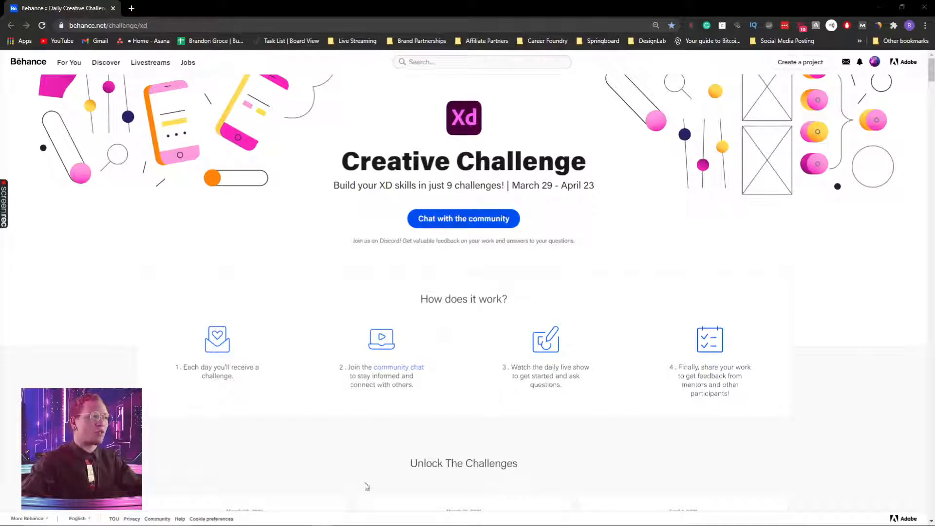
Step: Switch to Discord and look at the challenge channel of the Adobe XD server
mouse_move(387, 521)
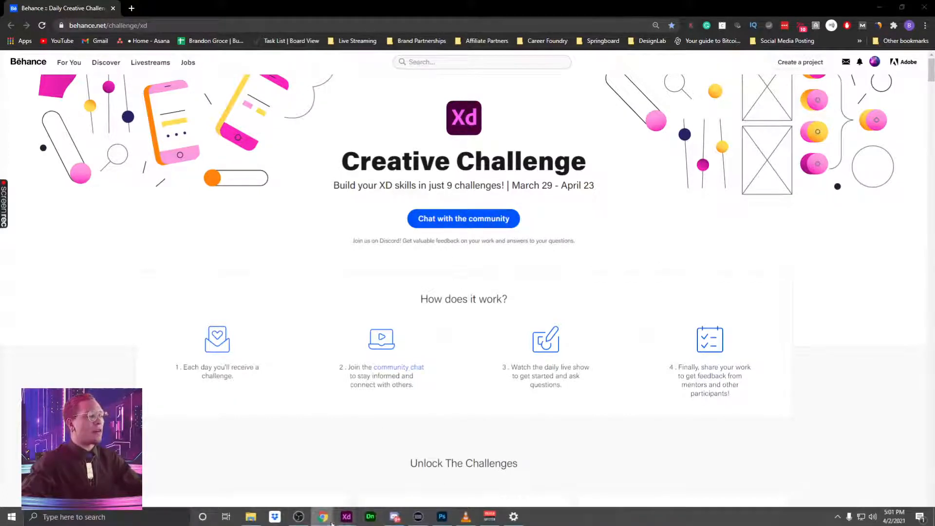
left_click(394, 517)
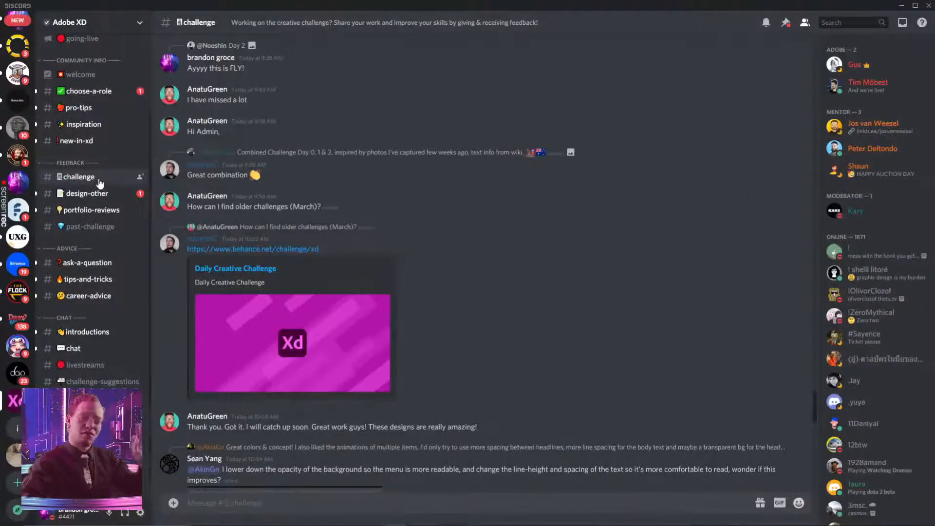
left_click(901, 6)
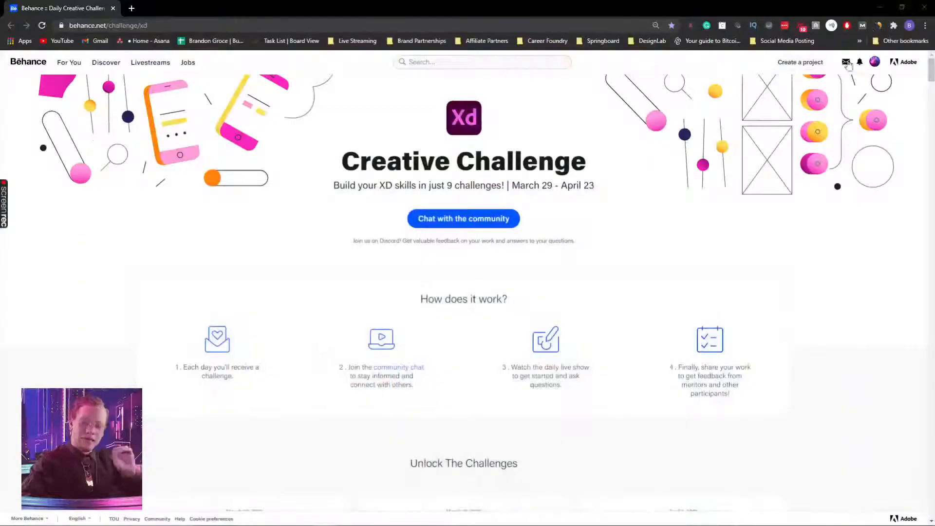
Step: Find the April 2 Parallax Effect challenge on the Behance challenge page and revisit the Discord feedback channel
scroll(677, 292, "down", 9)
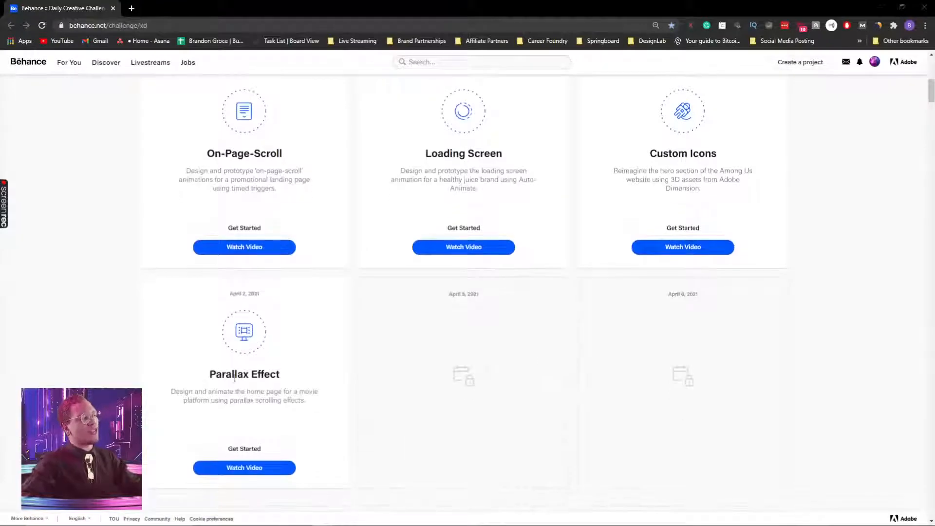
left_click_drag(210, 373, 293, 381)
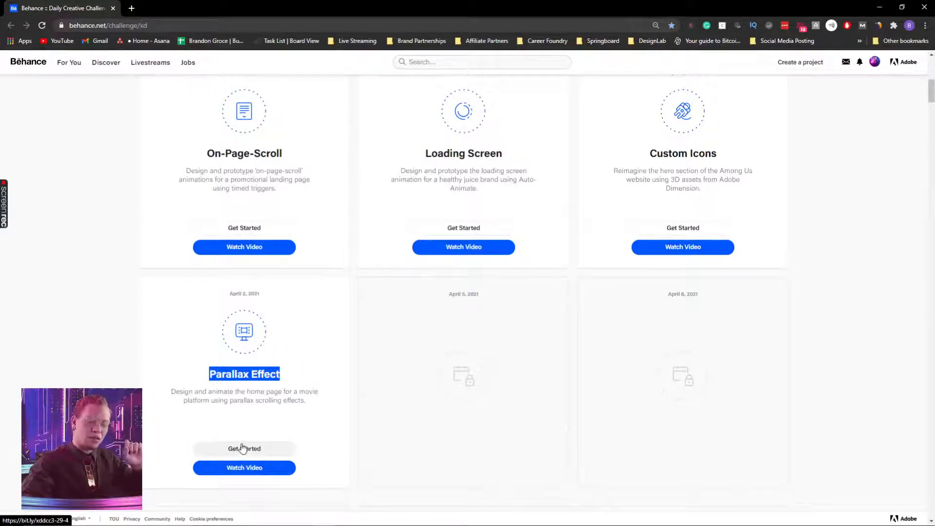
key("alt+Tab")
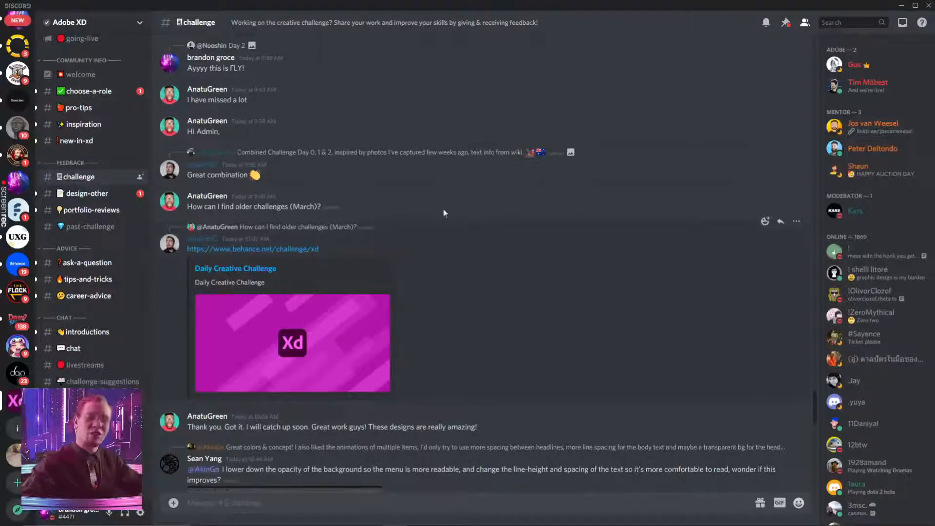
left_click(903, 6)
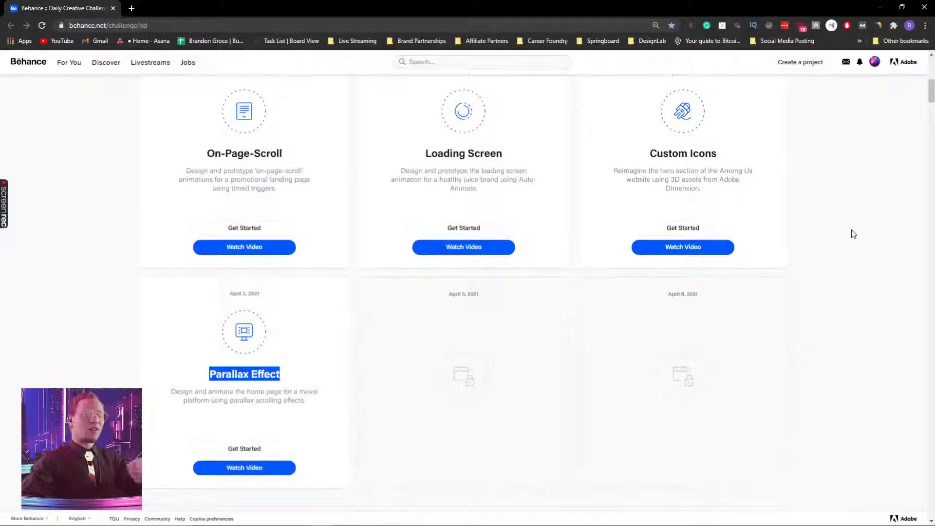
Step: Switch to the 4Parallax file in Adobe XD and examine the challenge brief, the Final starter artboard and the supplied images
key("alt+Tab")
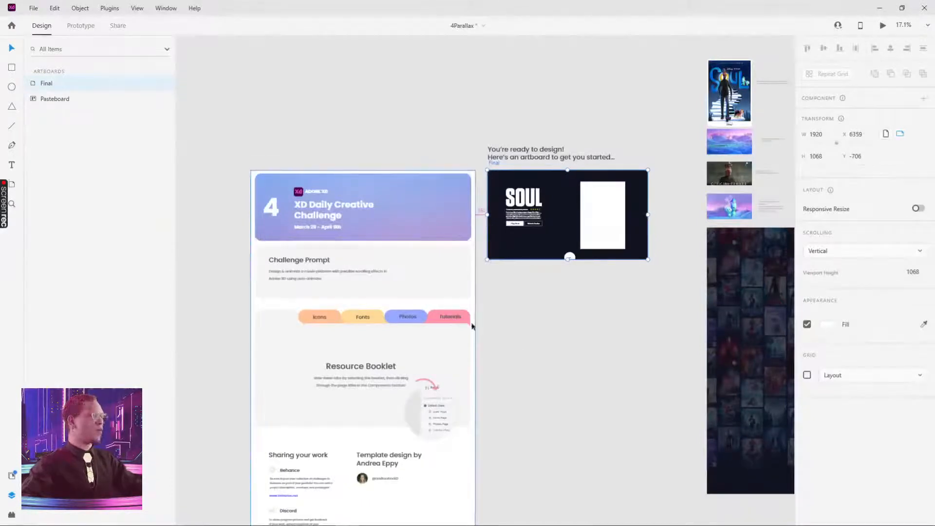
left_click_drag(564, 361, 553, 301)
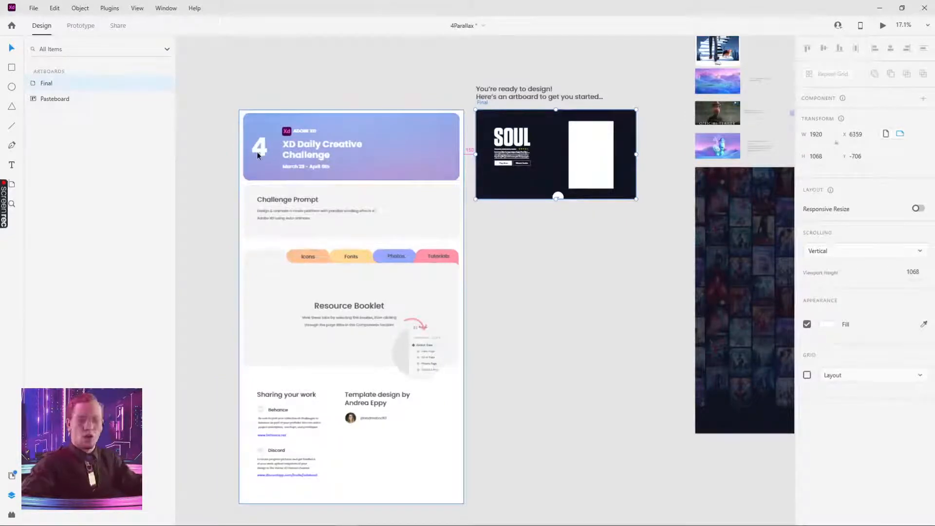
scroll(554, 157, "up", 4)
left_click_drag(560, 157, 455, 256)
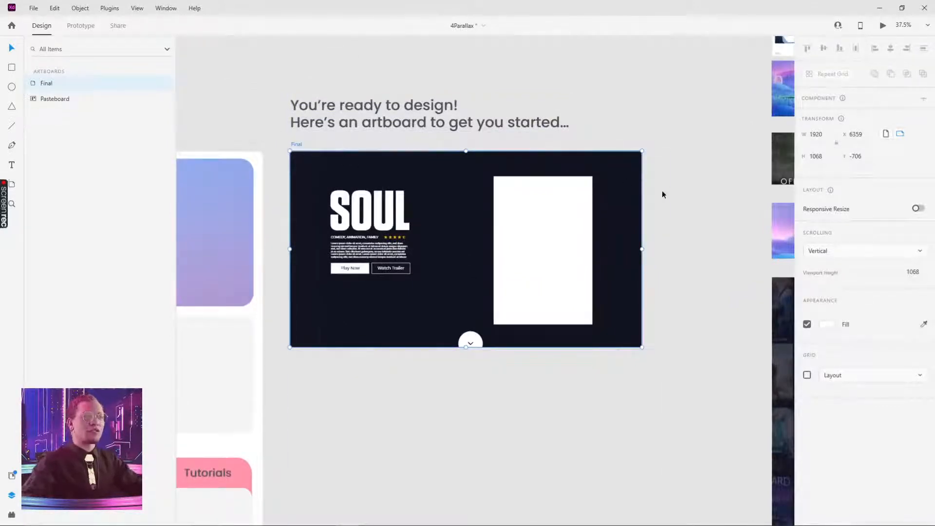
scroll(549, 159, "down", 5)
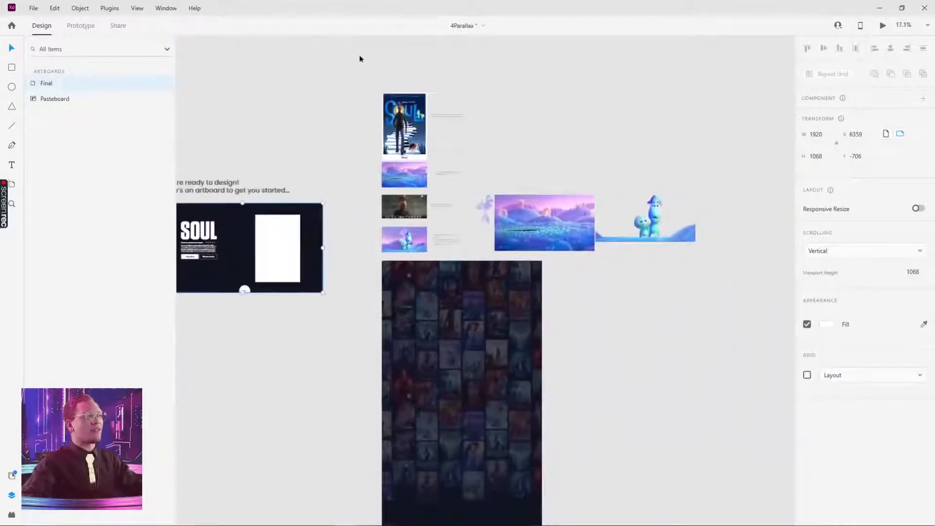
left_click_drag(379, 72, 653, 390)
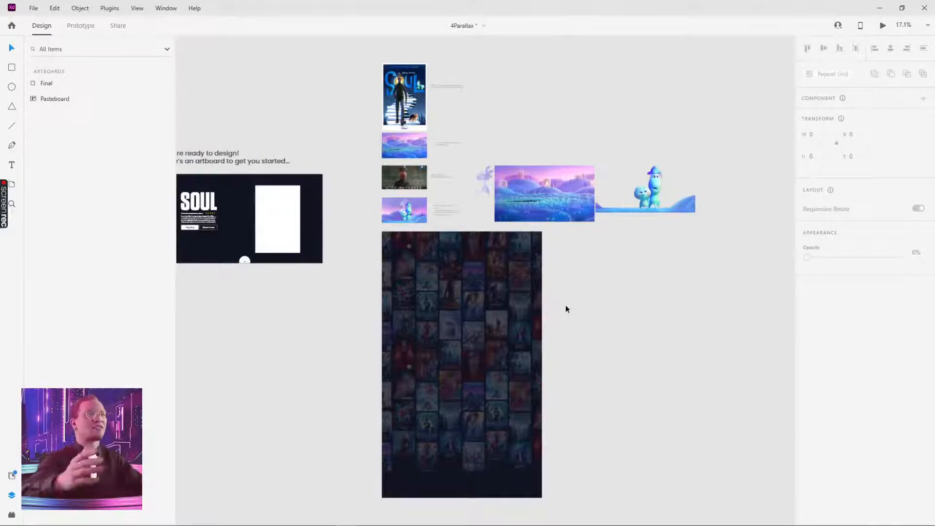
scroll(358, 394, "left", 5)
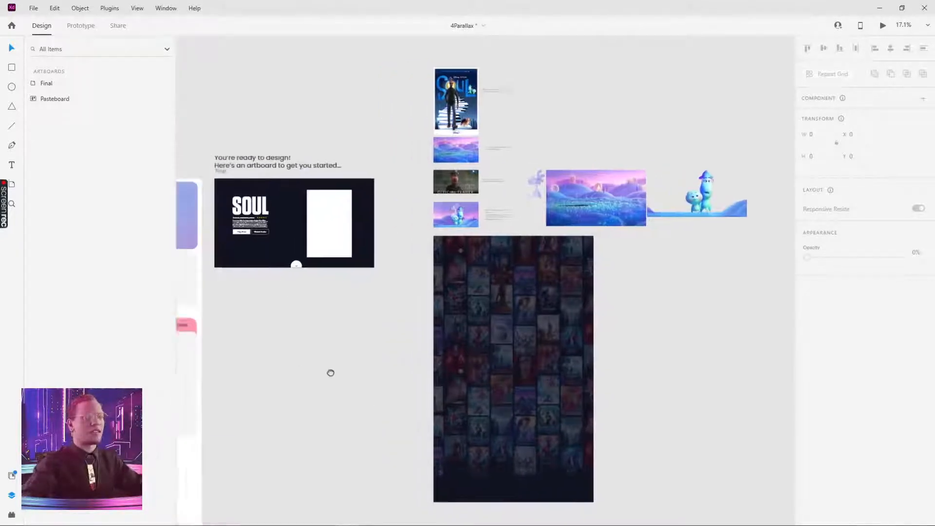
scroll(441, 283, "up", 5)
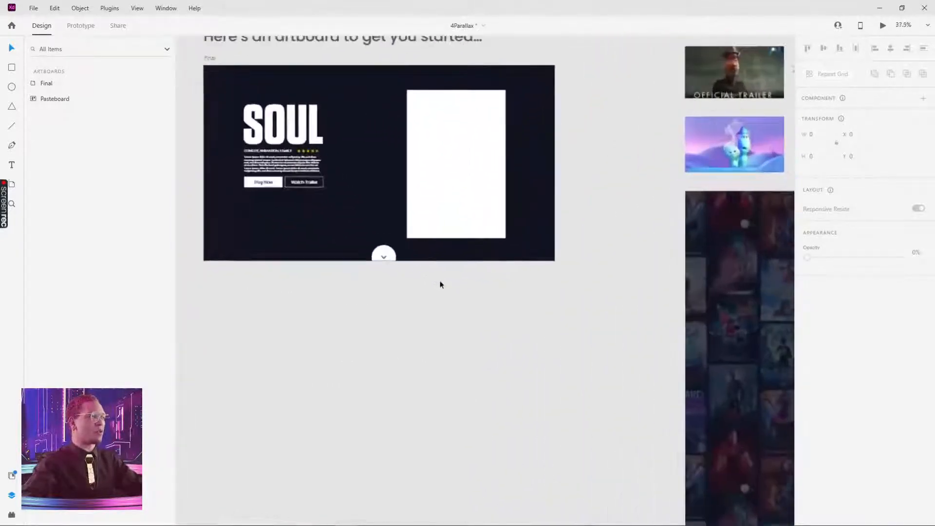
left_click_drag(432, 288, 495, 389)
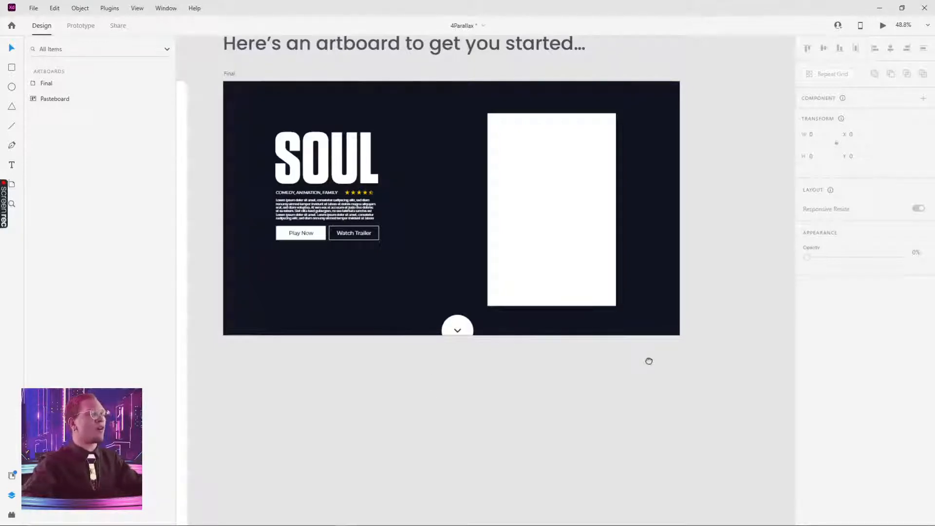
left_click_drag(649, 361, 614, 382)
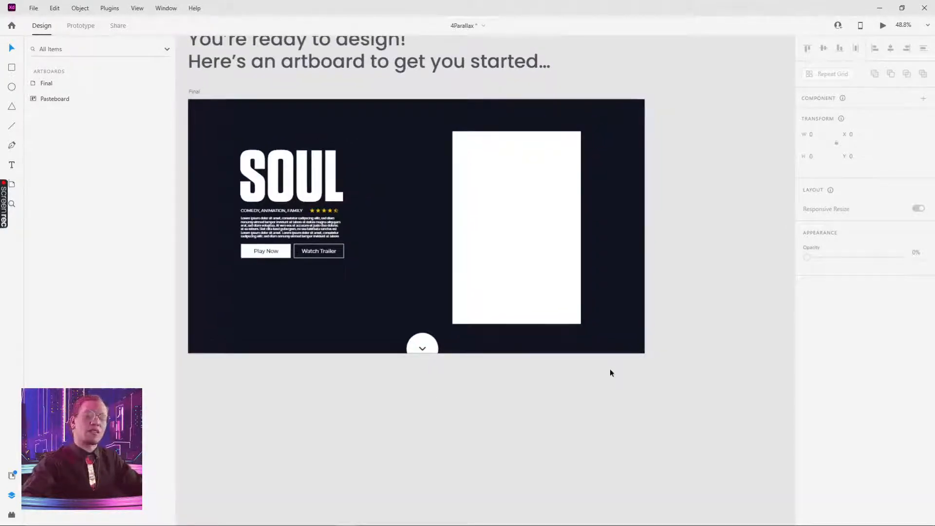
Step: Switch to the Movie Project Challenge #9 file and preview the parallax transitions starting from the ProtoType 1 artboard
key("alt+Tab")
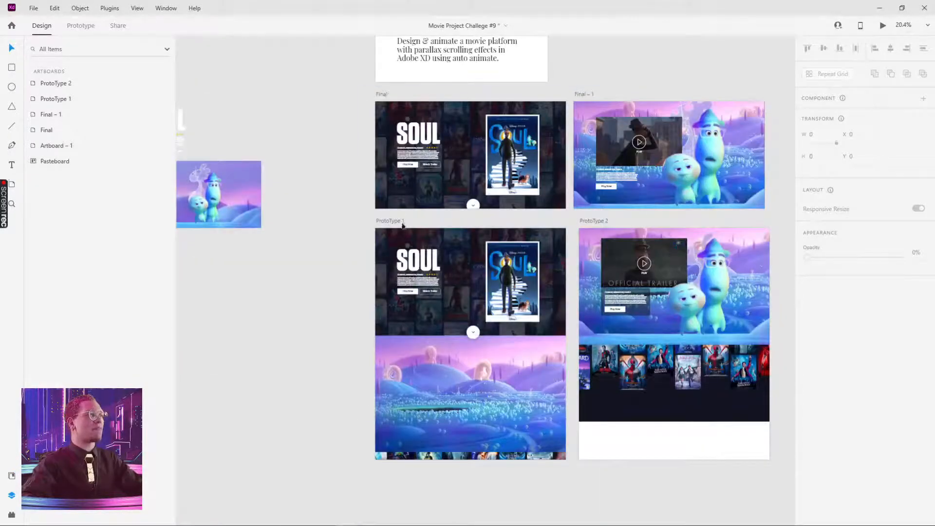
left_click(402, 224)
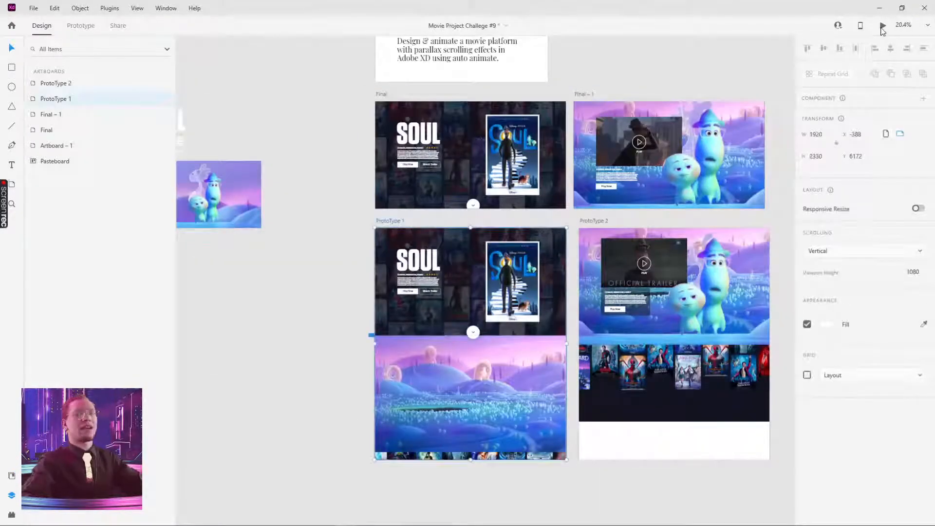
left_click(883, 26)
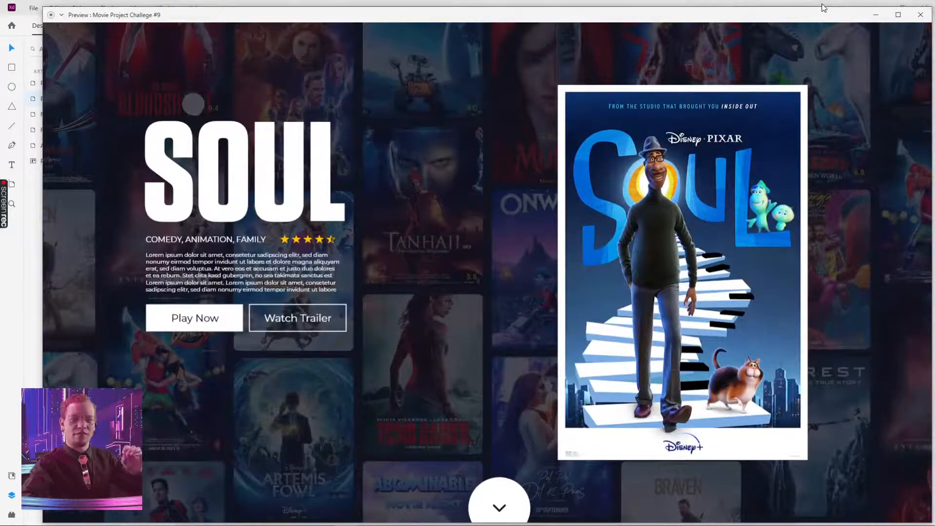
left_click(700, 194)
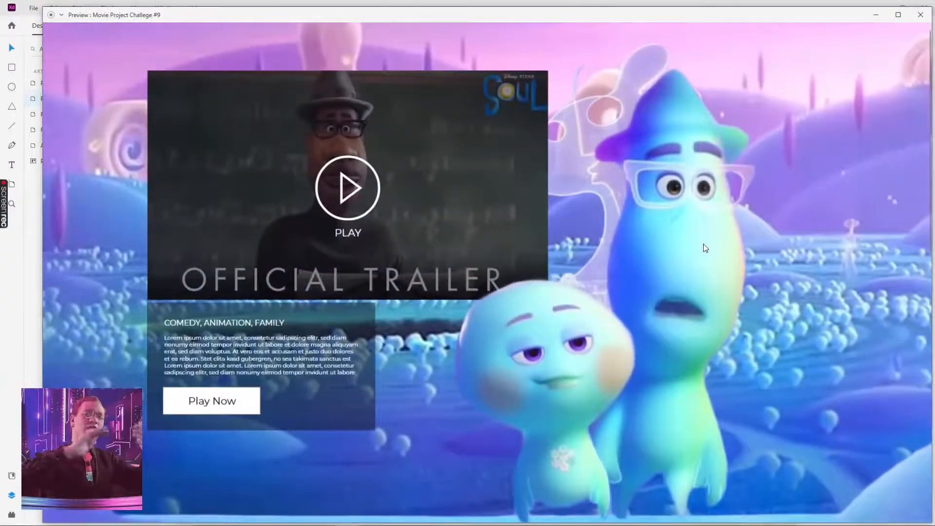
left_click(704, 245)
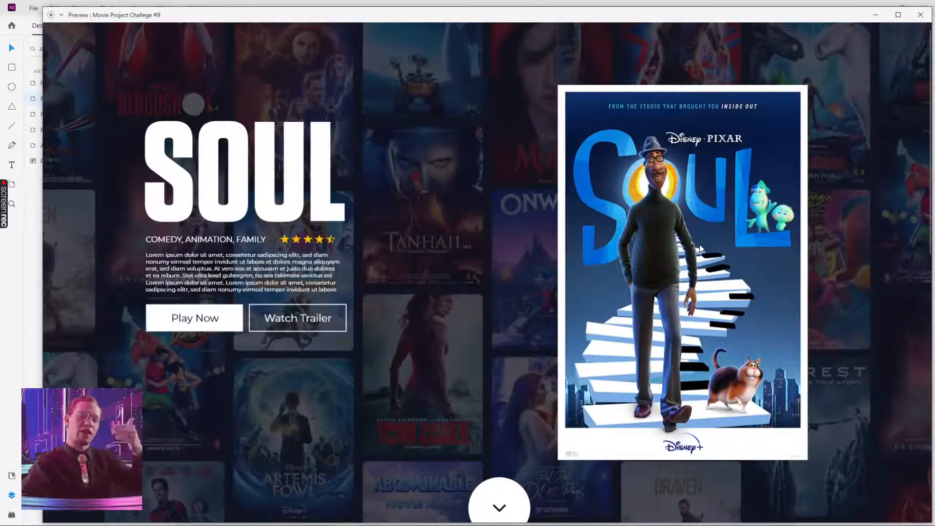
left_click(768, 298)
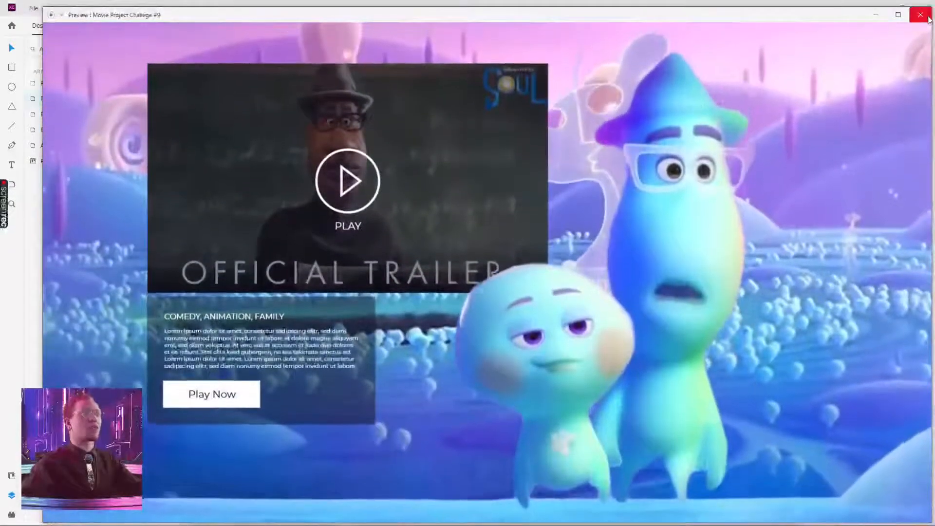
left_click(921, 15)
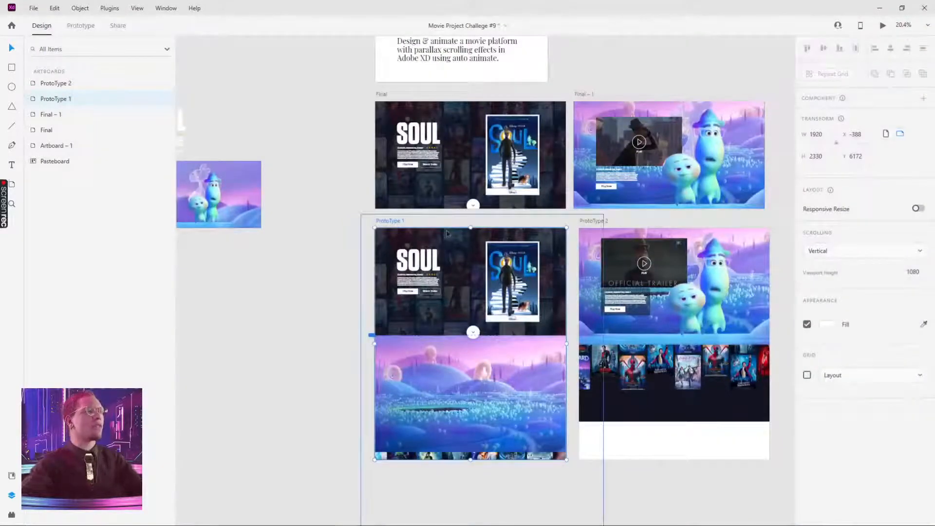
left_click_drag(326, 208, 287, 299)
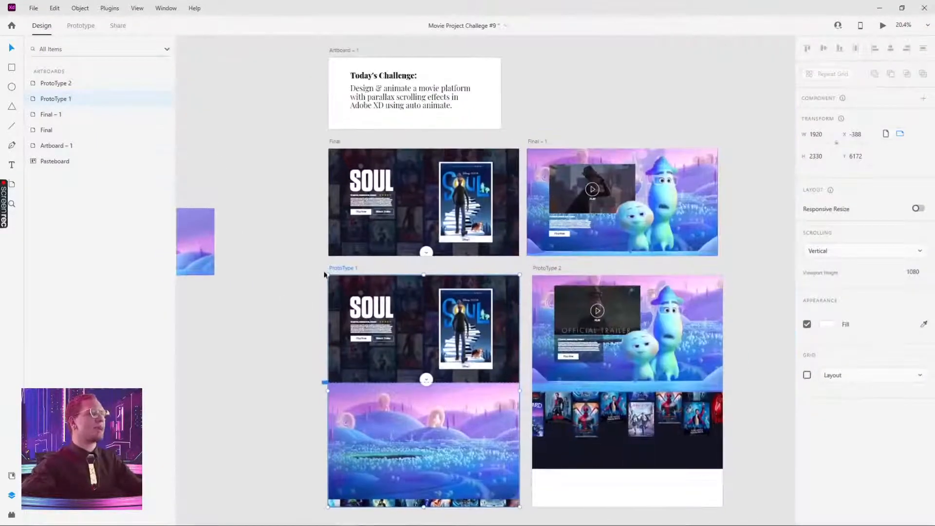
Step: Return to the 4Parallax file and paste the Soul poster's appearance onto the white placeholder rectangle on the Final artboard
key("alt+Tab")
scroll(513, 249, "down", 5)
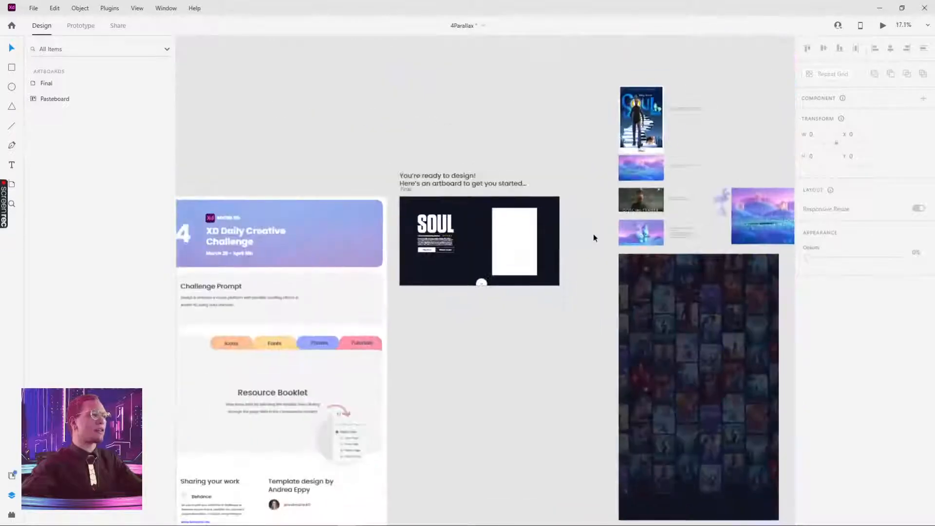
left_click_drag(593, 238, 515, 264)
left_click(561, 146)
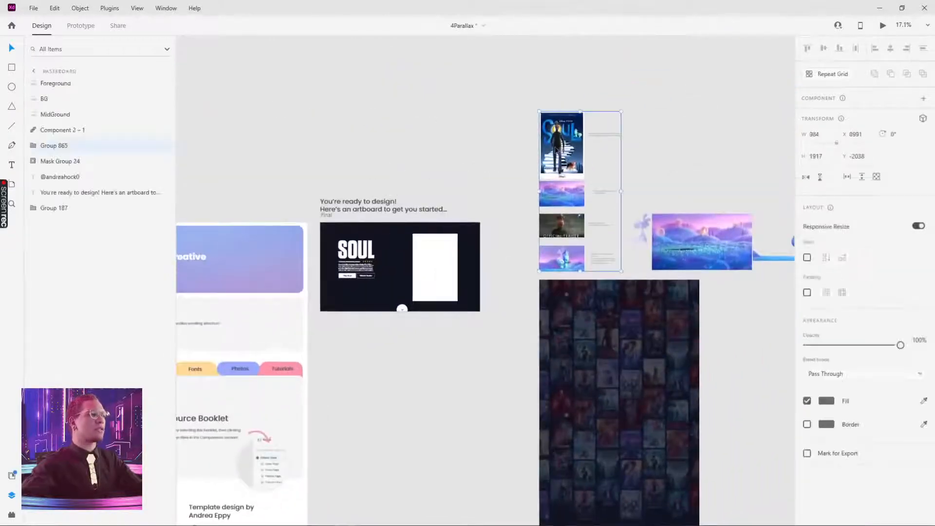
double_click(564, 145)
scroll(567, 144, "up", 4)
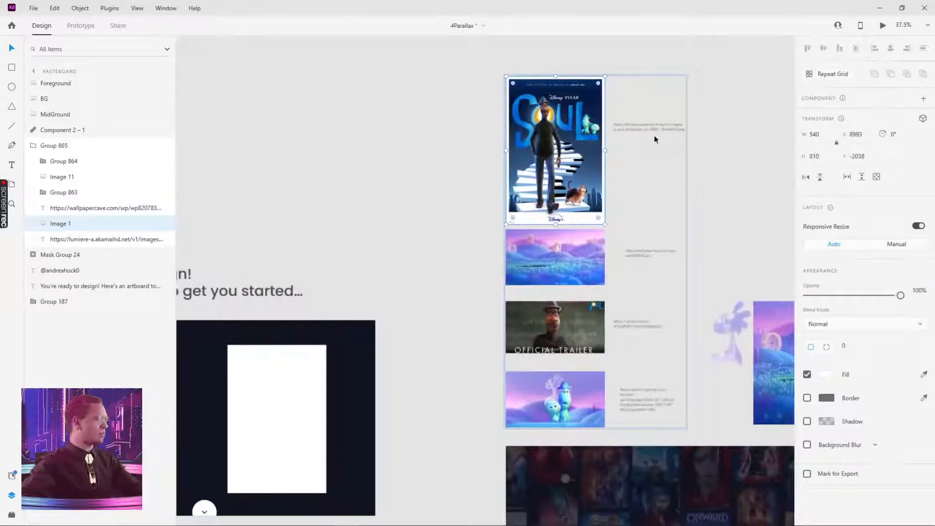
left_click_drag(328, 148, 388, 124)
double_click(348, 400)
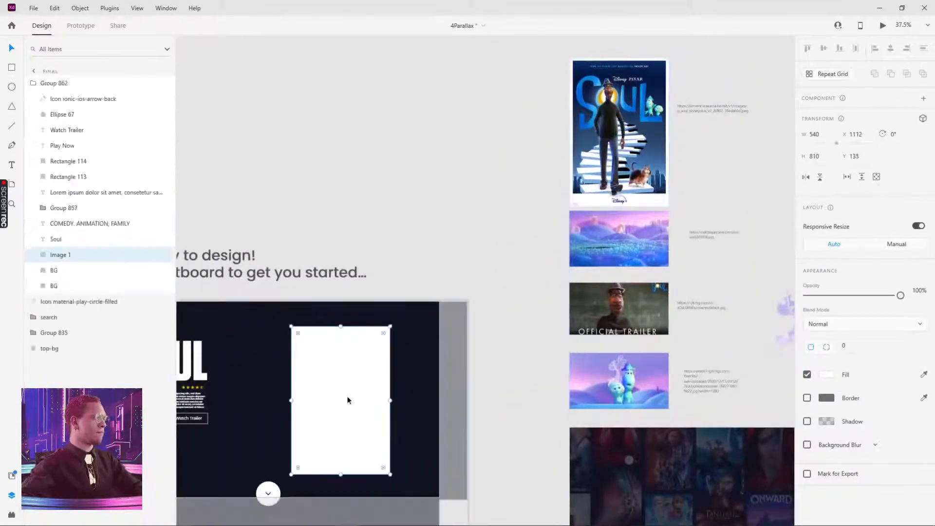
key("ctrl+alt+v")
left_click(356, 233)
Step: Examine the supplied two-character image, official trailer still and landscape background on the pasteboard, along with their source links
left_click_drag(357, 232, 459, 91)
left_click_drag(644, 214, 425, 217)
scroll(489, 217, "up", 6)
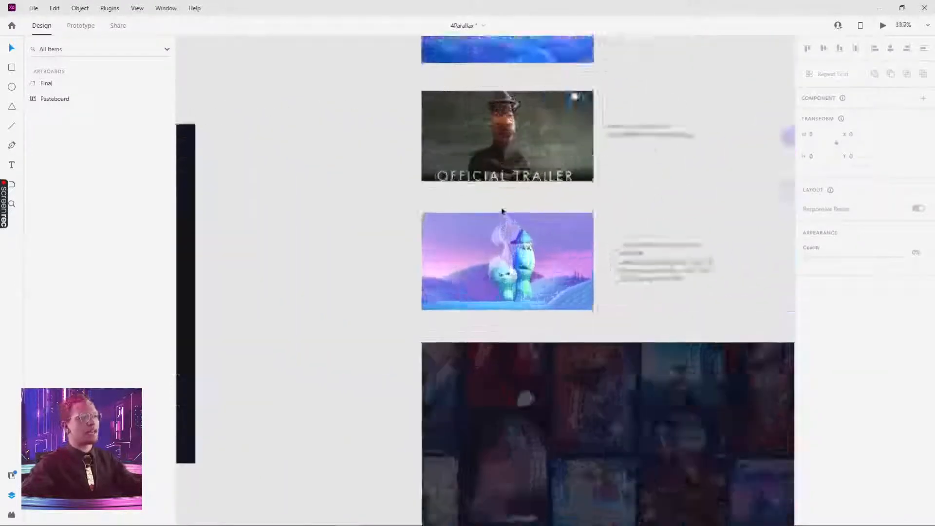
left_click(539, 282)
scroll(538, 288, "up", 4)
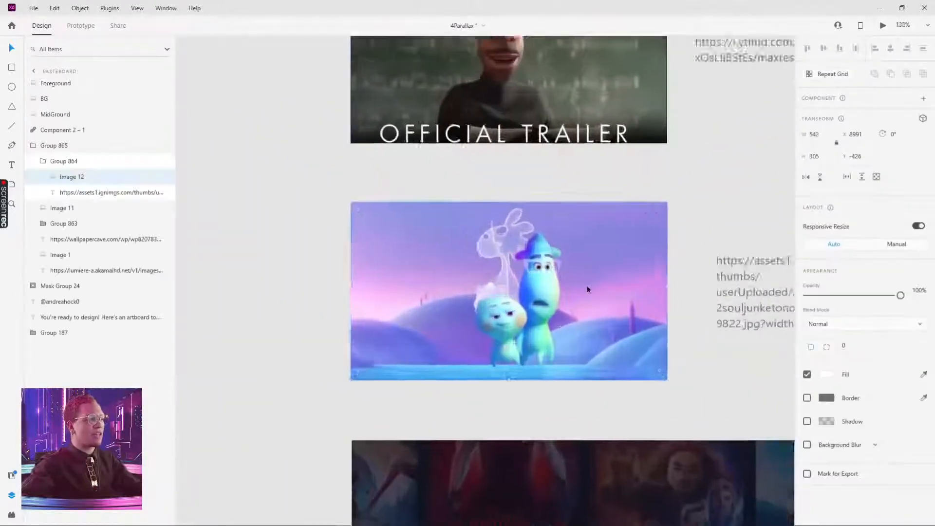
scroll(468, 246, "down", 5)
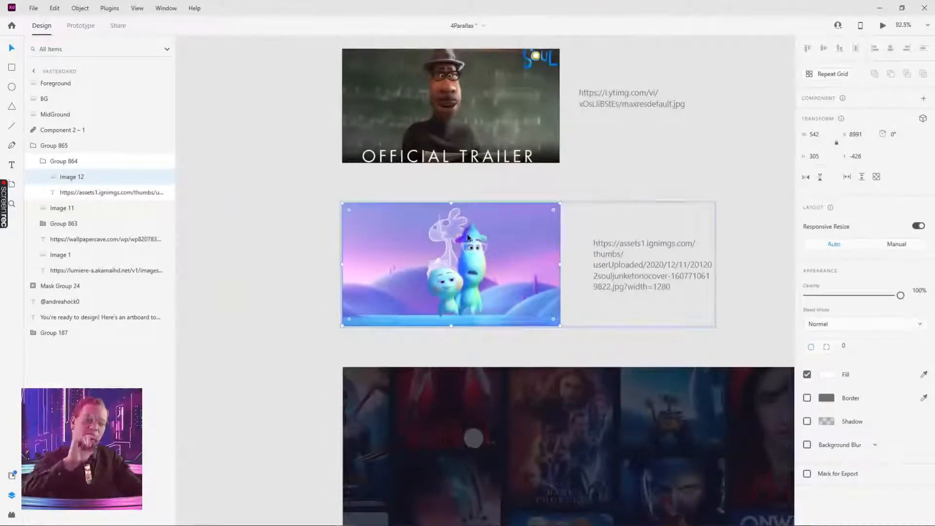
left_click(431, 178)
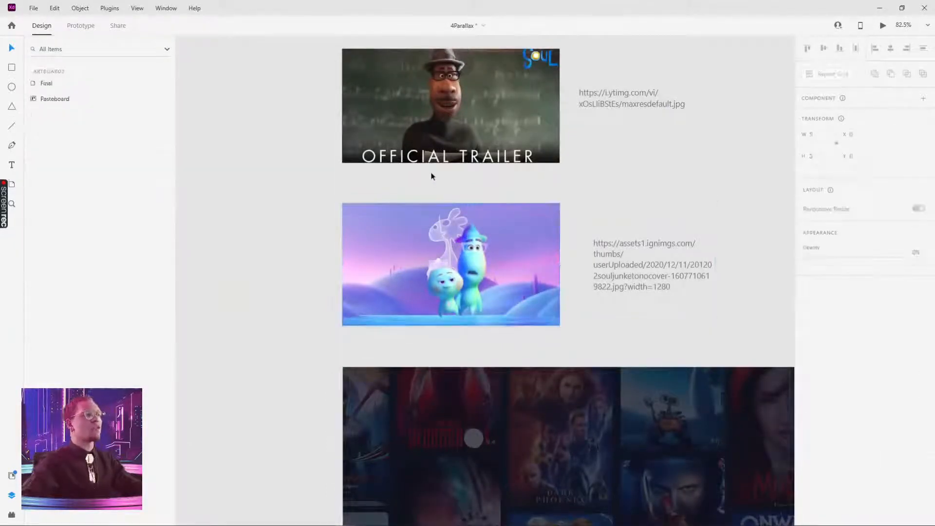
double_click(441, 233)
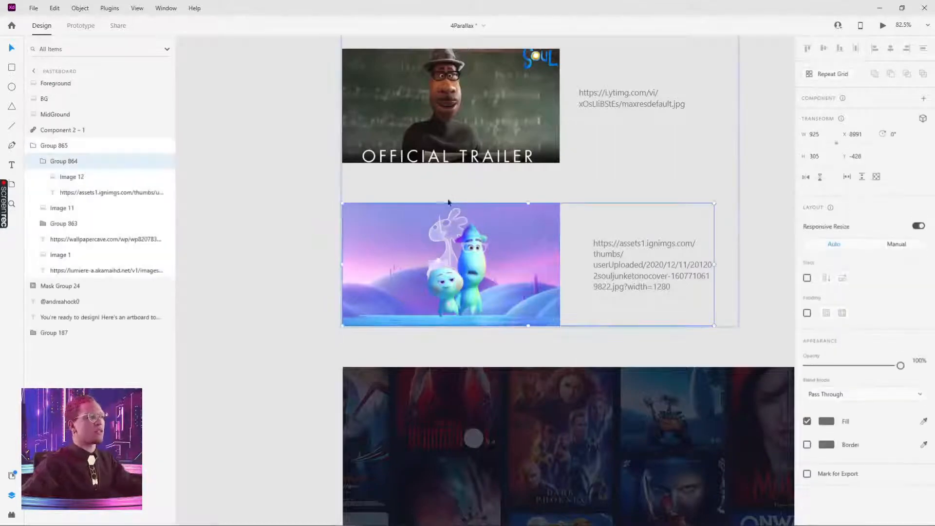
left_click(451, 189)
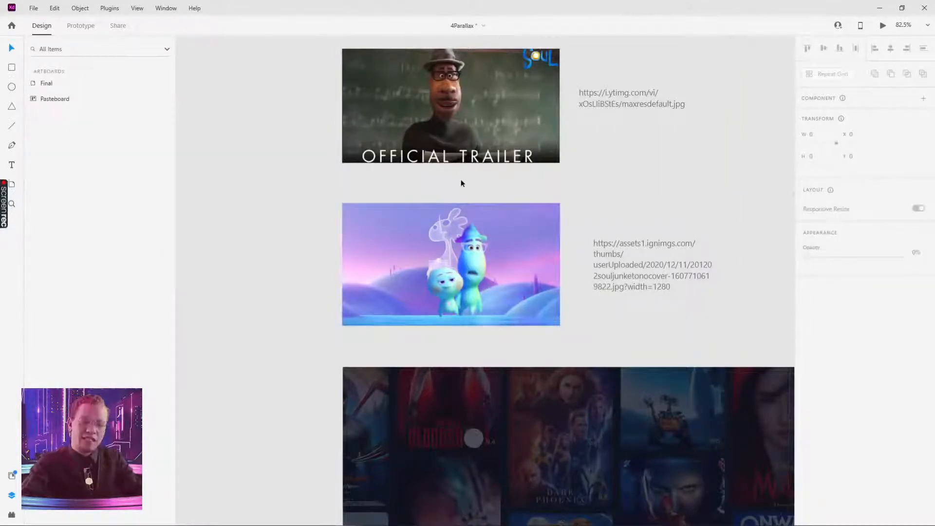
scroll(463, 189, "up", 5)
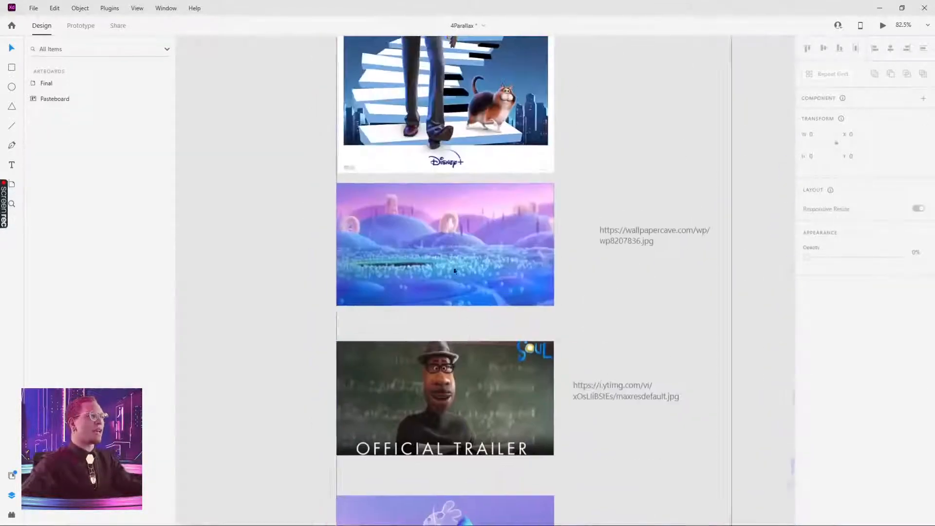
Step: Examine the landscape background and the two-character image on the pasteboard up close
double_click(449, 252)
scroll(454, 247, "up", 4)
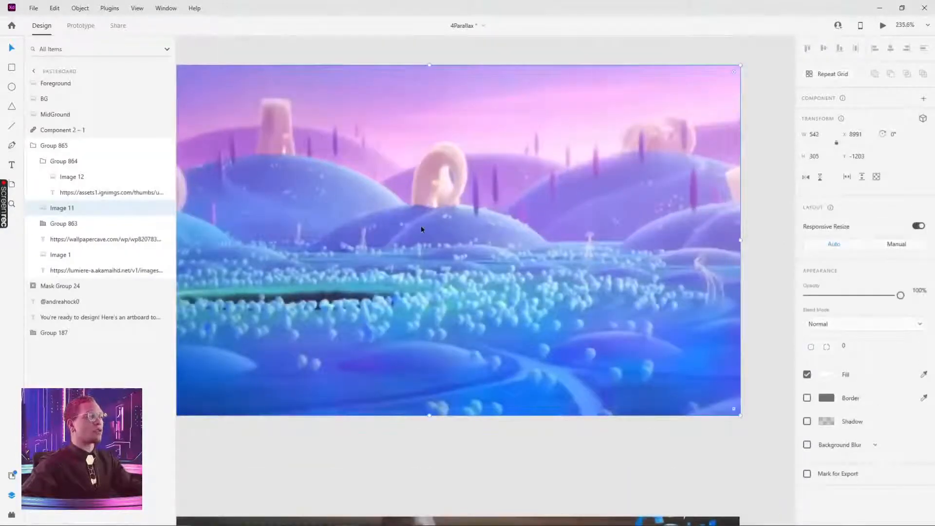
scroll(423, 230, "down", 2)
scroll(464, 333, "down", 6)
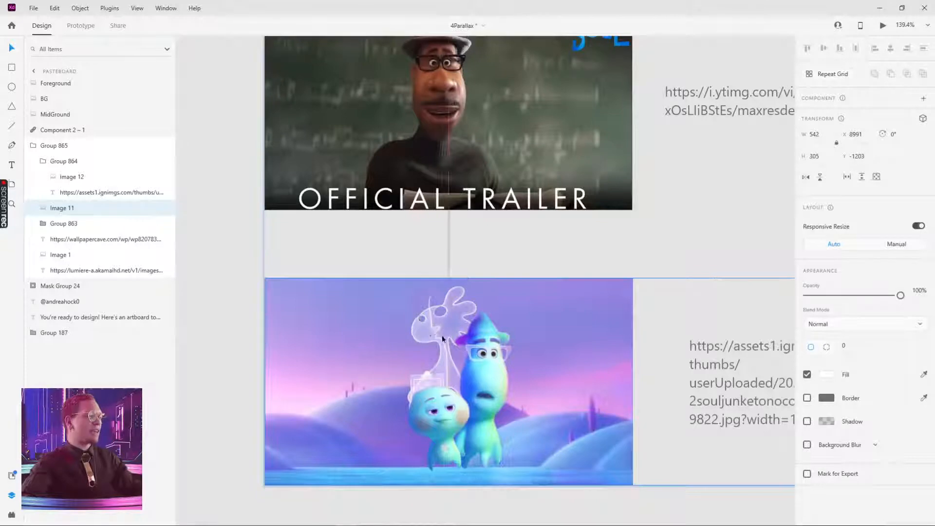
Step: Open the two-character image from the 4Parallax pasteboard in Photoshop for editing
key("alt+Tab")
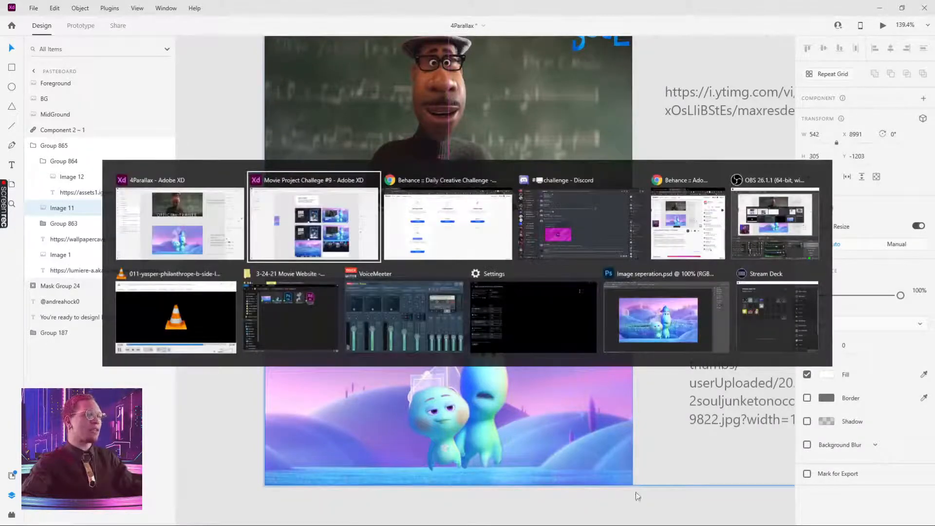
key("Escape")
left_click(462, 352)
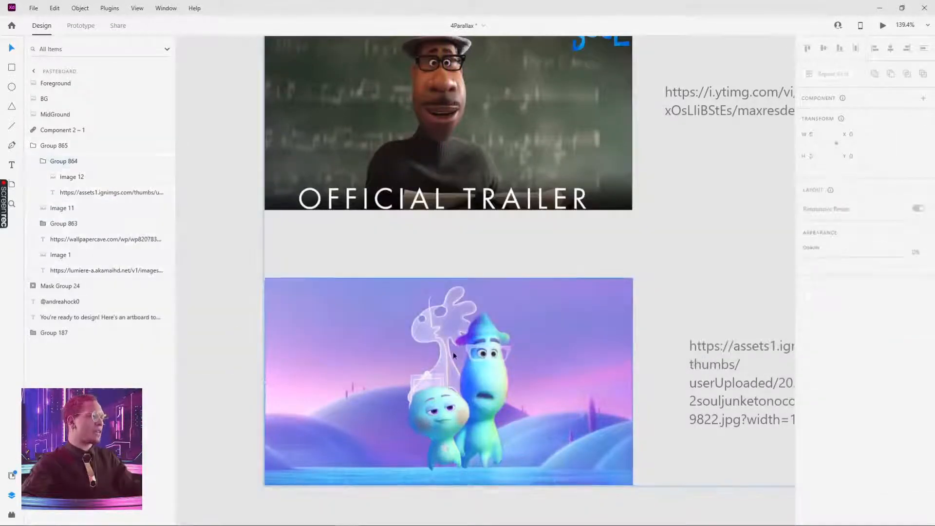
double_click(453, 352)
right_click(453, 351)
left_click(491, 157)
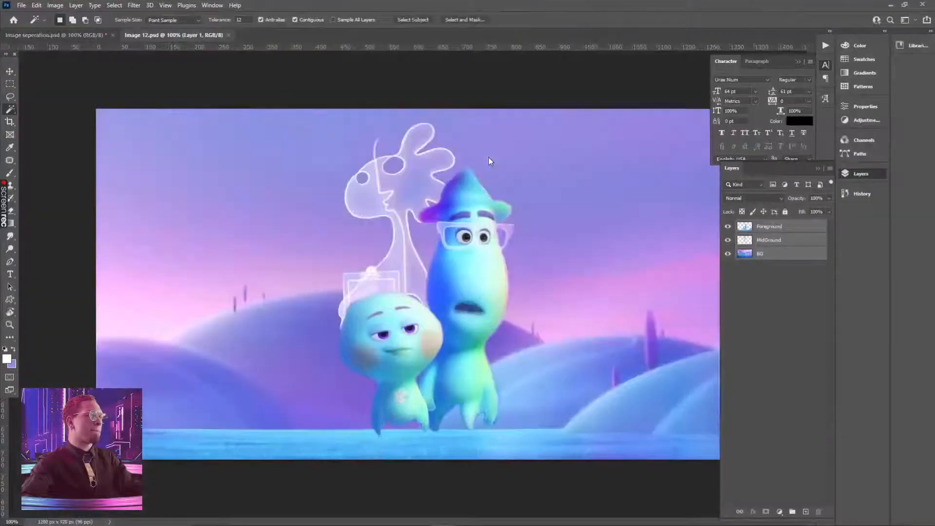
left_click(85, 38)
left_click(157, 34)
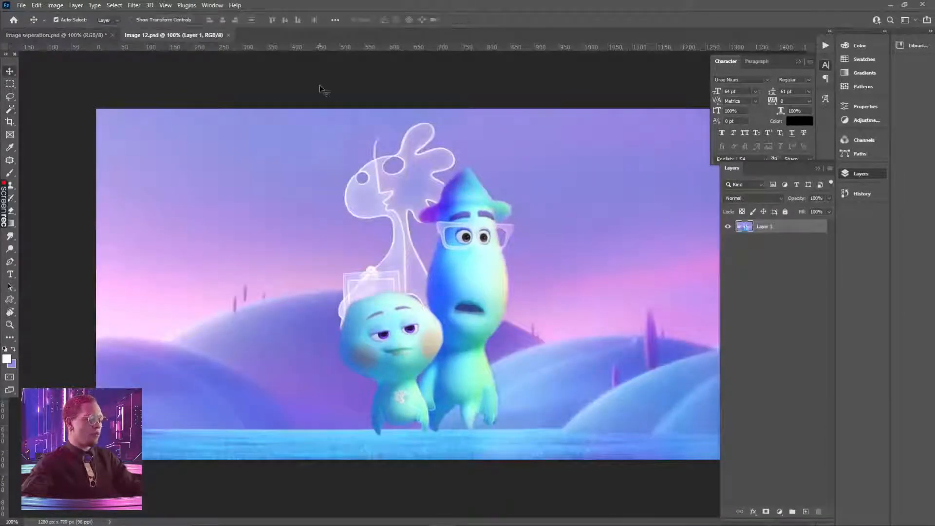
Step: Return to the 4Parallax file in Adobe XD and open the landscape background image in Photoshop for editing
key("ctrl+alt+Tab")
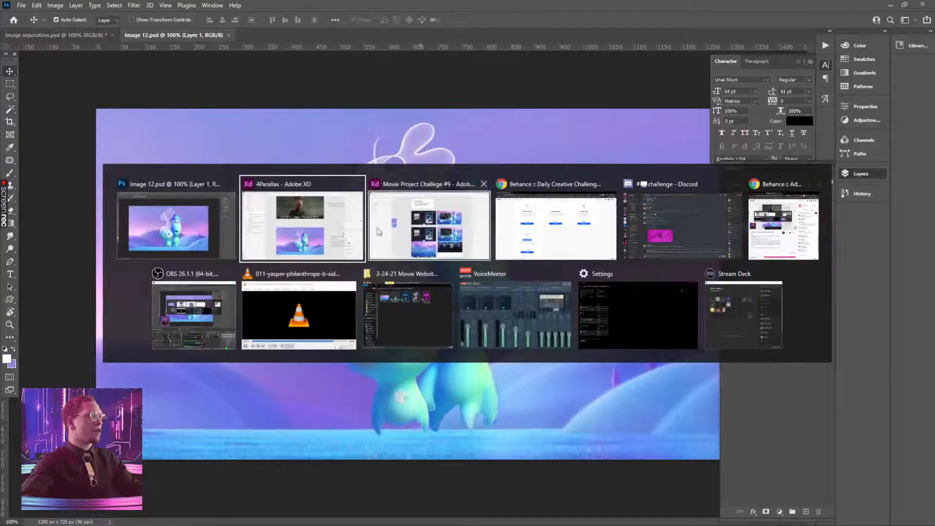
left_click(440, 235)
key("ctrl+alt+Tab")
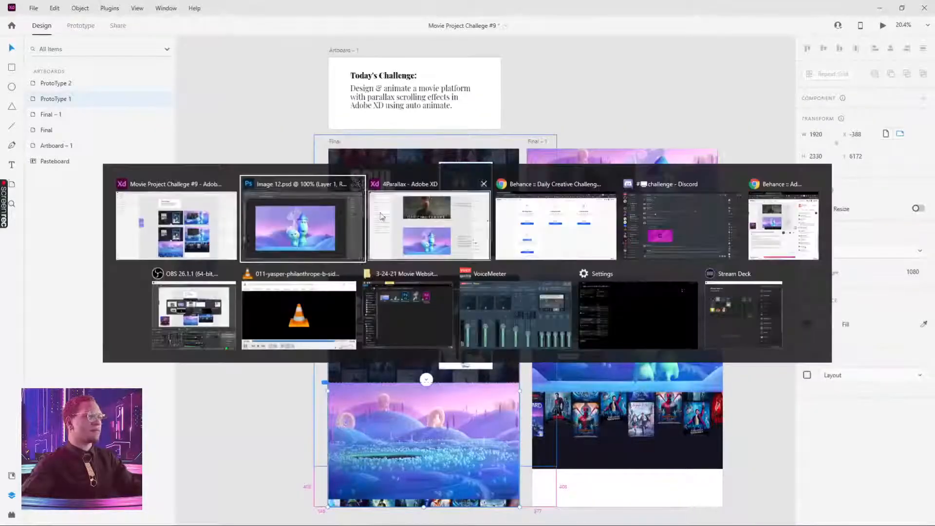
left_click(408, 221)
left_click_drag(566, 204, 556, 328)
scroll(556, 329, "down", 3)
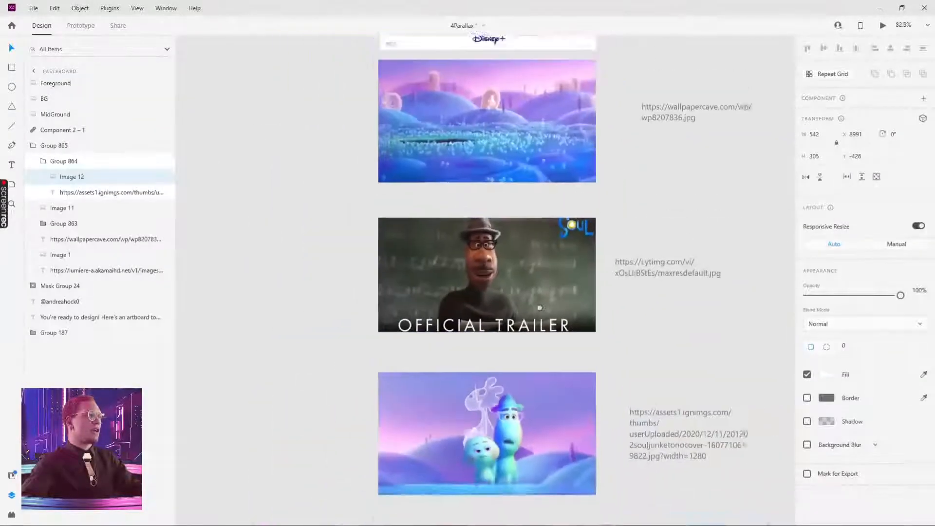
left_click_drag(476, 125, 493, 265)
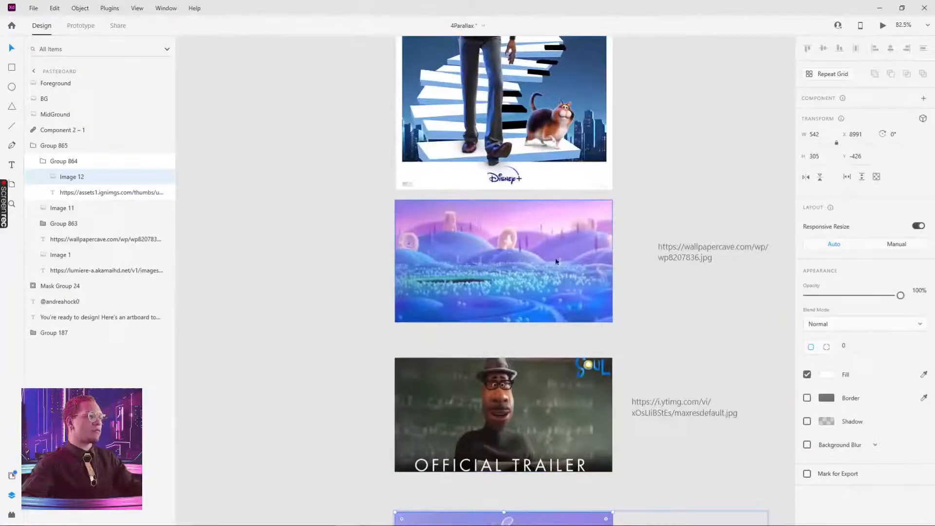
left_click(511, 254)
scroll(511, 254, "up", 3)
right_click(490, 284)
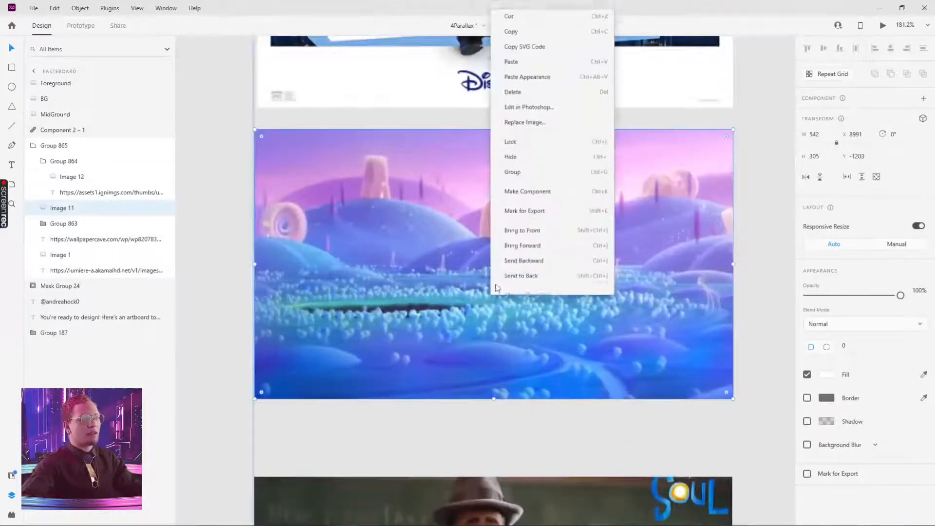
left_click(540, 103)
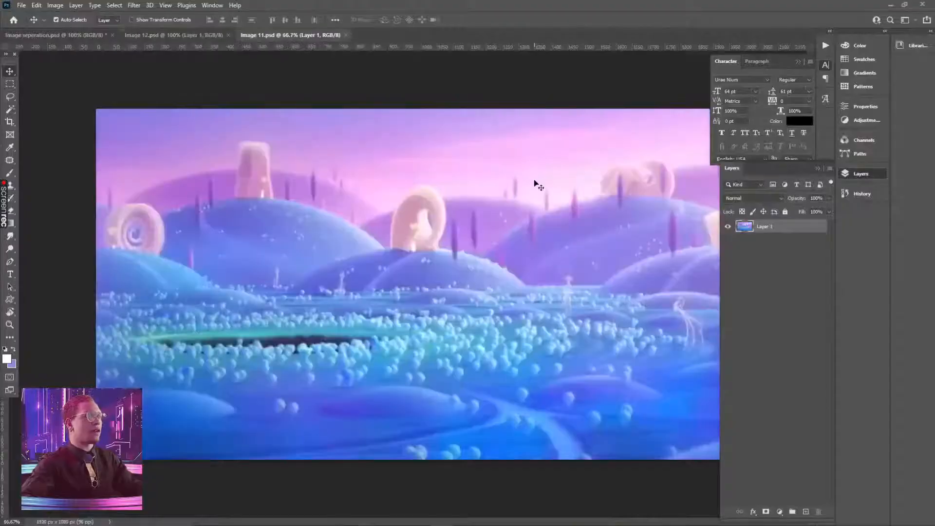
Step: Compare the Image 12.psd and Image 11.psd documents, ending on Image seperation.psd
left_click(201, 35)
left_click(288, 32)
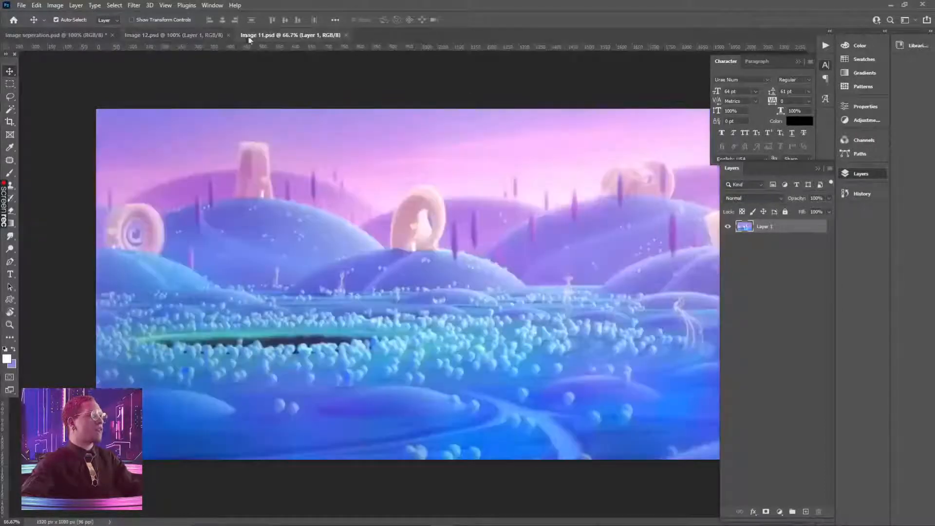
left_click(179, 36)
left_click(273, 35)
left_click(165, 33)
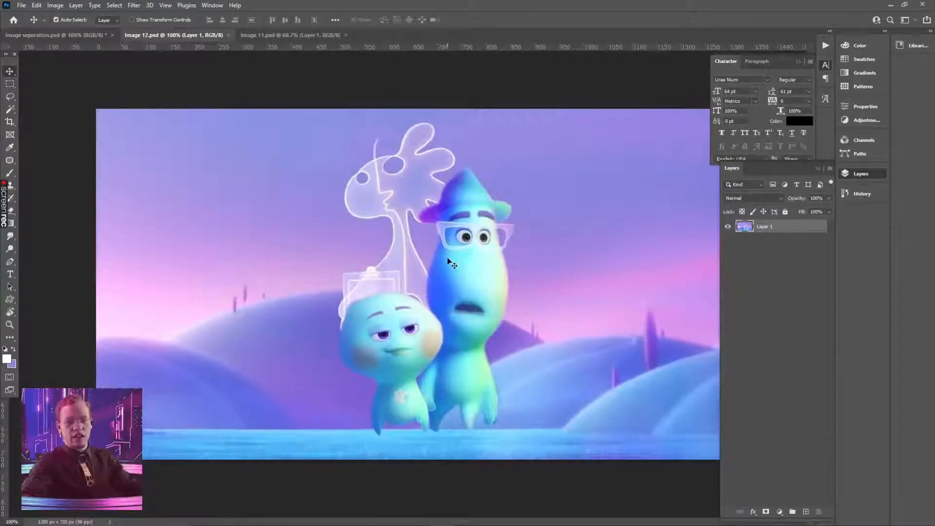
left_click(53, 35)
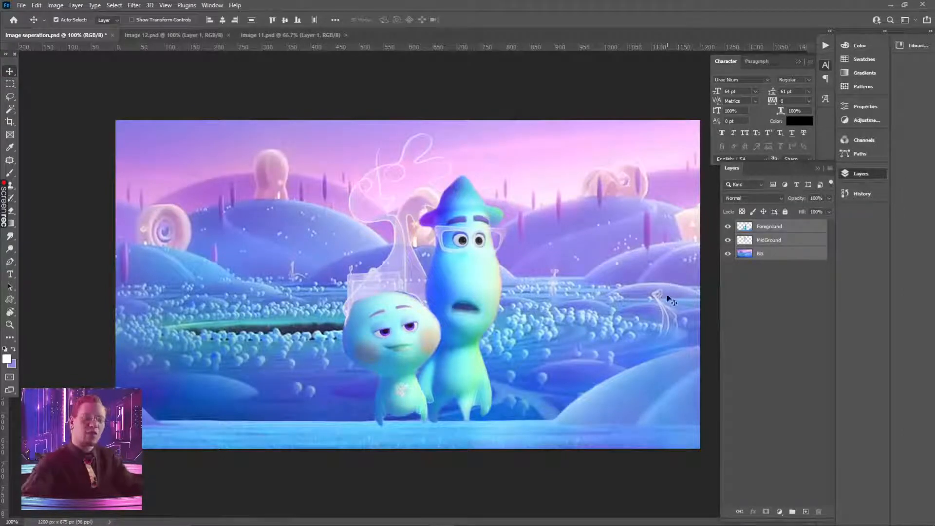
Step: Hide and reshow the Foreground and MidGround layers to examine how the composite scene is separated
left_click(642, 83)
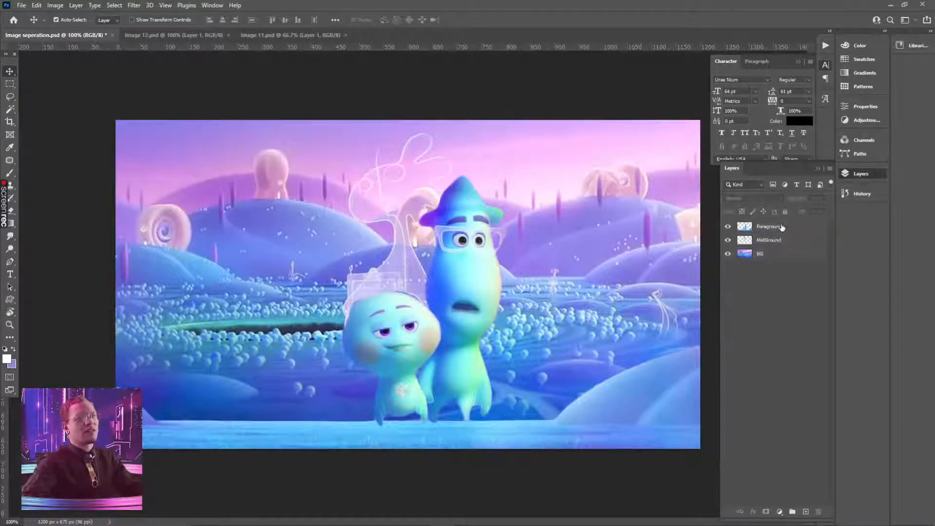
left_click(728, 227)
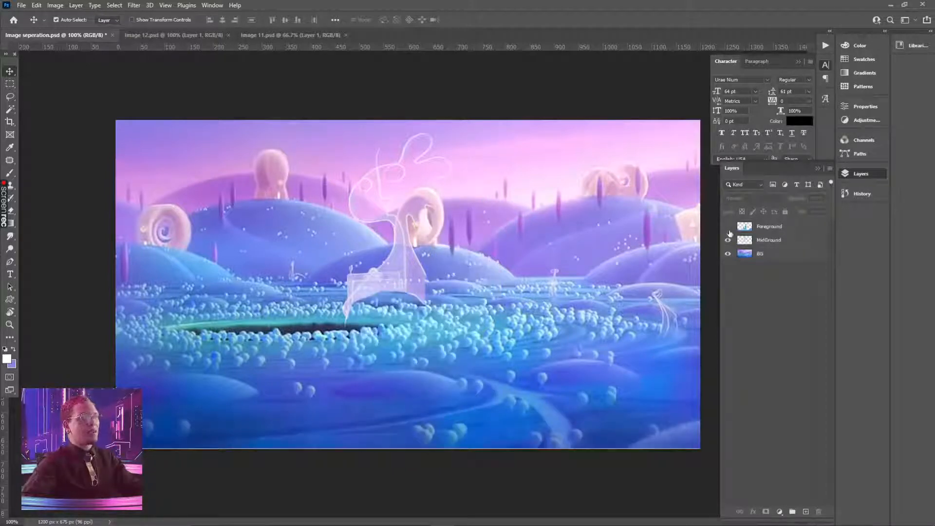
left_click(729, 240)
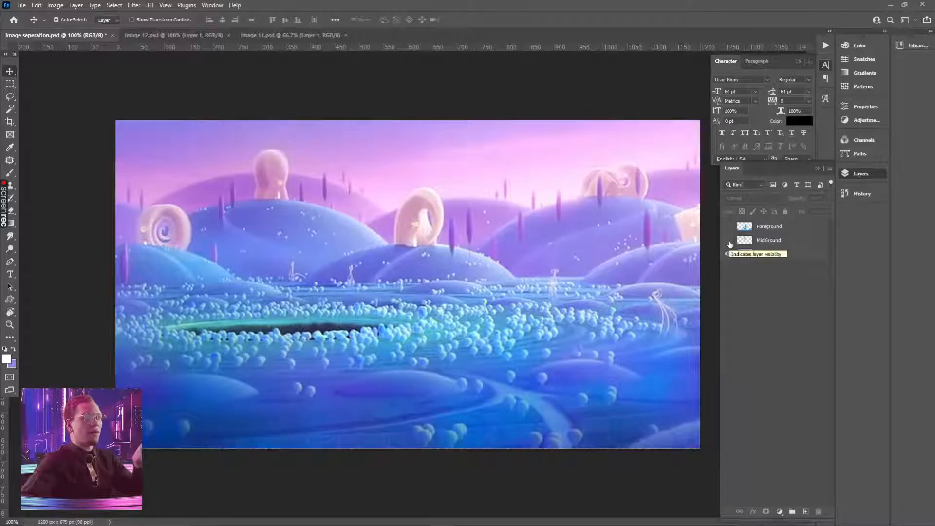
left_click(728, 240)
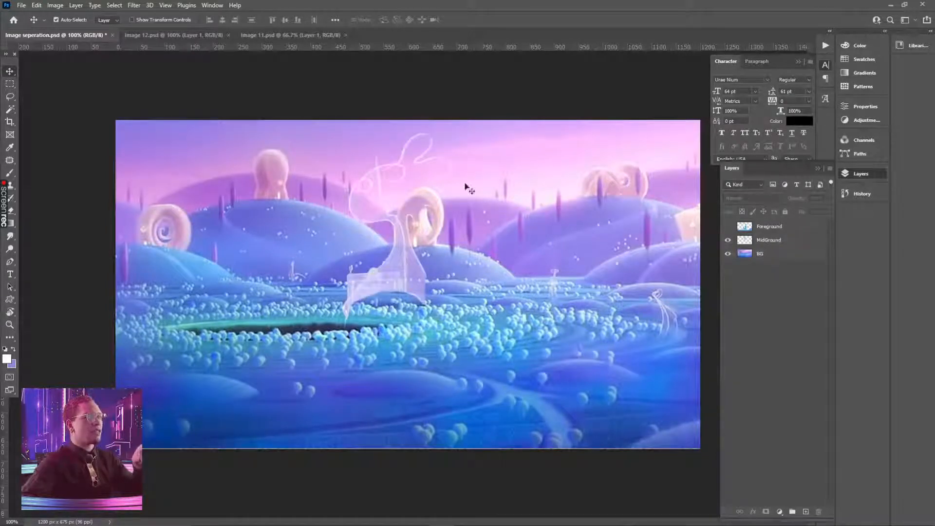
left_click(727, 226)
left_click(728, 240)
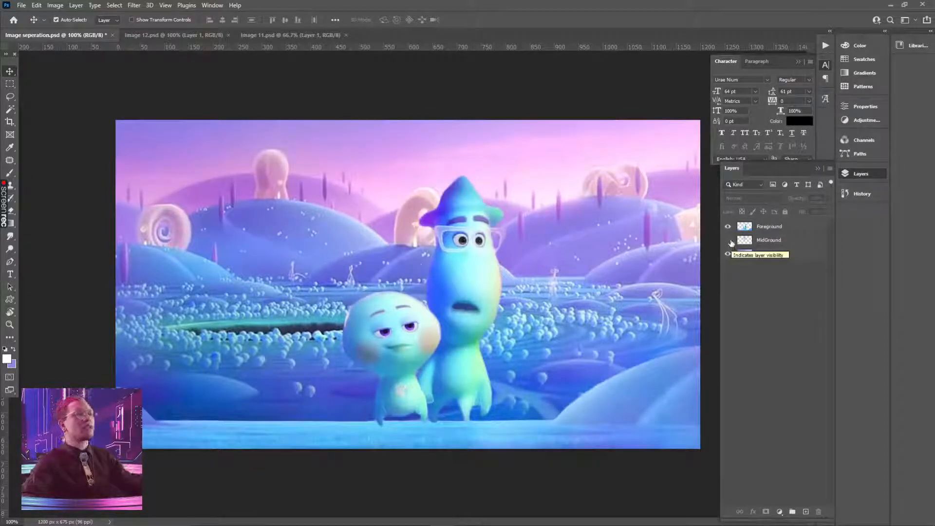
mouse_move(471, 297)
left_mouse_down()
mouse_move(471, 227)
mouse_move(470, 294)
left_mouse_up()
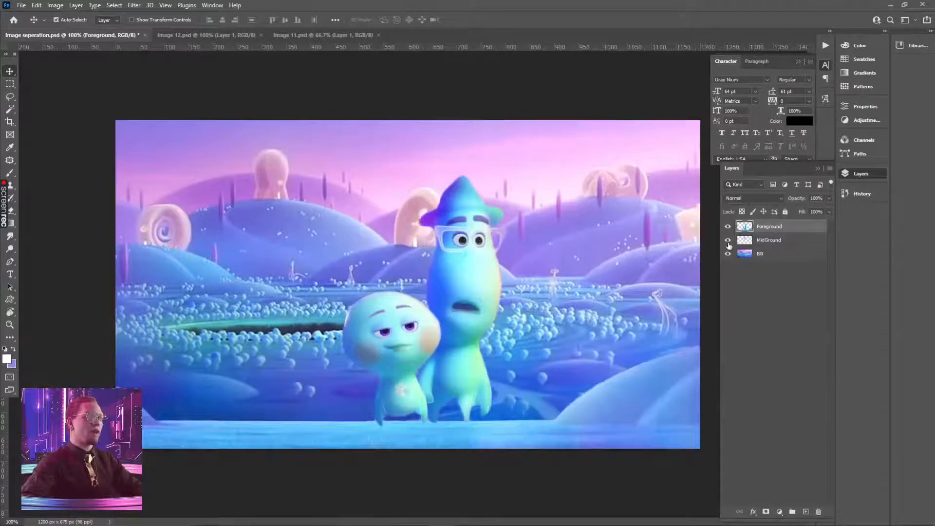
left_click(728, 239)
Step: Try moving the MidGround and BG layers independently, undoing each shift
left_click_drag(406, 243, 407, 265)
key("ctrl+z")
left_click(761, 255)
left_click_drag(588, 227, 609, 218)
key("ctrl+z")
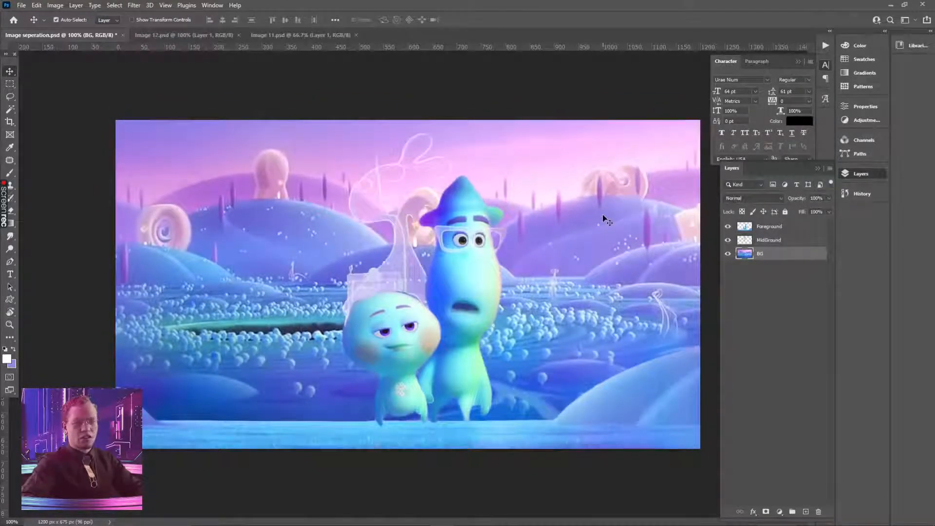
Step: Start a quick PNG export of the Foreground, MidGround and BG layers together, and cancel it at the folder choice
key("alt+Tab")
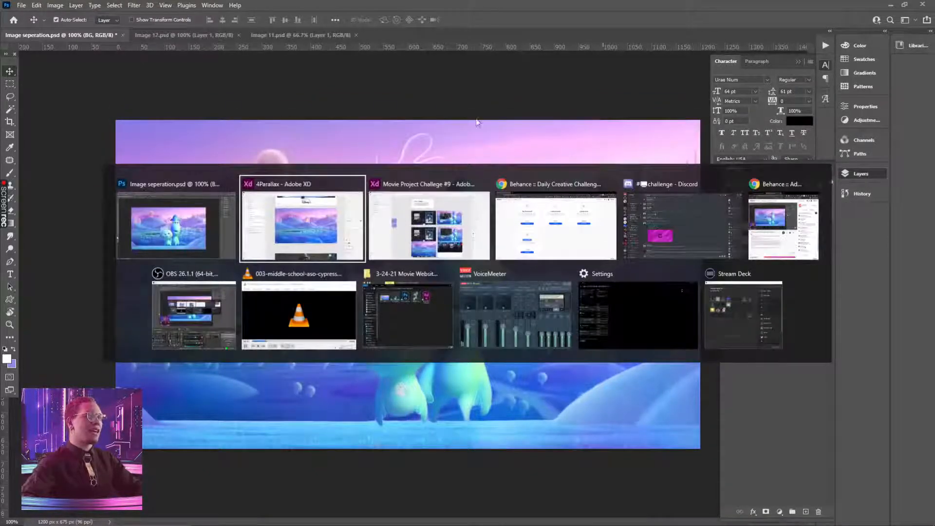
key("Escape")
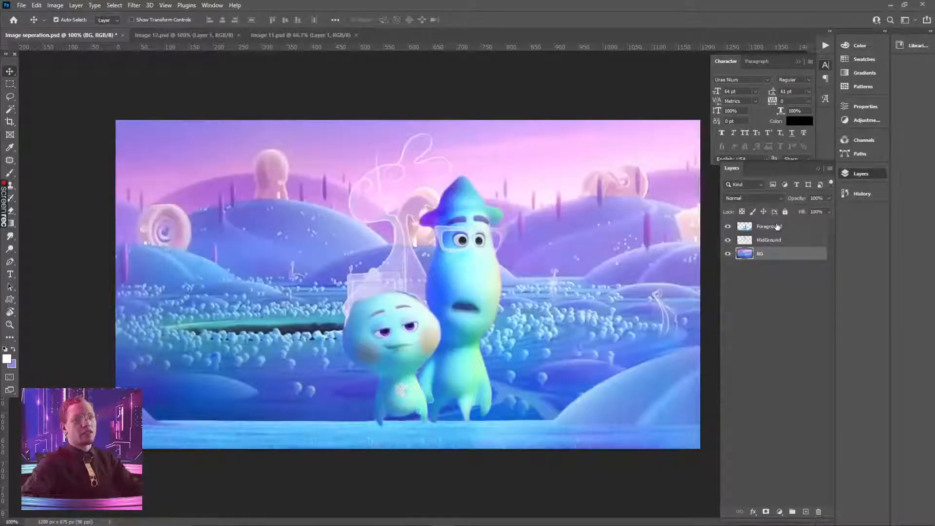
left_click(778, 227, "shift")
right_click(778, 227)
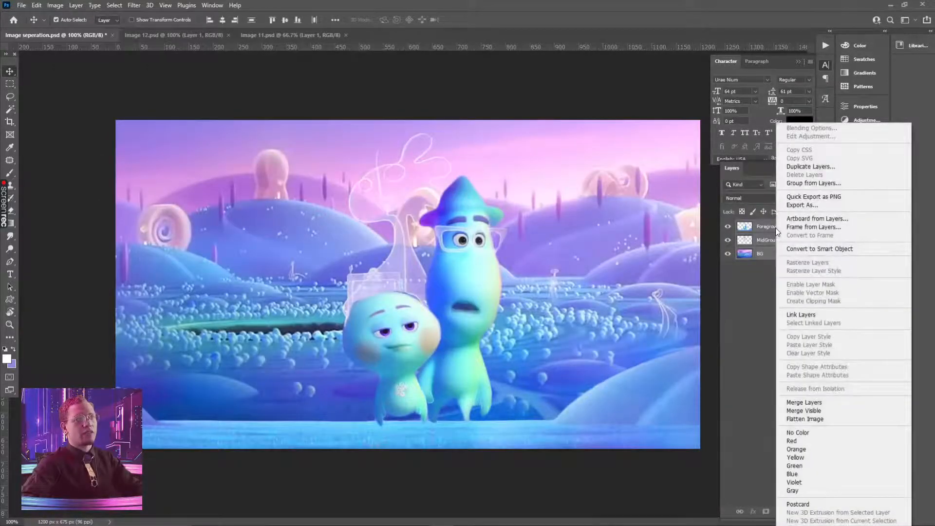
left_click(814, 196)
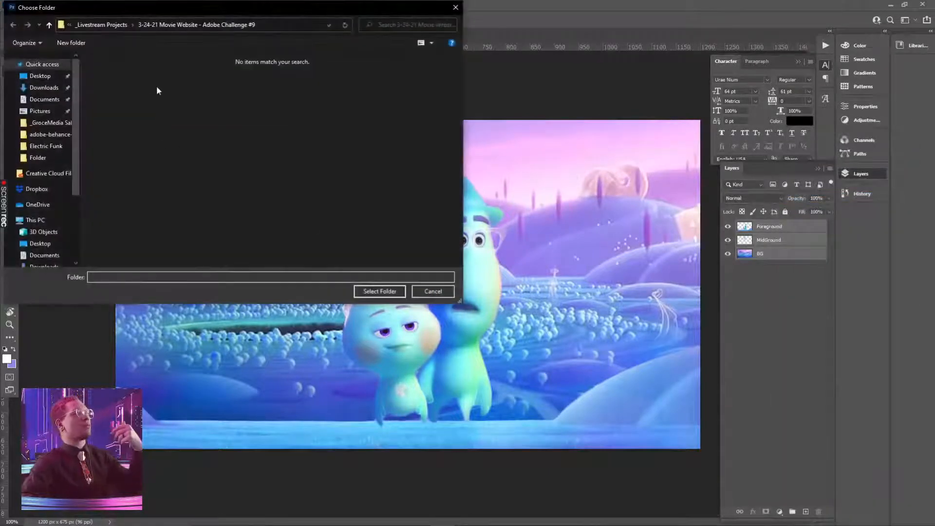
left_click(432, 292)
Step: Examine the BG, Foreground and MidGround image files in the 3-24-21 Movie Website - Adobe Challenge #9 folder
key("alt+Tab")
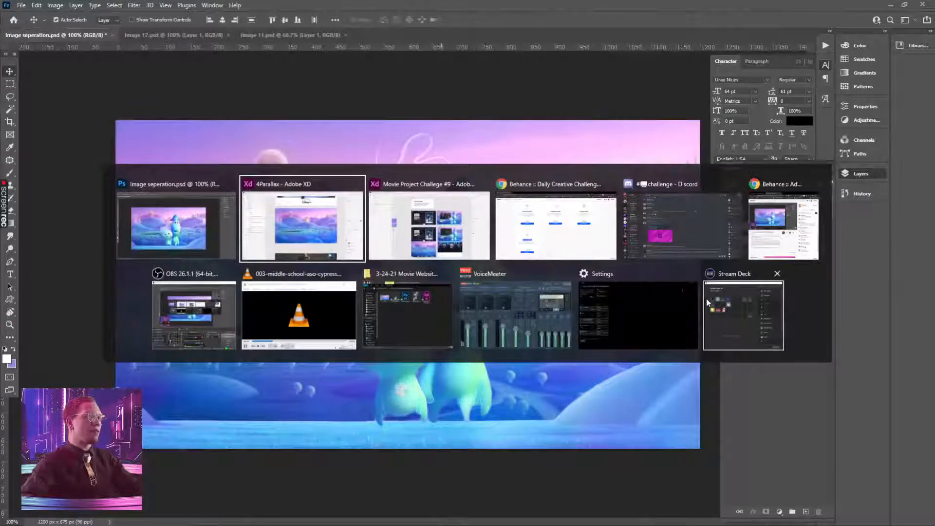
left_click(414, 304)
left_click_drag(400, 190, 380, 157)
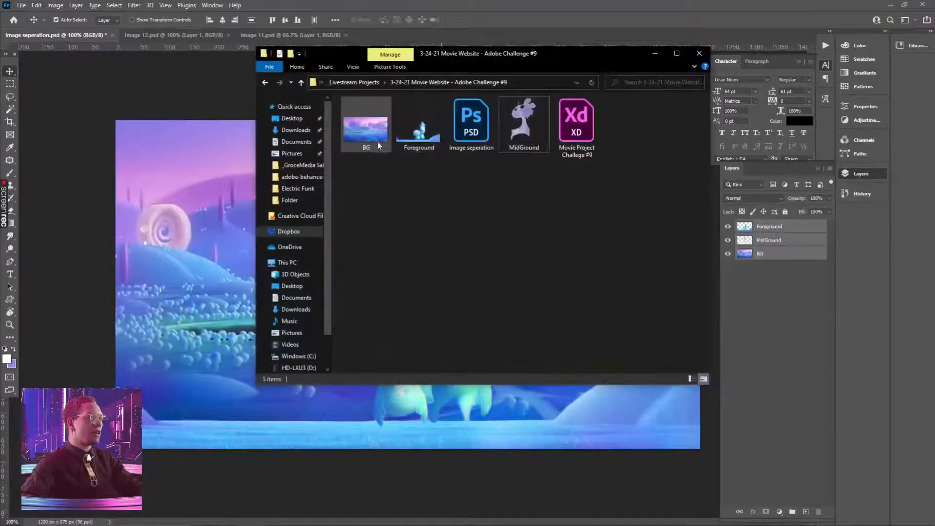
left_click(529, 125)
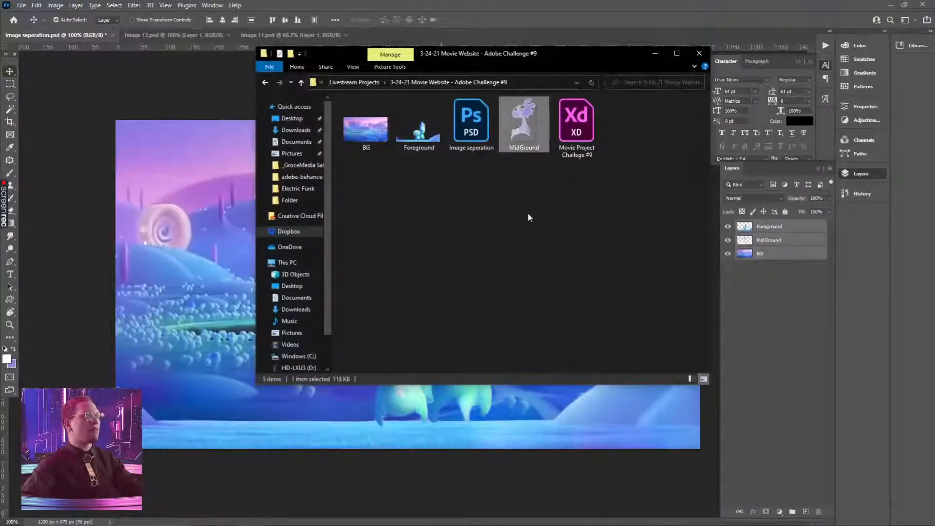
left_click(423, 136)
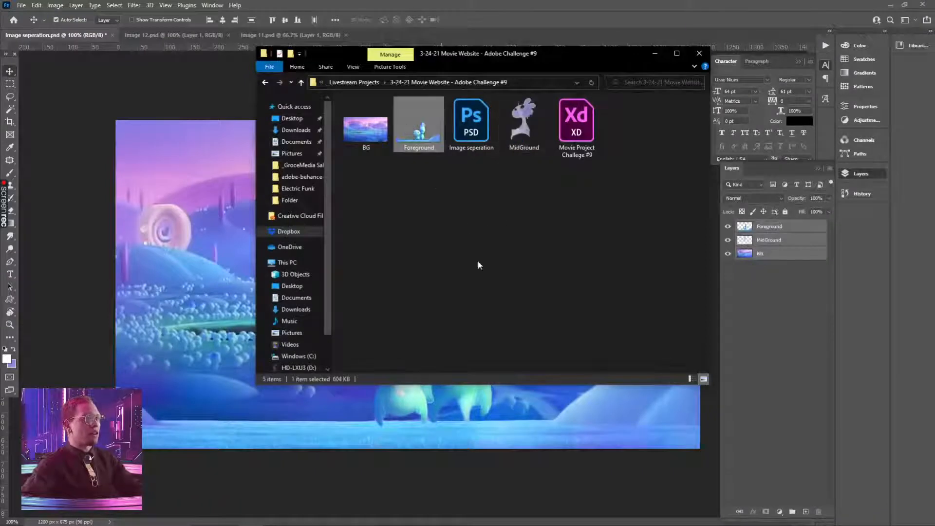
left_click(655, 53)
Step: Return to the 4Parallax file in Adobe XD and select the Final artboard
key("alt+Tab")
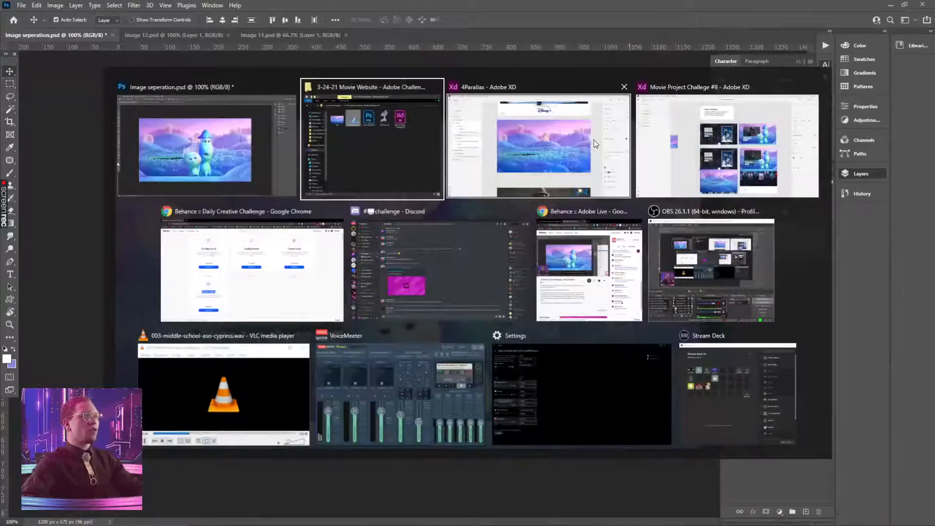
left_click(550, 127)
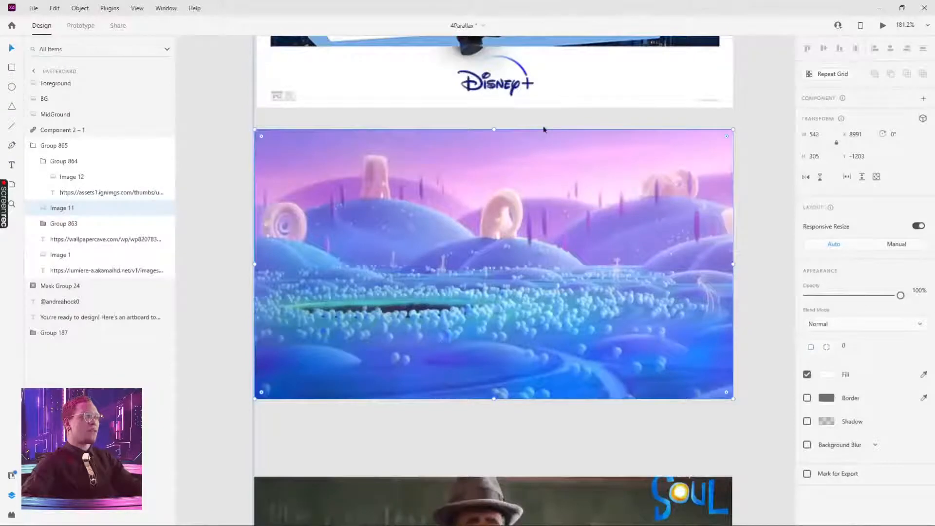
scroll(543, 129, "down", 6)
left_click_drag(201, 202, 632, 84)
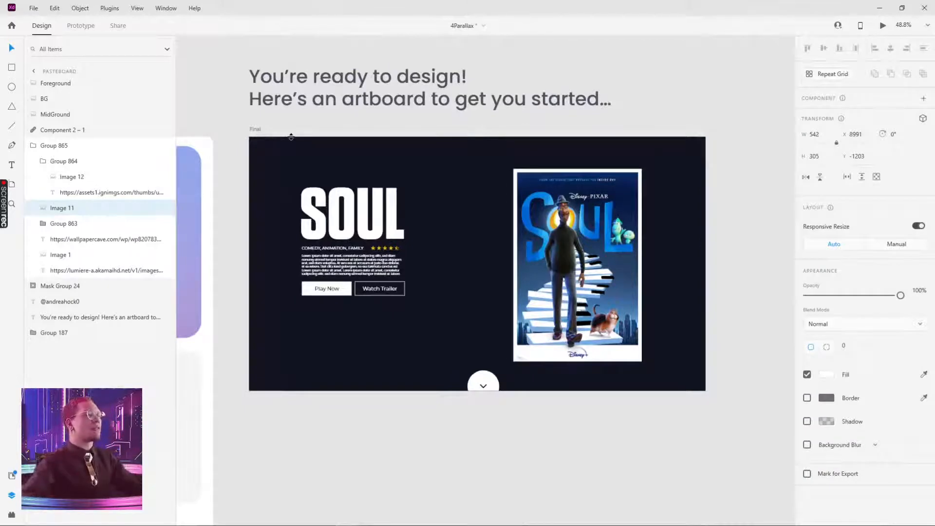
left_click(260, 132)
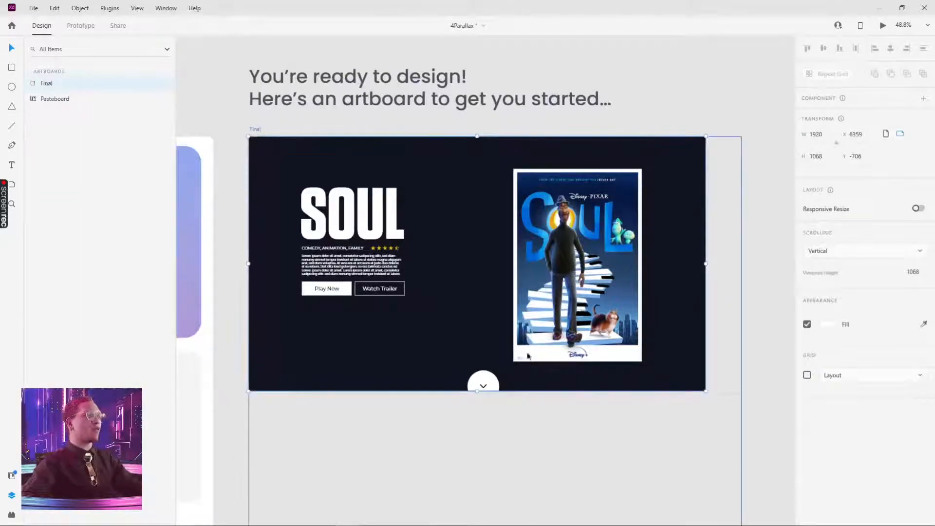
scroll(505, 403, "down", 3)
left_click_drag(536, 400, 502, 385)
key("ctrl+z")
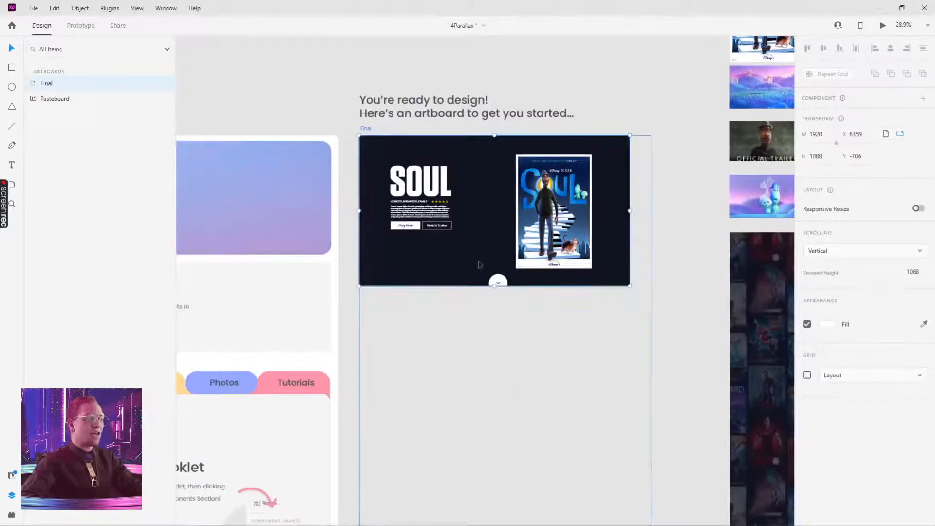
Step: Extend the Final artboard downward to a height of 2520
scroll(409, 191, "up", 3)
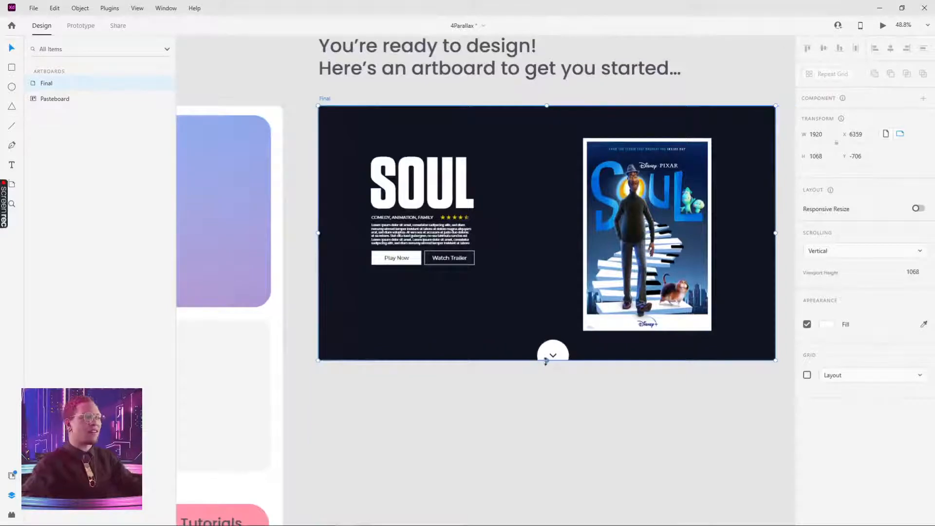
left_click_drag(547, 361, 554, 478)
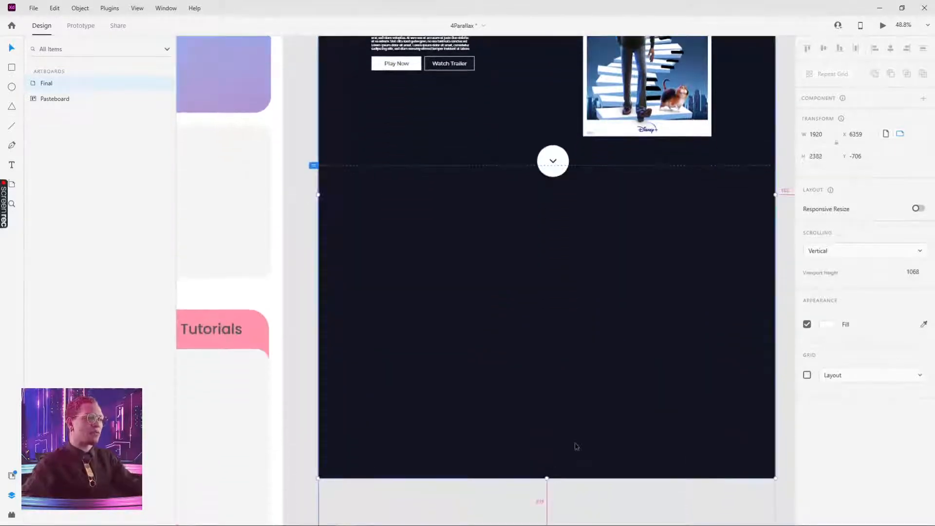
scroll(576, 442, "down", 5)
left_click_drag(578, 431, 518, 390)
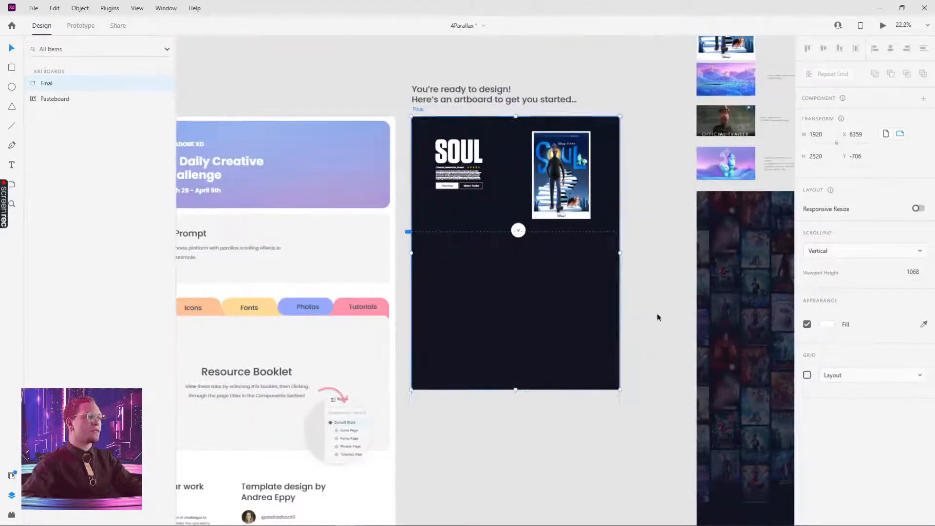
left_click(658, 312)
Step: Shift the Foreground and BG images slightly apart on the pasteboard, and try nudging MidGround aside
left_click_drag(667, 274, 252, 300)
left_click(626, 171)
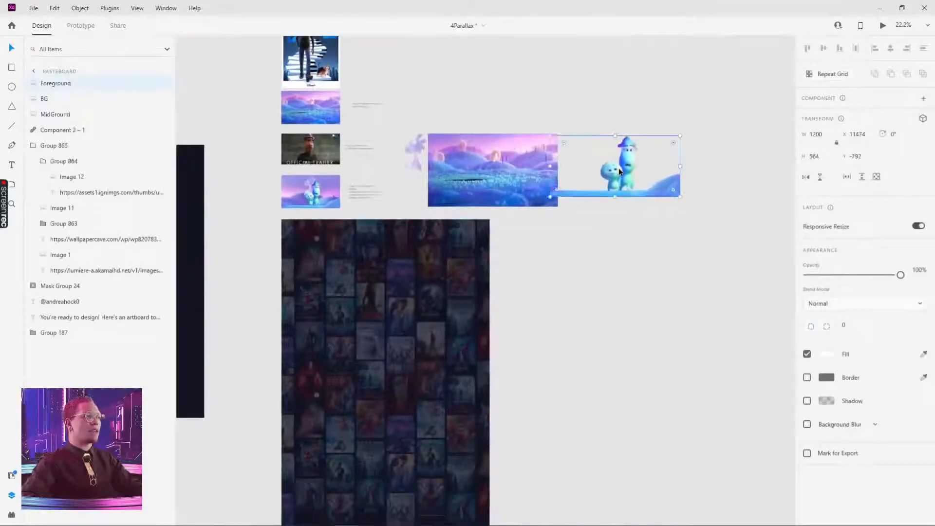
scroll(625, 173, "up", 3)
left_click_drag(633, 188, 646, 190)
key("ctrl+z")
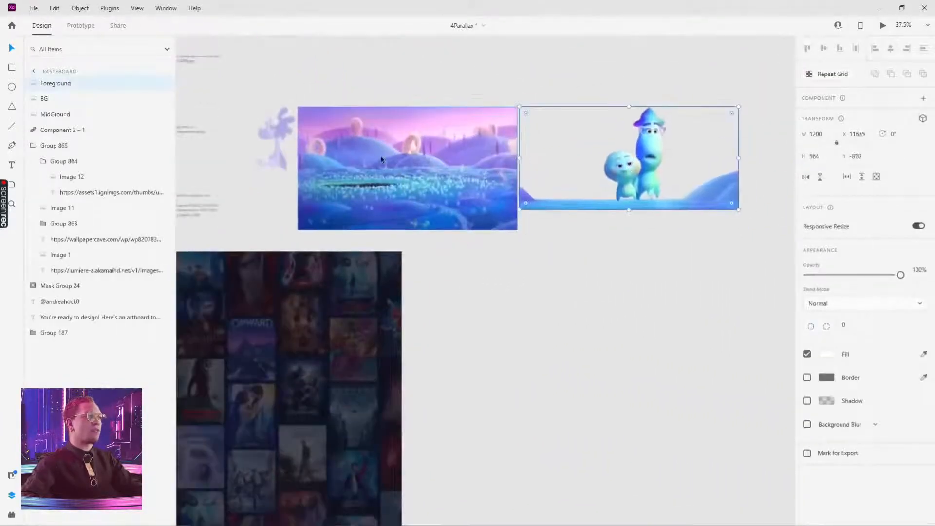
left_click_drag(382, 160, 380, 153)
mouse_move(290, 126)
left_mouse_down()
mouse_move(267, 137)
mouse_move(271, 127)
left_mouse_up()
key("ctrl+z")
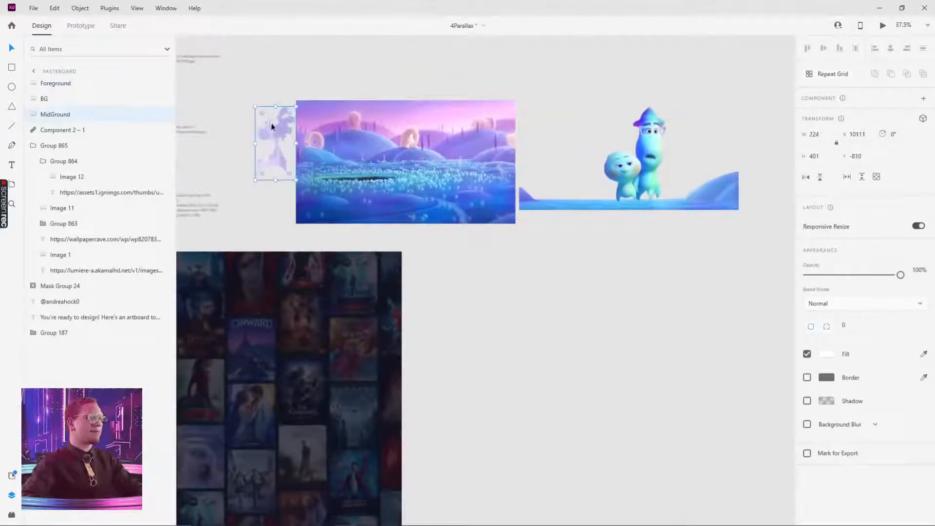
Step: Move the BG landscape image from the pasteboard onto the lower part of the Final artboard, centred at its bottom edge
left_click(425, 173)
left_click_drag(425, 173, 560, 143)
left_click_drag(625, 126, 450, 319)
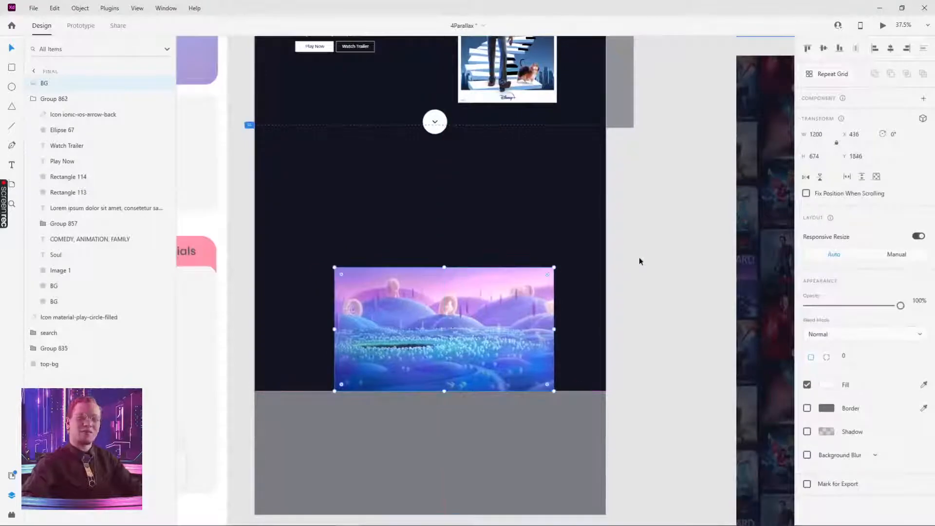
Step: Enlarge the BG landscape image to 1920 by 1078 and align it with the Final artboard's bottom edge at X 0, Y 1442
left_click(659, 239)
left_click(407, 307)
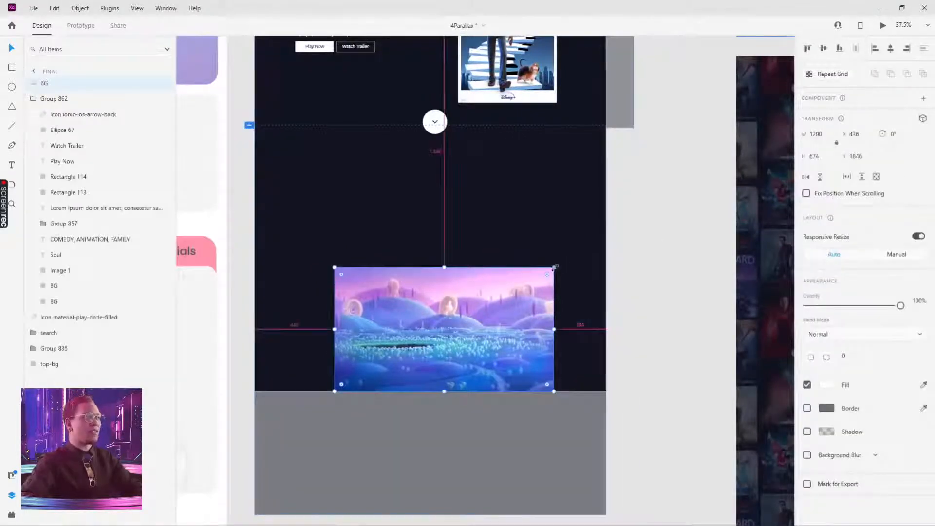
left_click_drag(554, 267, 606, 238)
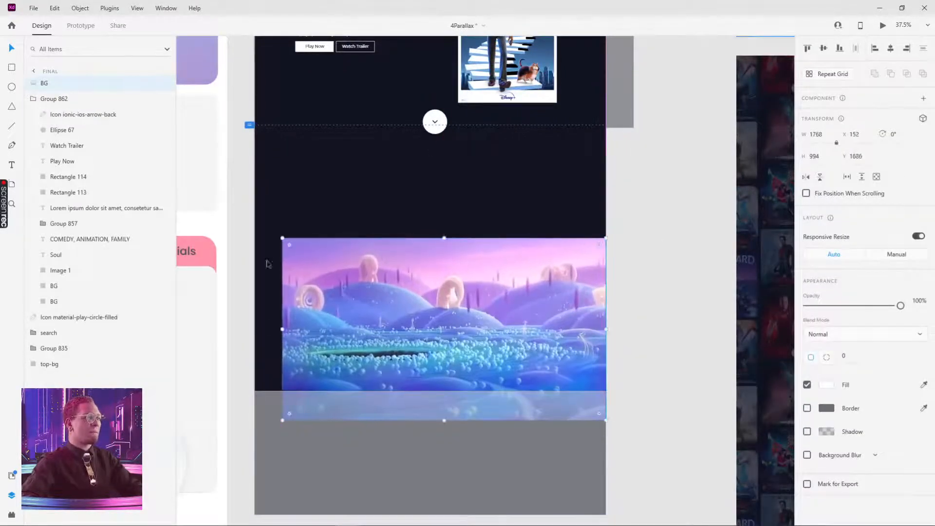
left_click_drag(282, 237, 254, 220)
left_click_drag(528, 271, 527, 247)
Step: Switch to the Movie Project Challege #9 file and examine the Final and Final – 1 artboards
key("alt+Tab")
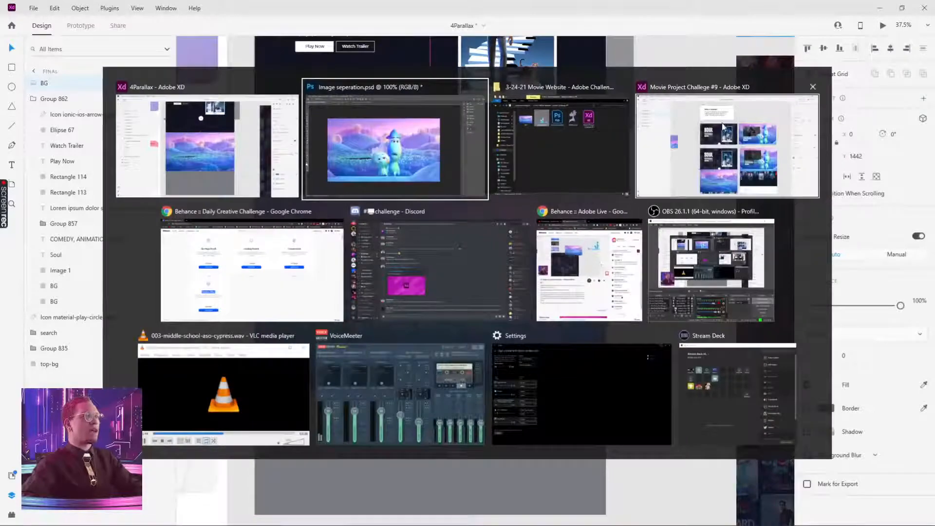
left_click(675, 151)
scroll(633, 183, "down", 1)
scroll(488, 165, "up", 3)
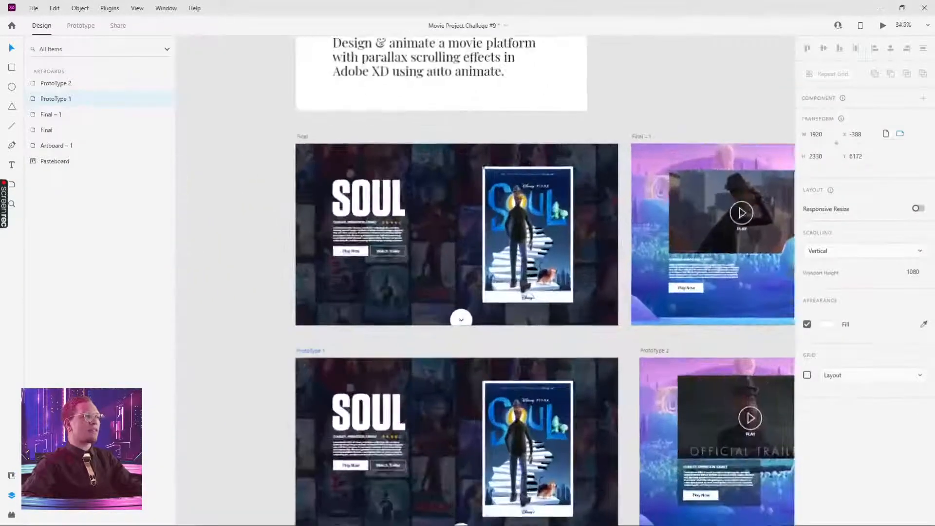
left_click(253, 151)
left_click(298, 137)
left_click(642, 136)
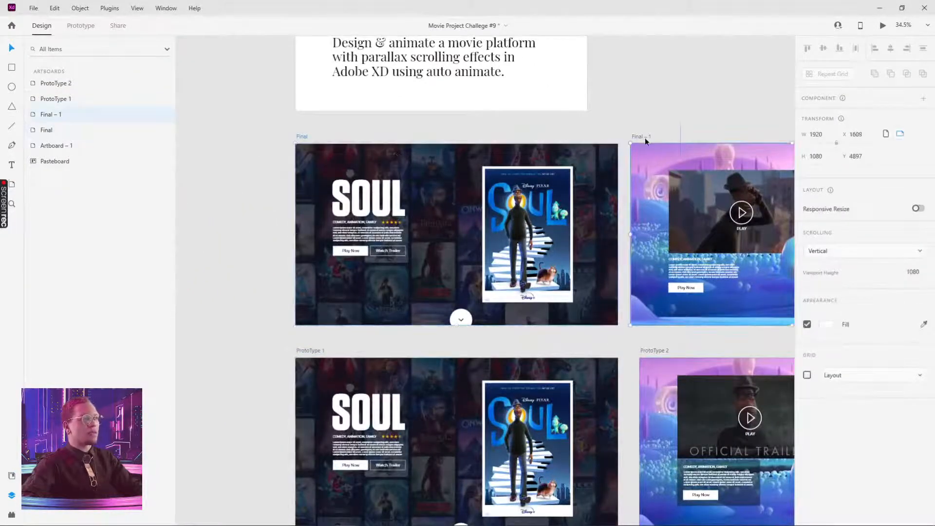
left_click(300, 137)
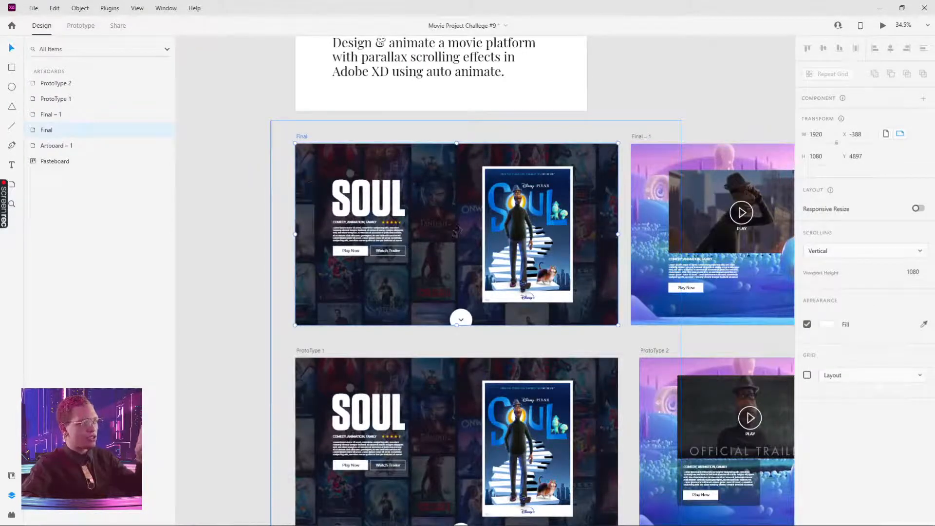
left_click(706, 97)
left_click_drag(675, 108, 393, 134)
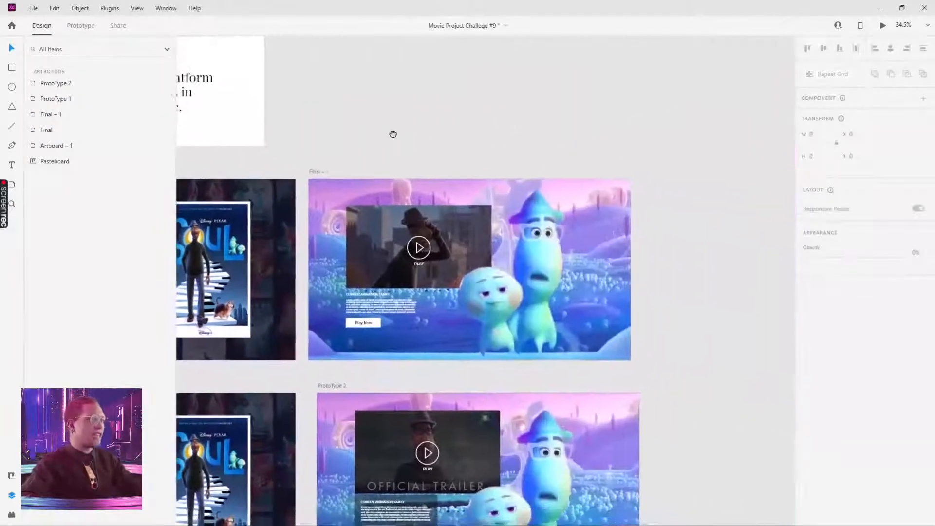
left_click(317, 172)
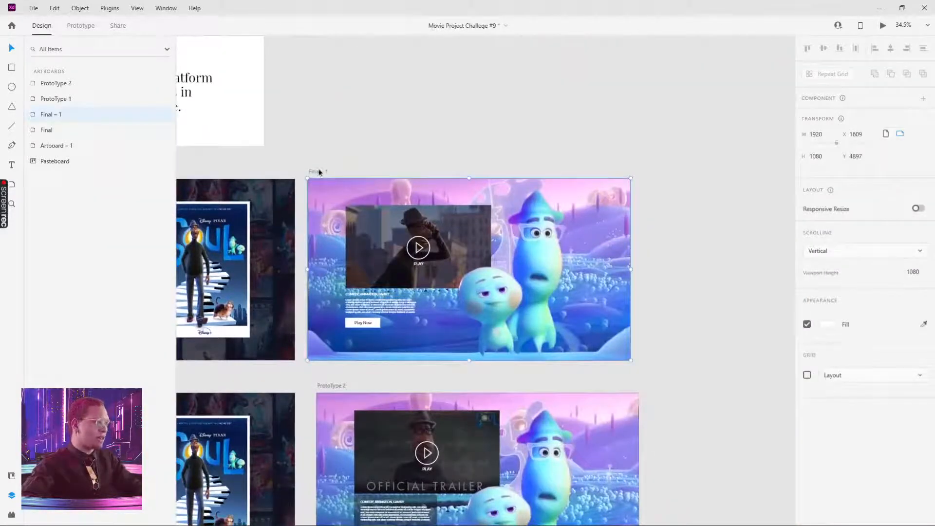
left_click_drag(332, 147, 630, 102)
Step: Examine how the ProtoType 1 artboard stacks the hero section above the landscape and movie posters
scroll(198, 286, "down", 5)
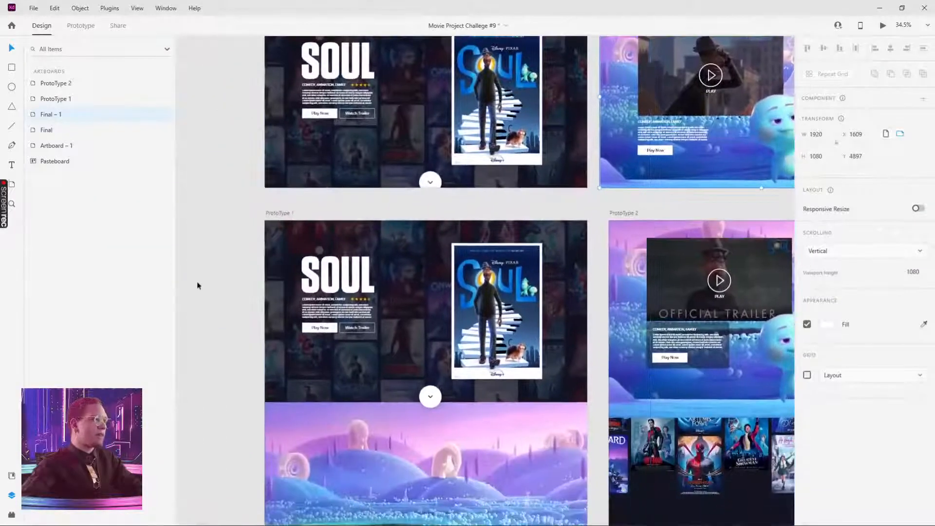
scroll(216, 289, "down", 3)
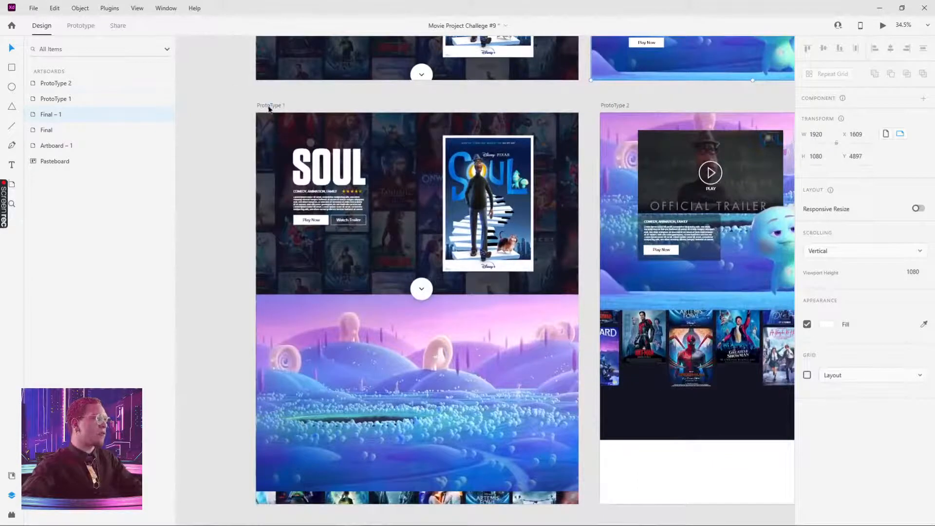
left_click(268, 107)
left_click_drag(268, 111, 631, 187)
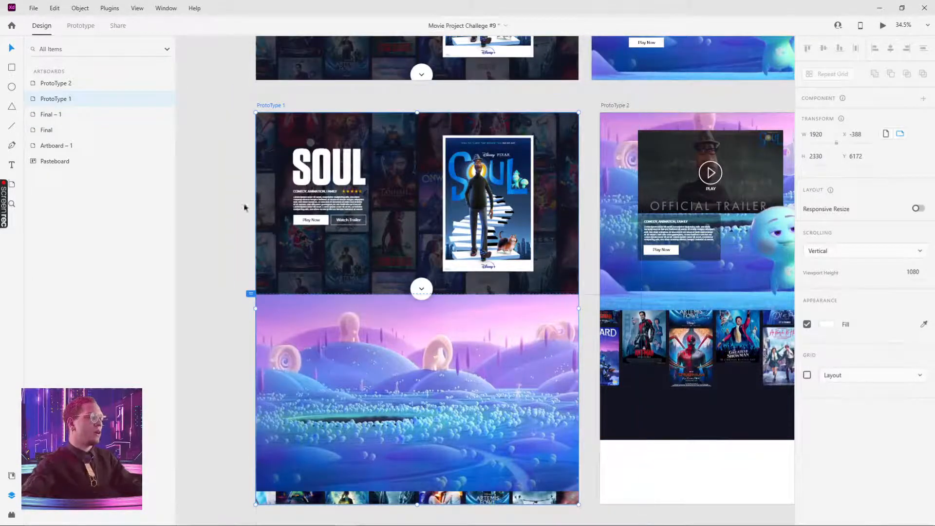
left_click(215, 150)
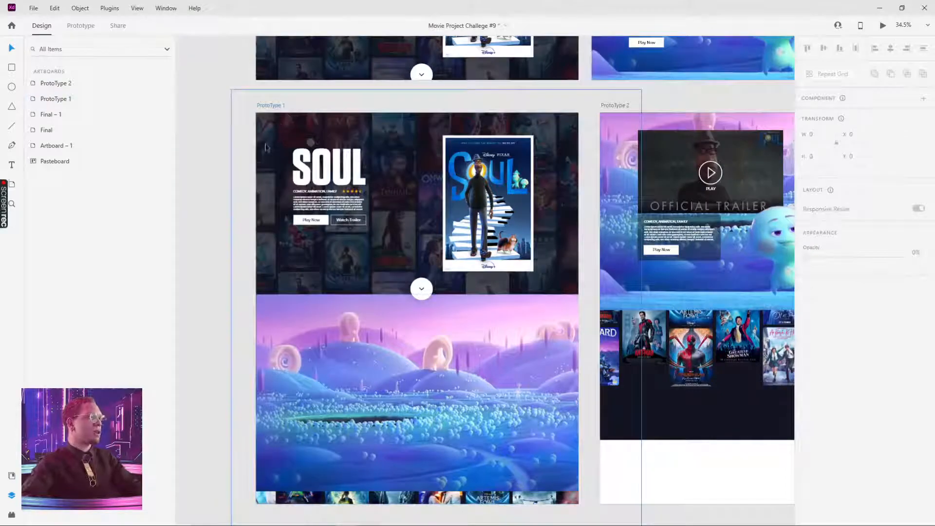
scroll(265, 147, "right", 1)
Step: Return to the 4Parallax file and place a copy of the movie-poster background component on the Final artboard at X 0, Y 0
key("alt+Tab")
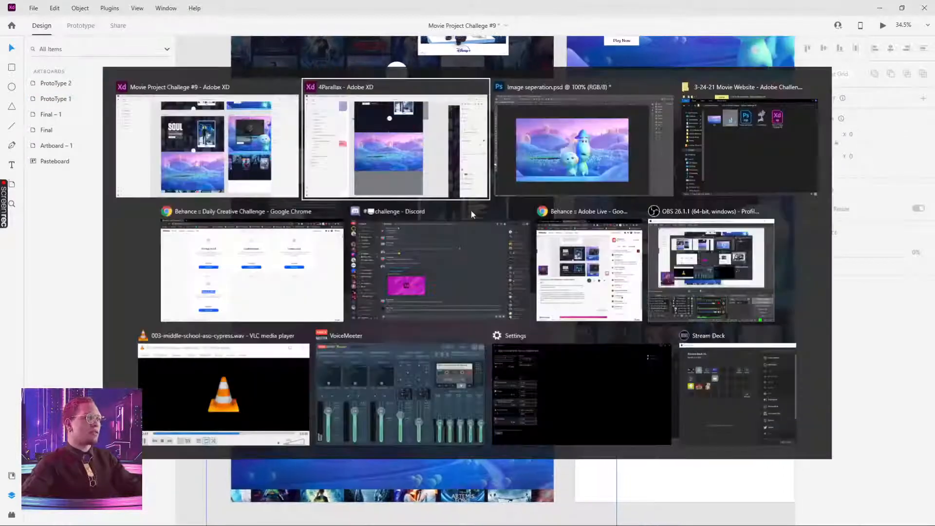
left_click(366, 141)
scroll(380, 204, "down", 3)
left_click_drag(382, 191, 441, 221)
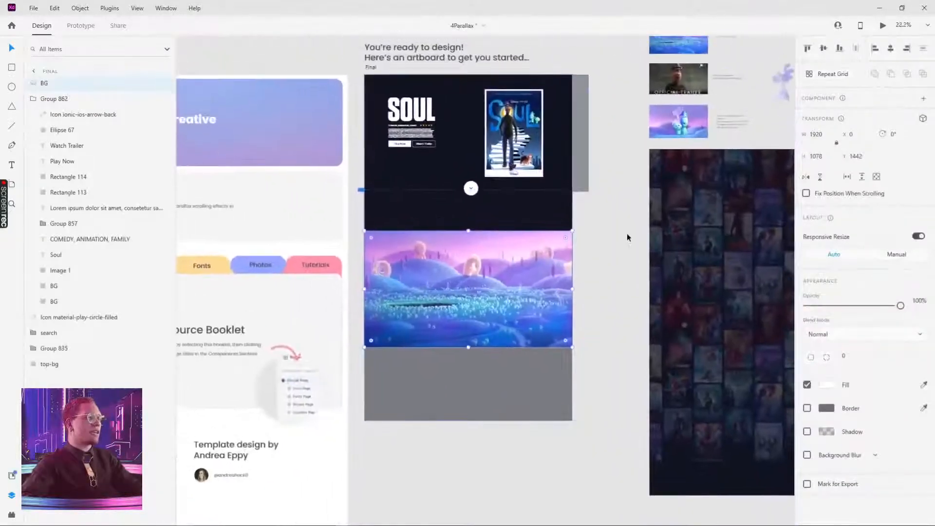
left_click(627, 234)
left_click_drag(617, 230, 547, 275)
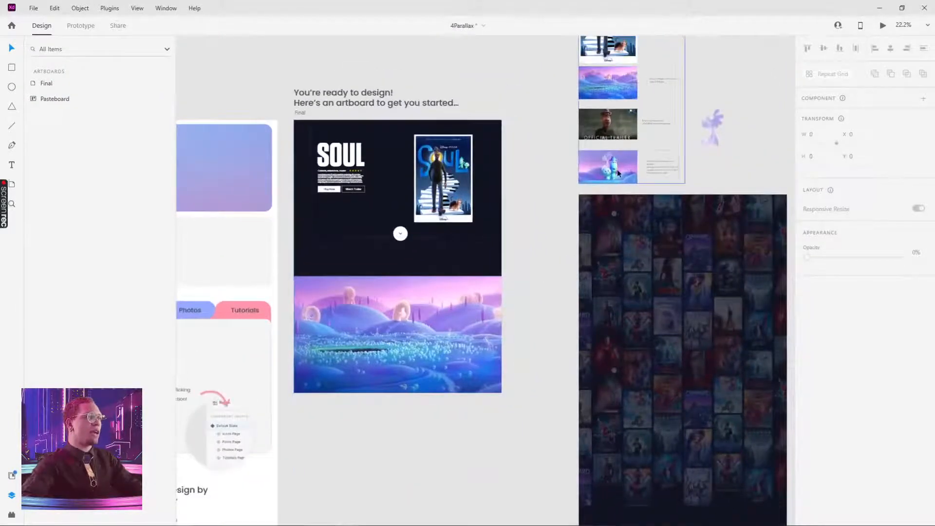
left_click(608, 227)
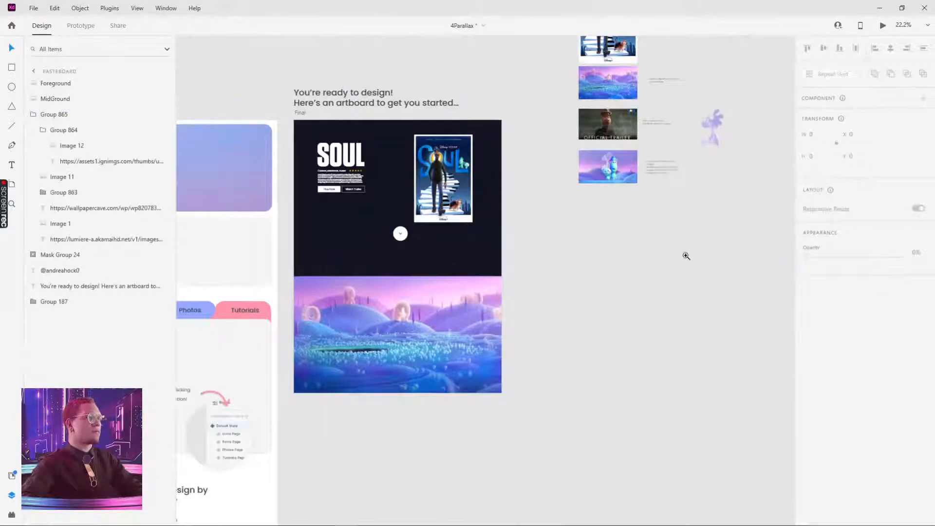
key("ctrl+v")
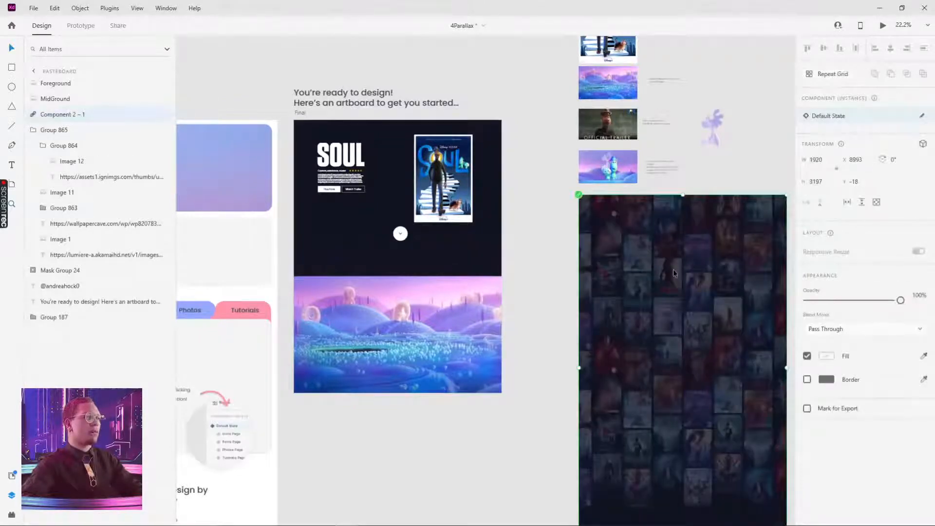
left_click_drag(673, 269, 391, 195)
Step: Rearrange the stacking order so the copied movie-poster component sits directly beneath Group 862 on the Final artboard
key("ctrl+shift+[")
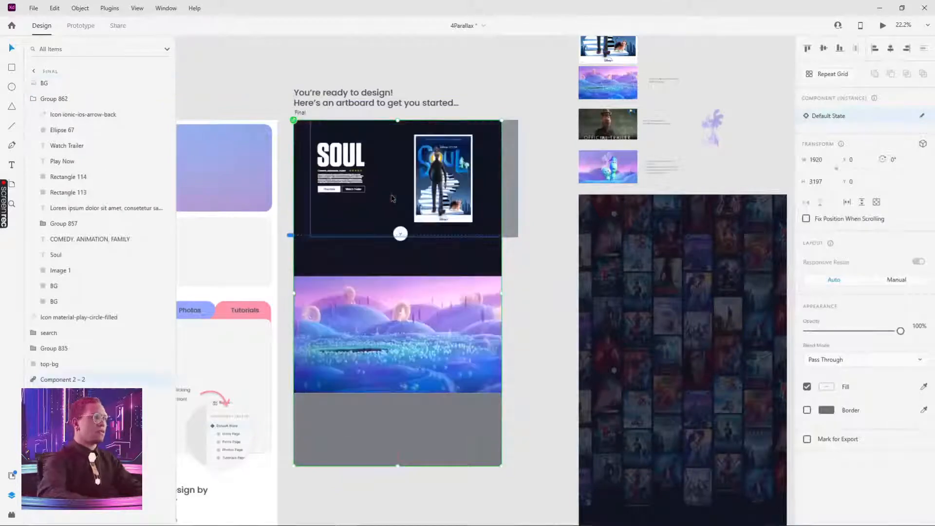
key("ctrl+]")
key("ctrl+]")
key("ctrl+]")
key("ctrl+]")
key("ctrl+]")
key("ctrl+]")
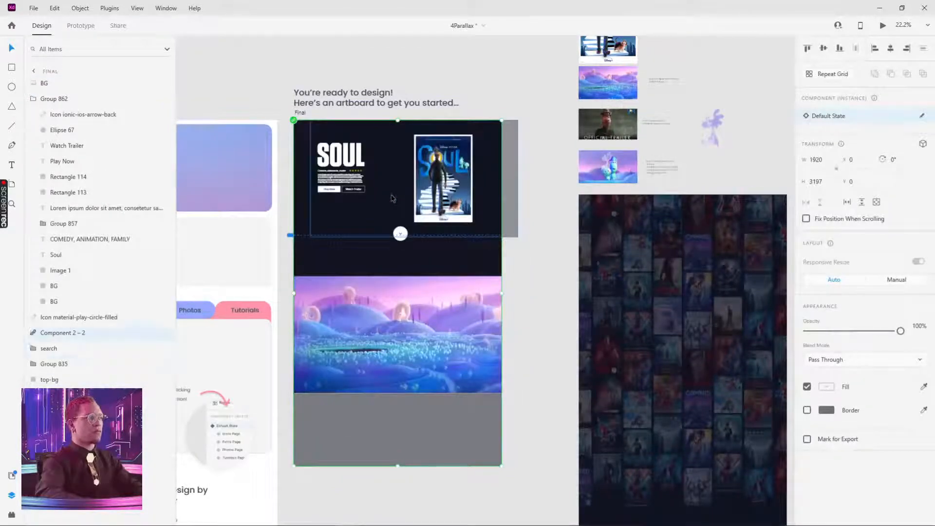
key("ctrl+[")
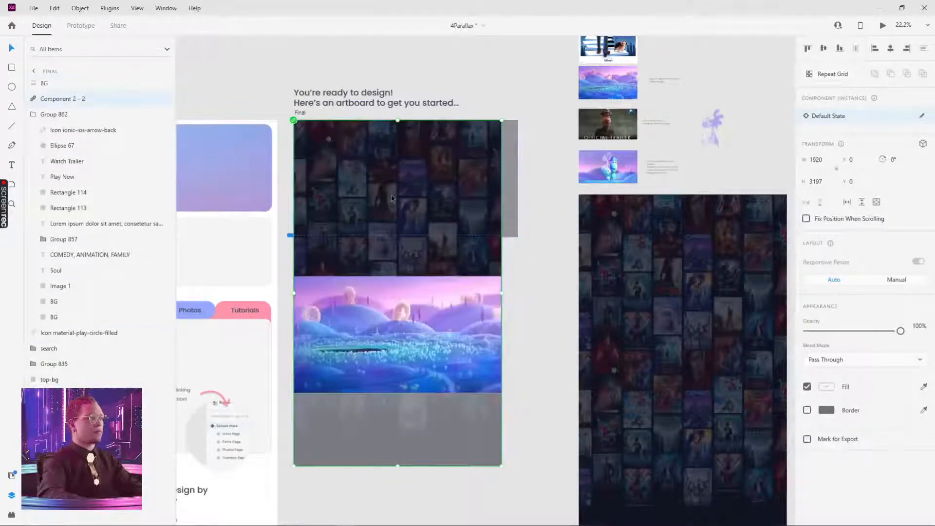
key("ctrl+shift+[")
key("ctrl+shift+]")
key("ctrl+shift+[")
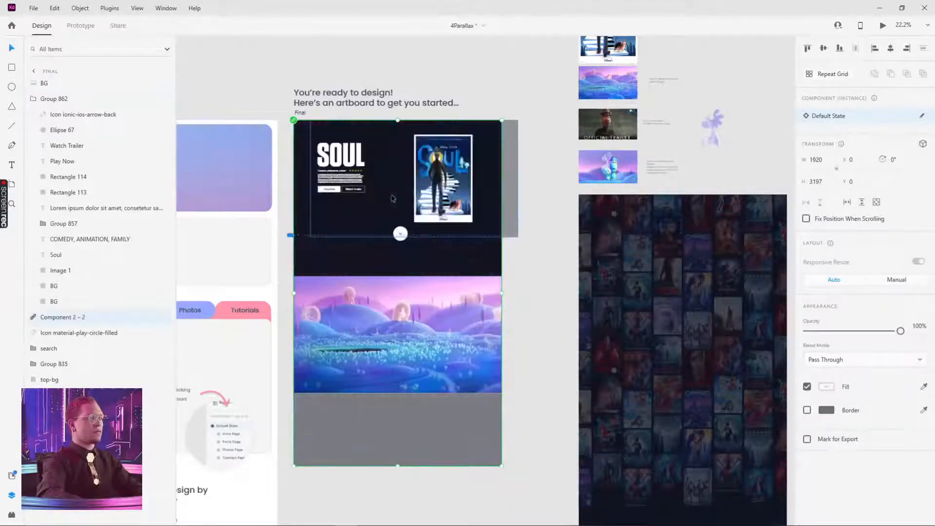
Step: Try shifting Group 862 and the dark BG rectangle inside it sideways, undoing each move
left_click(392, 186)
left_click_drag(392, 186, 439, 200)
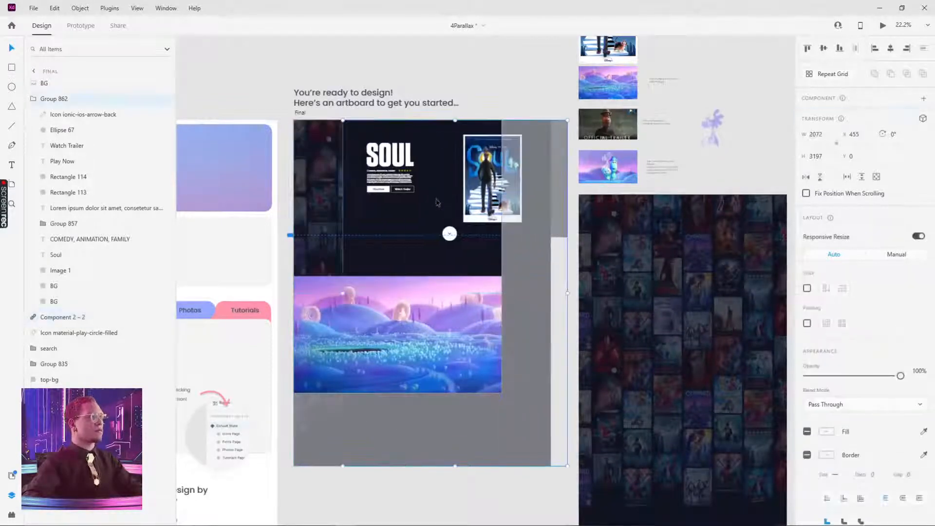
key("ctrl+z")
double_click(353, 266)
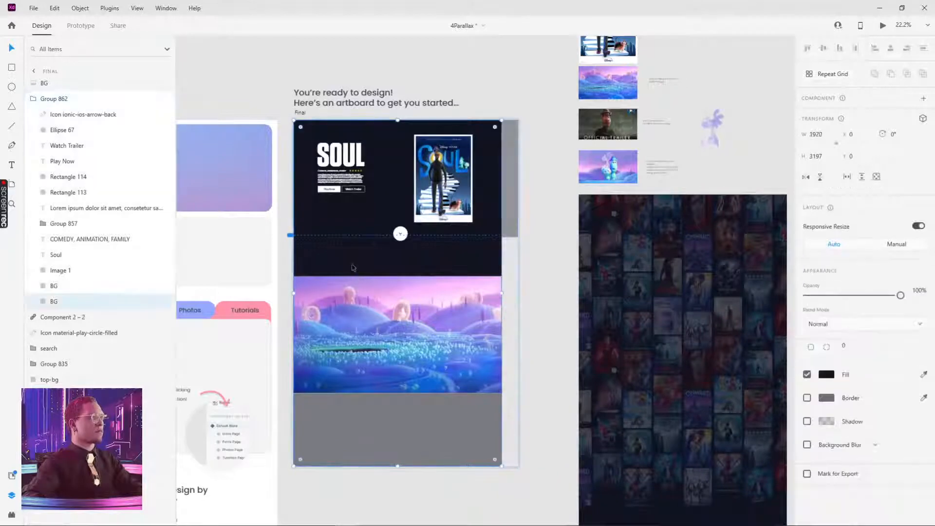
left_click_drag(353, 266, 466, 278)
key("ctrl+z")
key("ctrl+z")
key("ctrl+shift+z")
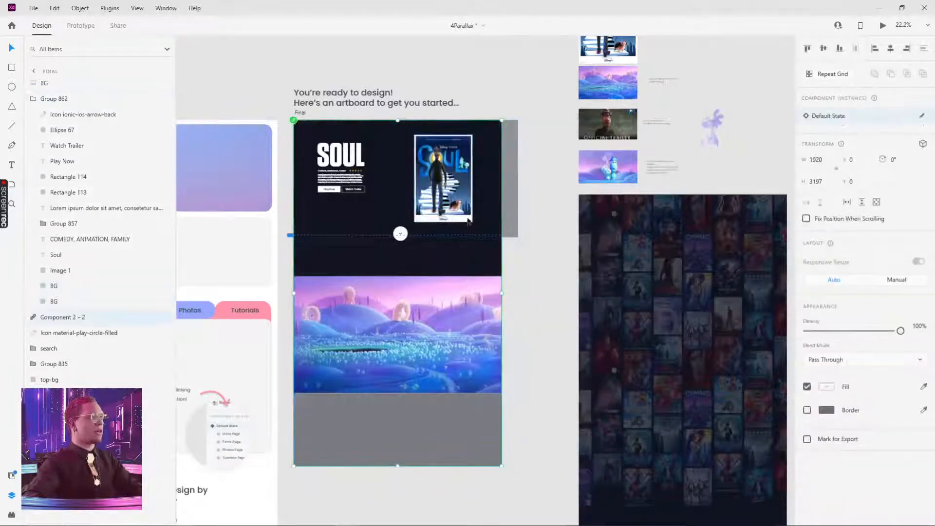
key("ctrl+z")
key("ctrl+z")
key("ctrl+shift+z")
key("ctrl+shift+z")
Step: Move the BG landscape image up to Y 1060, just below the hero section of the Final artboard
left_click(554, 160)
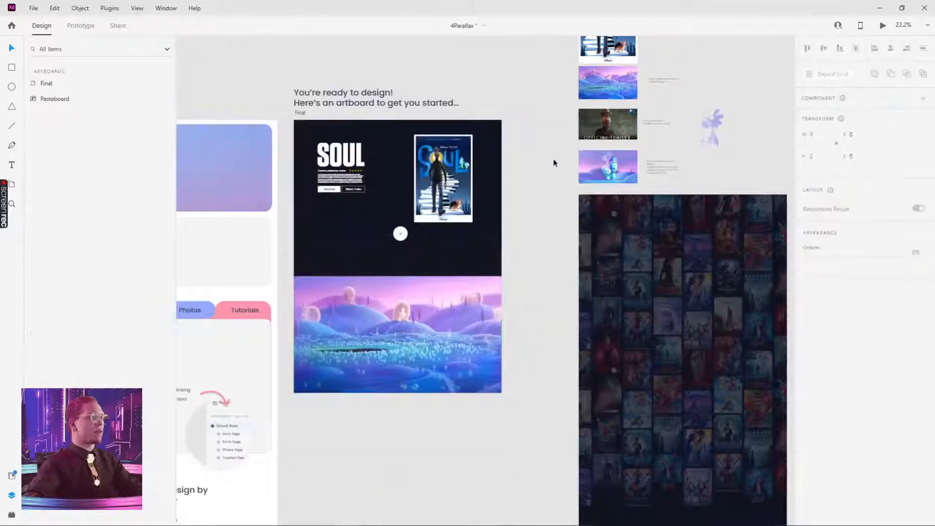
left_click_drag(536, 229, 500, 173)
left_click(414, 254)
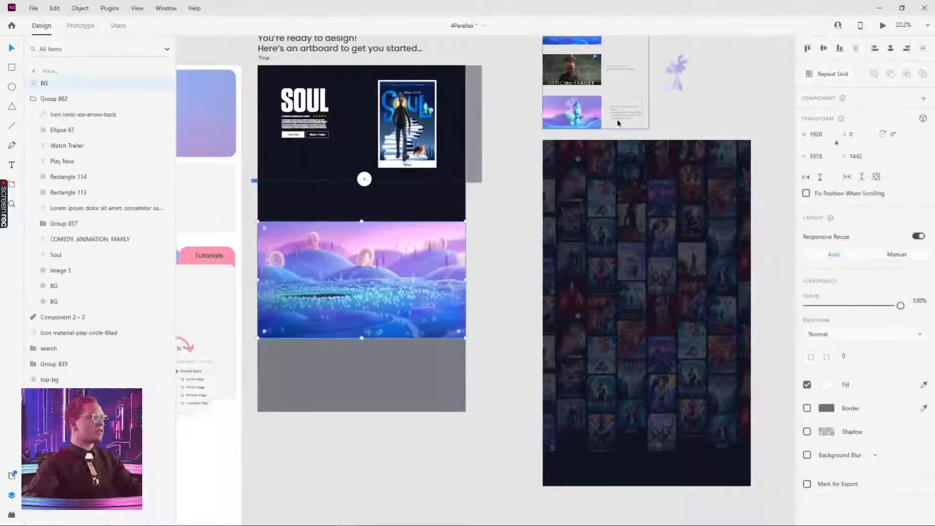
left_click_drag(540, 120, 492, 192)
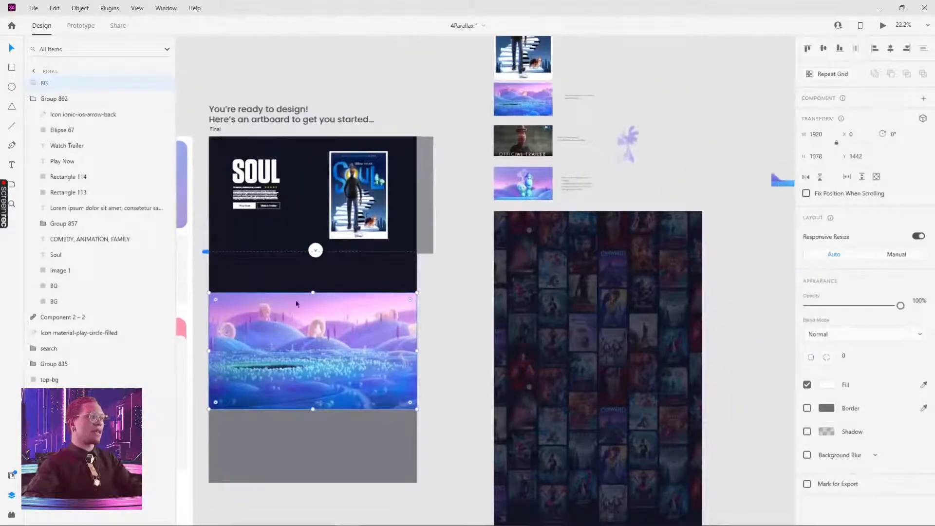
left_click_drag(356, 338, 366, 308)
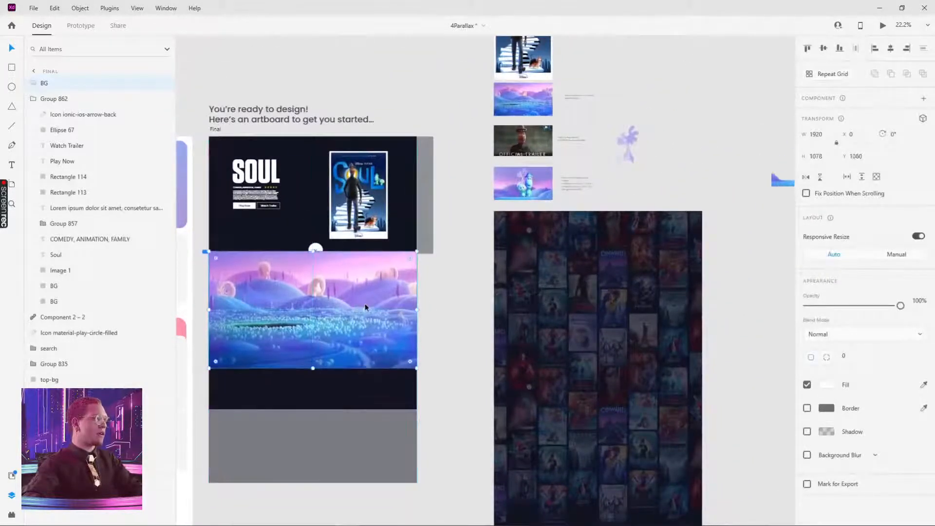
Step: Try the BG landscape image at the very back of the Final artboard's stack and return it to the front
key("ctrl+shift+bracketleft")
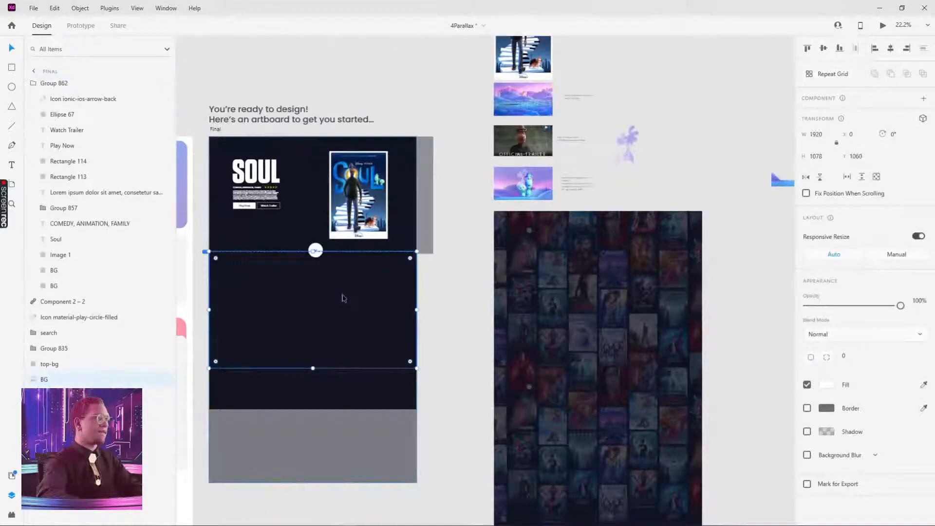
key("ctrl+bracketright")
key("ctrl+bracketright")
key("ctrl+shift+bracketright")
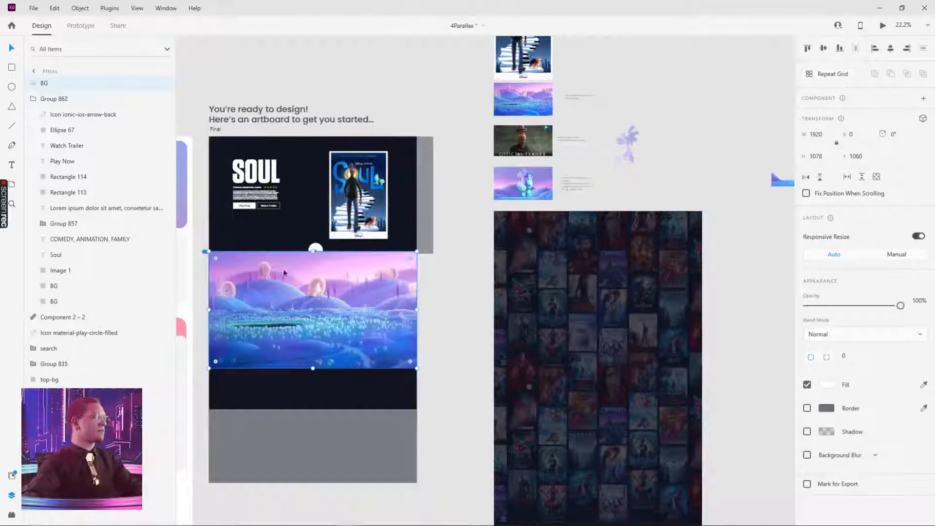
Step: Try shifting Group 862 diagonally away from its place in the hero section and undo the move
left_click_drag(283, 271, 383, 243)
scroll(387, 254, "up", 4)
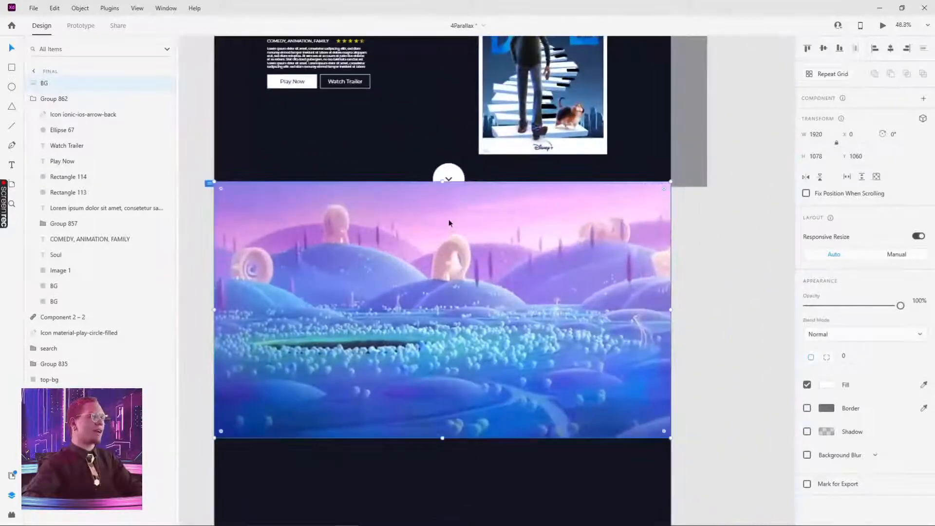
left_click(374, 125)
scroll(425, 208, "up", 2)
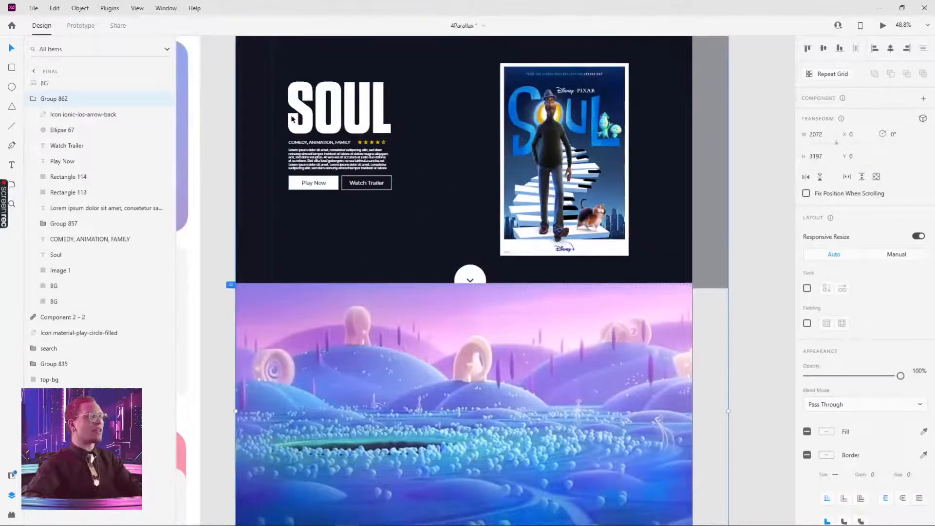
scroll(407, 161, "up", 2)
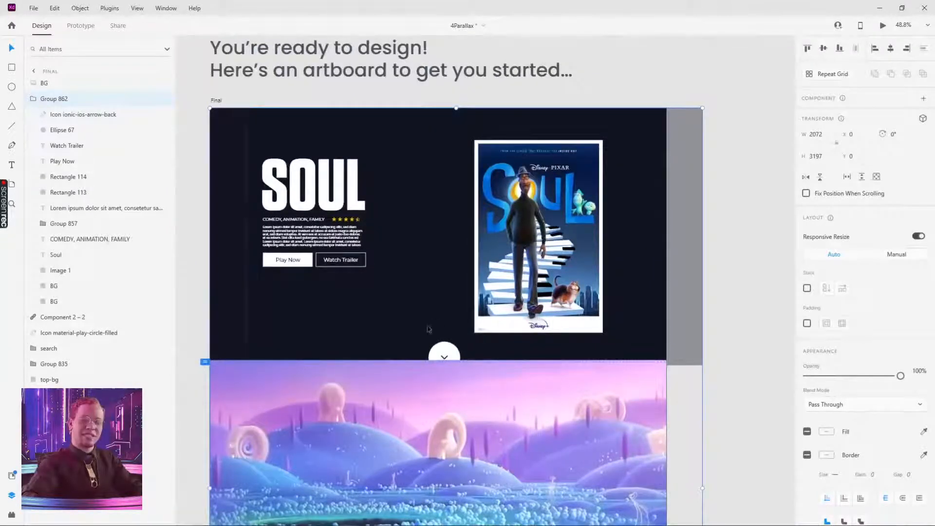
left_click_drag(429, 329, 372, 296)
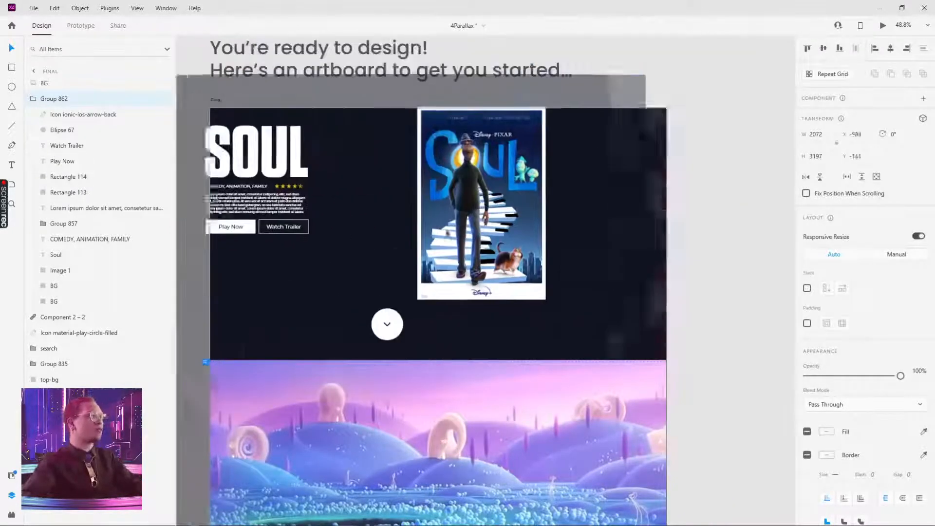
left_click_drag(448, 233, 488, 233)
key("ctrl+z")
Step: Send the BG landscape image one level back, beneath Group 862, and ungroup Group 862
left_click(377, 415)
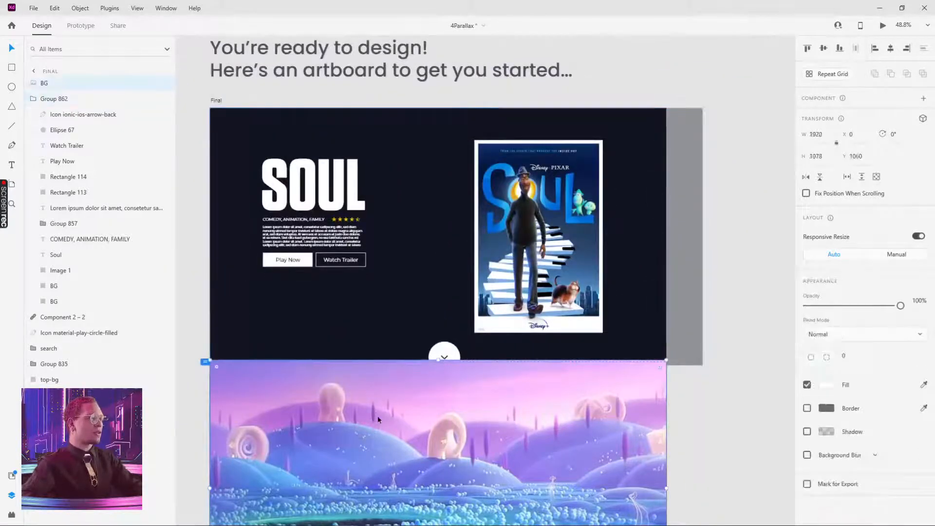
key("ctrl+[")
left_click(423, 228)
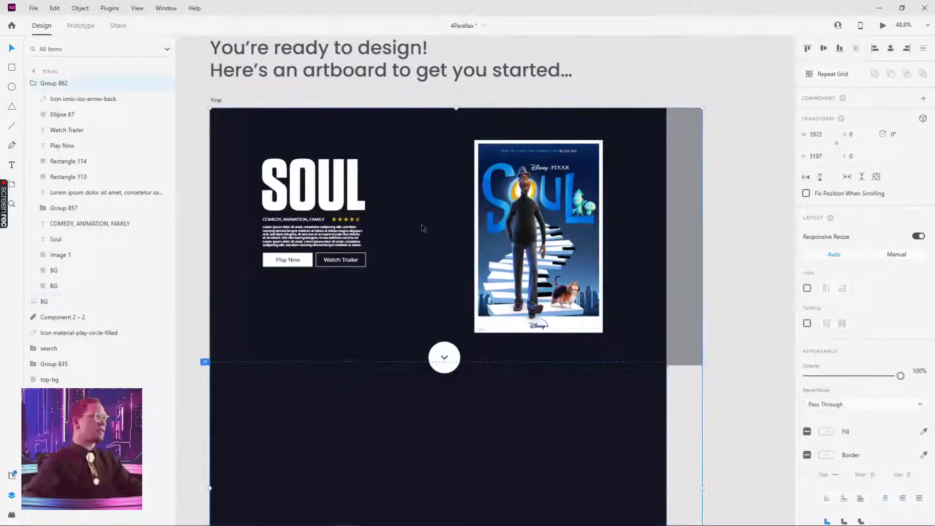
right_click(49, 85)
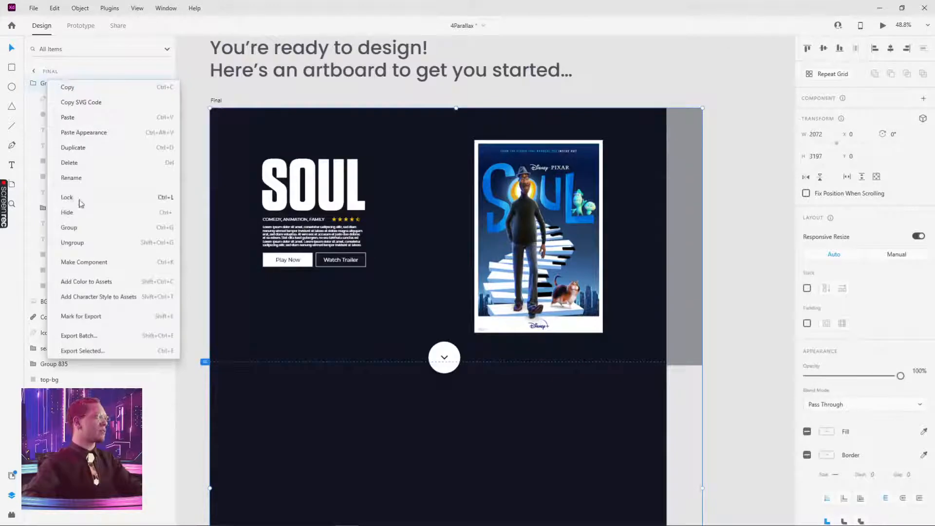
left_click(73, 247)
left_click(756, 145)
scroll(706, 239, "down", 5)
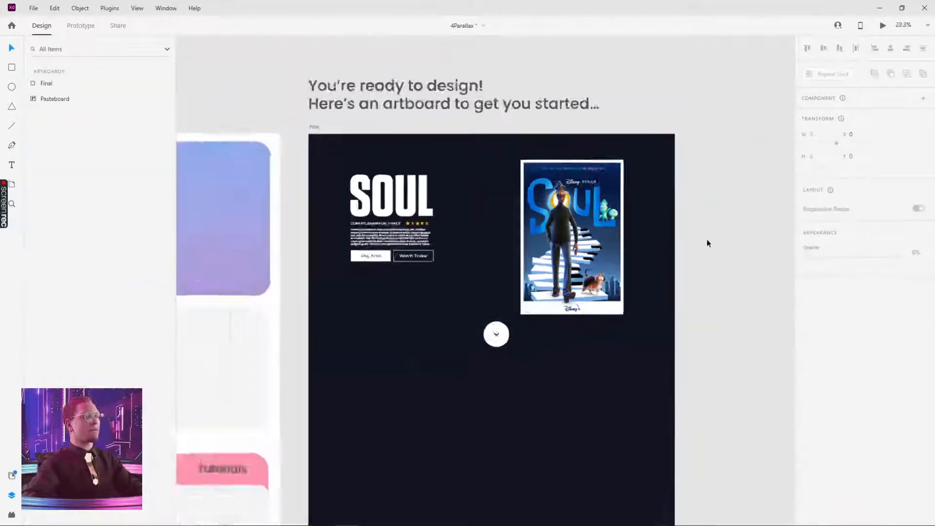
Step: Copy the Image 11 landscape thumbnail from the pasteboard reference group and paste it onto the Final artboard
left_click_drag(709, 237, 432, 191)
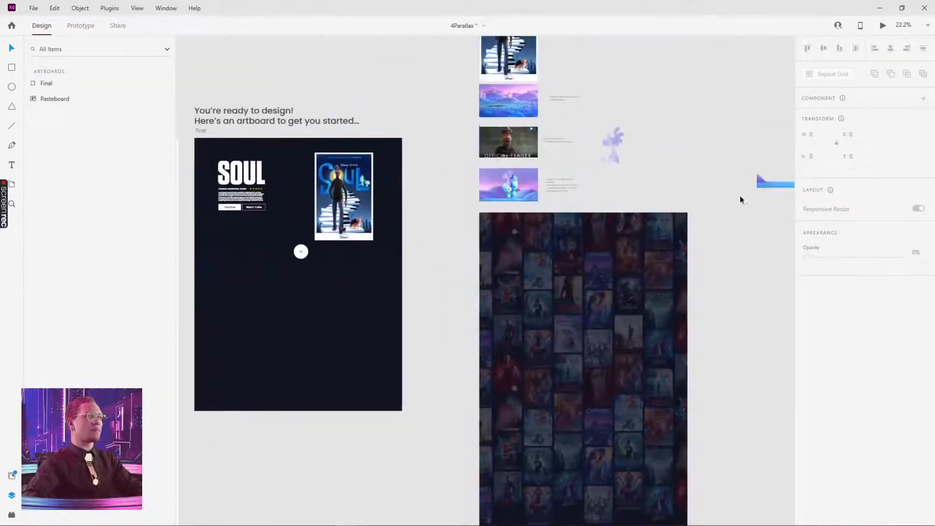
double_click(519, 102)
key("ctrl+c")
left_click(227, 316)
key("ctrl+v")
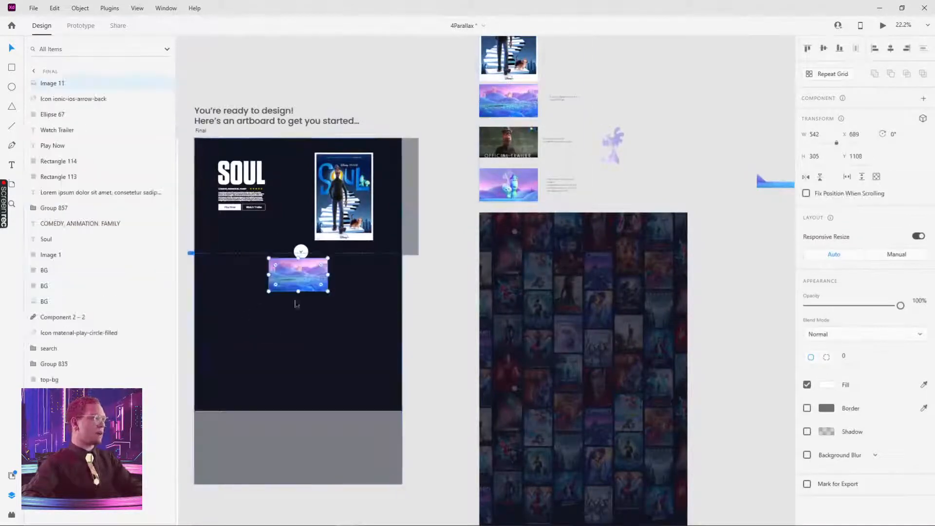
Step: Enlarge the pasted Image 11 to 1920 × 1080 at X 0, Y 1057 and send it behind the round arrow button
left_click_drag(299, 273, 412, 406)
left_click_drag(317, 354, 321, 319)
key("ctrl+bracketleft")
key("ctrl+bracketleft")
key("ctrl+bracketleft")
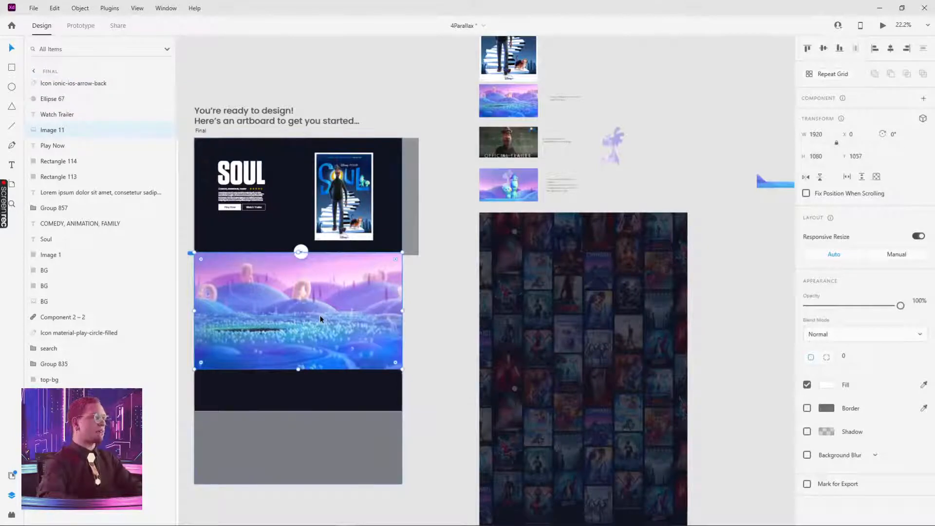
left_click(424, 328)
Step: Move the Foreground character image from the pasteboard onto the Final artboard's landscape and enlarge it to about 1536 × 722
scroll(414, 311, "right", 5)
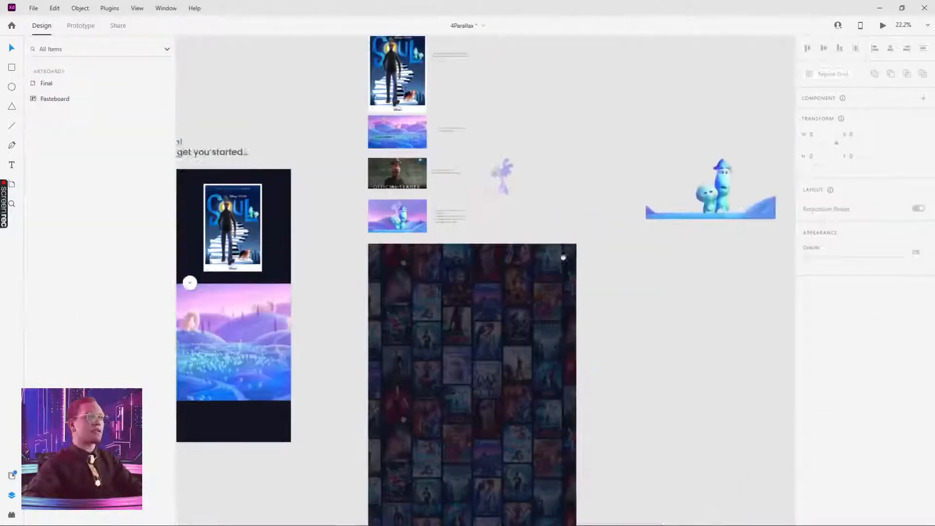
left_click(681, 191)
left_click_drag(681, 191, 340, 230)
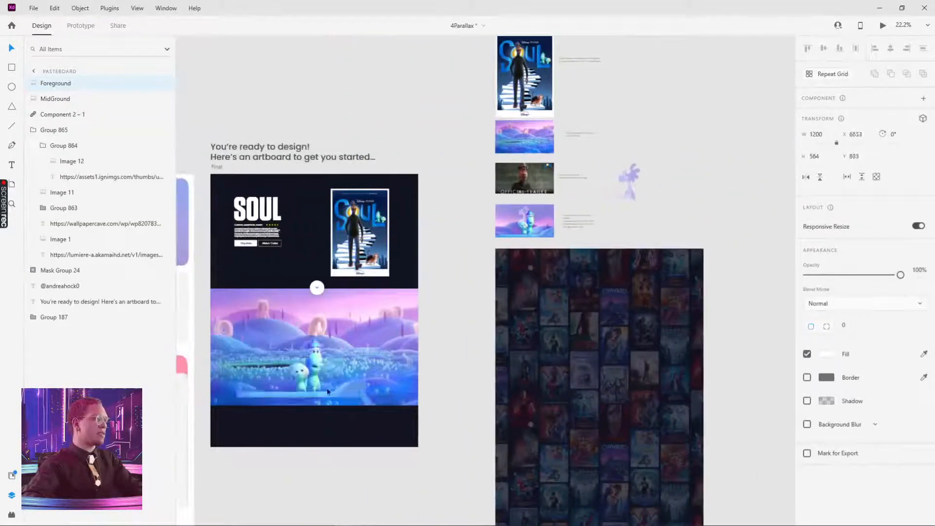
left_click(379, 360)
left_click_drag(382, 345, 424, 329)
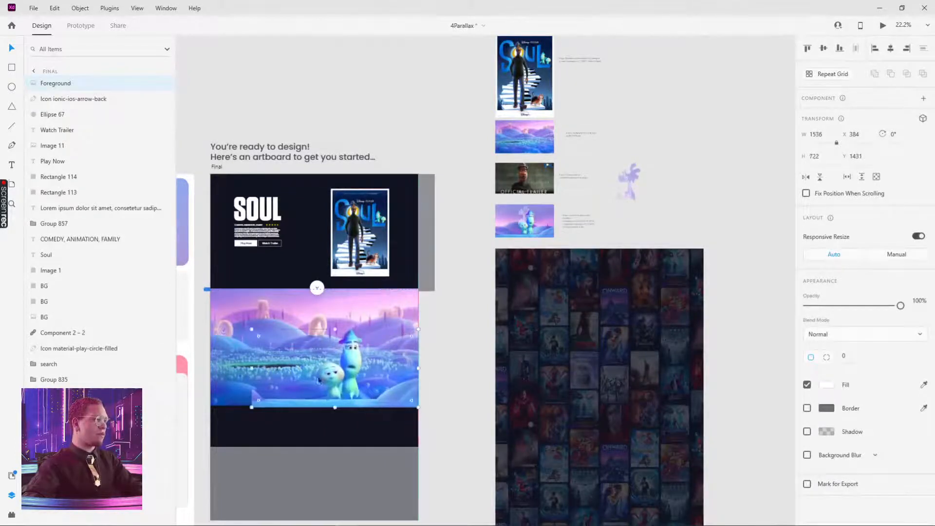
Step: Scale the Foreground image to 2040 × 959 at X -16, Y 1179 so it spans the full landscape width
left_click_drag(251, 333, 198, 308)
left_click_drag(229, 440, 303, 402)
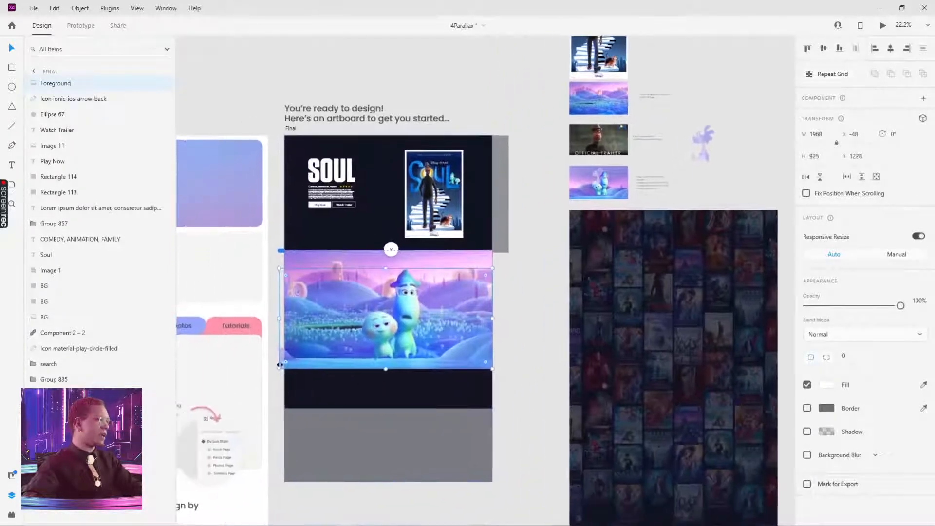
left_click_drag(280, 364, 277, 370)
left_click(501, 343)
left_click(458, 344)
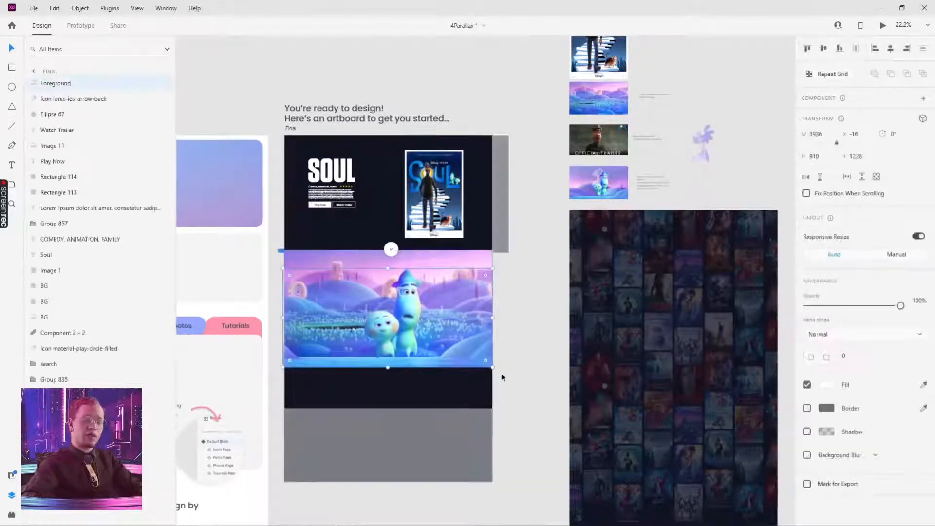
left_click_drag(498, 371, 470, 377)
left_click(529, 336)
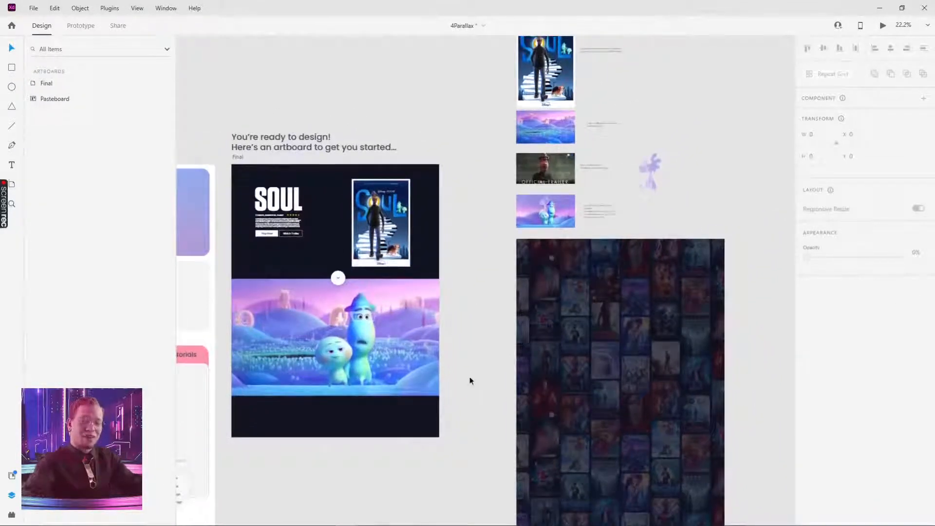
Step: Place the MidGround image on the Final artboard directly beneath Foreground in the stack and enlarge it to about 336 × 603
left_click_drag(656, 174, 315, 345)
scroll(315, 344, "up", 4)
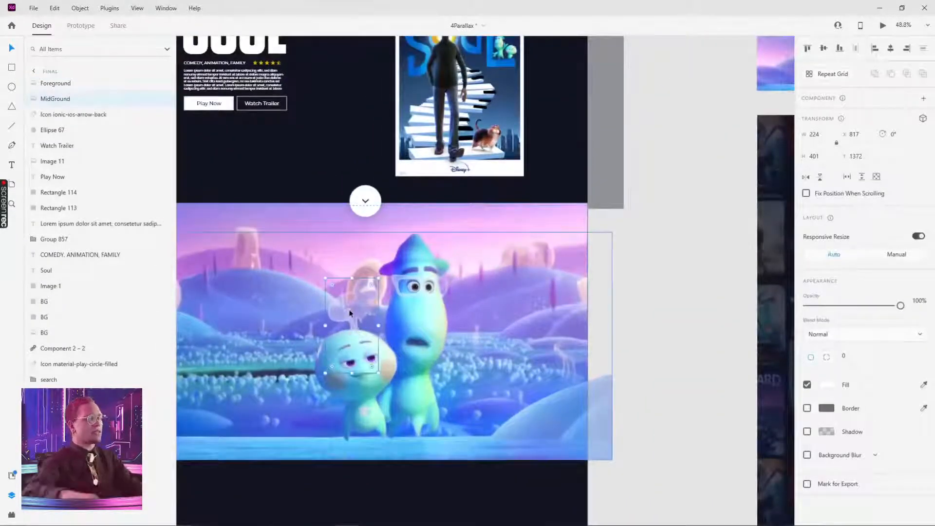
key("ctrl+]")
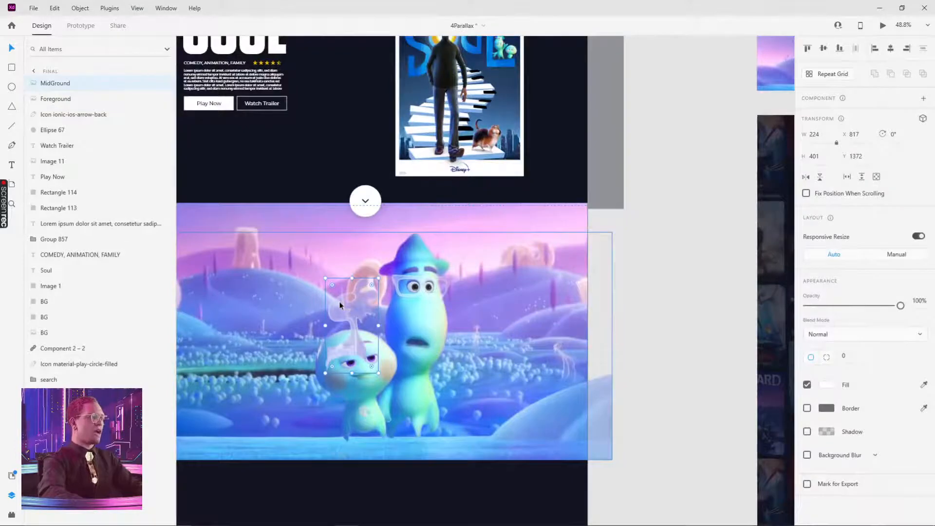
key("ctrl+[")
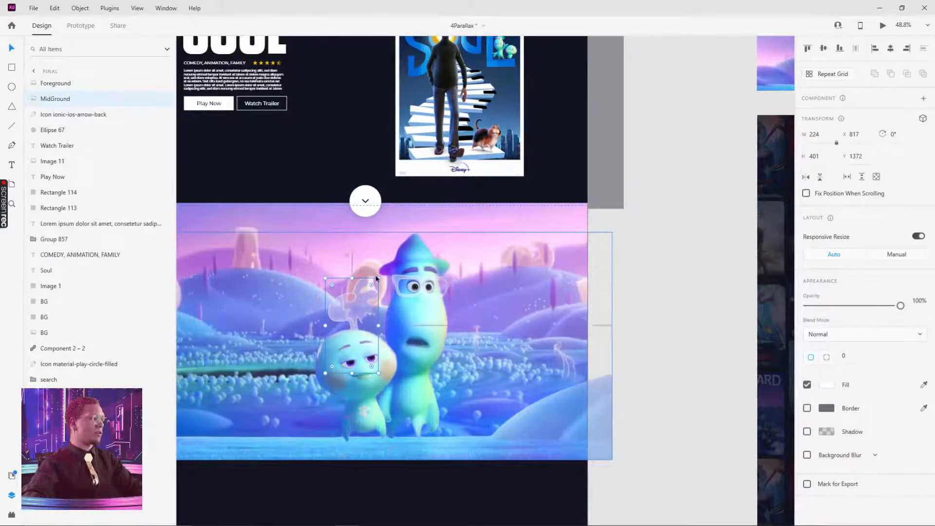
left_click_drag(378, 278, 410, 256)
mouse_move(350, 288)
left_mouse_down()
mouse_move(355, 280)
mouse_move(362, 302)
left_mouse_up()
Step: Try moving the Foreground character image slightly and undo the move
scroll(372, 314, "up", 5)
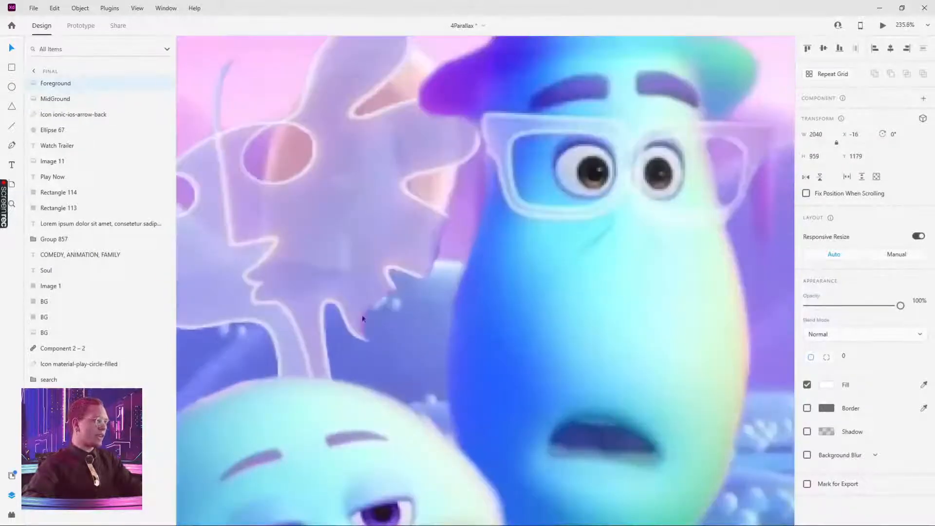
scroll(420, 236, "down", 4)
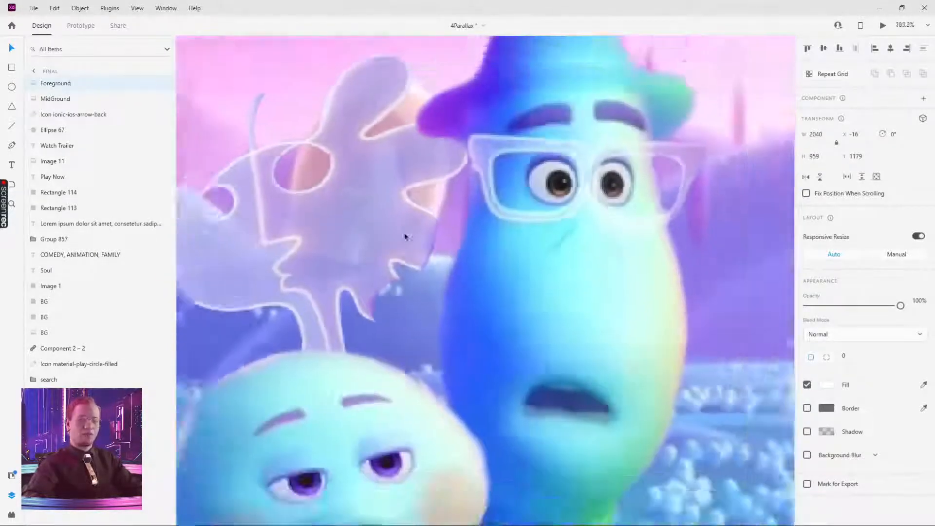
left_click(407, 249)
left_click_drag(405, 248, 394, 228)
key("ctrl+z")
Step: Nudge the MidGround image up and right to X 811, Y 1121, behind the two characters
left_click(393, 232)
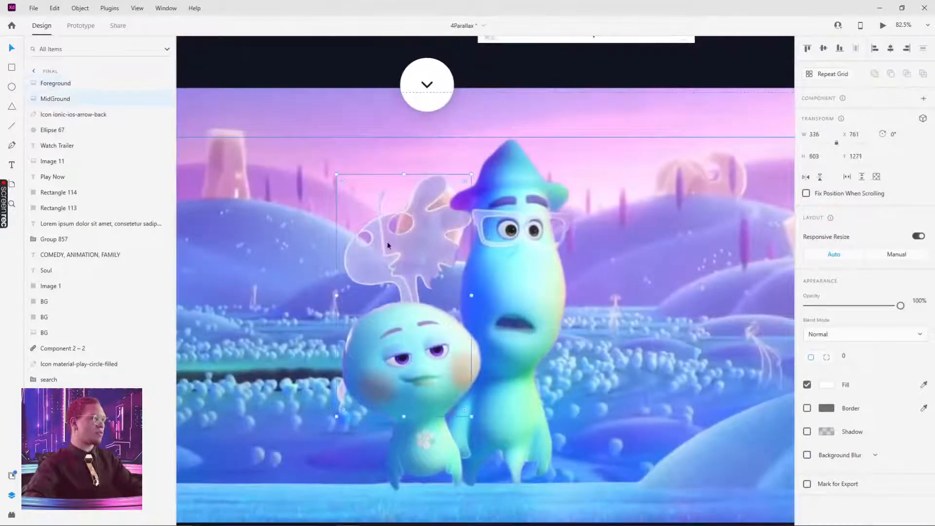
key("shift+Up")
key("shift+Up")
key("shift+Up")
key("shift+Up")
key("shift+Up")
key("shift+Up")
key("shift+Up")
key("shift+Up")
key("shift+Up")
key("shift+Up")
key("shift+Up")
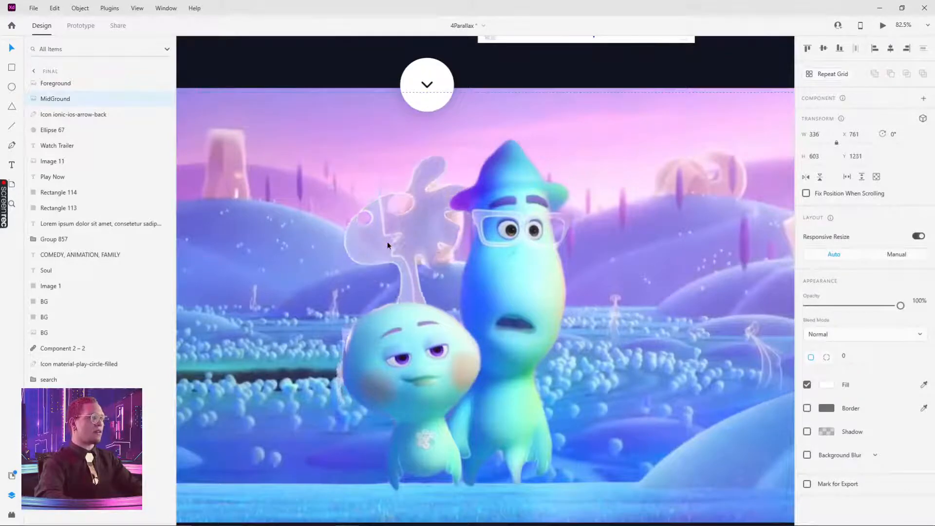
key("shift+Right")
key("shift+Right")
key("shift+Right")
key("shift+Right")
key("shift+Right")
key("shift+Right")
key("shift+Up")
key("shift+Up")
key("shift+Up")
key("shift+Up")
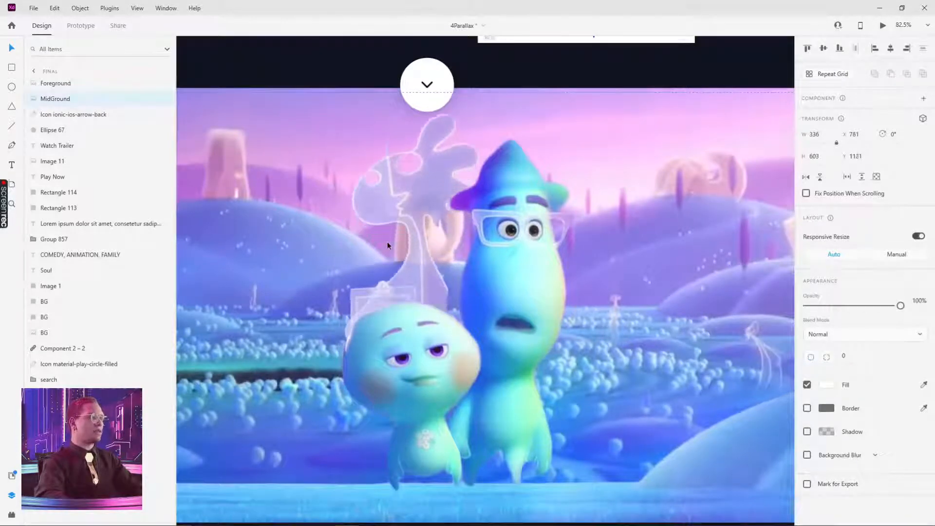
key("shift+Left")
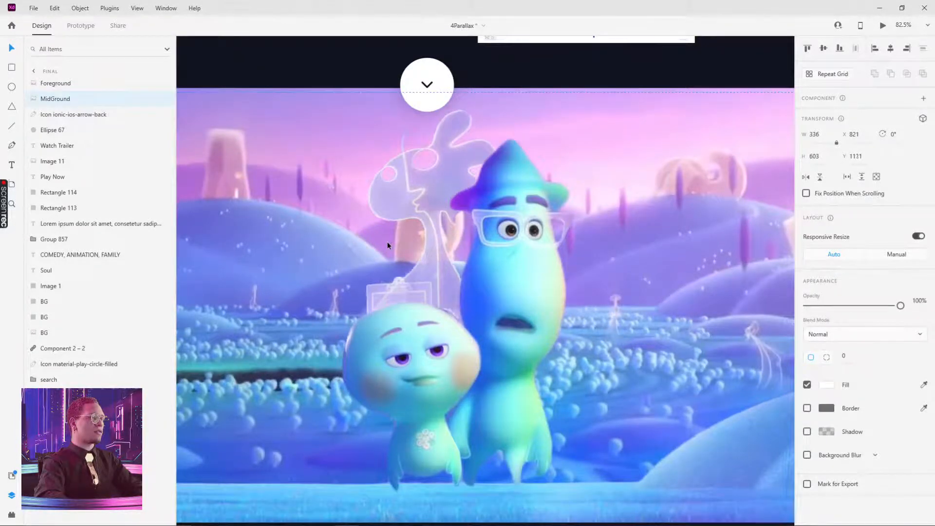
key("shift+Up")
key("shift+Up")
key("shift+Up")
key("shift+Down")
key("shift+Down")
key("shift+Down")
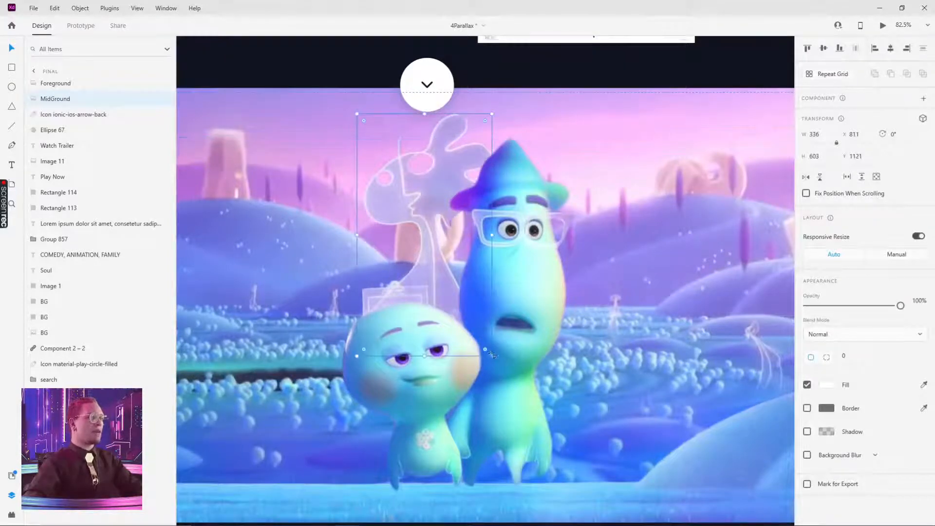
Step: Resize the MidGround image to about 383 × 686, keeping its proportions
left_click_drag(492, 356, 552, 414)
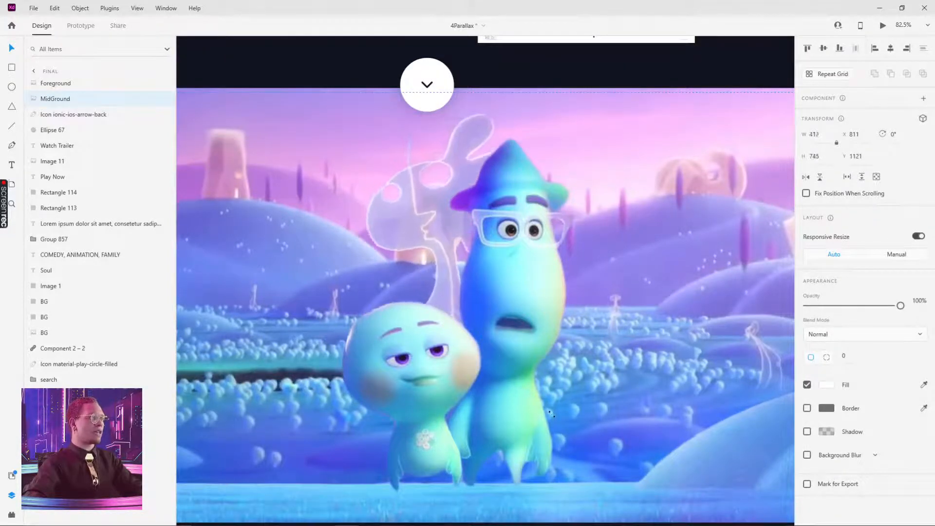
scroll(515, 281, "down", 3)
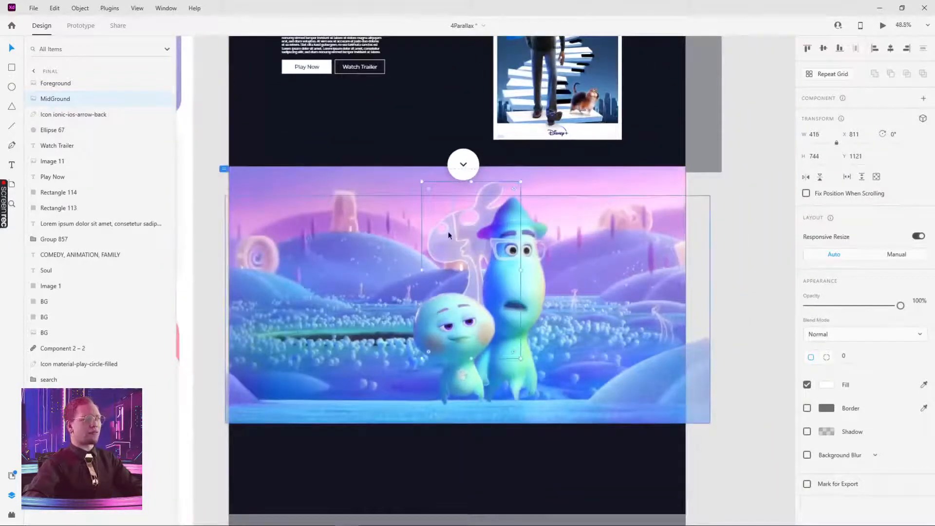
left_click_drag(422, 182, 434, 190)
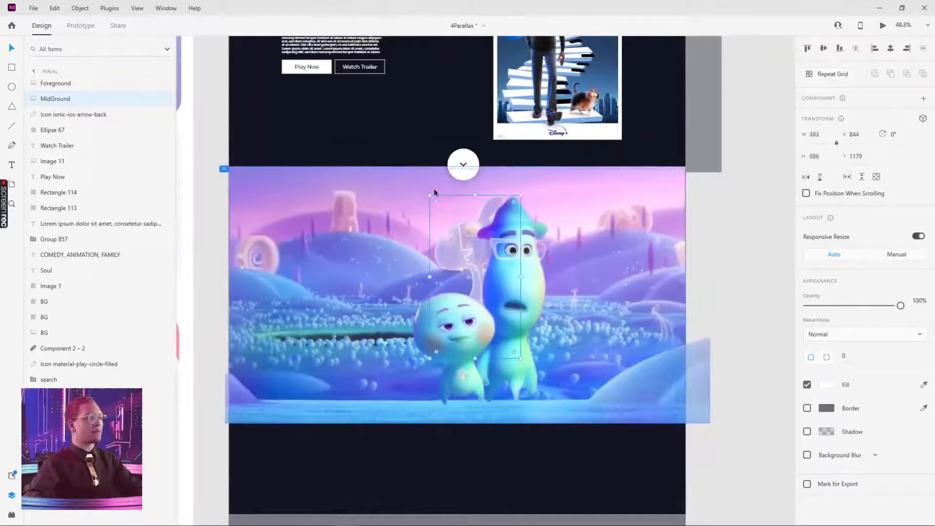
Step: Nudge the resized MidGround image up and left to X 784, Y 1039
key("shift+Left")
key("shift+Up")
key("shift+Up")
key("shift+Up")
key("shift+Up")
key("shift+Up")
key("shift+Up")
key("shift+Up")
key("shift+Up")
key("shift+Up")
key("shift+Up")
key("shift+Up")
key("shift+Up")
key("shift+Up")
key("shift+Up")
key("shift+Up")
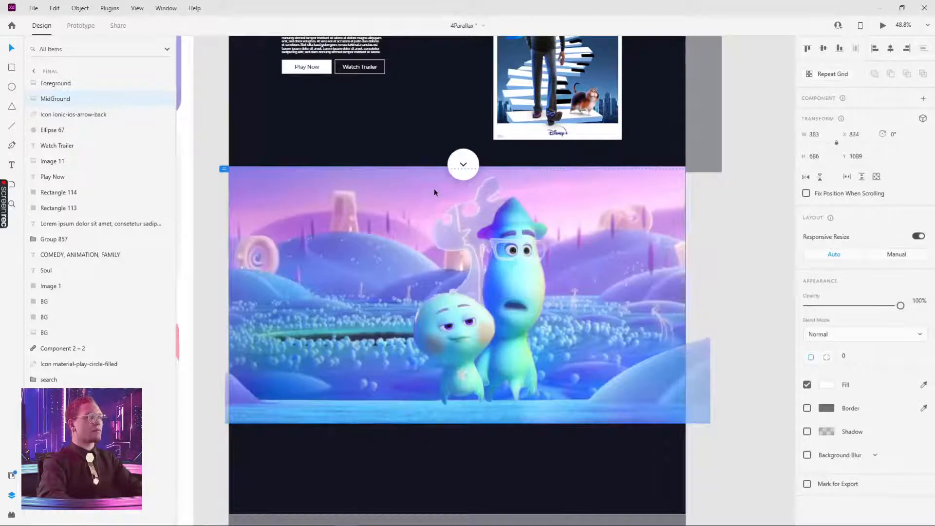
key("shift+Left")
key("shift+Left")
key("shift+Left")
key("shift+Left")
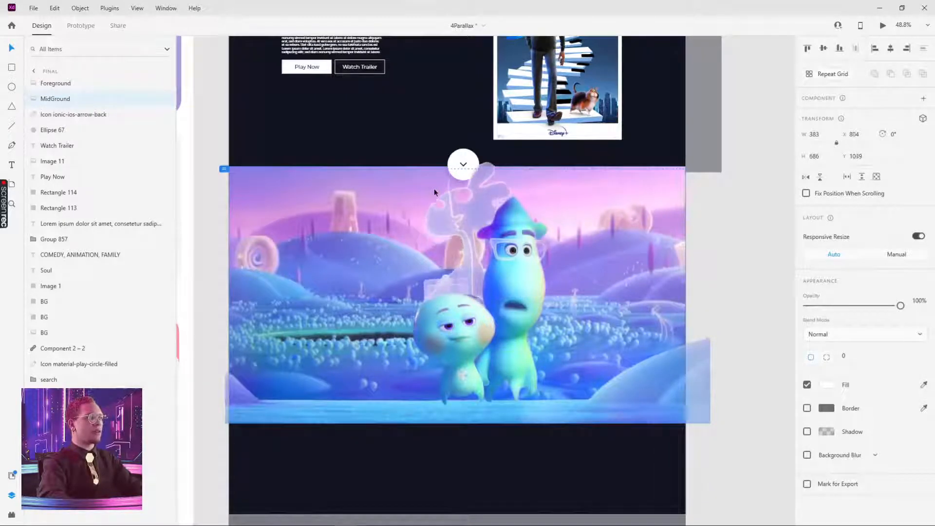
key("shift+Down")
key("shift+Left")
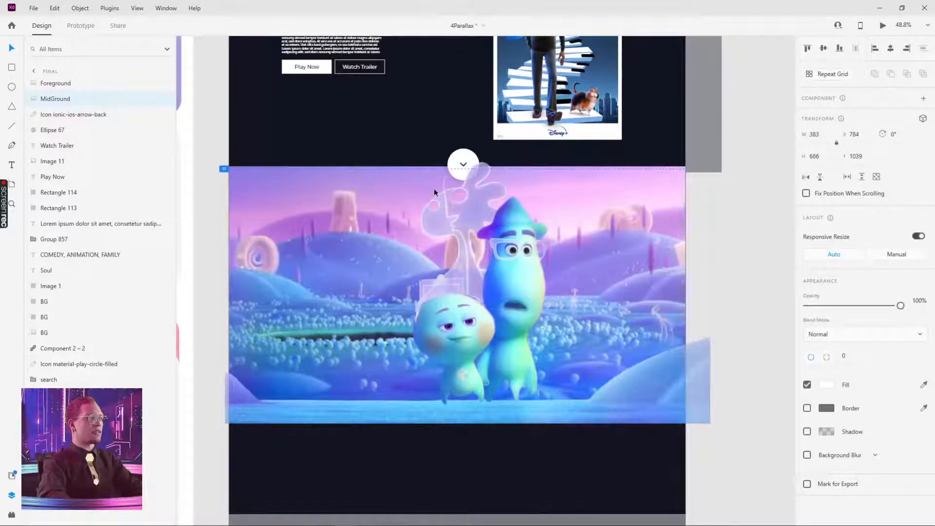
Step: Shrink the MidGround image behind the two characters to about 340 × 609, keeping its proportions
left_click(750, 217)
scroll(750, 218, "down", 3)
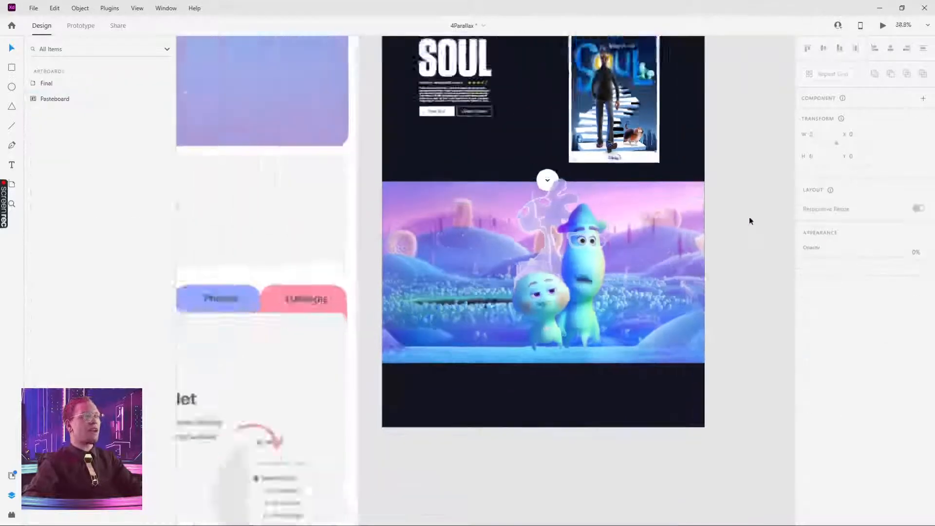
scroll(718, 219, "right", 3)
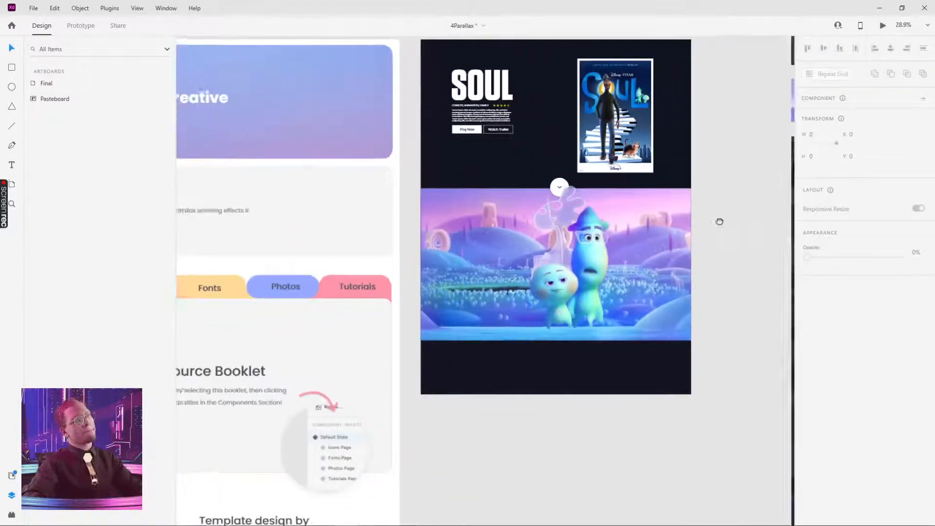
left_click(506, 208)
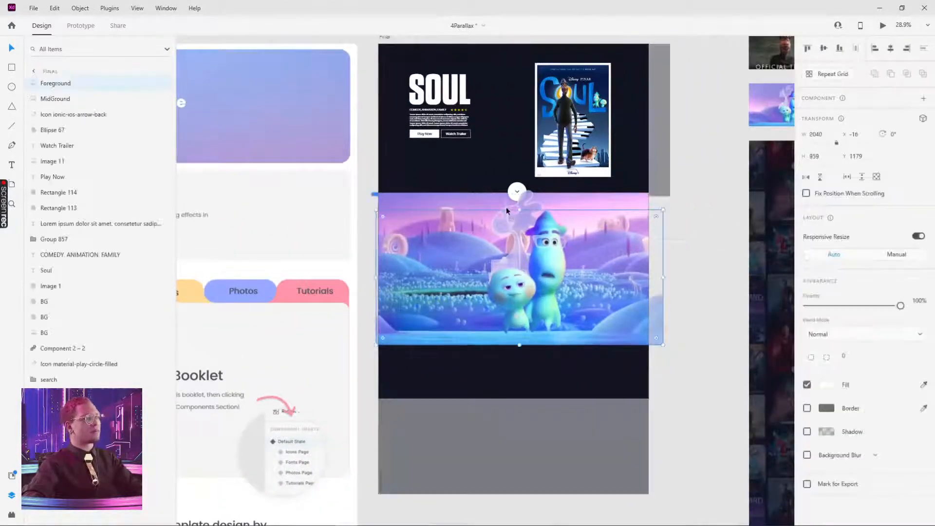
left_click_drag(488, 190, 493, 196)
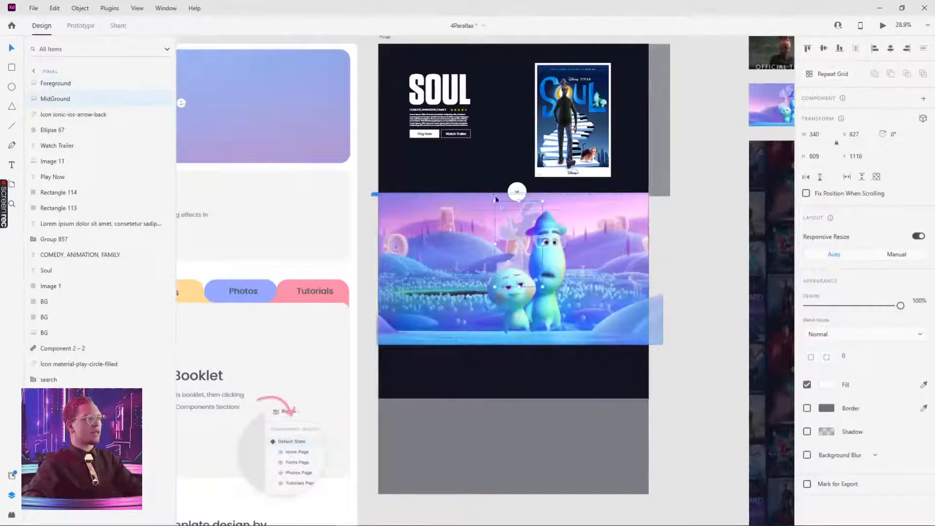
left_click(714, 271)
scroll(512, 241, "up", 5)
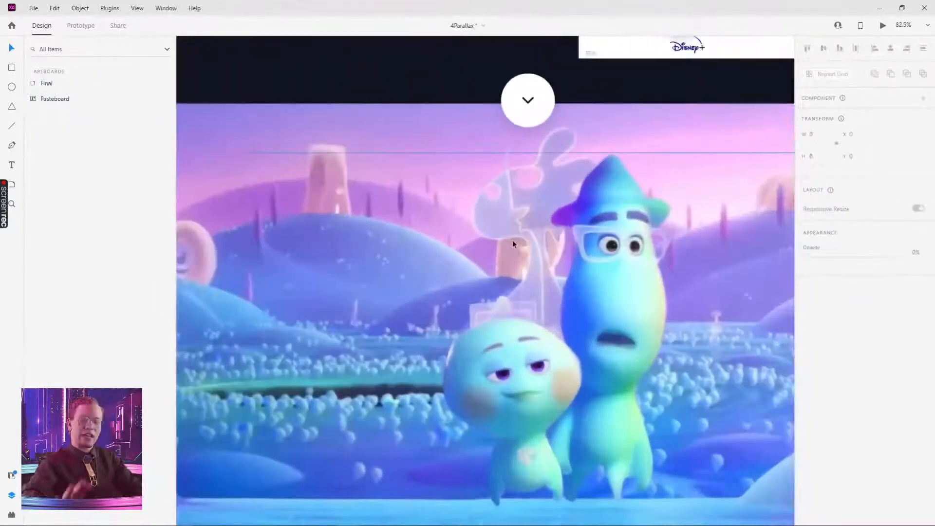
scroll(530, 249, "down", 3)
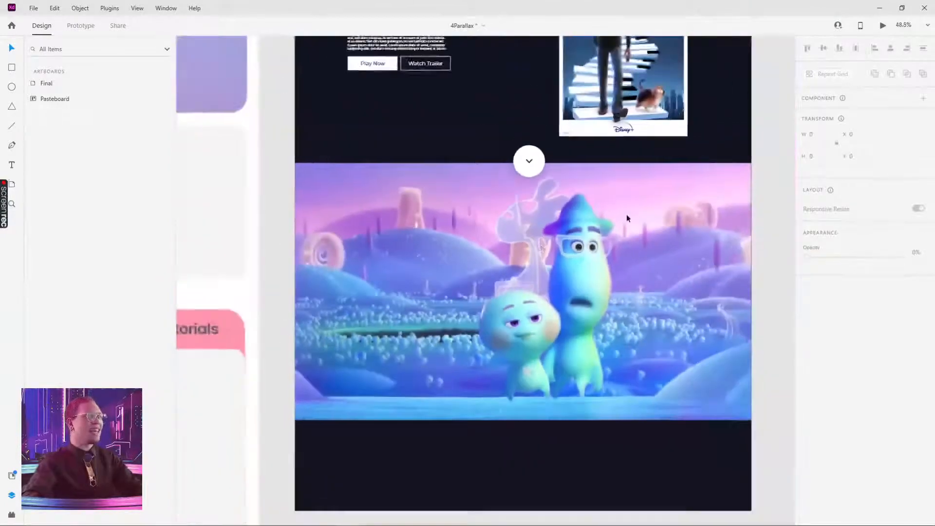
scroll(627, 218, "down", 2)
Step: Check the trailer section in Movie Project Challege #9 and the layered scene in Image seperation.psd, and return to 4Parallax
key("alt+Tab")
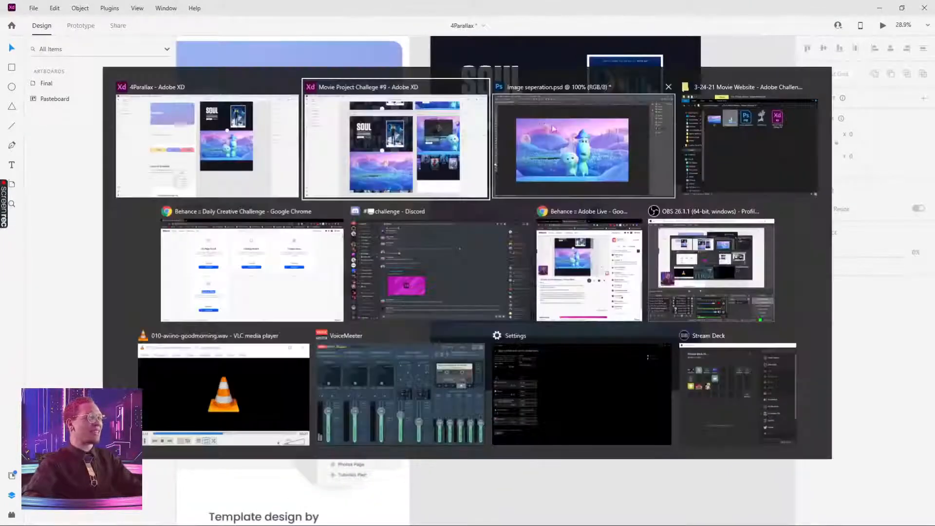
left_click(436, 151)
left_click_drag(604, 293, 295, 344)
scroll(508, 207, "up", 3)
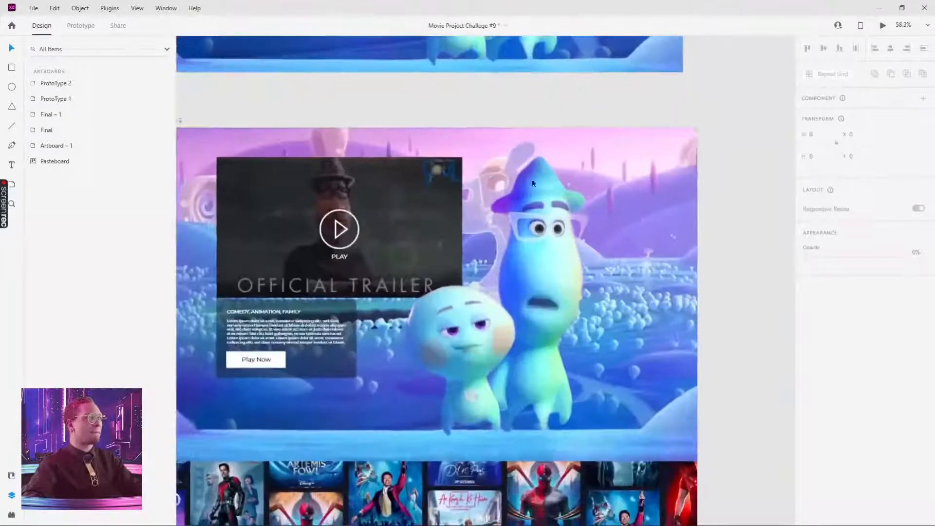
key("alt+Tab")
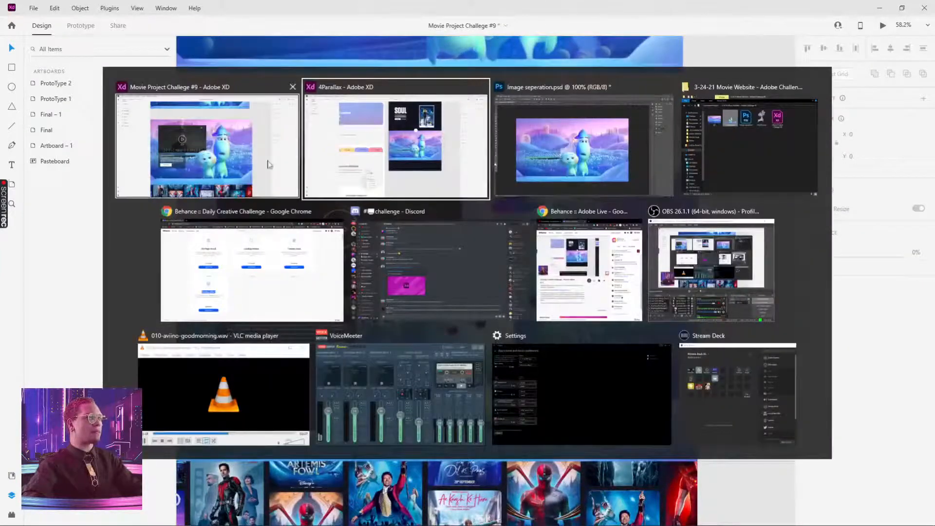
left_click(597, 151)
key("alt+Tab")
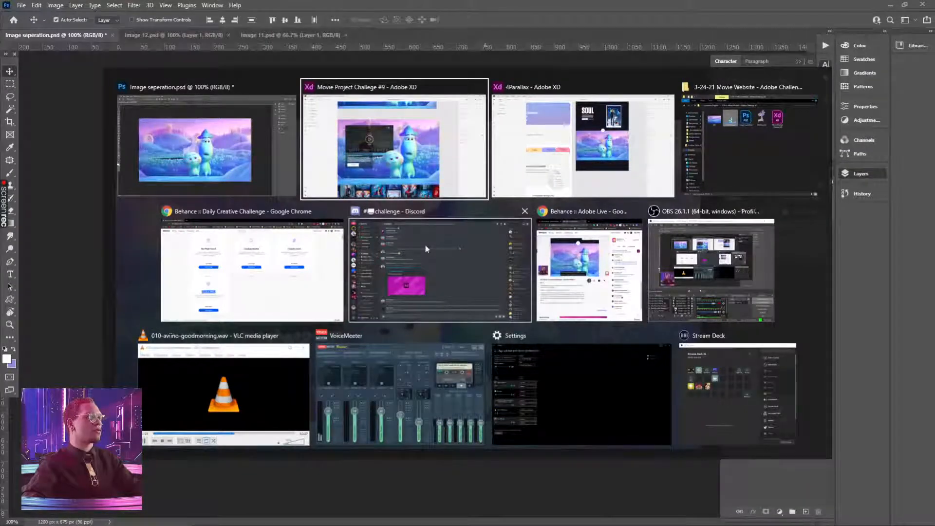
left_click(558, 129)
Step: Shift the Foreground image right to X 129, and the MidGround image right to X 1013, Y 1116
scroll(568, 237, "up", 5)
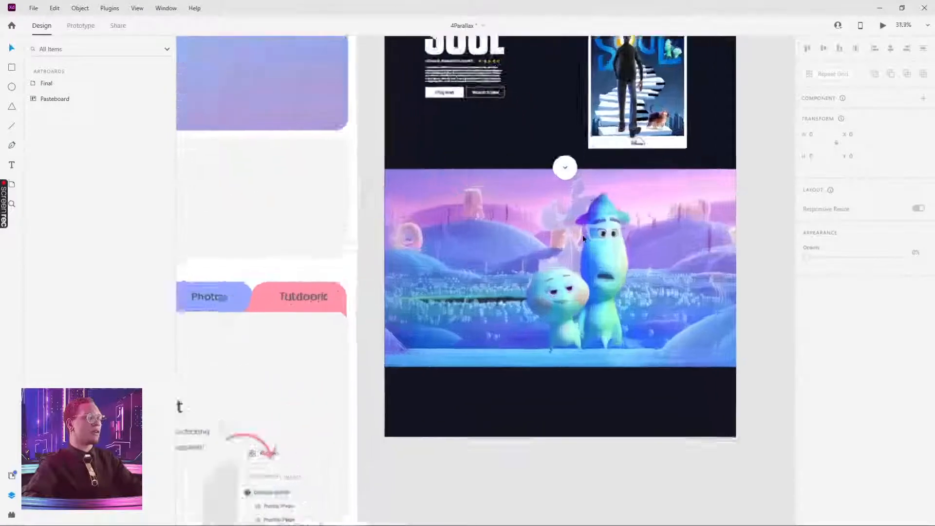
left_click(612, 252)
left_click_drag(610, 254, 648, 255)
left_click_drag(560, 183, 629, 154)
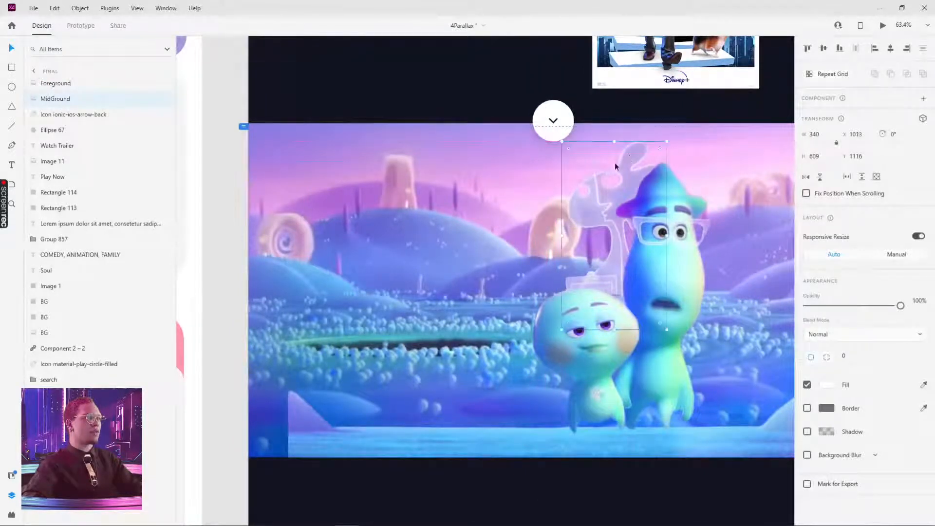
scroll(591, 181, "down", 3)
left_click(779, 431)
Step: Enlarge the Foreground image proportionally to about 2374 × 1116, with its origin at X 0, Y 1082
left_click(476, 325)
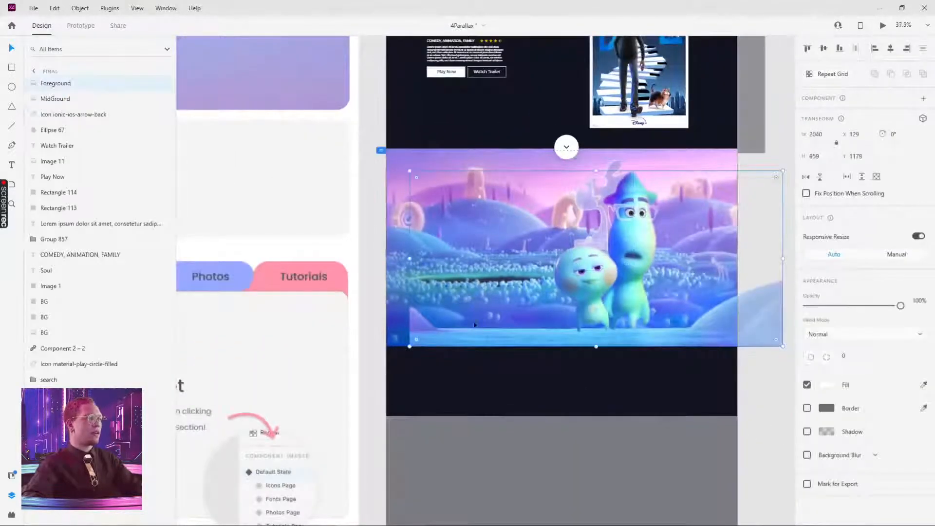
left_click_drag(410, 347, 386, 357)
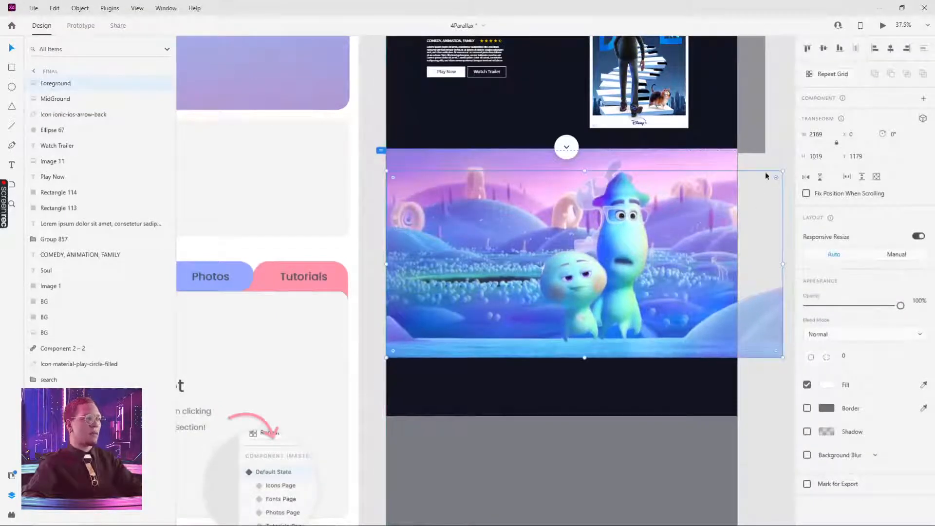
scroll(719, 214, "right", 3)
left_click_drag(673, 170, 710, 153)
Step: Enlarge the MidGround image to about 367 × 657 and nudge it up and right to X 1046, Y 1076
left_click(478, 191)
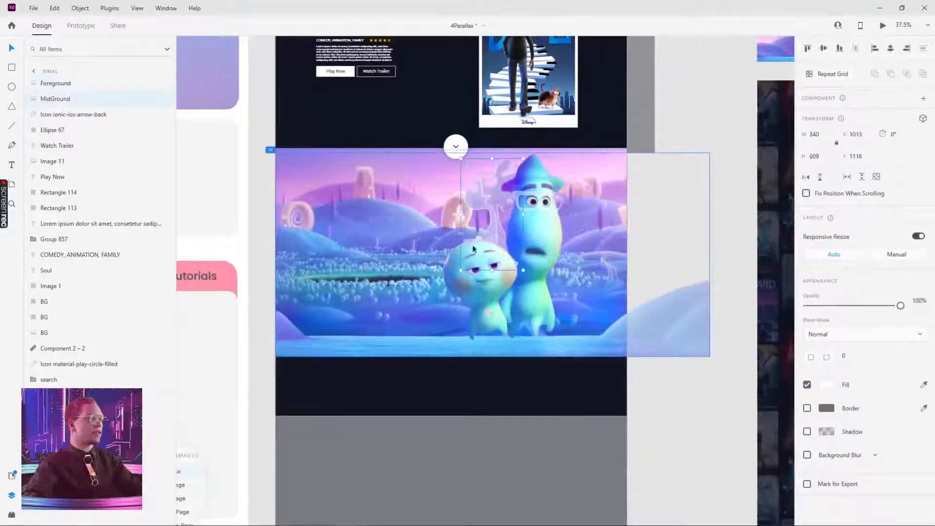
left_click_drag(461, 270, 456, 279)
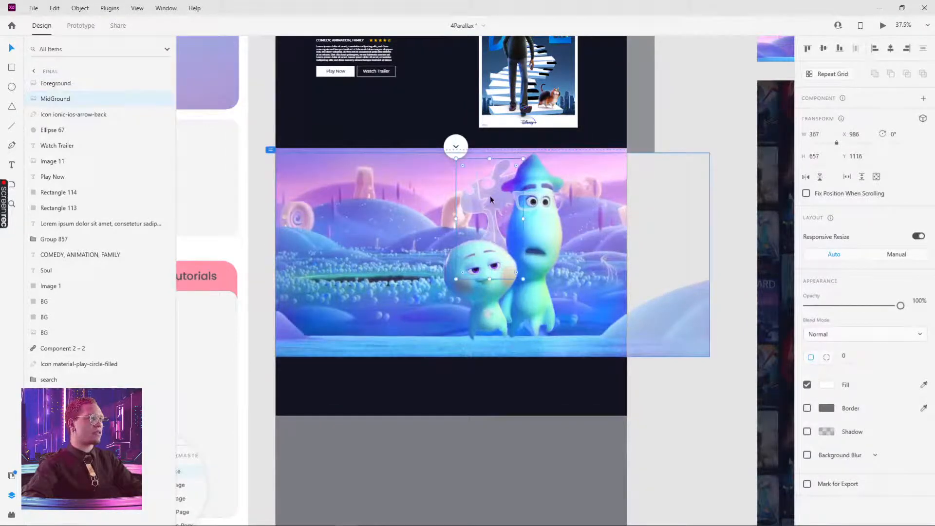
key("Up")
key("Up")
key("Up")
key("Up")
key("Up")
key("Up")
key("Up")
key("Up")
key("Up")
key("Up")
key("Up")
key("Up")
key("Up")
key("Up")
key("Up")
key("Up")
key("Up")
key("Up")
key("Up")
key("Up")
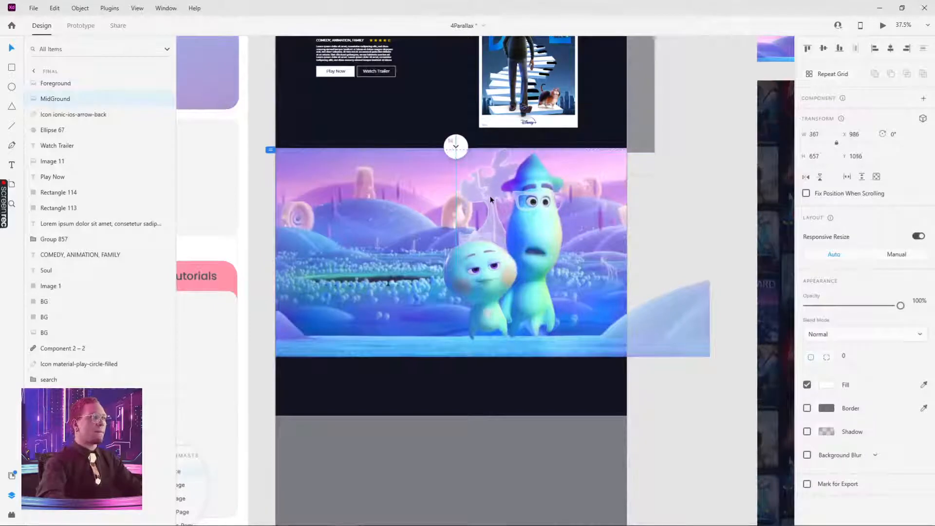
key("shift+Up")
key("shift+Up")
key("shift+Right")
key("shift+Right")
key("shift+Right")
key("shift+Right")
key("shift+Right")
key("shift+Right")
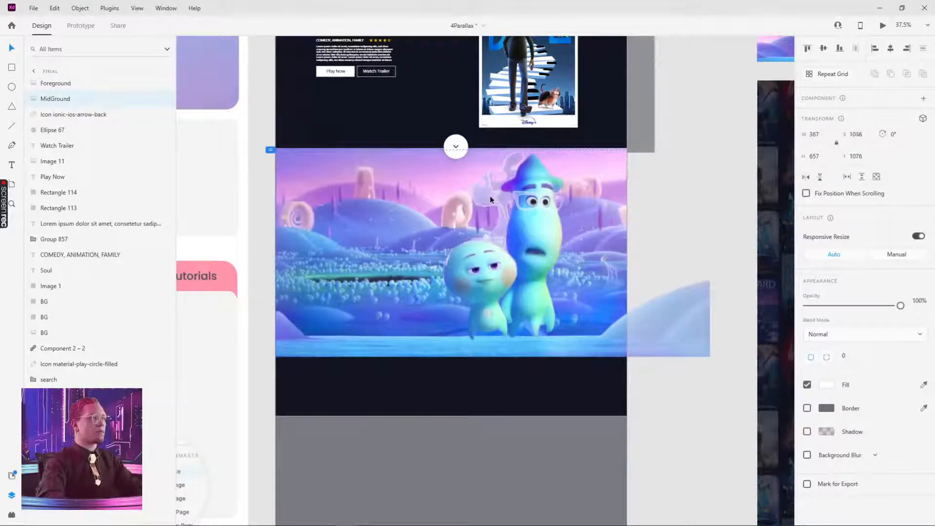
key("Escape")
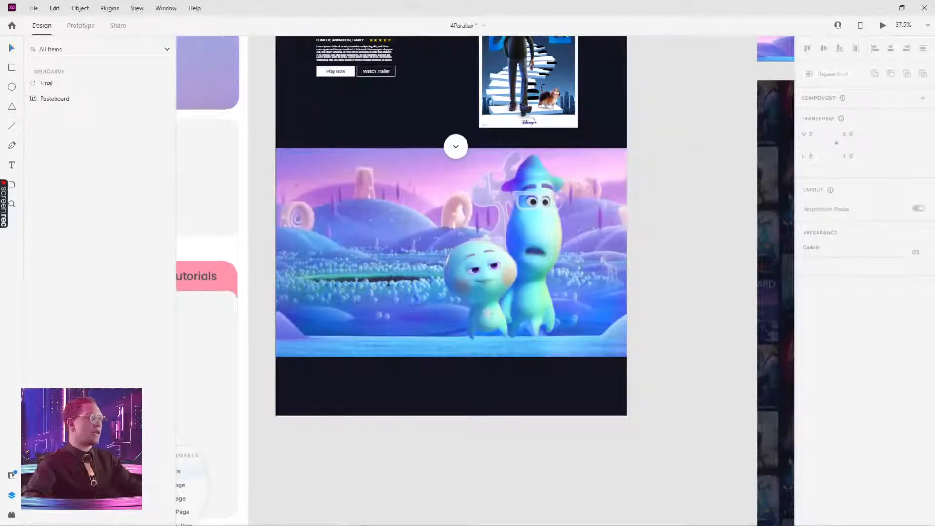
Step: Draw a borderless white rectangle about 853 × 472 beside the characters in the Soul scene, at X 92, Y 1169
key("r")
left_click_drag(293, 181, 448, 269)
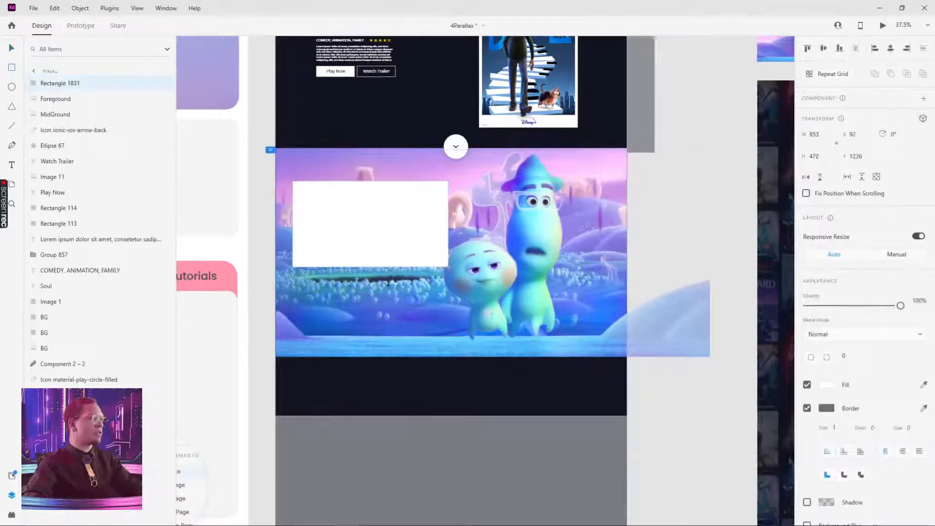
left_click_drag(378, 244, 380, 229)
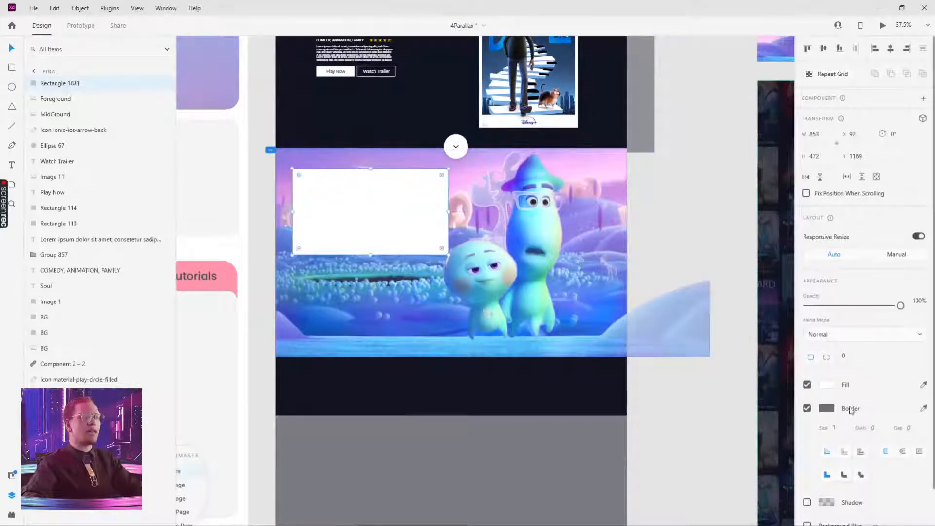
left_click(807, 409)
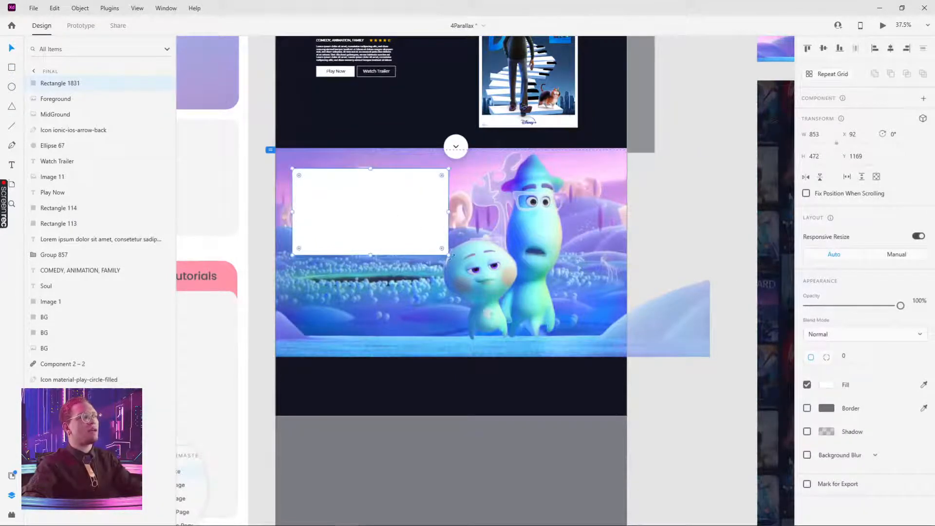
Step: Narrow the white rectangle to about 781 wide and shift it right to X 123
left_click_drag(448, 212, 435, 212)
left_click_drag(381, 215, 383, 216)
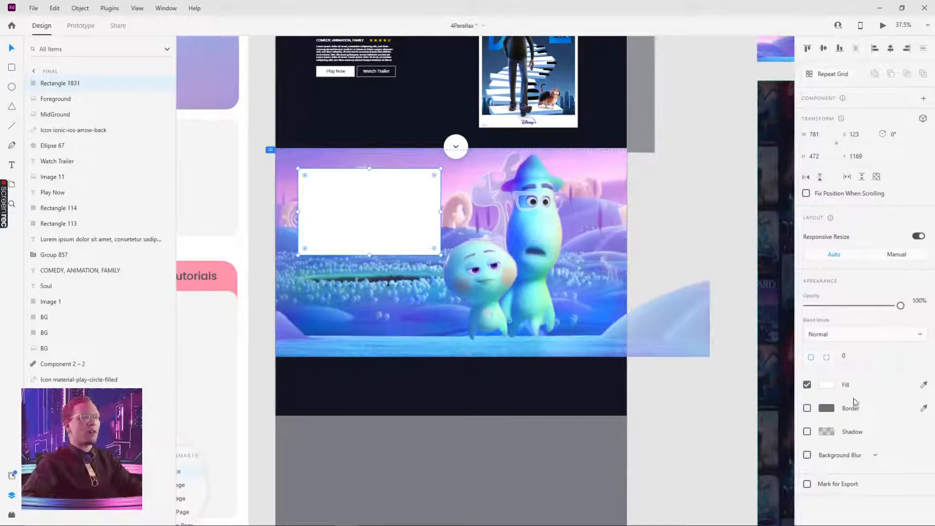
left_click(696, 405)
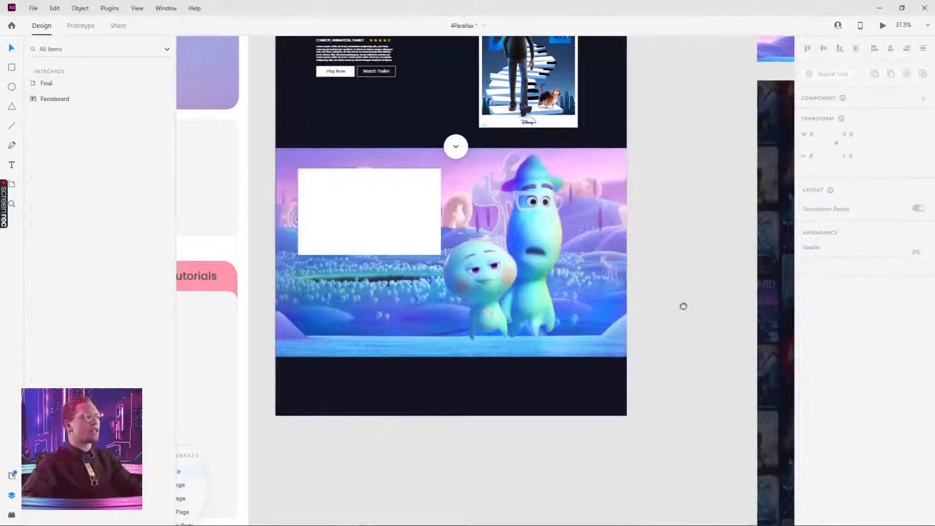
left_click_drag(681, 305, 695, 413)
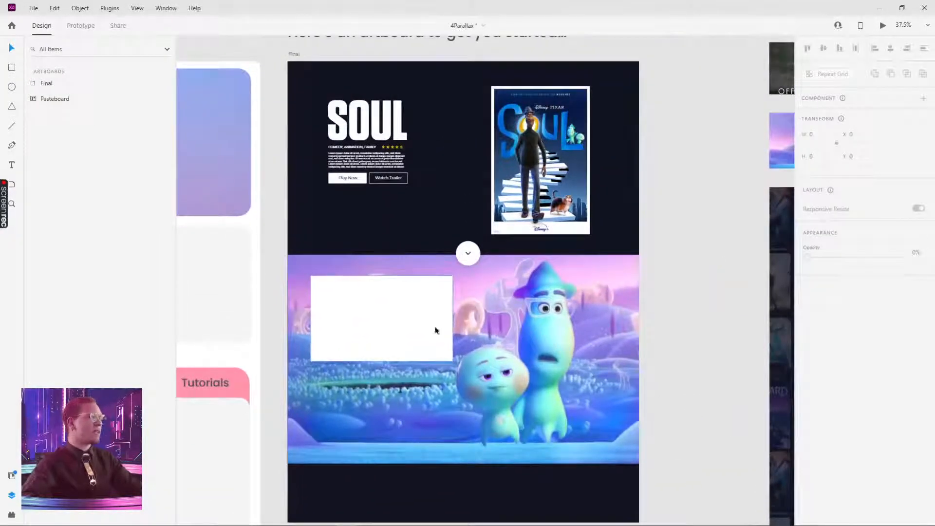
Step: Copy the Play Now and Watch Trailer buttons from the hero section, including their rectangles and labels
left_click(394, 316)
left_click_drag(695, 316, 630, 295)
left_click(397, 362)
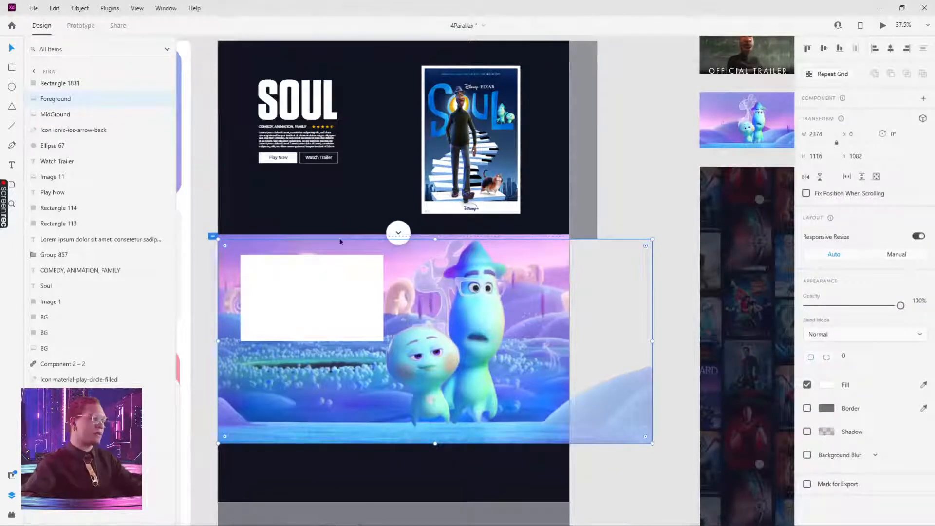
left_click(271, 138)
scroll(270, 139, "up", 5, "ctrl")
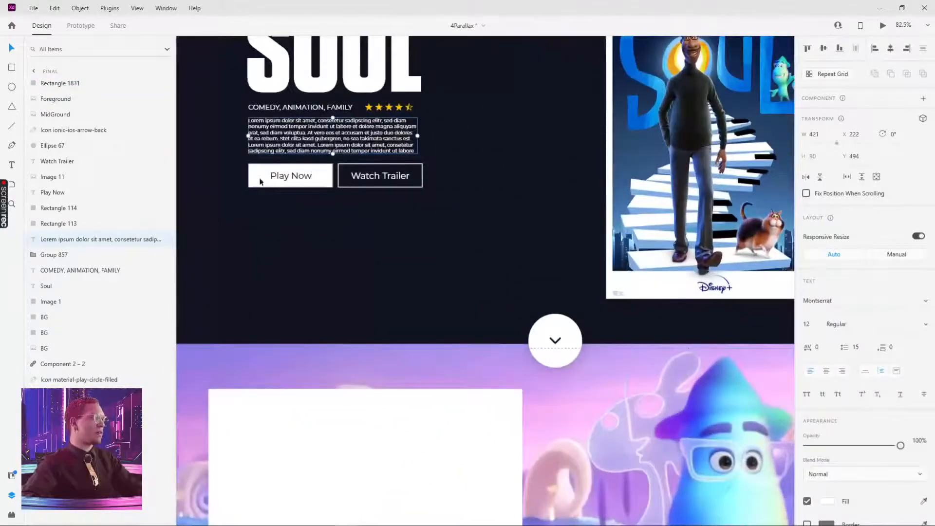
left_click(260, 181)
left_click(287, 178, "shift")
left_click(357, 179, "shift")
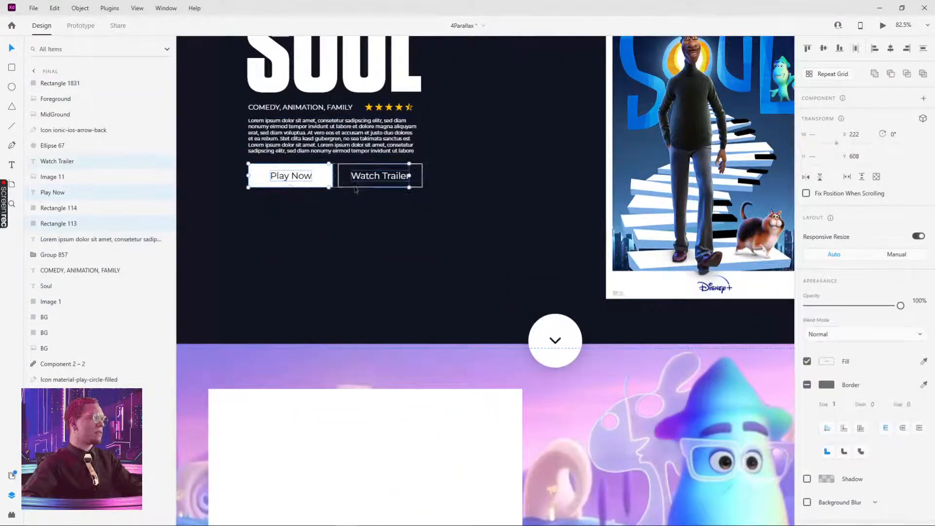
left_click(355, 189, "shift")
key("ctrl+c")
Step: Paste the two buttons just below the white rectangle, aligned with its left edge at X 123, Y 1661
scroll(370, 194, "down", 6)
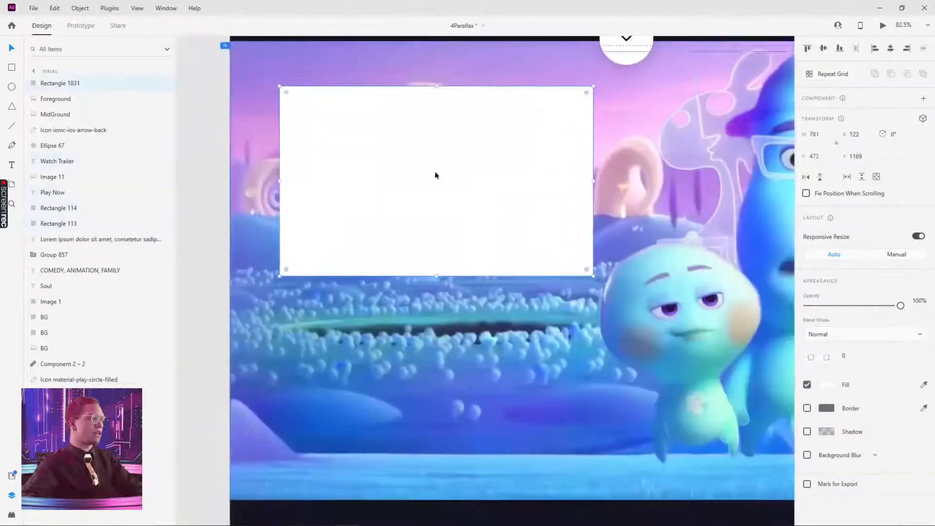
key("ctrl+v")
left_click_drag(452, 294, 312, 305)
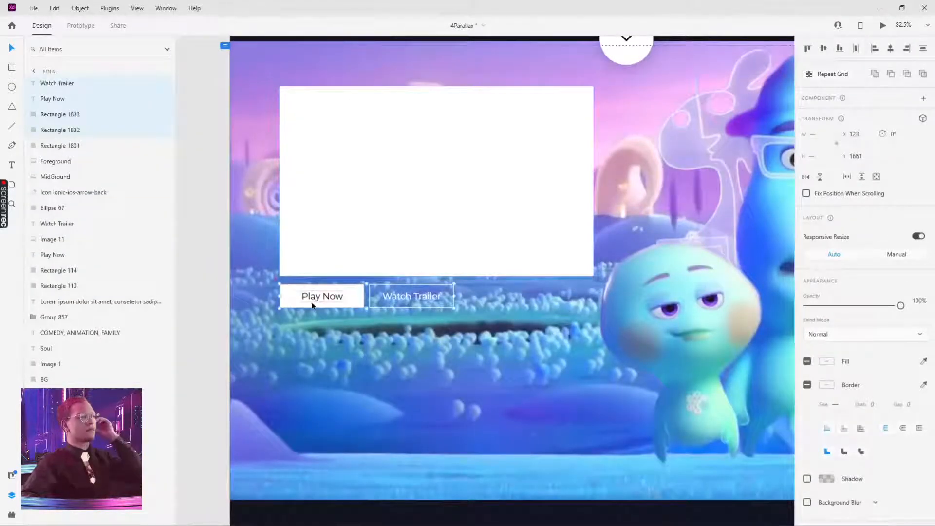
scroll(416, 175, "down", 5)
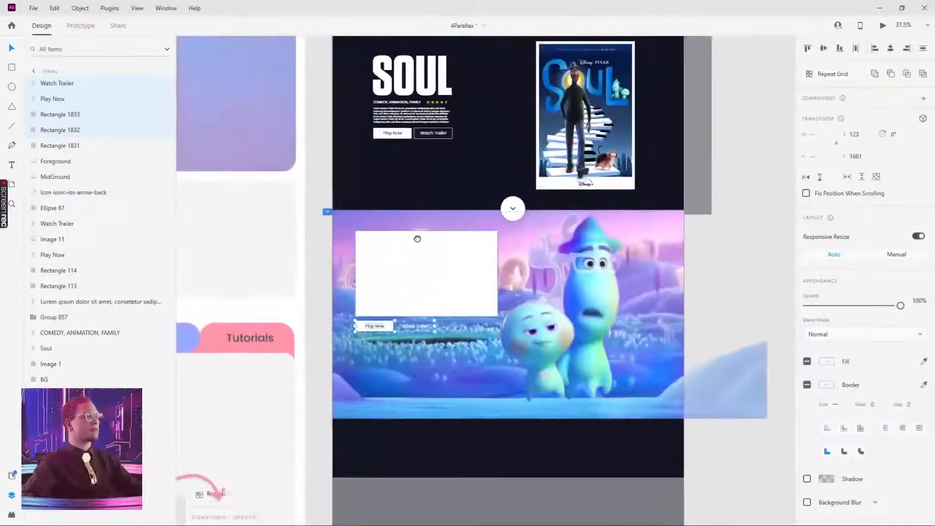
left_click(319, 300)
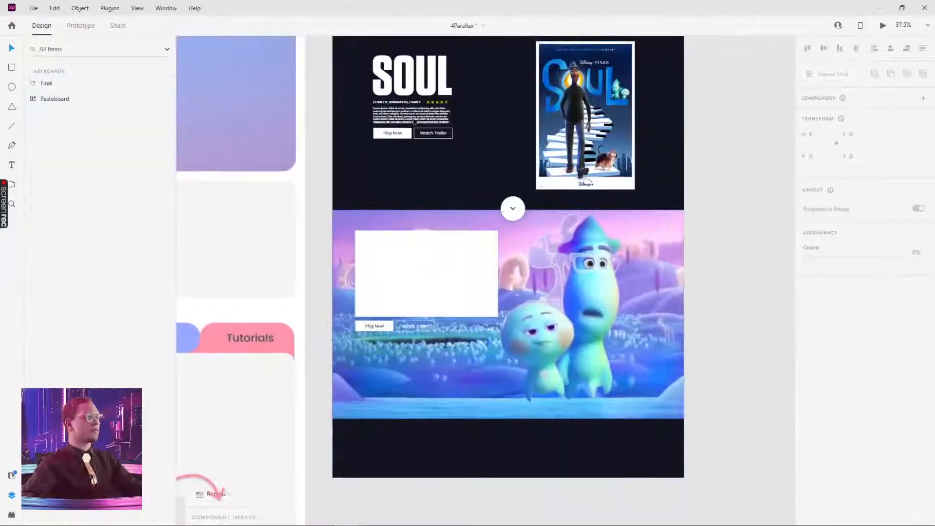
Step: Copy the Official Trailer image from the pasteboard and apply its appearance to the white rectangle in the Soul scene
left_click_drag(483, 192, 432, 207)
scroll(691, 261, "down", 3)
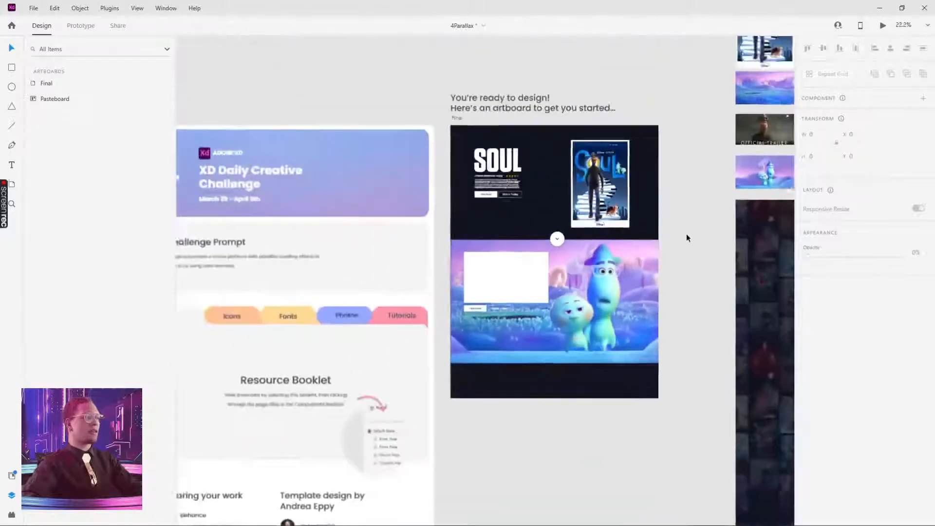
left_click_drag(687, 235, 442, 321)
left_click(514, 218, "ctrl")
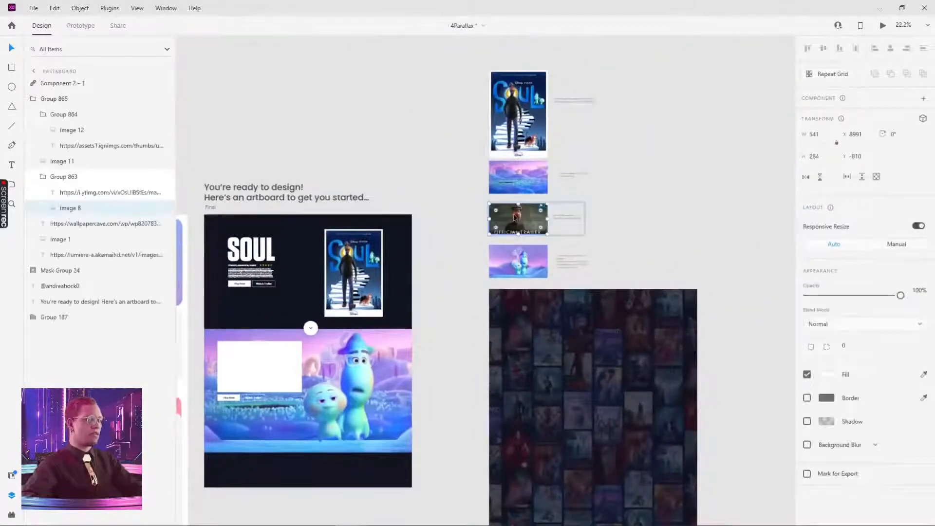
scroll(536, 214, "down", 3)
scroll(536, 215, "left", 3)
left_click(398, 280)
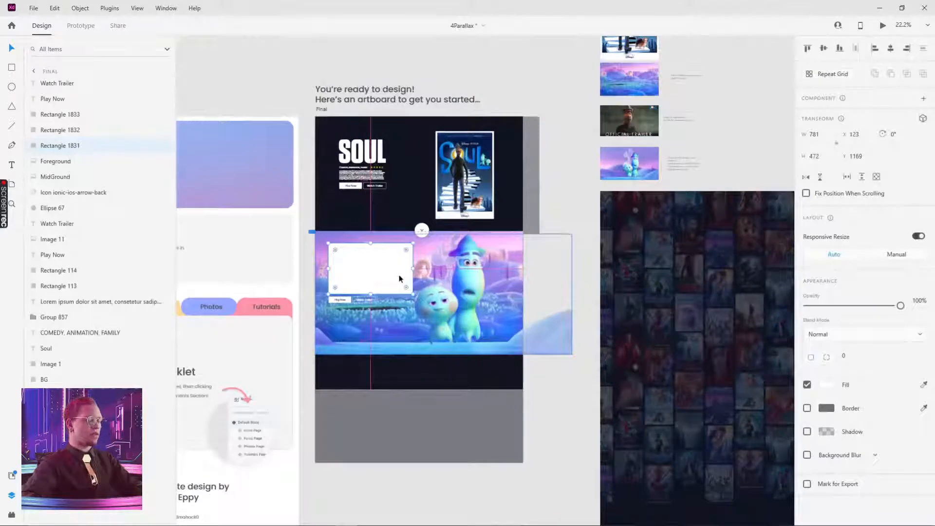
key("ctrl+alt+v")
left_click(514, 393)
Step: Draw a borderless 781 × 472 rectangle exactly over the trailer image, at X 123, Y 1169
scroll(330, 287, "up", 4)
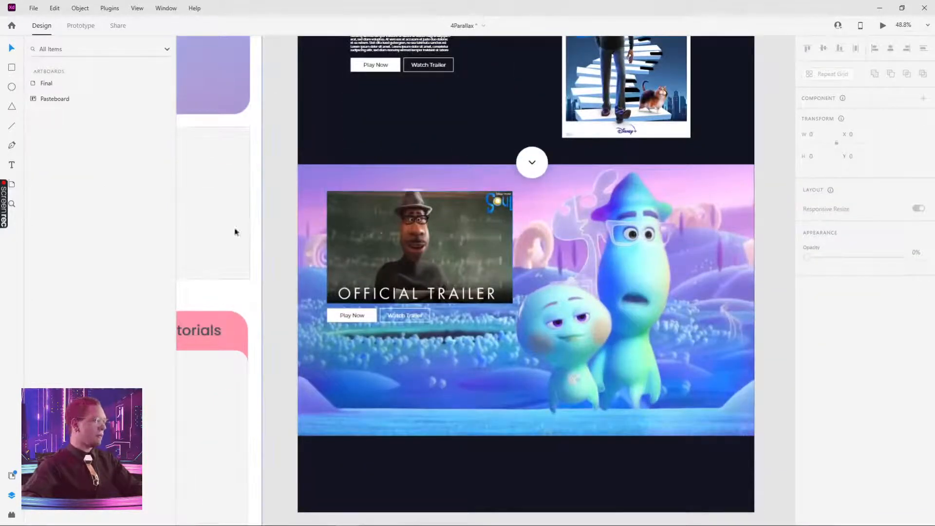
key("r")
mouse_move(327, 192)
left_mouse_down()
mouse_move(449, 236)
mouse_move(515, 304)
left_mouse_up()
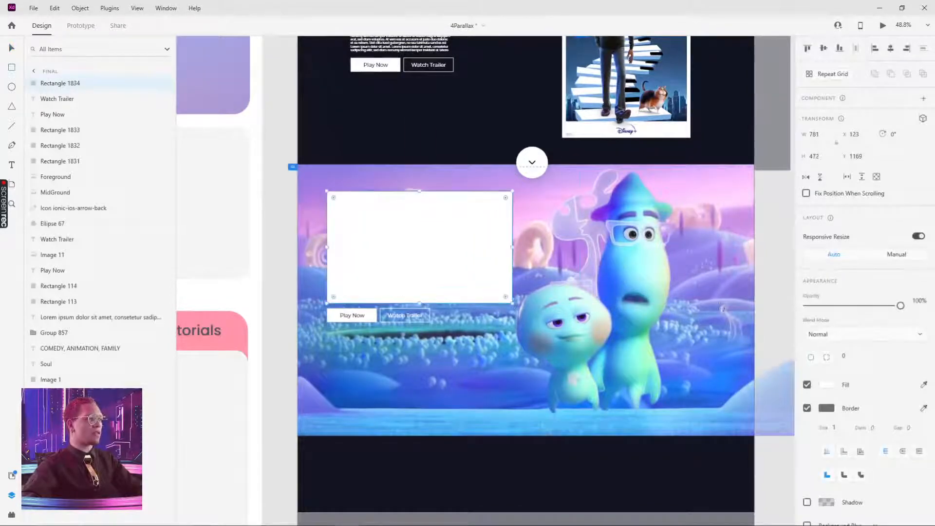
left_click(808, 410)
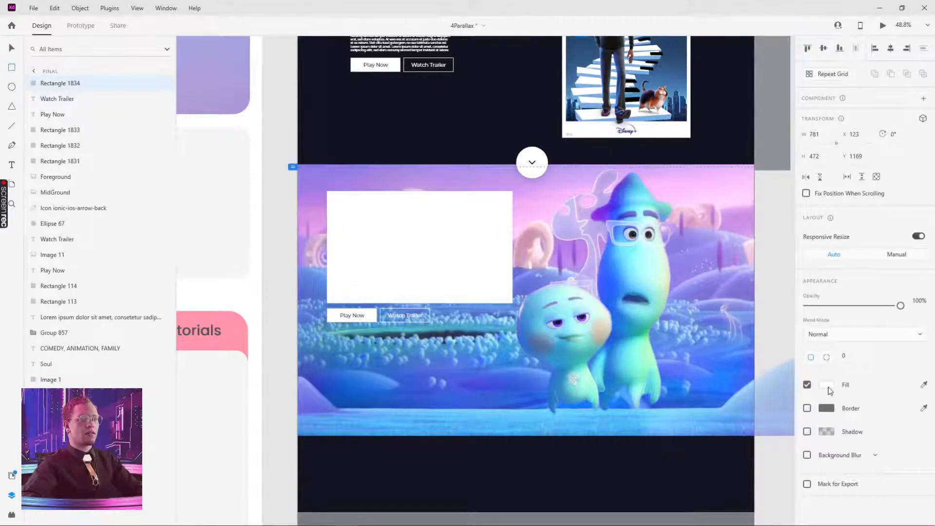
Step: Fill the covering rectangle with the artboard's dark navy #111421 and lower its opacity to 62%
left_click(830, 390)
left_click_drag(737, 413, 652, 390)
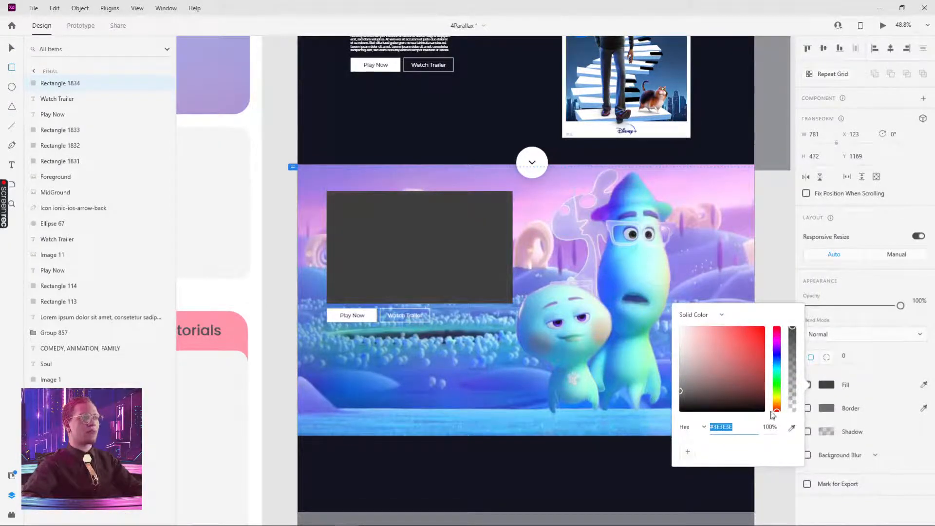
left_click(493, 120)
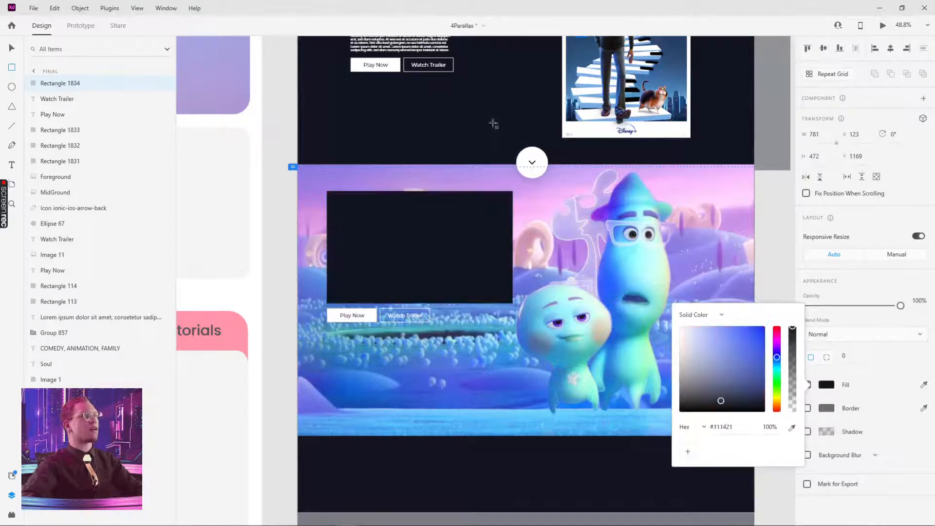
left_click(890, 298)
left_click_drag(901, 306, 865, 306)
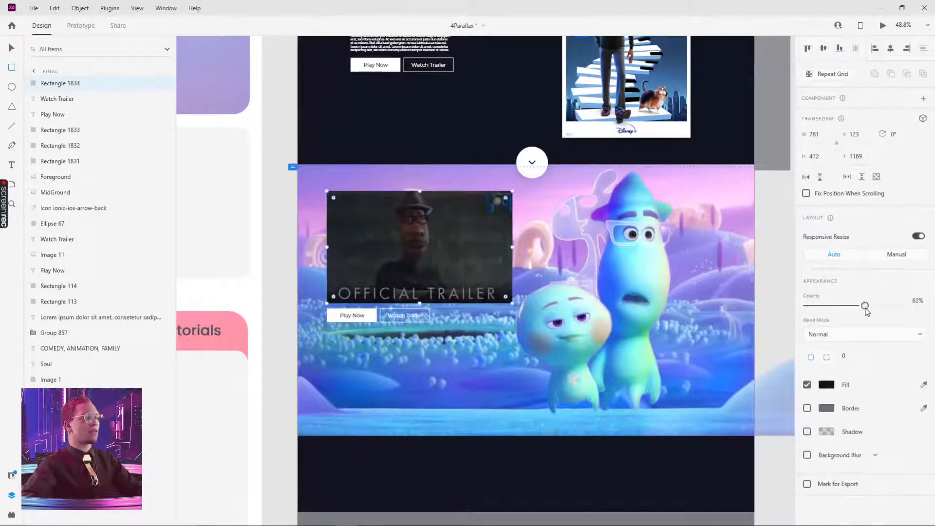
Step: Delete the Watch Trailer button below the trailer image, both its label and its outline rectangle
scroll(396, 322, "up", 3)
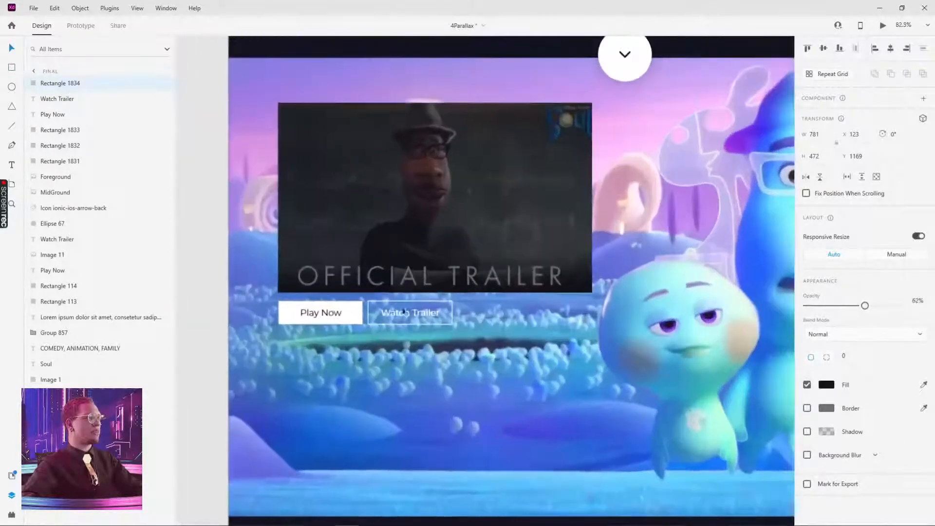
left_click(397, 314)
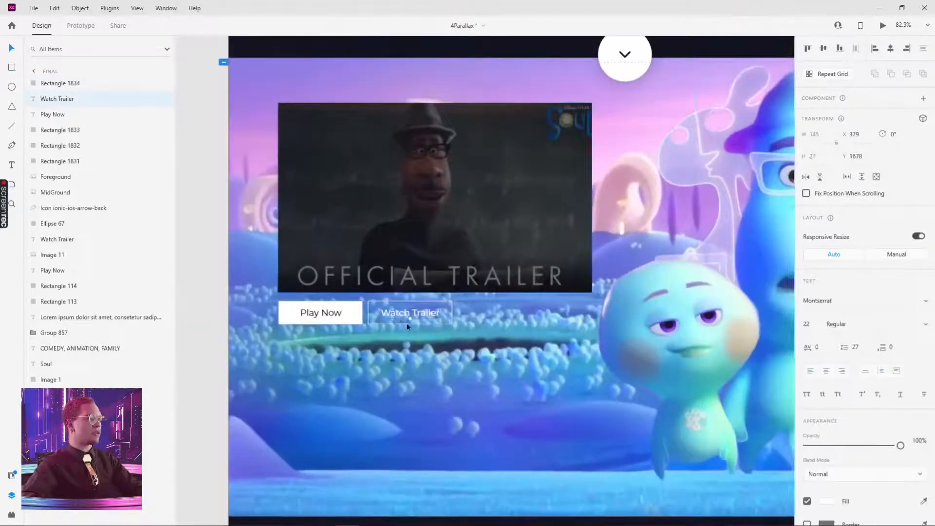
left_click(407, 323, "shift")
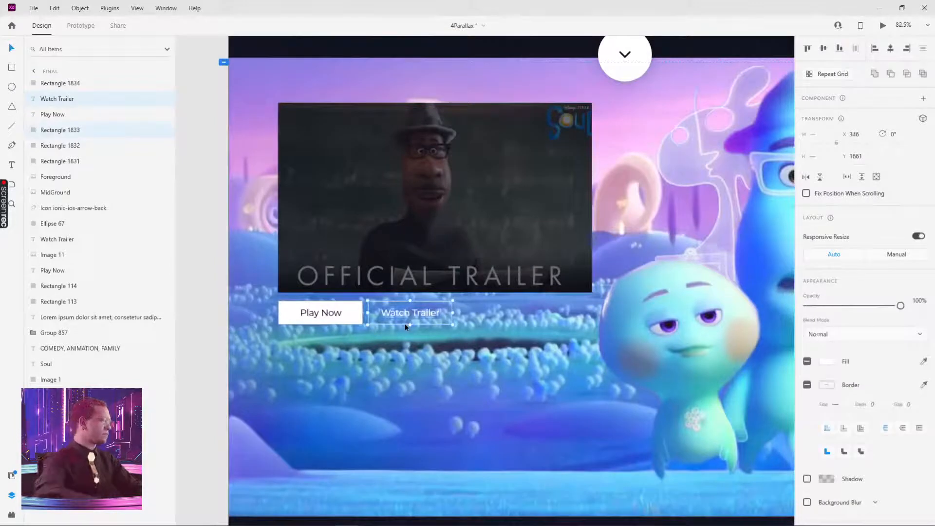
key("Delete")
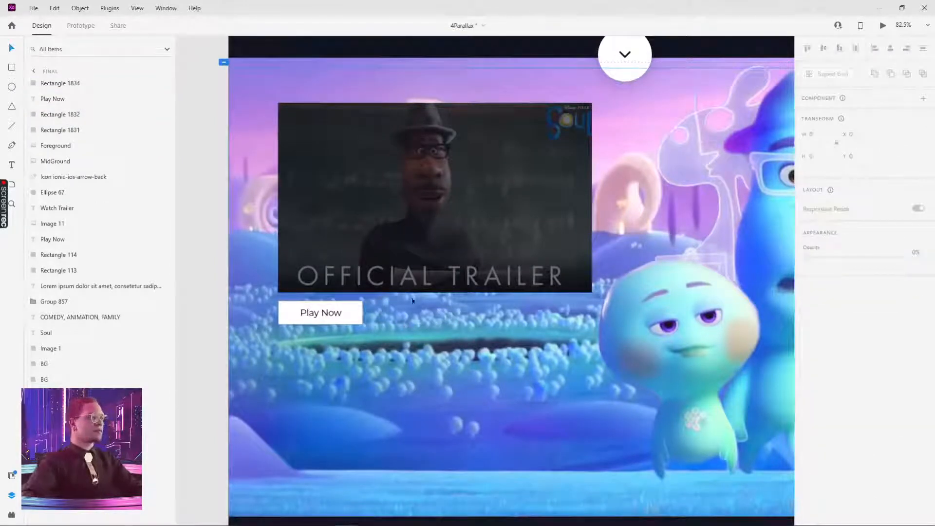
Step: Move the trailer section's Play Now button down and place a copy of the hero's Lorem ipsum paragraph between it and the trailer
scroll(504, 351, "down", 4)
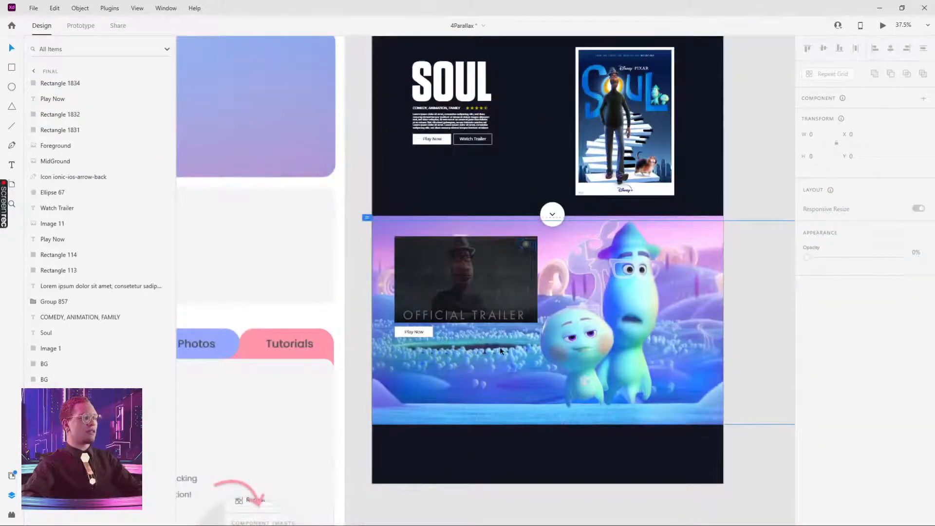
left_click(424, 333)
left_click_drag(425, 334, 425, 364)
left_click(447, 128)
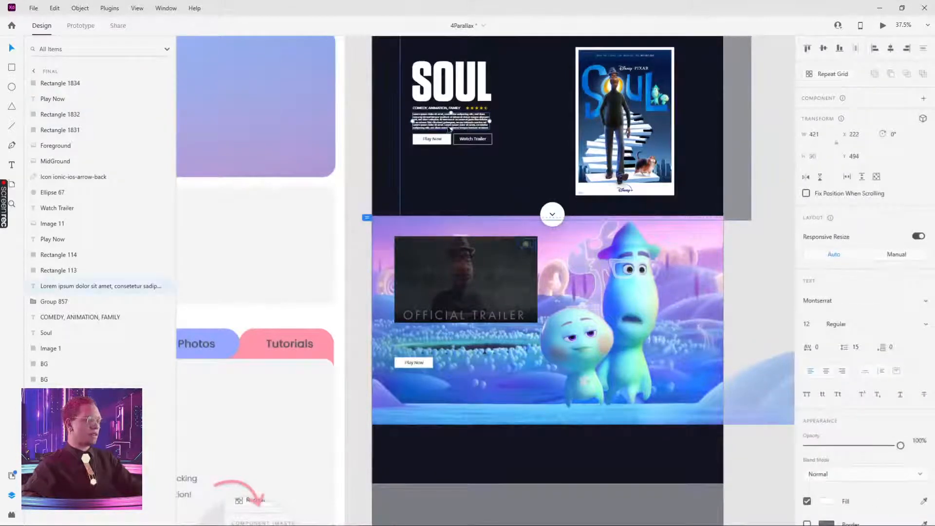
left_click(453, 295)
key("ctrl+v")
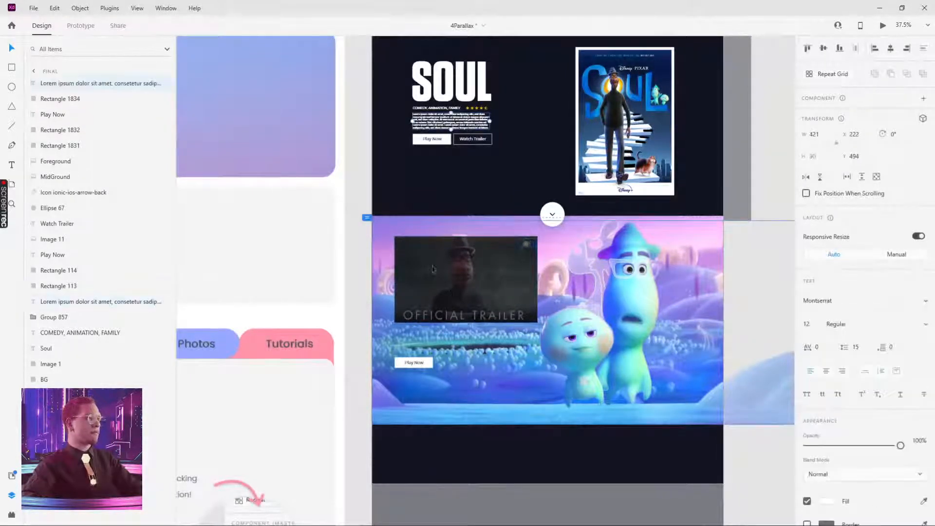
left_click_drag(432, 123, 409, 333)
scroll(412, 339, "up", 5)
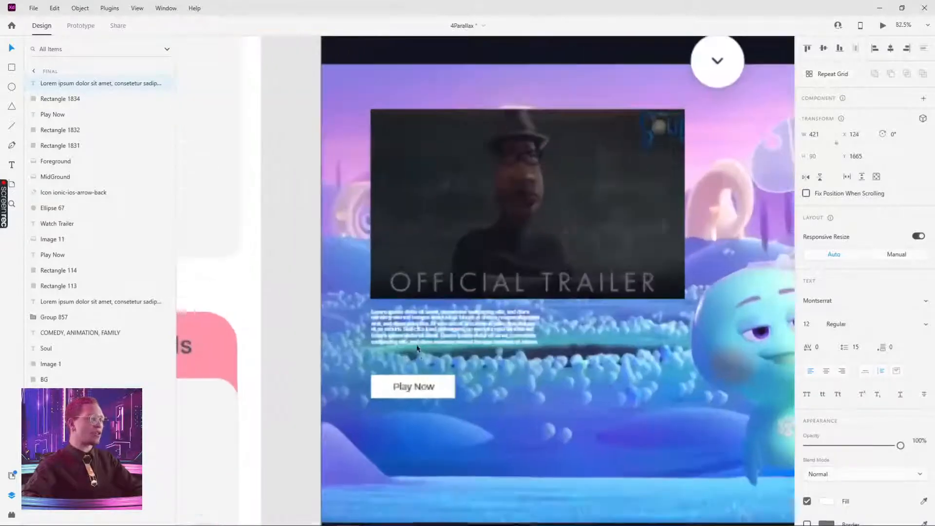
Step: Move the Play Now button up to Y 1779 under the paragraph and align the paragraph with the trailer's left edge at X 123
left_click(418, 387)
left_click(446, 386, "shift")
left_click_drag(440, 393, 440, 375)
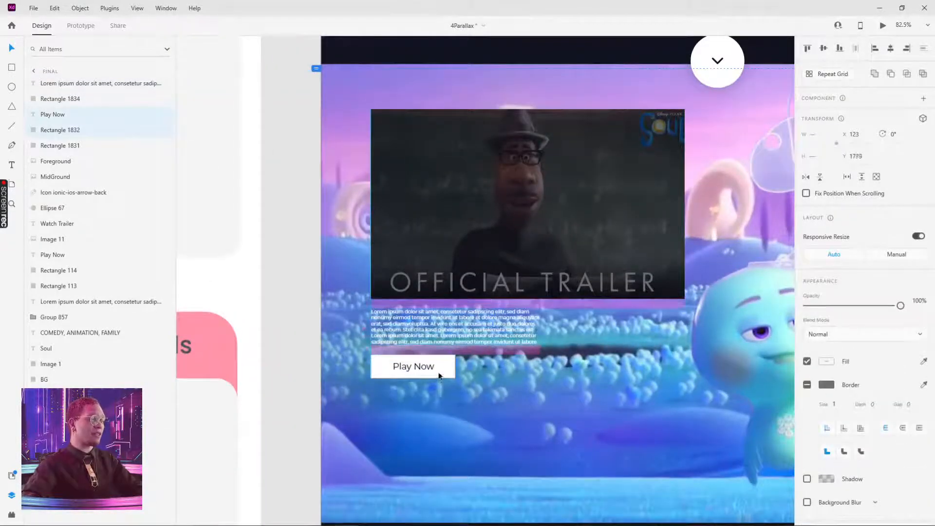
left_click_drag(433, 331, 431, 330)
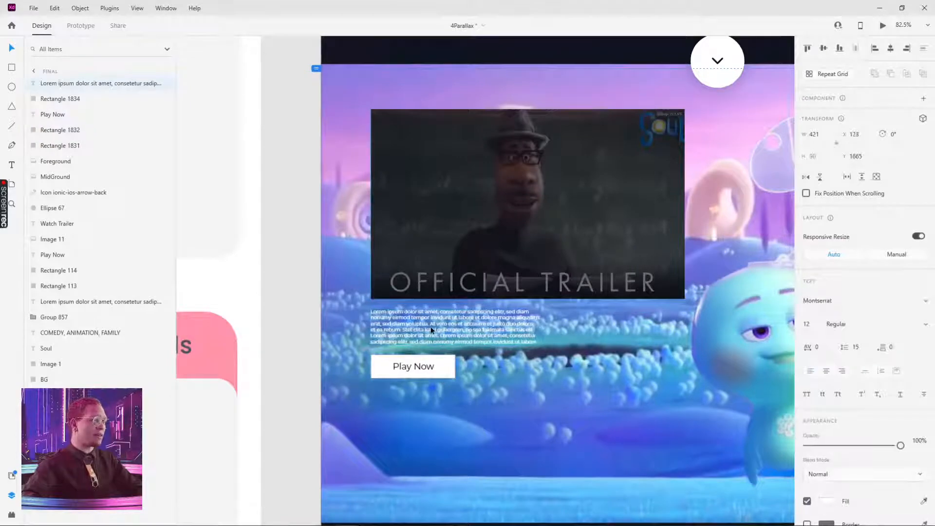
scroll(341, 303, "down", 5)
left_click(313, 294)
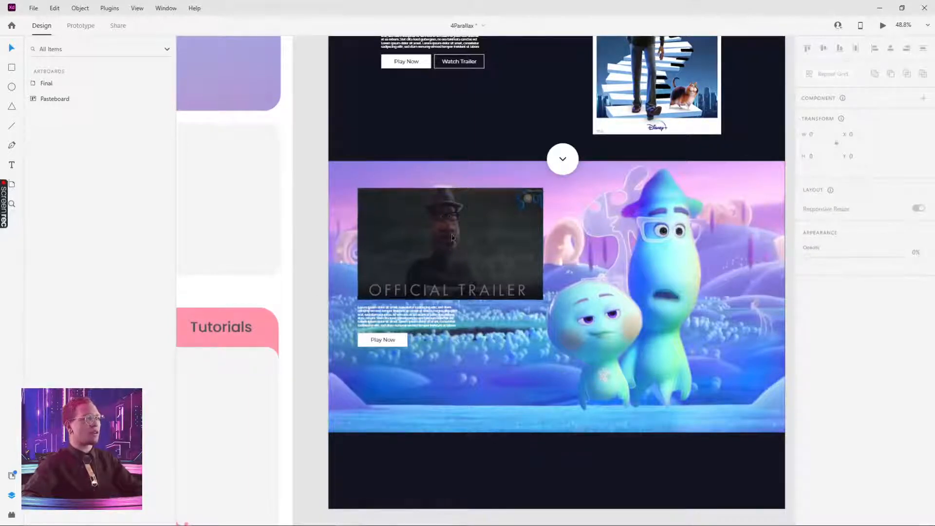
Step: Search the icon plugin for "play", insert the Feather play-circle icon and enlarge it to about 113 × 113 over the trailer
left_click(445, 262)
left_click(12, 515)
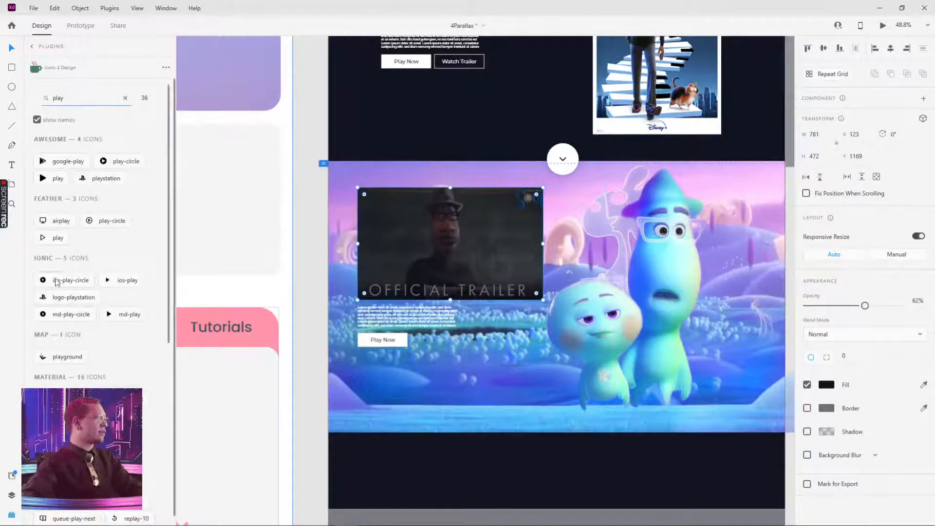
left_click(97, 223)
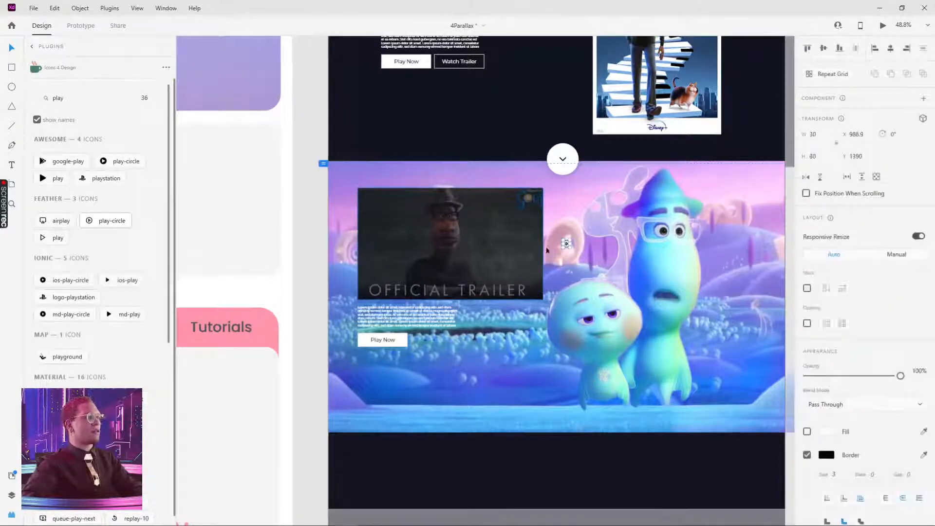
scroll(565, 250, "up", 5)
left_click_drag(567, 235, 355, 253)
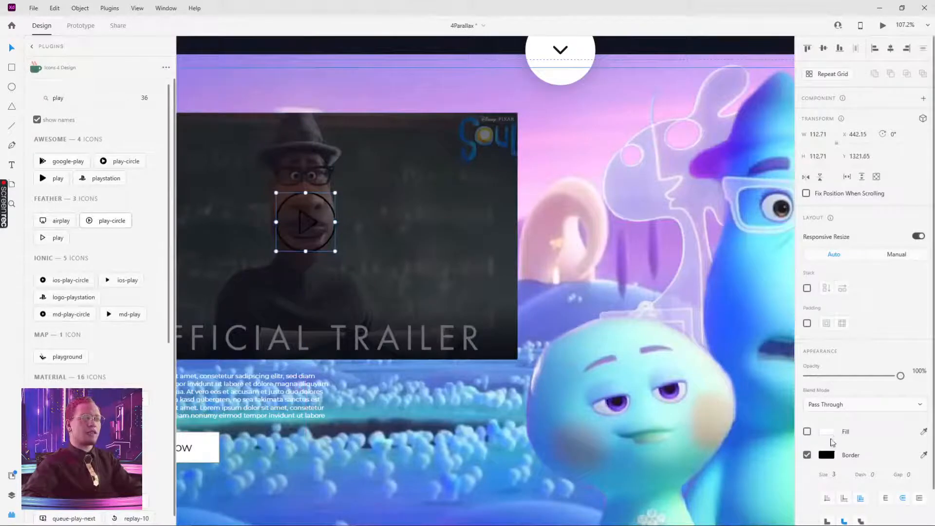
Step: Set the play-circle icon's border color to white, #FFFFFF
left_click(827, 456)
left_click(682, 388)
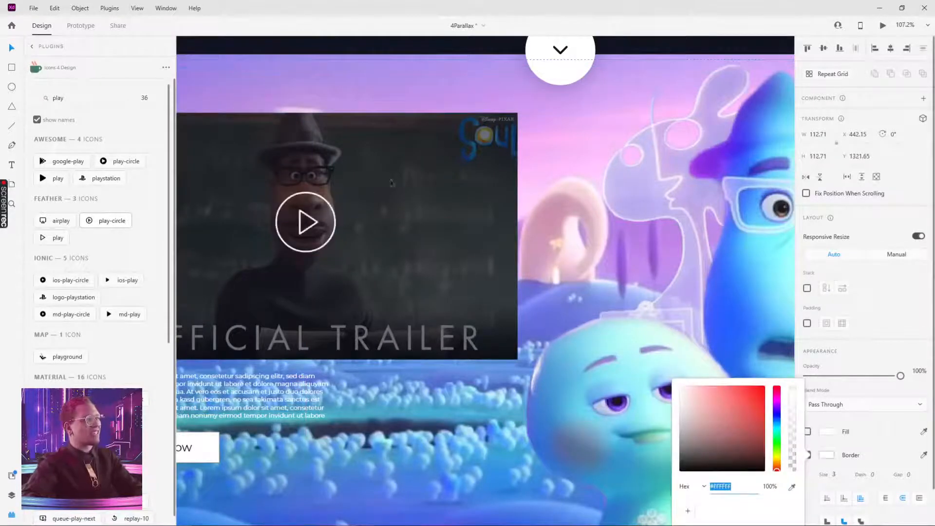
left_click(536, 193)
Step: Center the play-circle icon on the trailer image, at about X 457, Y 1349
left_click_drag(402, 184, 543, 174)
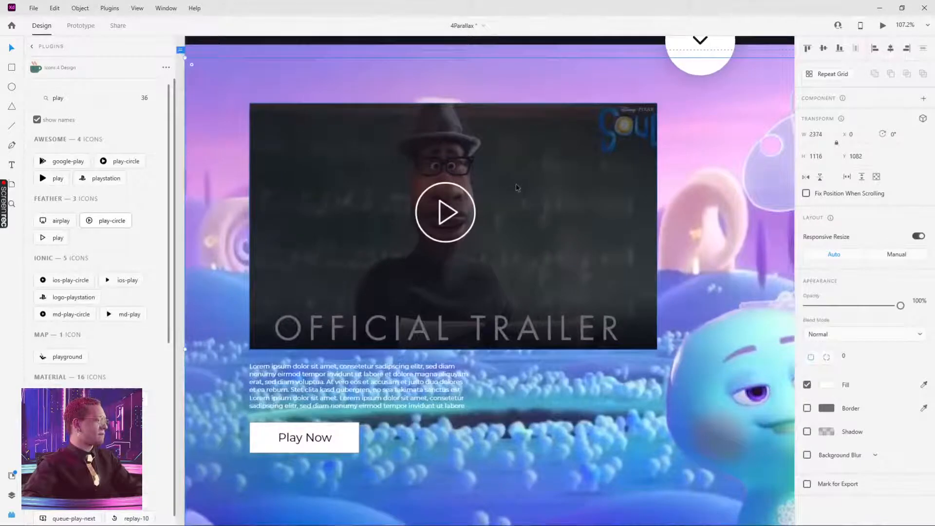
left_click(445, 217)
left_click_drag(444, 216, 461, 226)
scroll(714, 191, "down", 5)
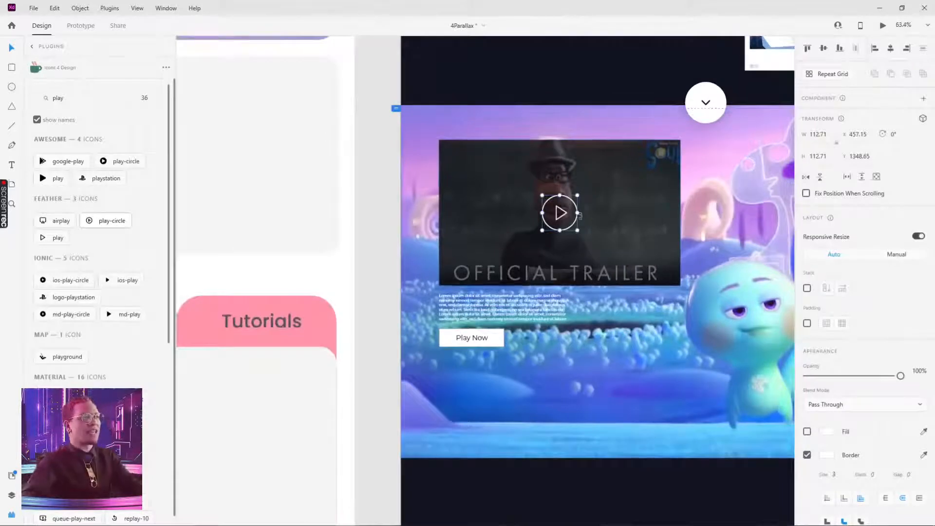
left_click(375, 282)
Step: Examine the Play Now button and the paragraph below the trailer up close
scroll(375, 282, "down", 3)
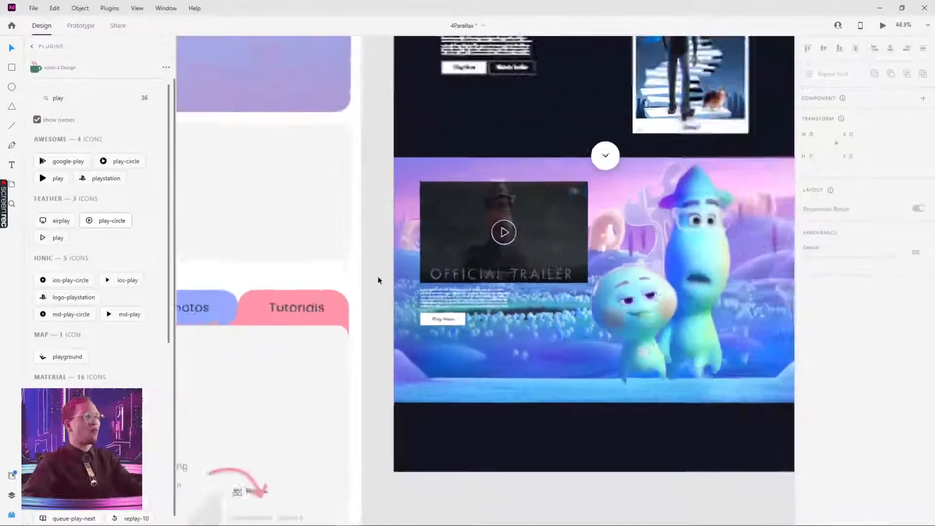
scroll(471, 302, "up", 1)
scroll(471, 302, "up", 3)
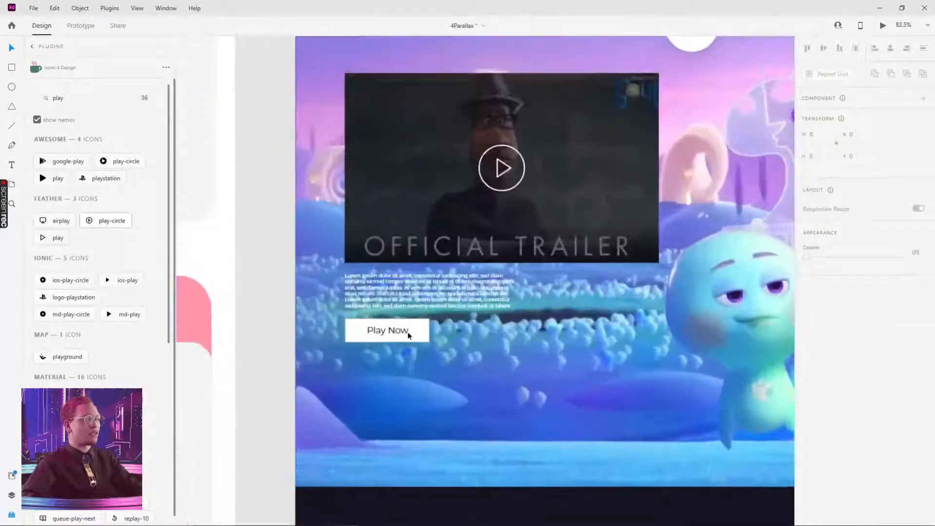
left_click(402, 338)
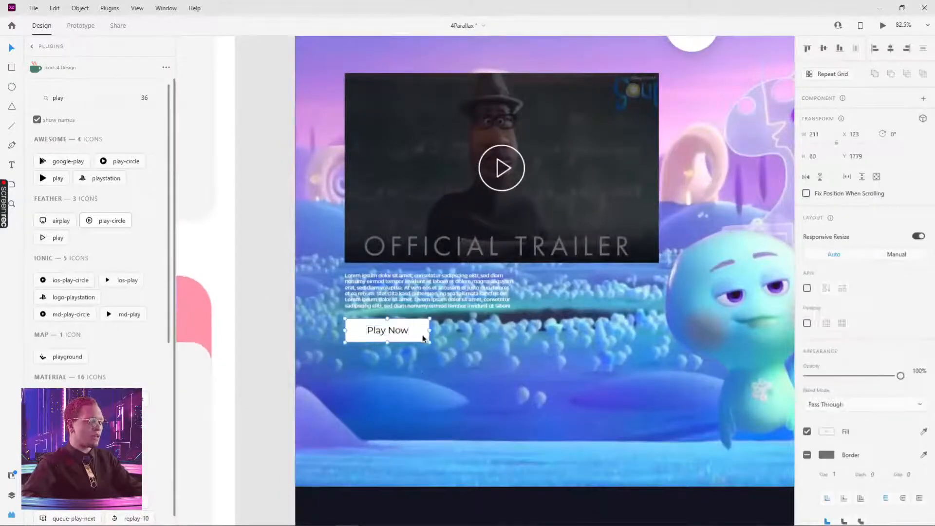
left_click(416, 371)
scroll(419, 355, "up", 4)
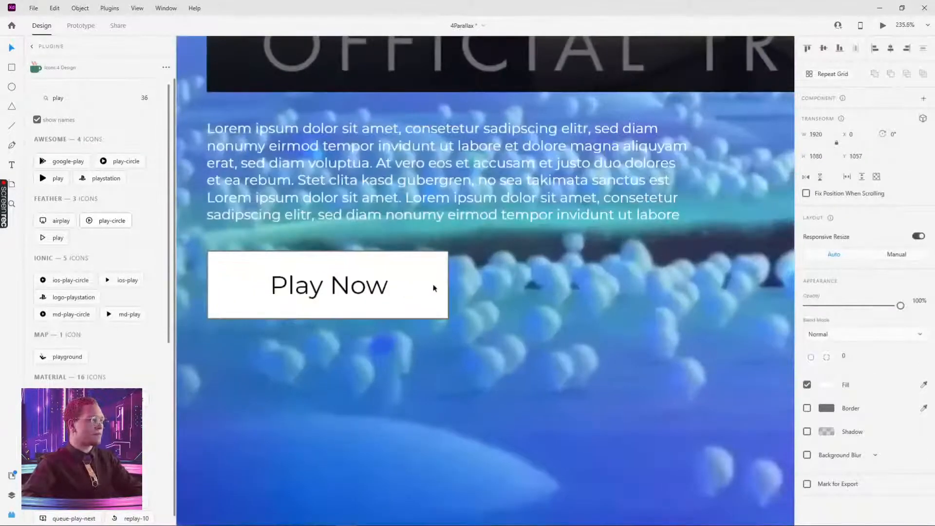
Step: Remove the border from the white rectangle behind the Play Now text below the trailer description
left_click(428, 260)
double_click(437, 261)
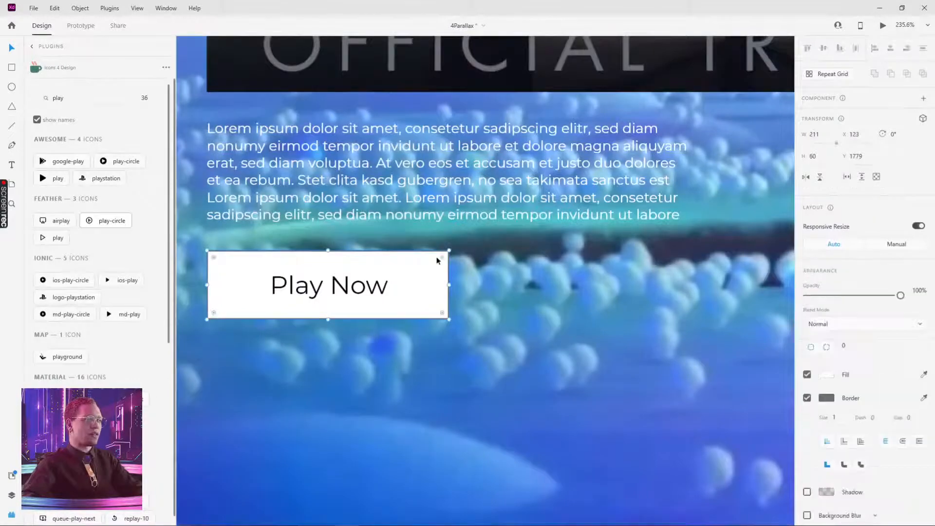
left_click(808, 398)
left_click(592, 341)
Step: Copy the dark movie-poster wall component into the Final artboard and send it behind all the other content
scroll(587, 331, "down", 6)
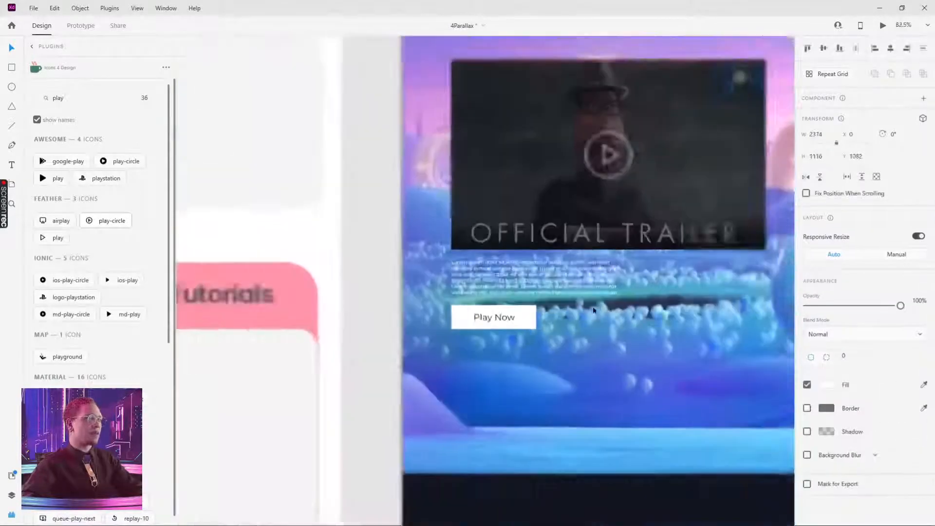
left_click_drag(636, 294, 392, 342)
scroll(414, 327, "down", 1)
left_click(661, 187)
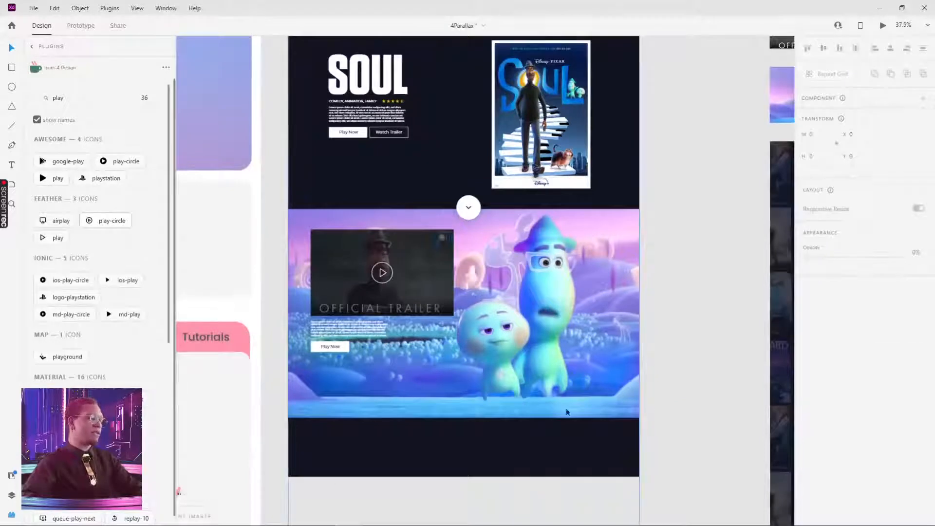
scroll(701, 255, "down", 3)
scroll(709, 219, "right", 3)
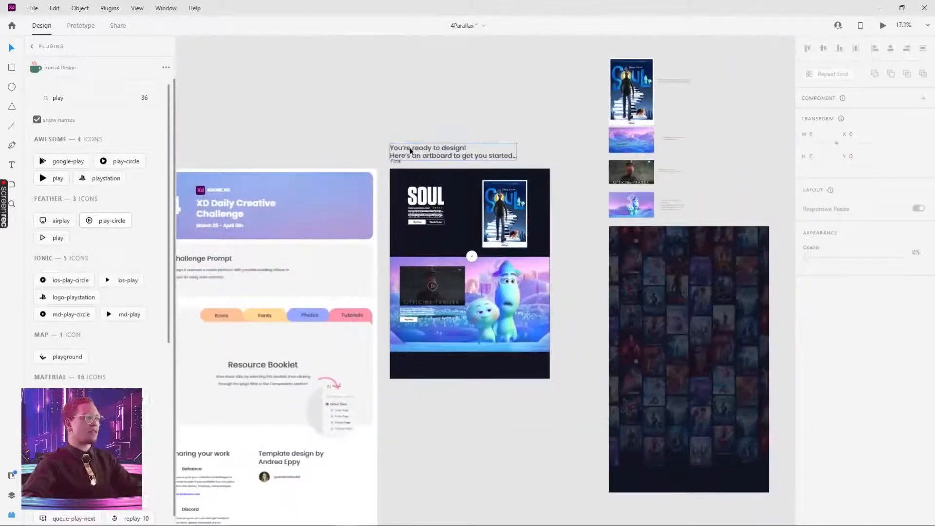
left_click(666, 292)
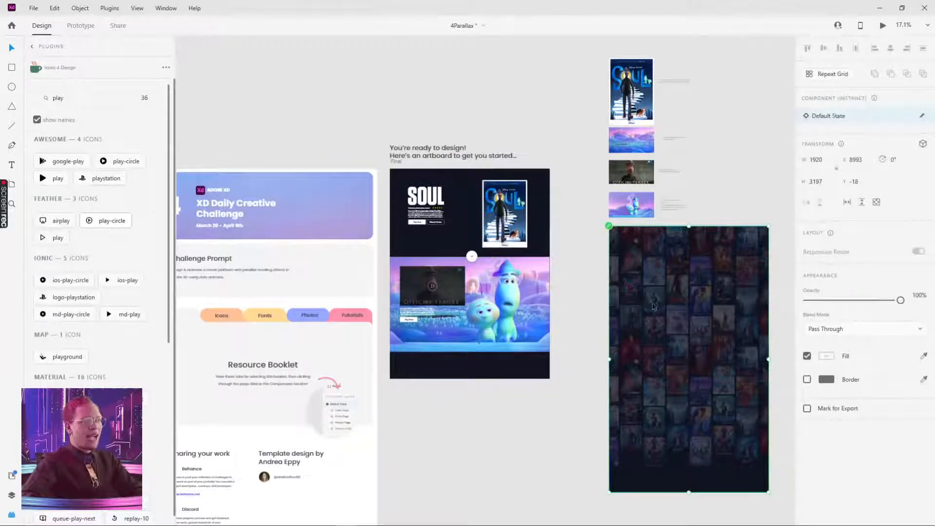
left_click_drag(658, 320, 642, 343)
left_click(539, 182)
key("ctrl+v")
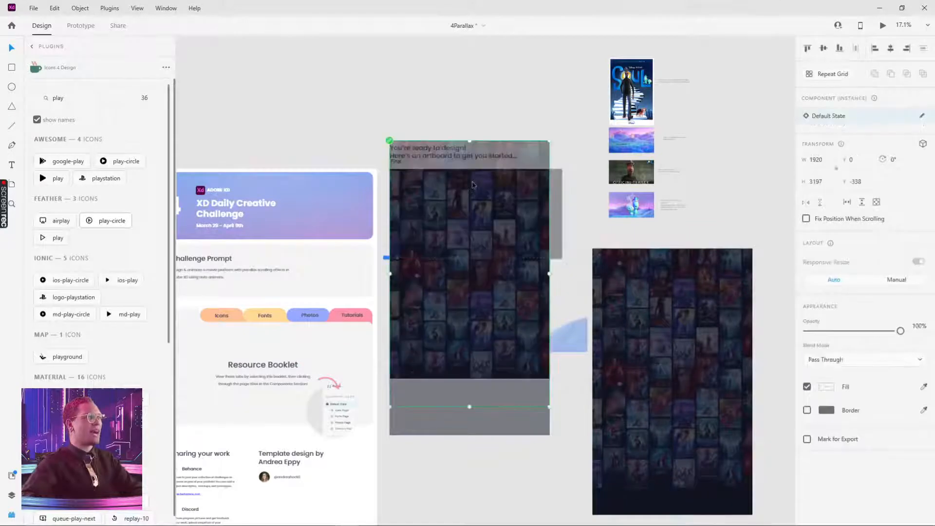
key("ctrl+shift+[")
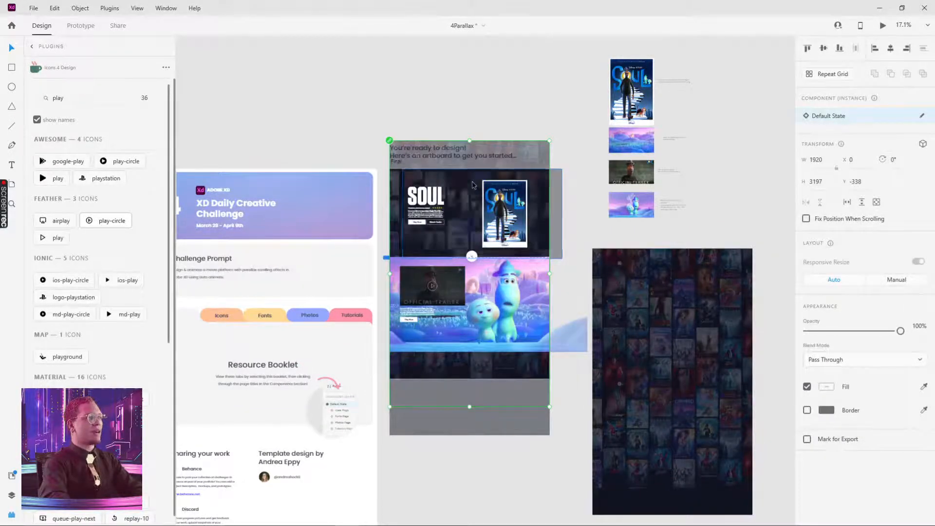
left_click(543, 117)
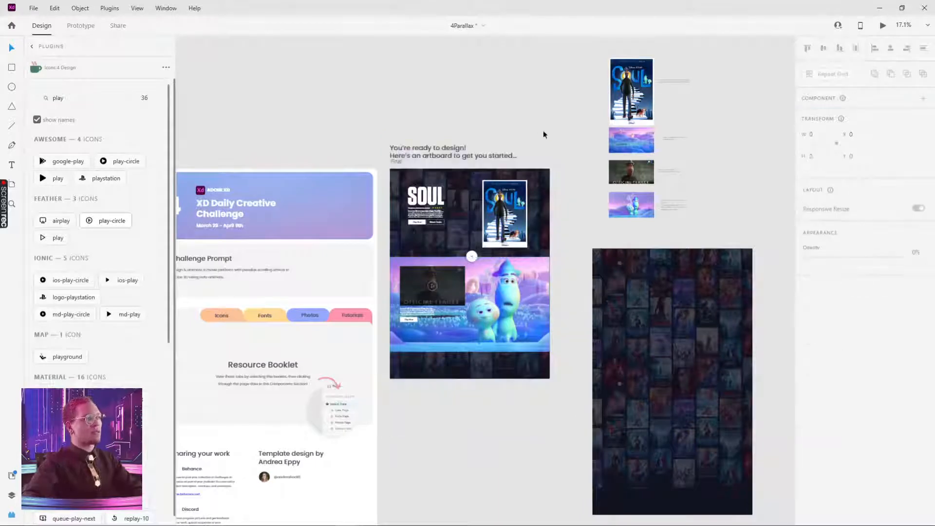
Step: Shorten the Final artboard to a height of 2191 so it ends at the lower edge of the landscape image
scroll(536, 171, "up", 3)
scroll(536, 189, "down", 3)
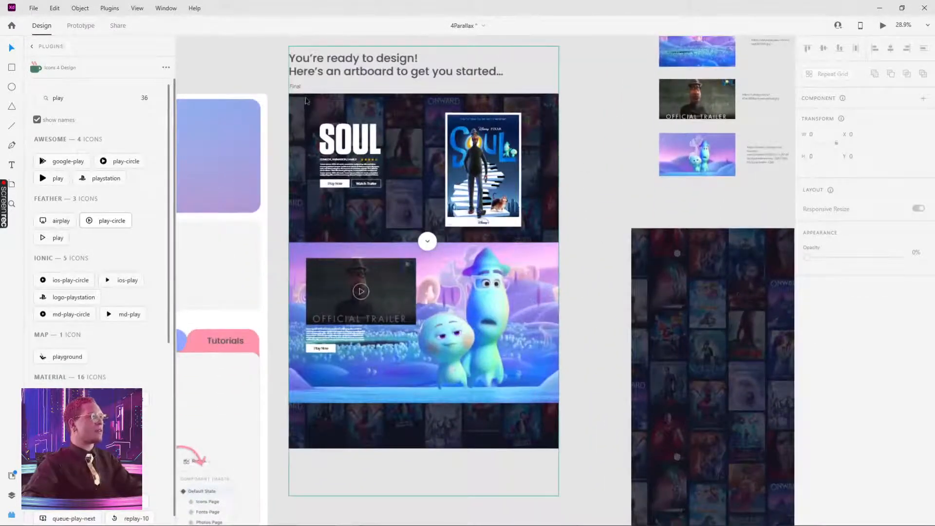
left_click(301, 89)
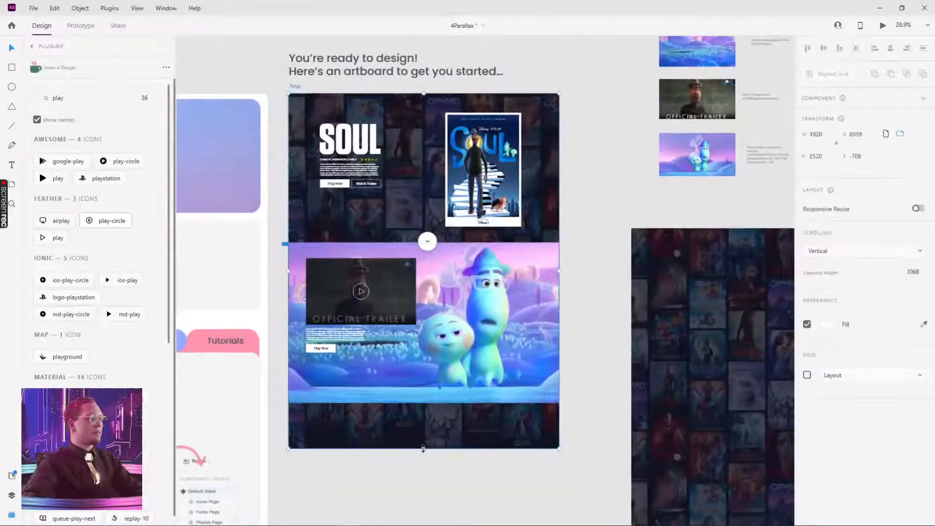
left_click_drag(423, 445, 425, 402)
left_click(518, 448)
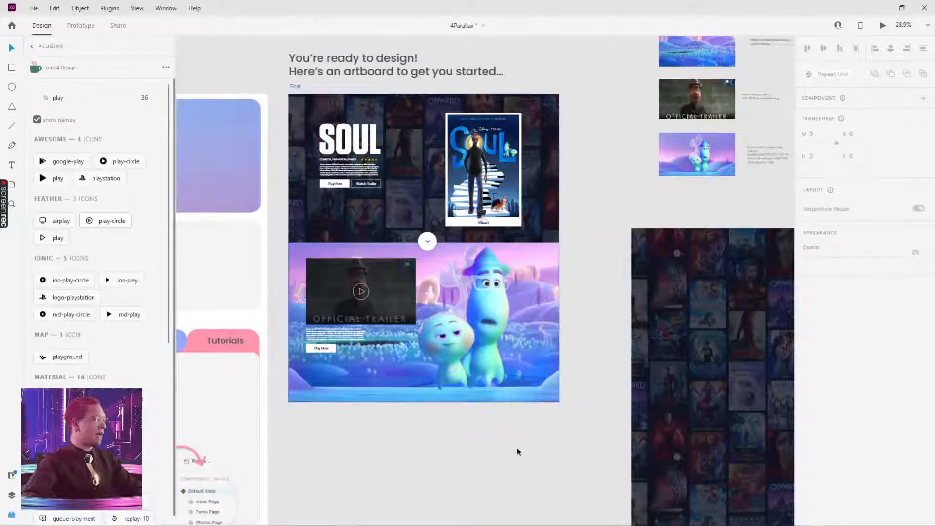
Step: Move the reference images and the poster wall component farther away from the Final artboard to free up space beside it
scroll(565, 444, "down", 5)
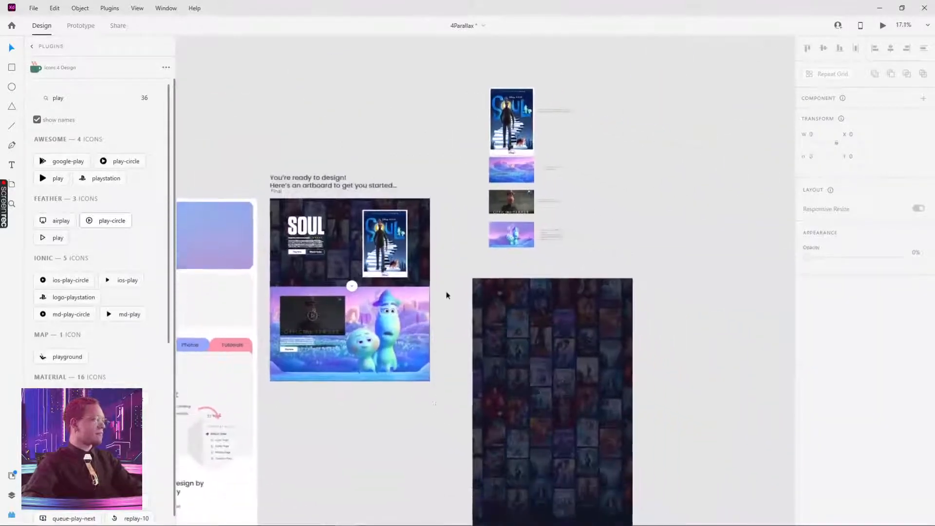
left_click_drag(463, 71, 671, 405)
left_click_drag(625, 358, 784, 351)
left_click(481, 359)
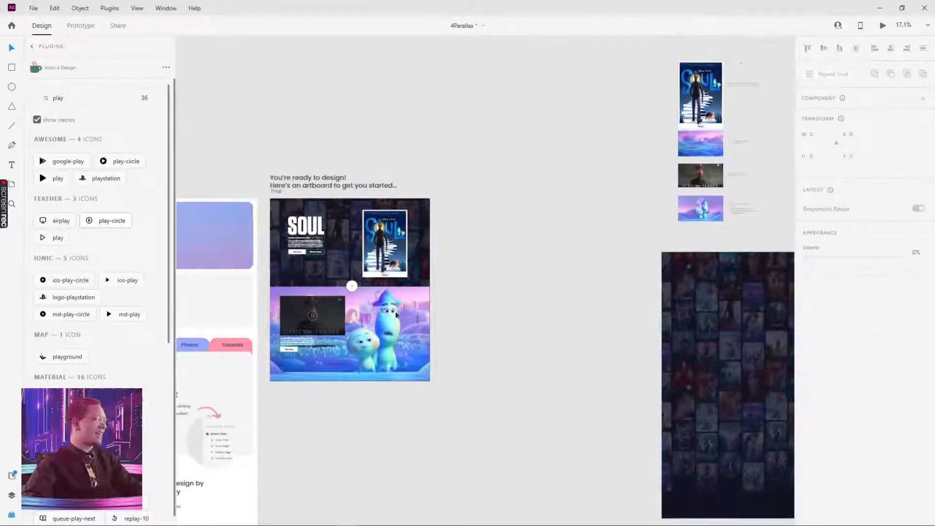
Step: Duplicate the Final artboard directly beside the original
left_click(276, 190)
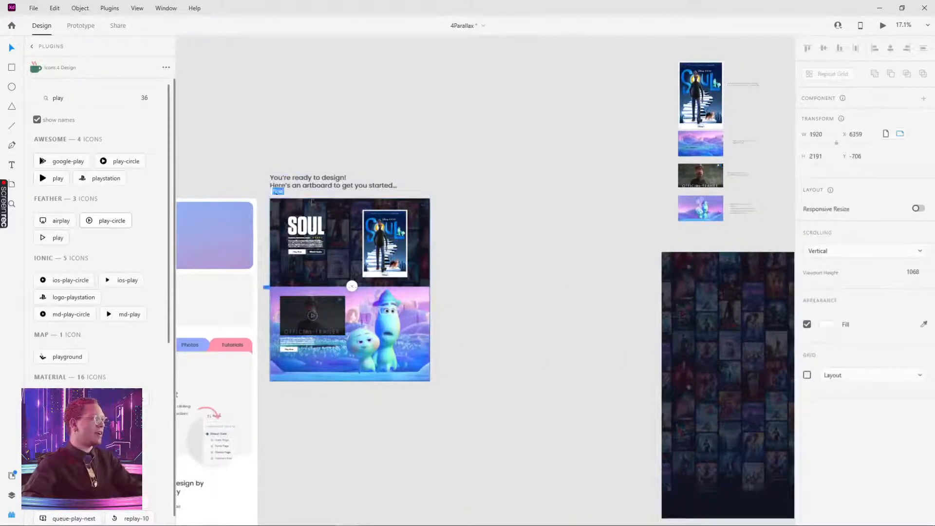
left_click(323, 139)
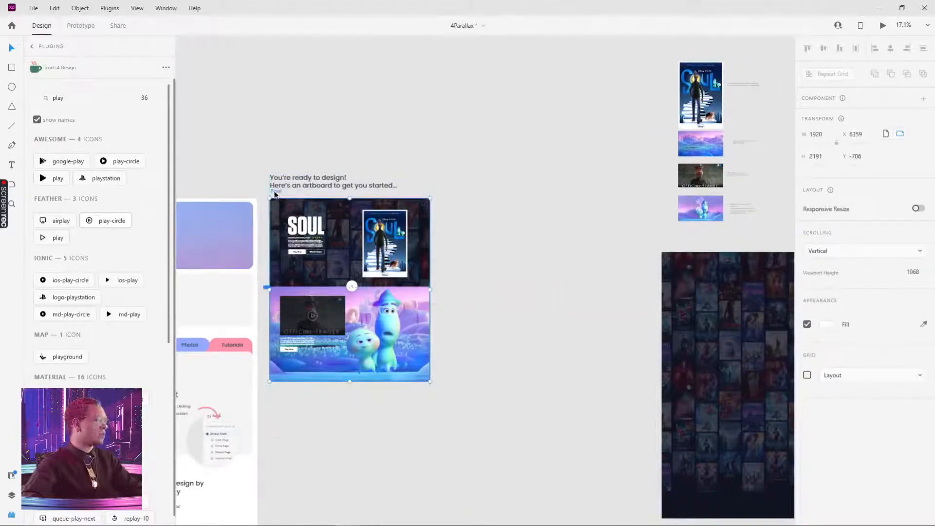
left_click_drag(274, 194, 448, 199)
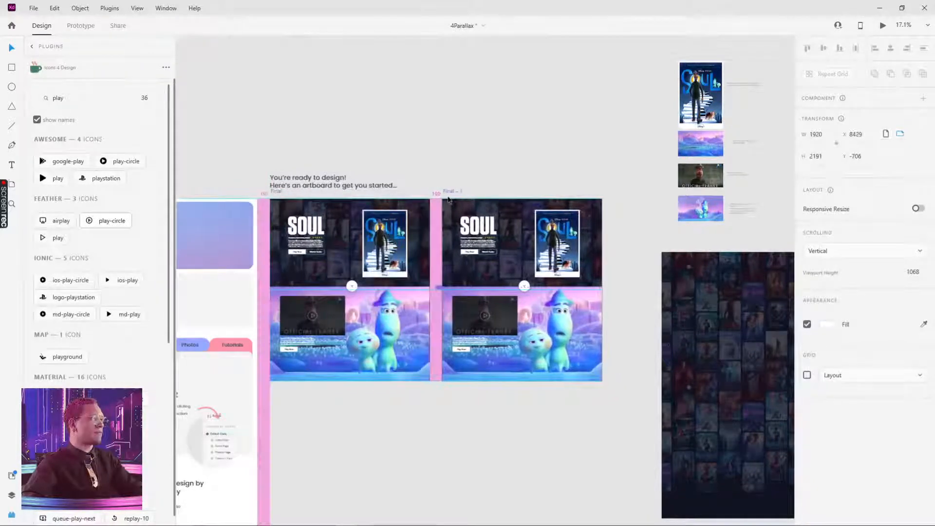
left_click(336, 181)
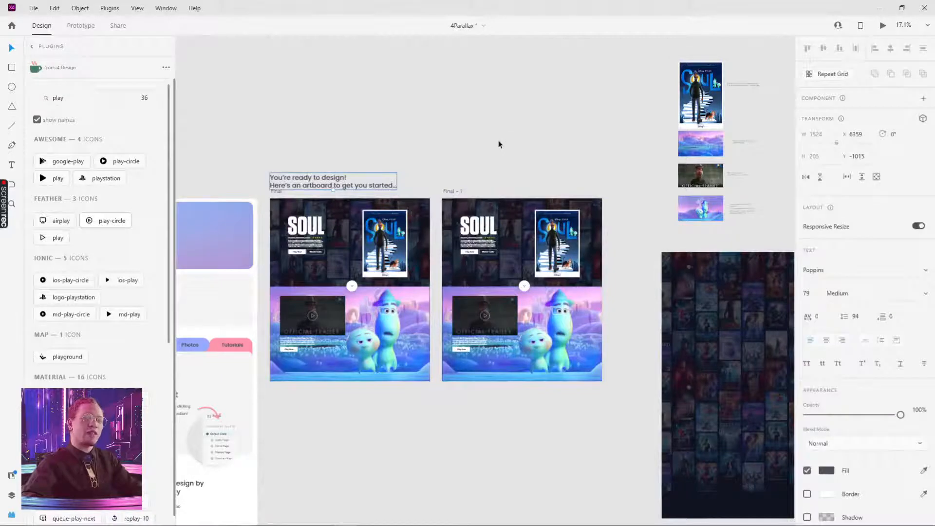
left_click(520, 182)
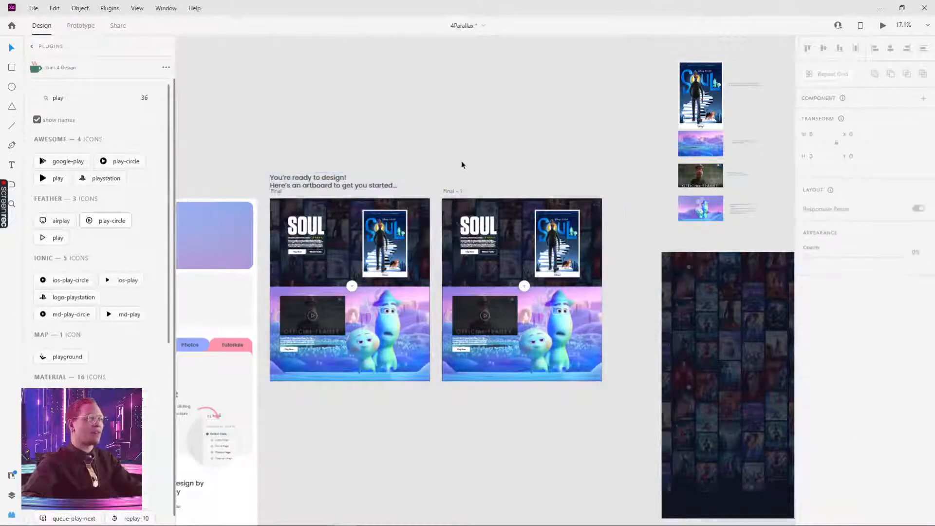
Step: Undo the duplication of the Final artboard
scroll(534, 336, "up", 3)
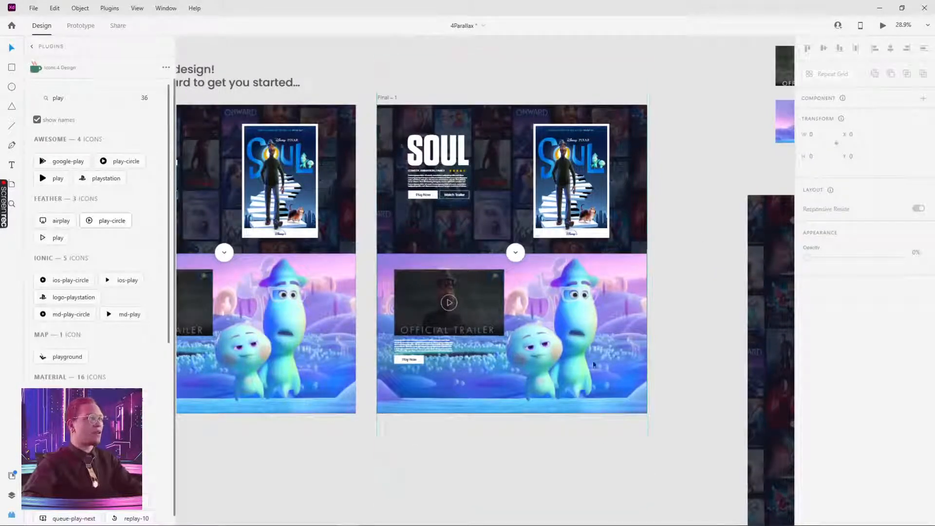
left_click_drag(189, 190, 422, 202)
left_click(329, 114)
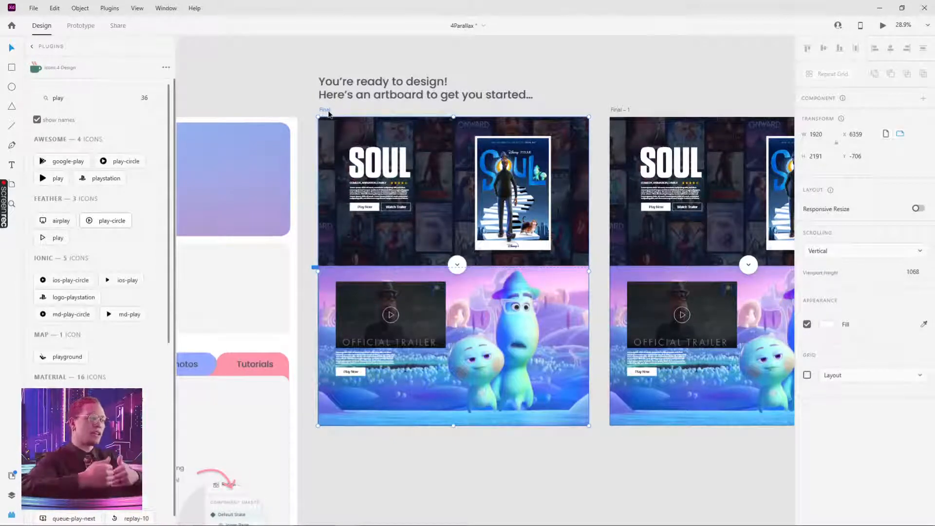
scroll(292, 97, "down", 5)
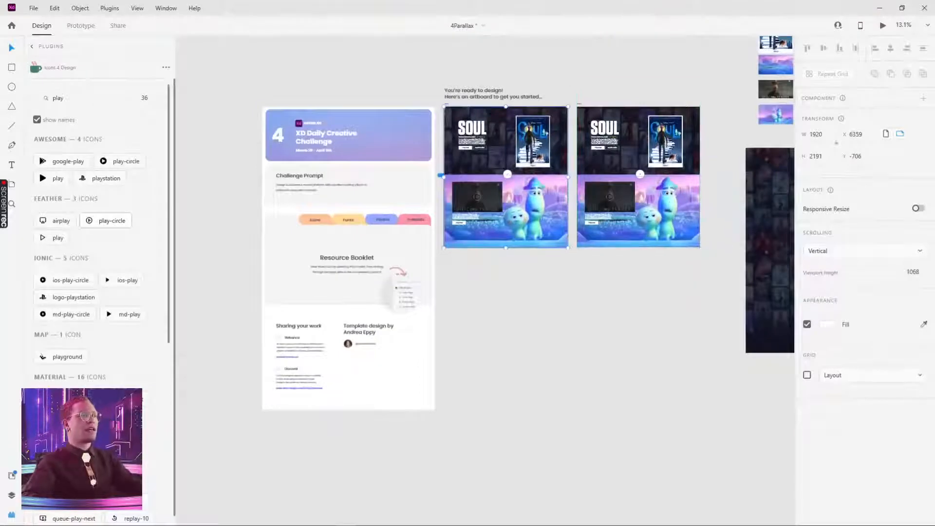
key("ctrl+z")
Step: Select everything inside the Final artboard and group it
left_click_drag(590, 120, 445, 268)
key("ctrl+g")
left_click(629, 190)
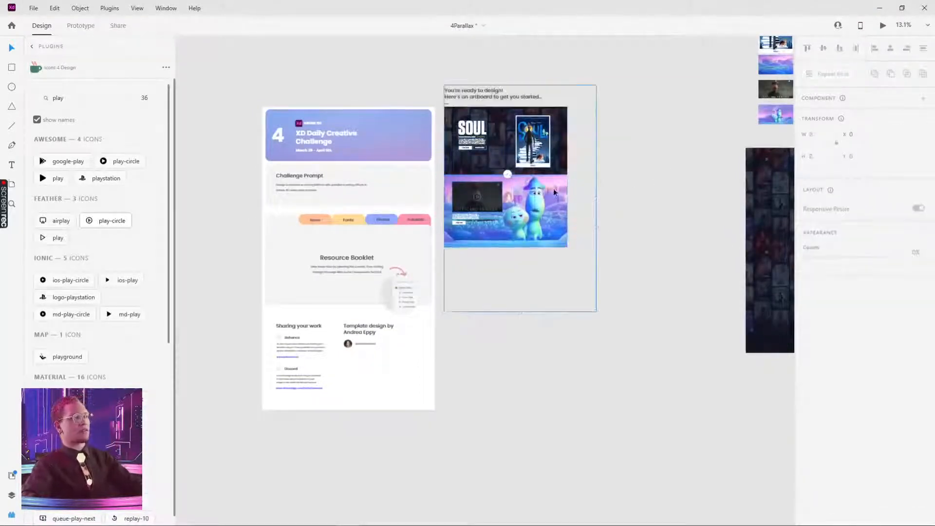
Step: Try moving the grouped artboard content, and undo the moves and the grouping
scroll(594, 195, "up", 4)
left_click_drag(618, 169, 721, 278)
mouse_move(557, 314)
left_mouse_down()
mouse_move(557, 239)
mouse_move(557, 311)
left_mouse_up()
key("ctrl+z")
left_click(733, 222)
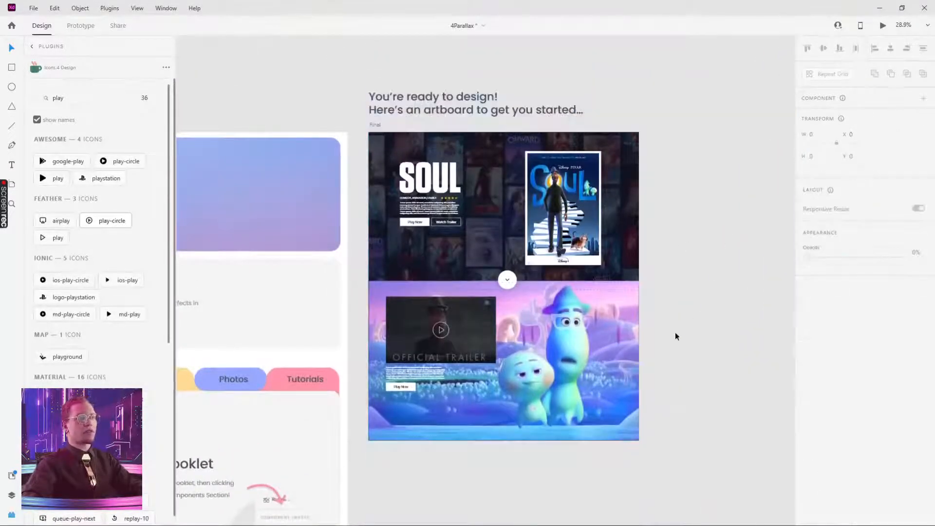
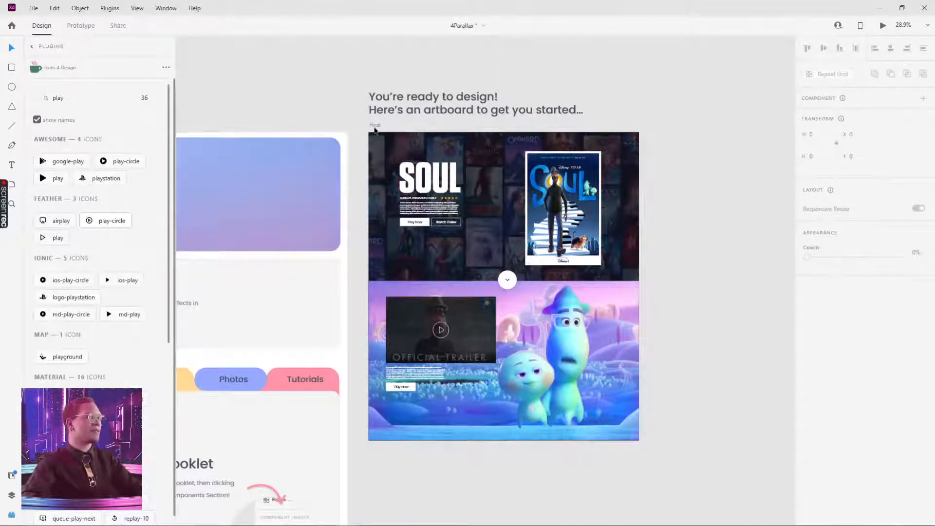
left_click_drag(568, 305, 641, 305)
key("ctrl+z")
key("ctrl+z")
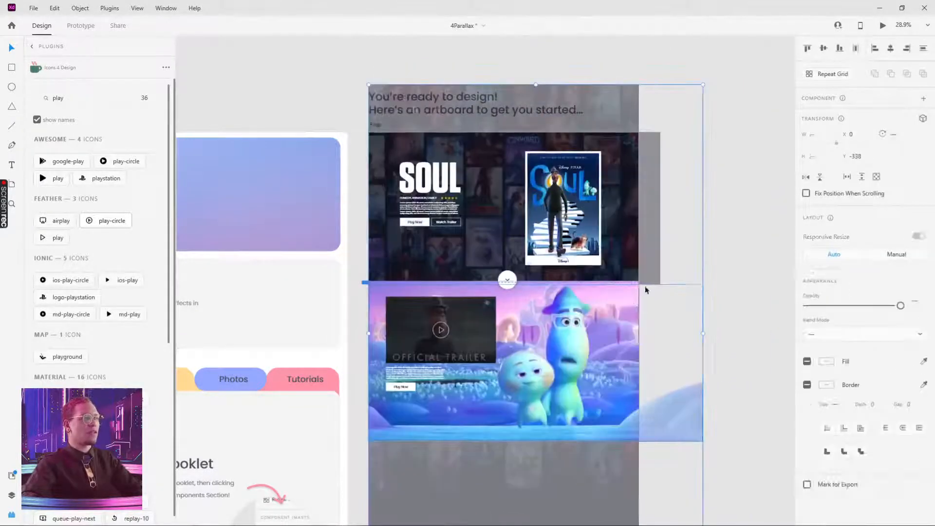
Step: Try moving the foreground image with the two characters below the Final artboard, and undo the move
left_click(667, 376)
left_click_drag(663, 444, 598, 479)
left_click(706, 374)
left_click(651, 371)
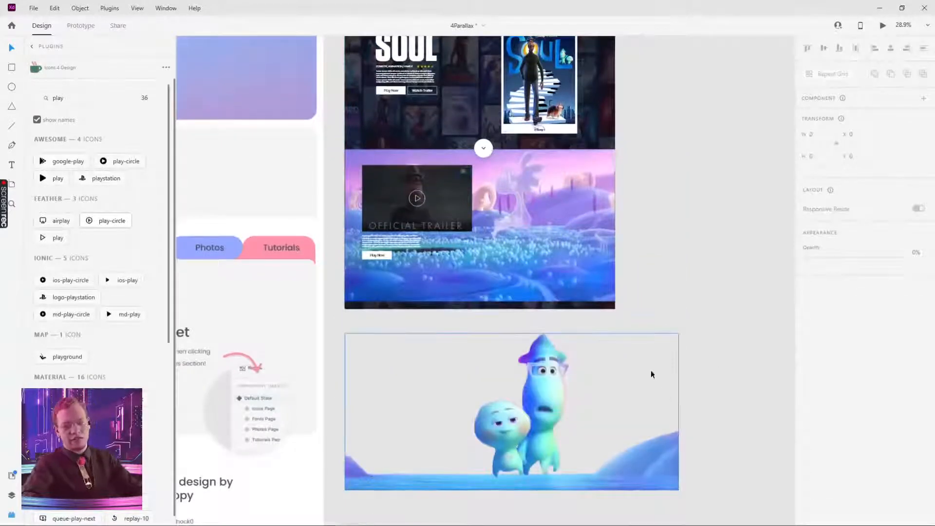
key("ctrl+z")
left_click(669, 315)
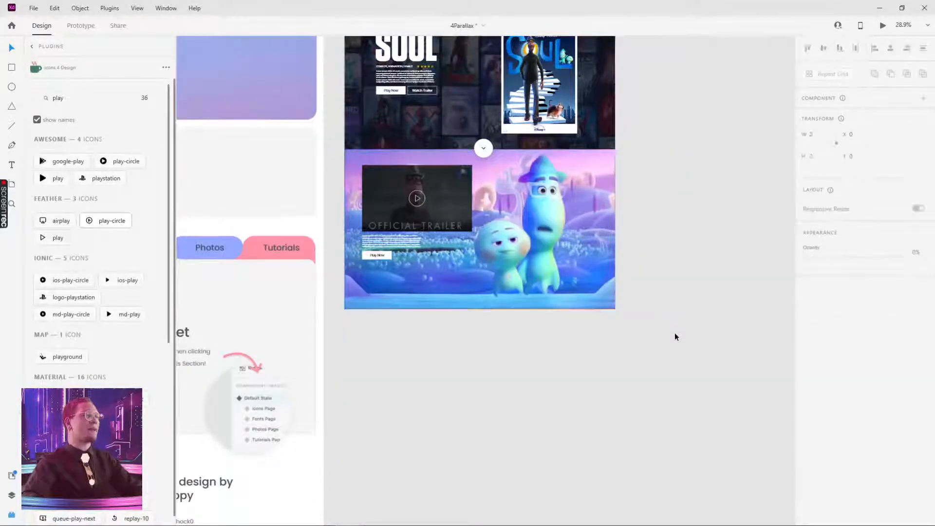
Step: Group all the content of the Final artboard into a single group
scroll(674, 336, "down", 3)
left_click_drag(695, 296, 683, 321)
left_click(565, 337)
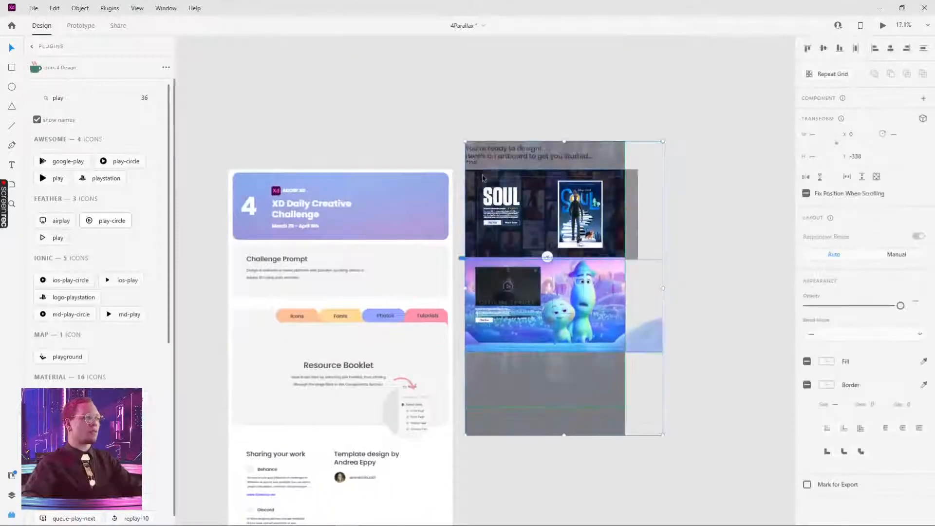
left_click(680, 235)
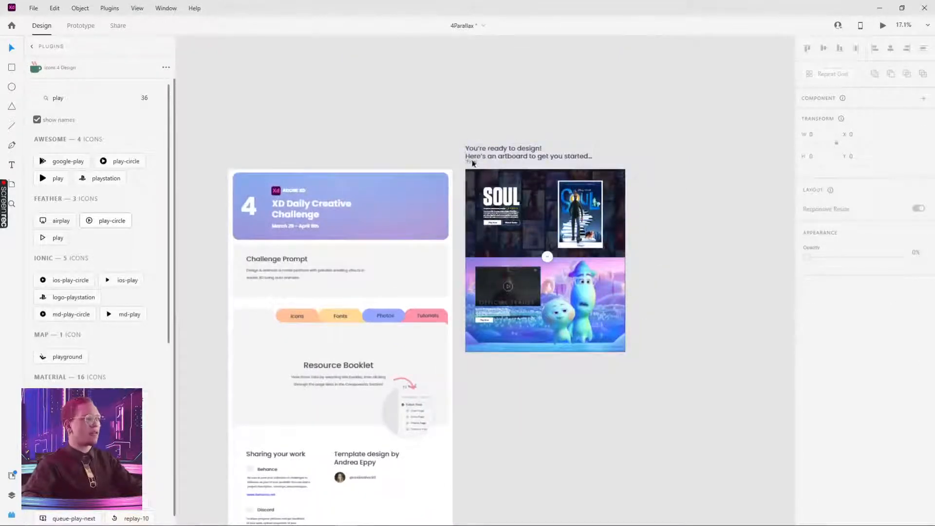
Step: Duplicate the Final artboard with its grouped content beside the original
left_click_drag(471, 164, 639, 164)
left_click(680, 121)
left_click_drag(705, 122, 596, 105)
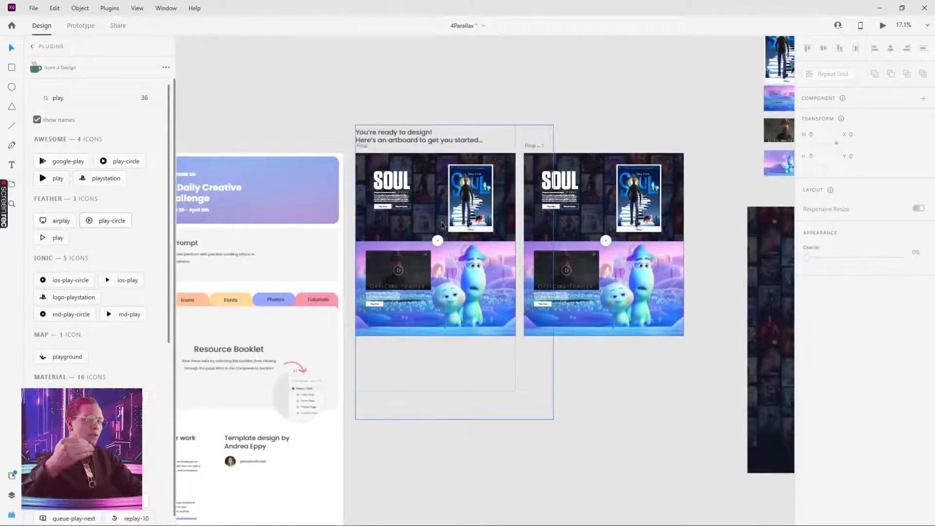
Step: Move the content group up to Y -1398 in the duplicated artboard so the trailer section sits at its upper edge
scroll(409, 291, "up", 2)
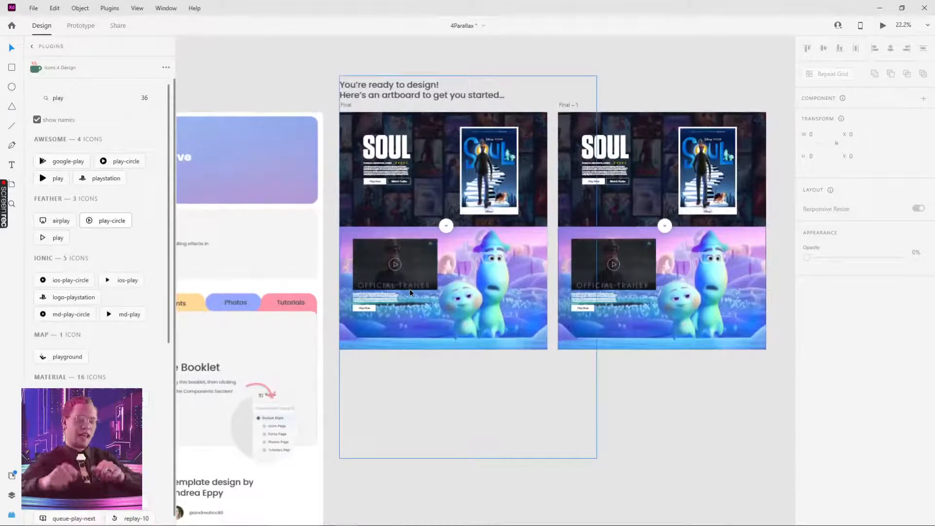
scroll(395, 130, "up", 3)
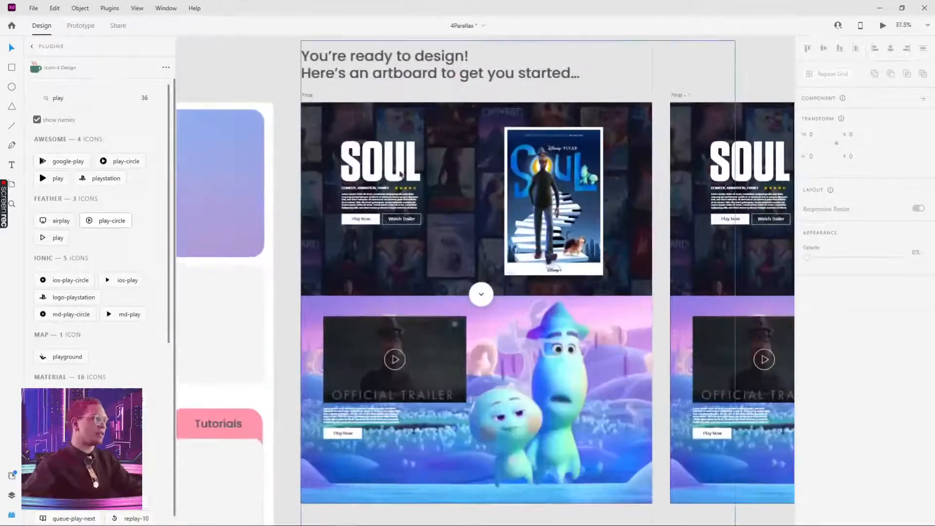
scroll(725, 404, "right", 3)
left_click_drag(725, 405, 704, 210)
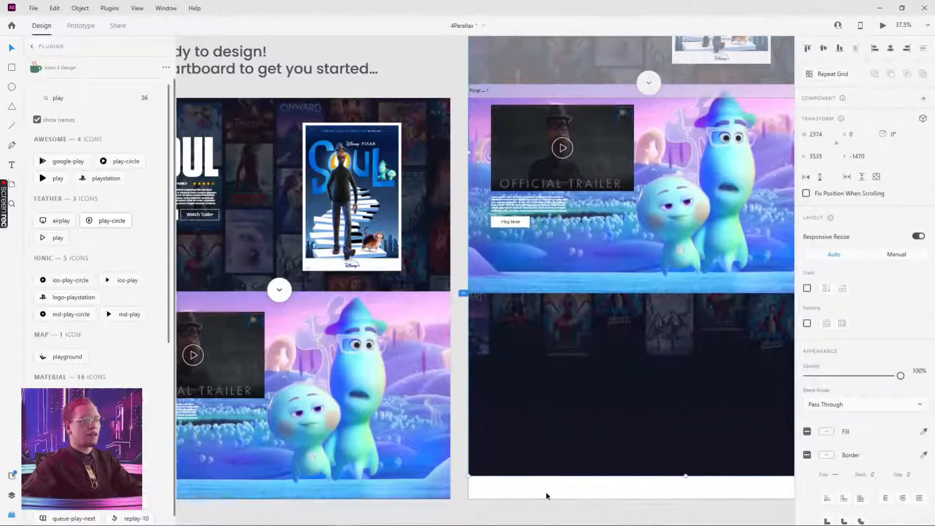
left_click(534, 511)
left_click_drag(668, 214, 666, 228)
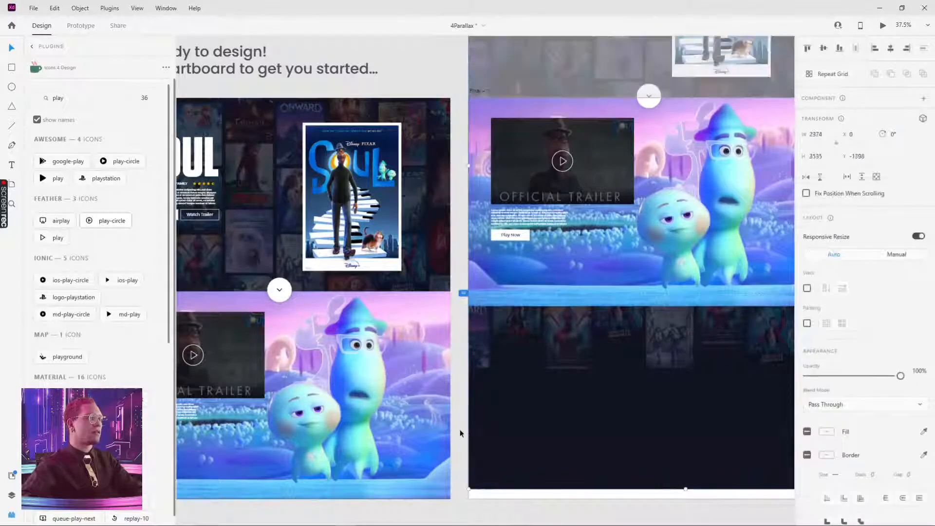
Step: Link the Final artboard to Final – 1 with a tap-triggered prototype interaction and set its action type to Auto-Animate
scroll(461, 433, "down", 5)
left_click(382, 185)
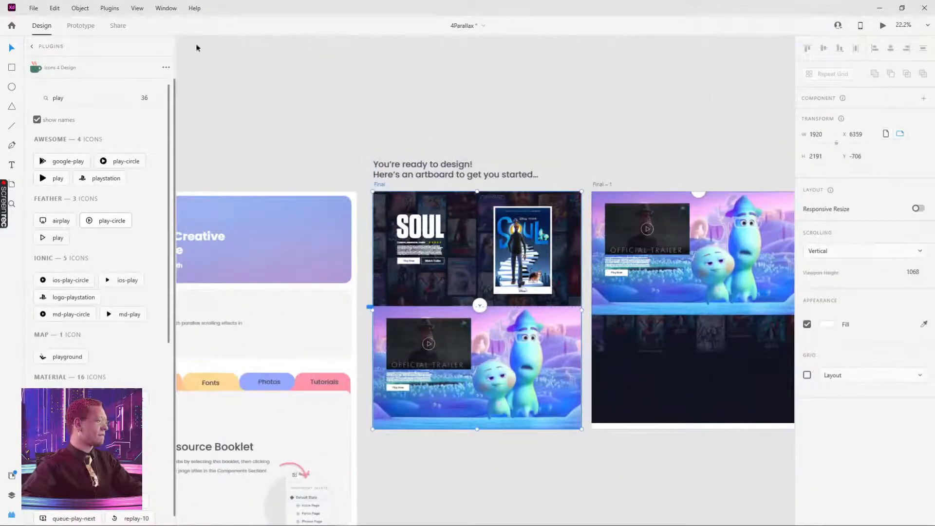
left_click(79, 27)
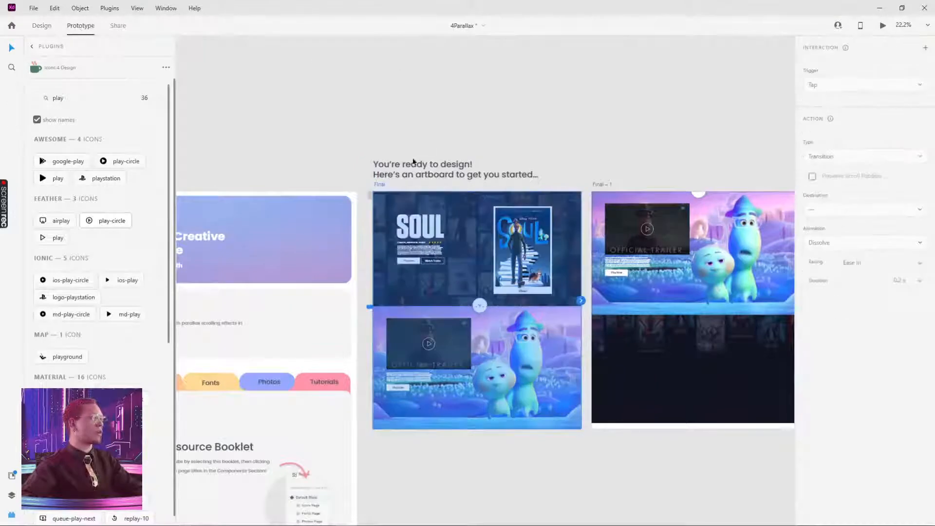
left_click_drag(581, 301, 589, 290)
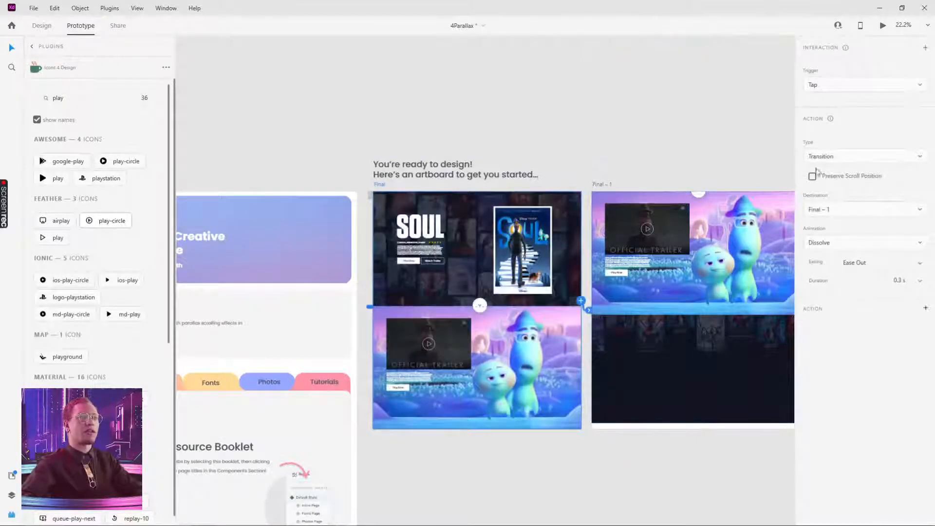
left_click(839, 156)
left_click(832, 133)
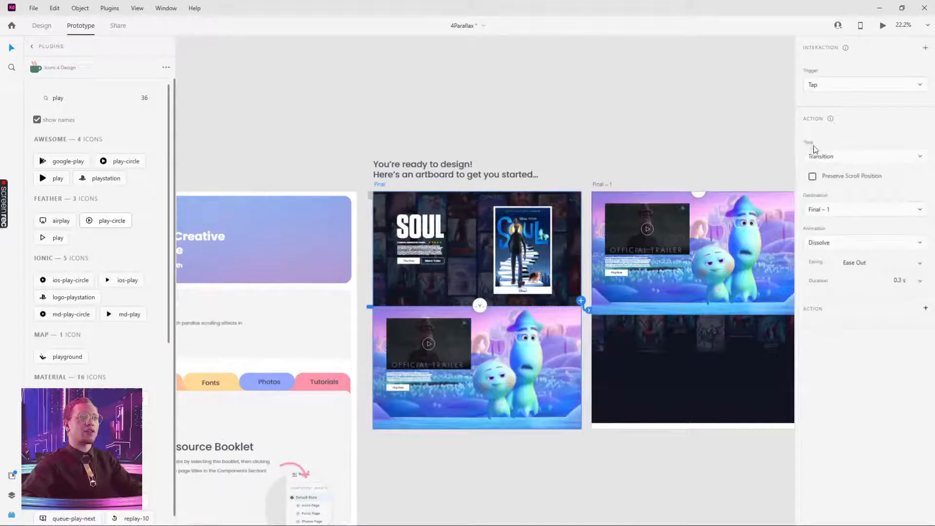
left_click(823, 157)
left_click(831, 175)
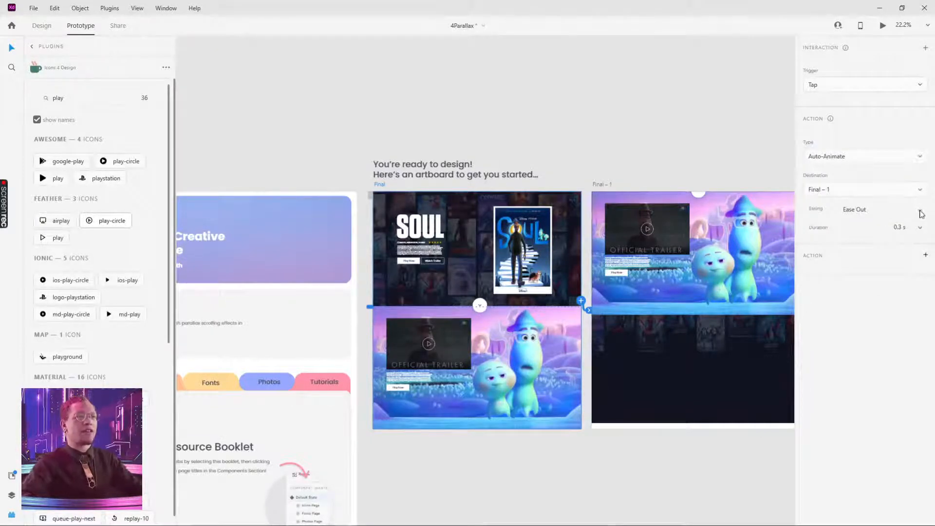
Step: Set the easing of the Final artboard's interaction to Snap and its duration to 2.5 s
left_click(921, 213)
left_click(876, 278)
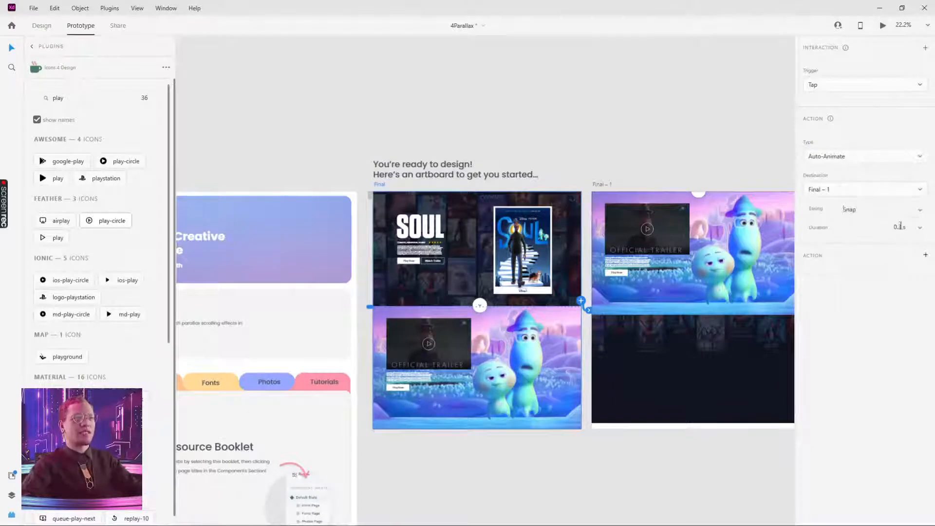
left_click(905, 226)
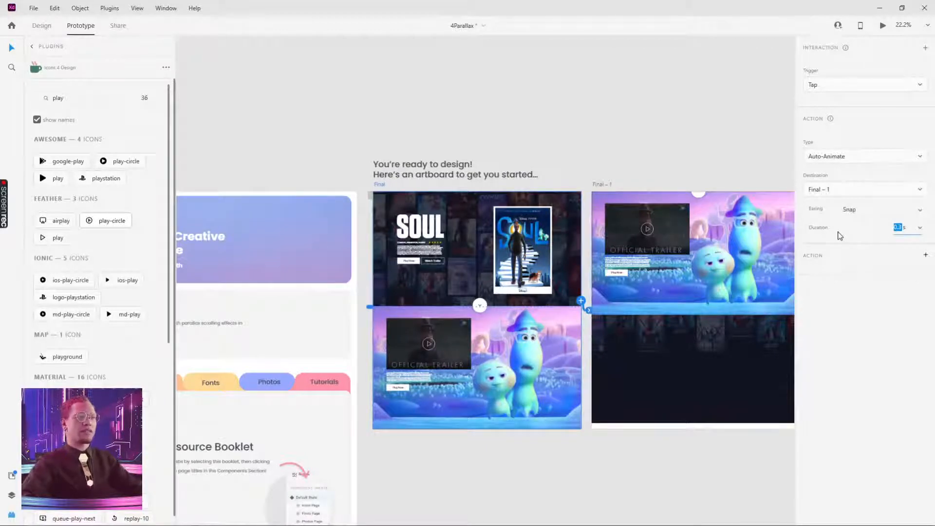
type("2.5")
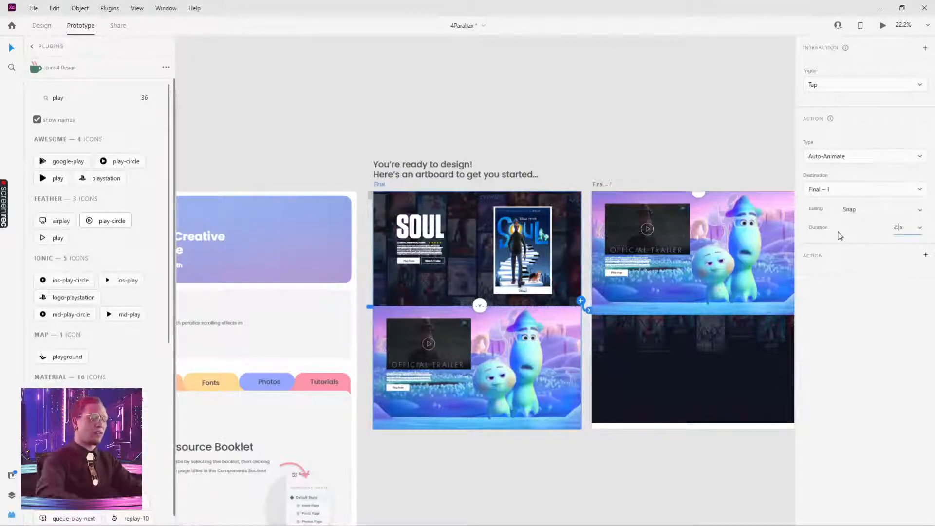
key("Return")
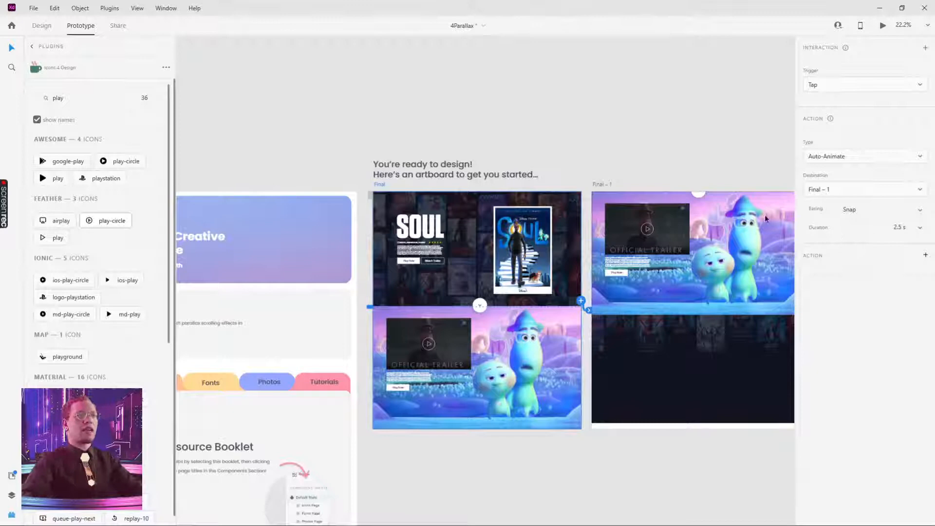
Step: Link the Final – 1 artboard back to Final with the same Auto-Animate settings and preview the prototype
left_click(606, 185)
left_click_drag(666, 136, 539, 106)
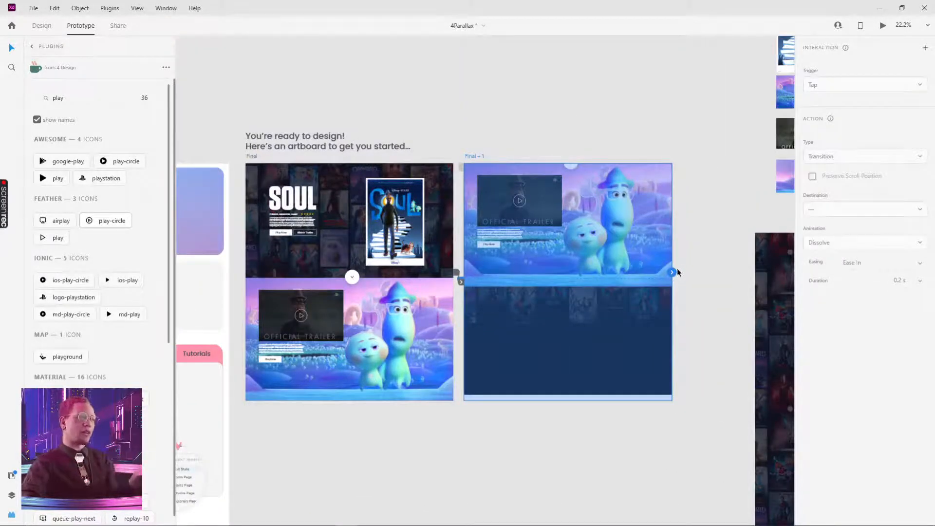
left_click_drag(674, 272, 650, 93)
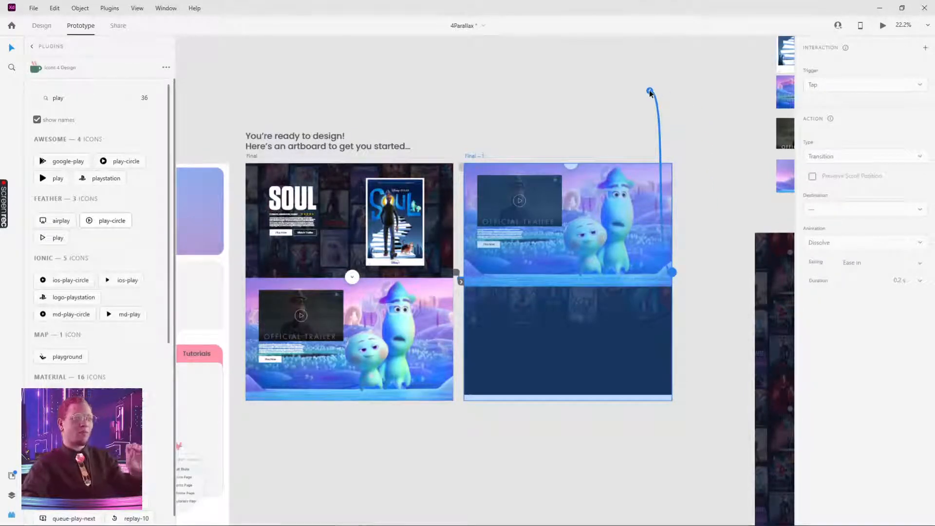
left_click_drag(650, 92, 423, 242)
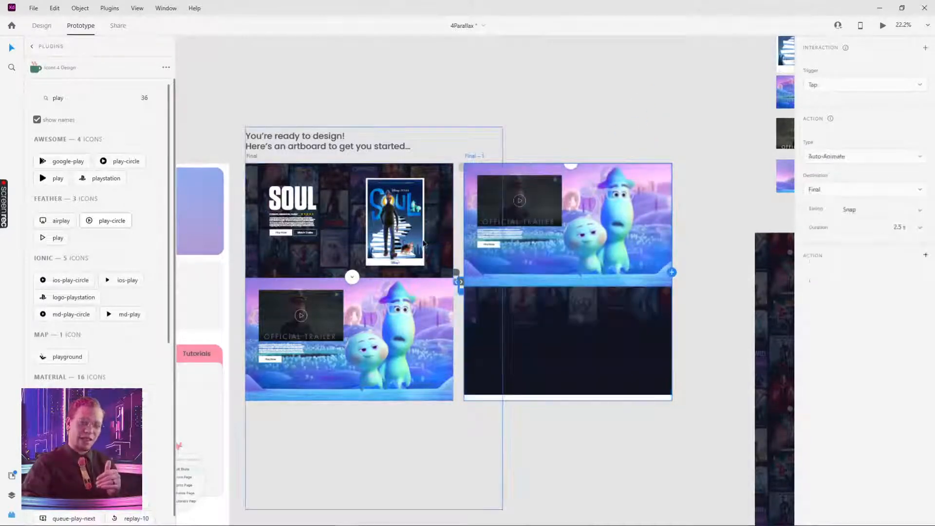
left_click(882, 26)
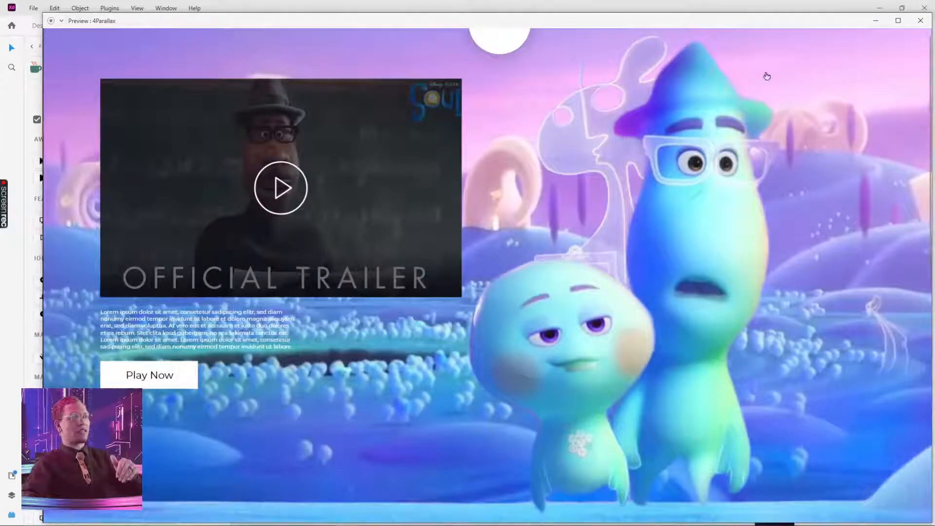
left_click(921, 21)
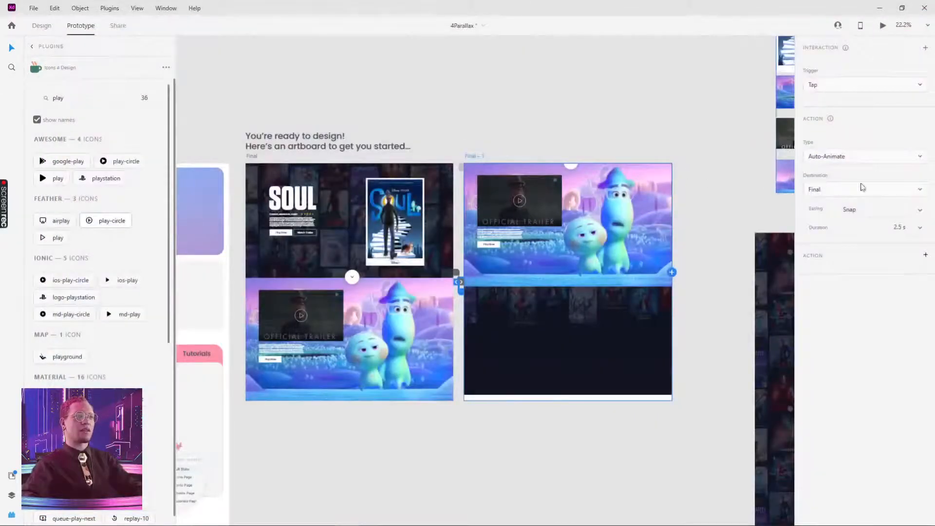
Step: Change the interaction trigger to Time on both the Final and Final – 1 artboards
left_click(253, 157)
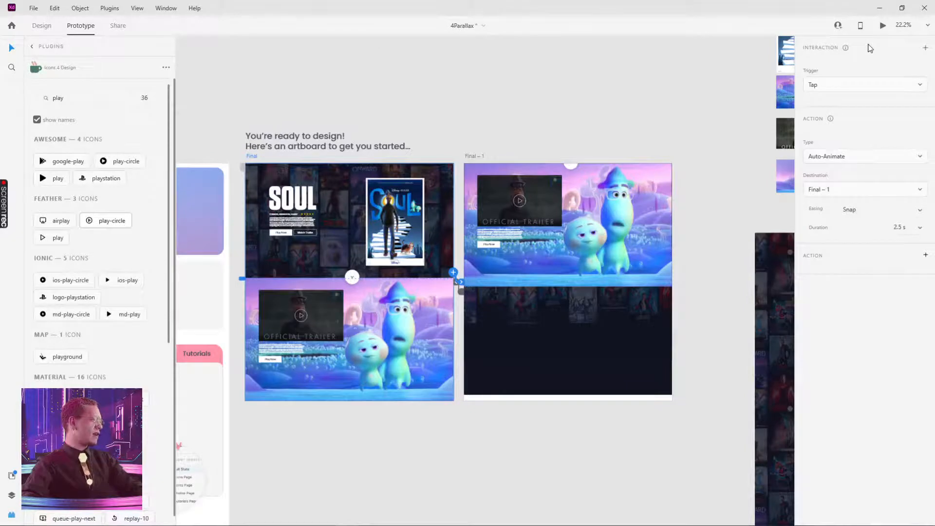
left_click(857, 86)
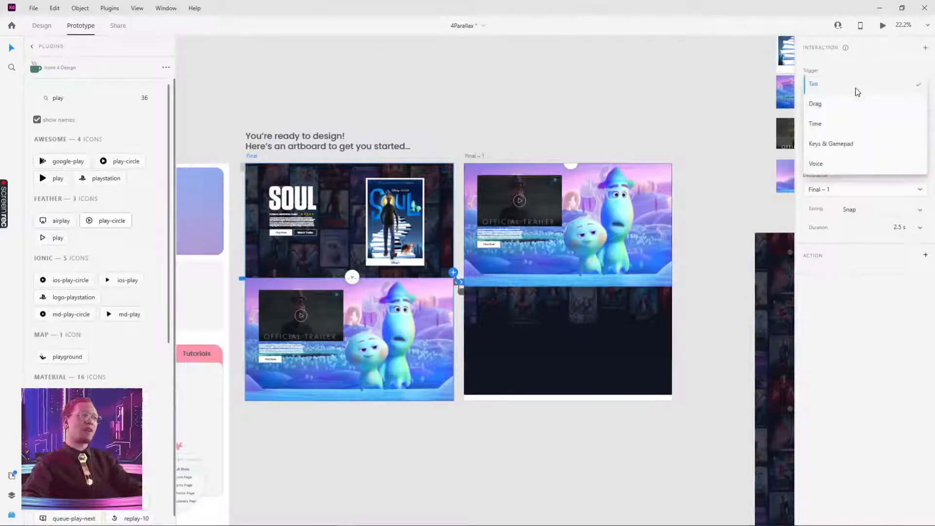
left_click(830, 125)
left_click(476, 157)
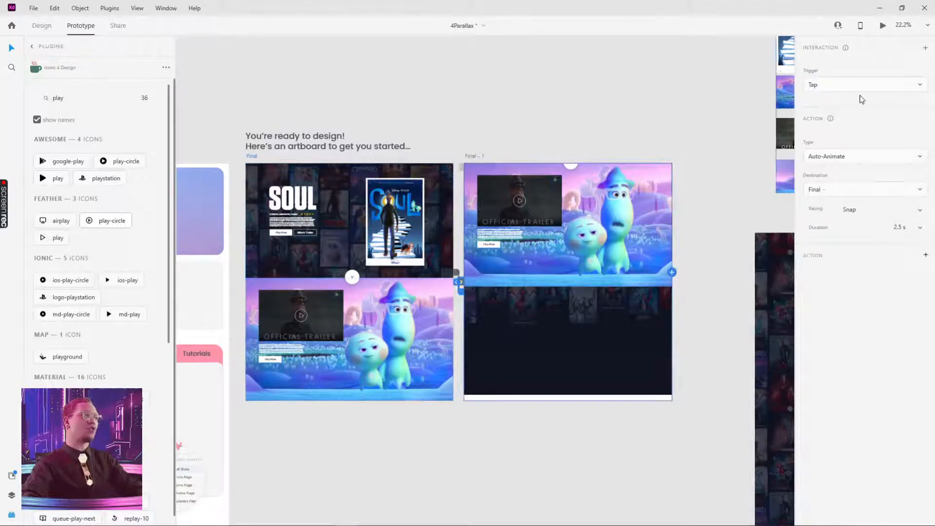
left_click(876, 87)
left_click(820, 124)
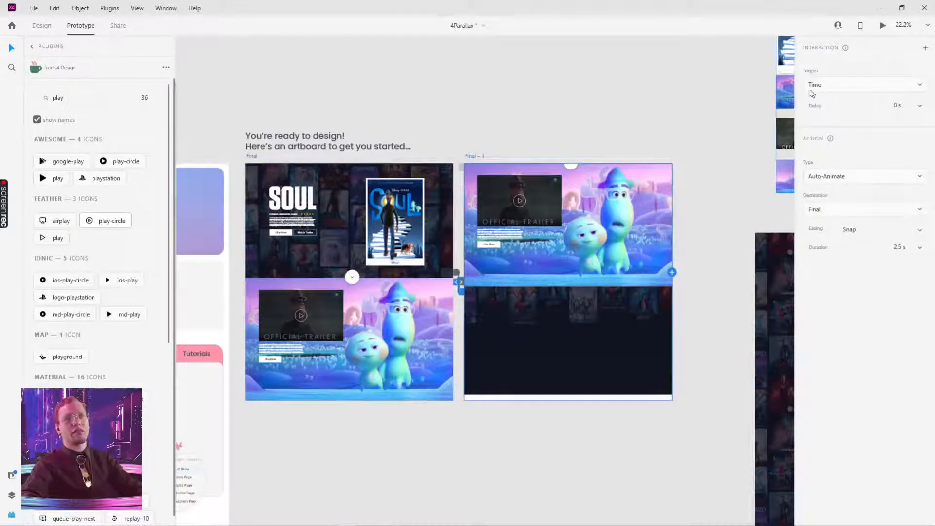
Step: Set the delay of the time trigger to 2 s on both the Final and Final – 1 artboards
left_click(252, 157)
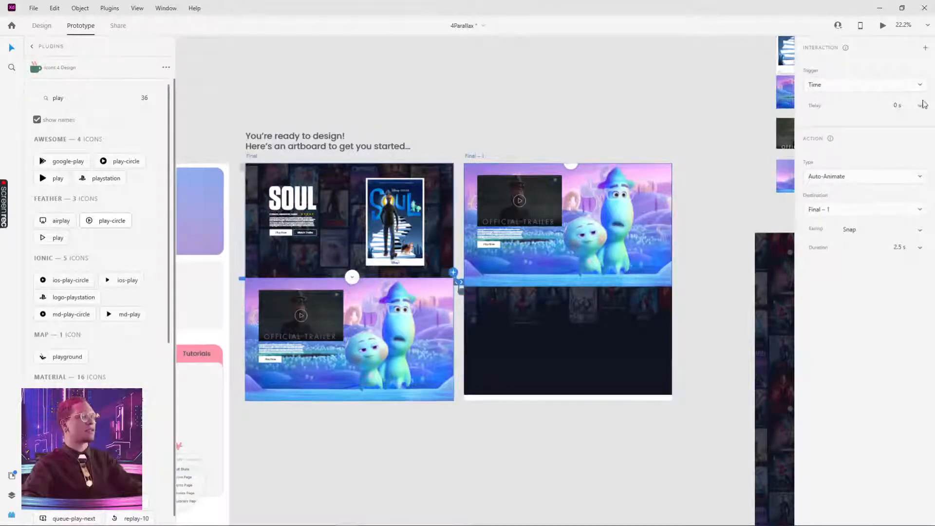
left_click(900, 105)
left_click_drag(898, 106, 890, 106)
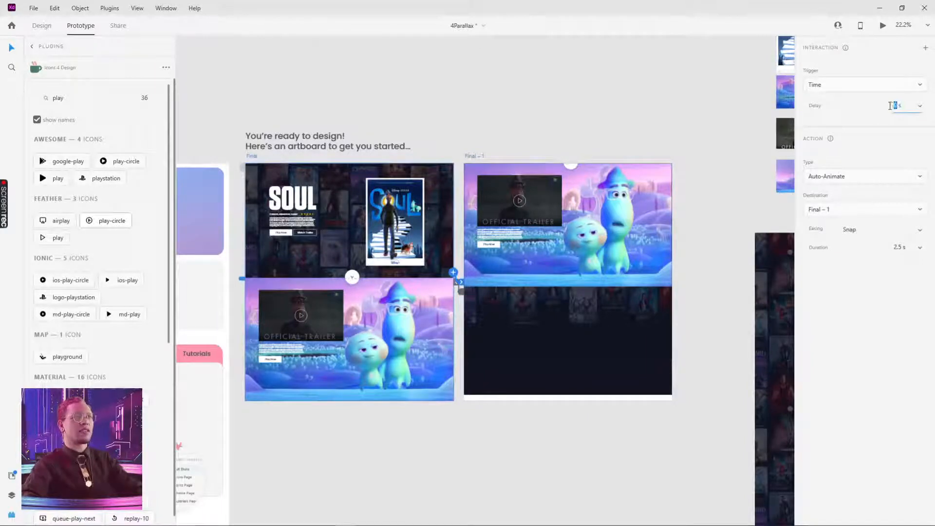
left_click(626, 65)
left_click(472, 157)
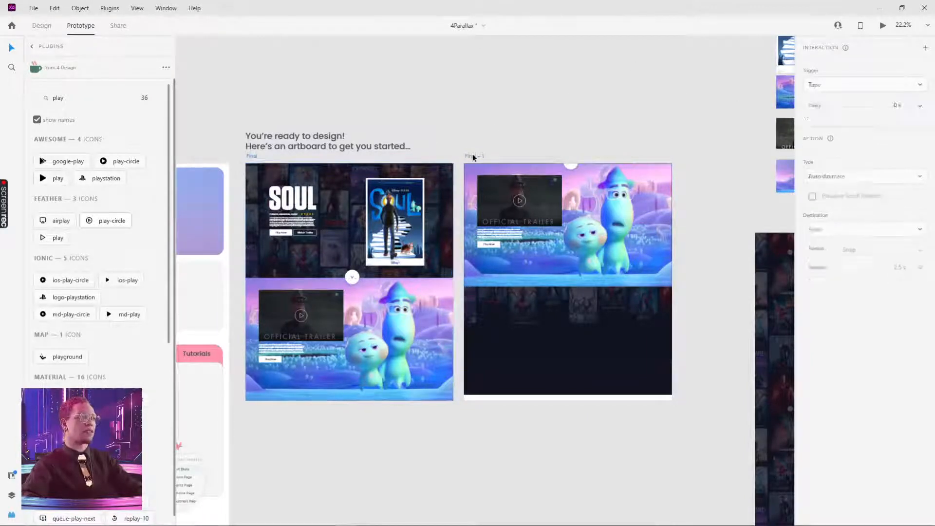
left_click_drag(897, 105, 889, 108)
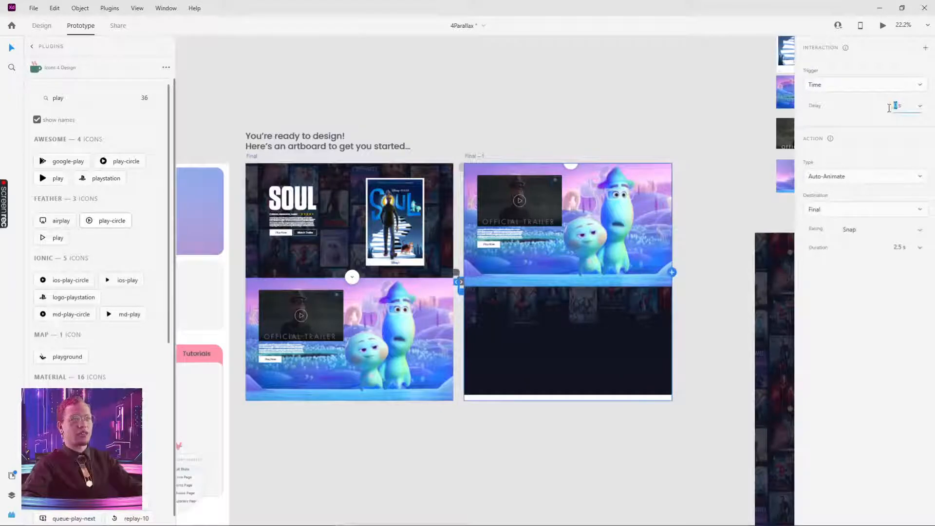
type("2s")
key("Return")
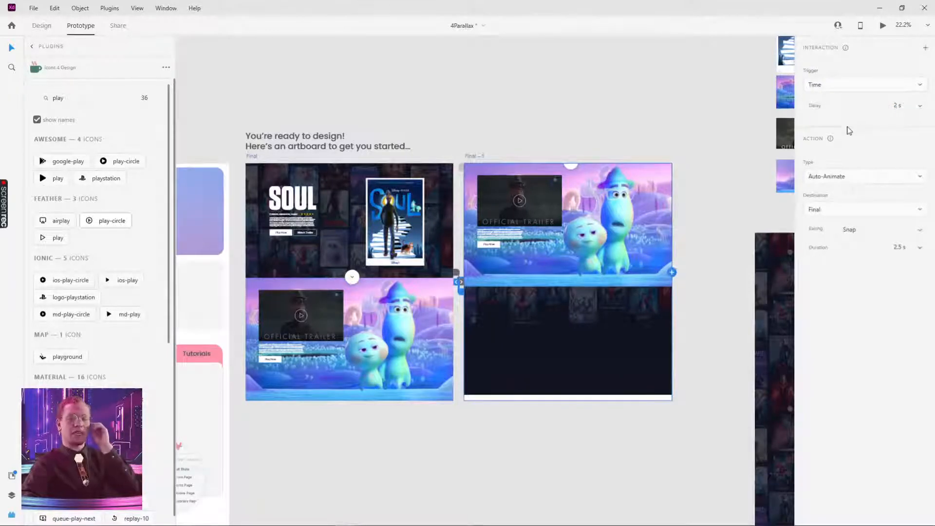
Step: Preview the timed transition in both directions, starting from the Final artboard, and close the preview
left_click(252, 156)
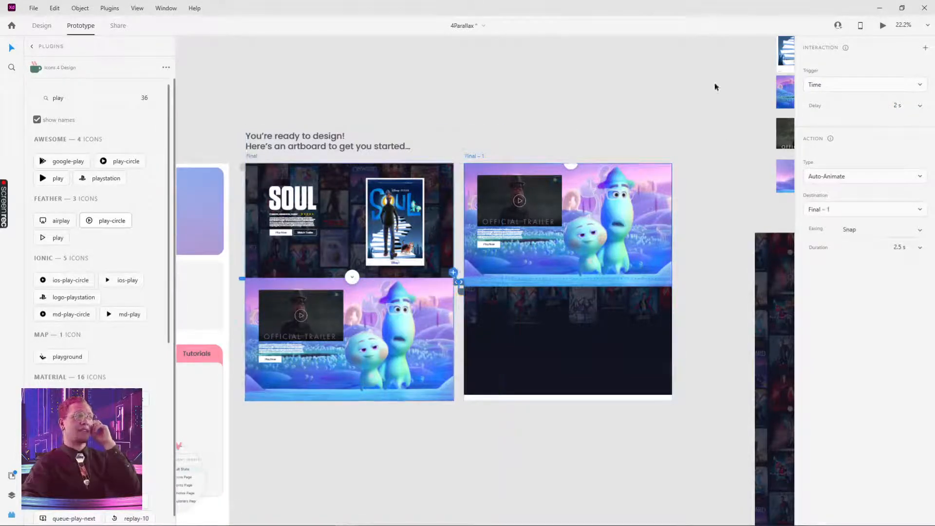
left_click(883, 25)
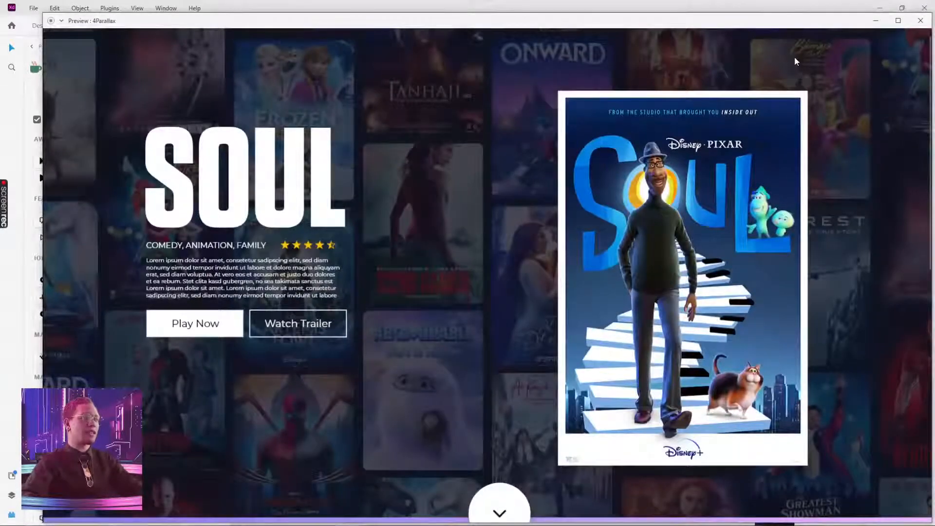
scroll(794, 57, "down", 10)
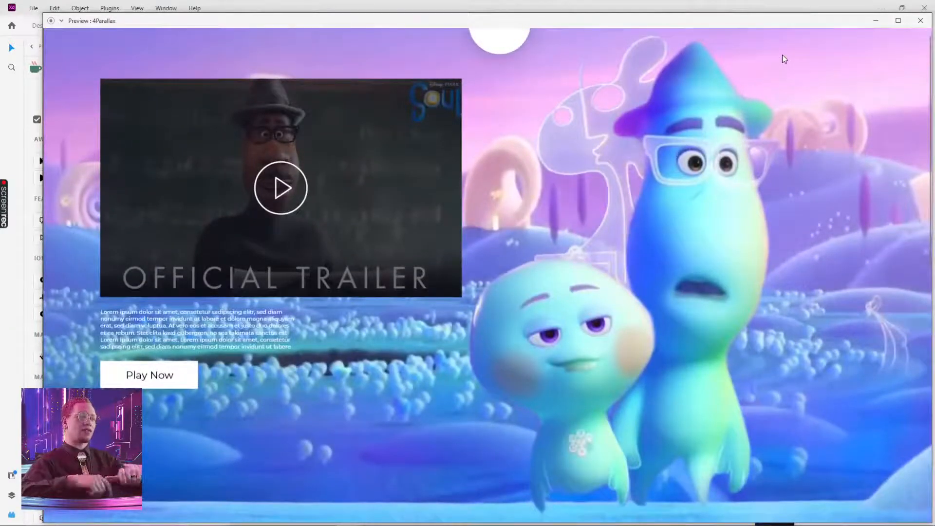
scroll(782, 55, "up", 10)
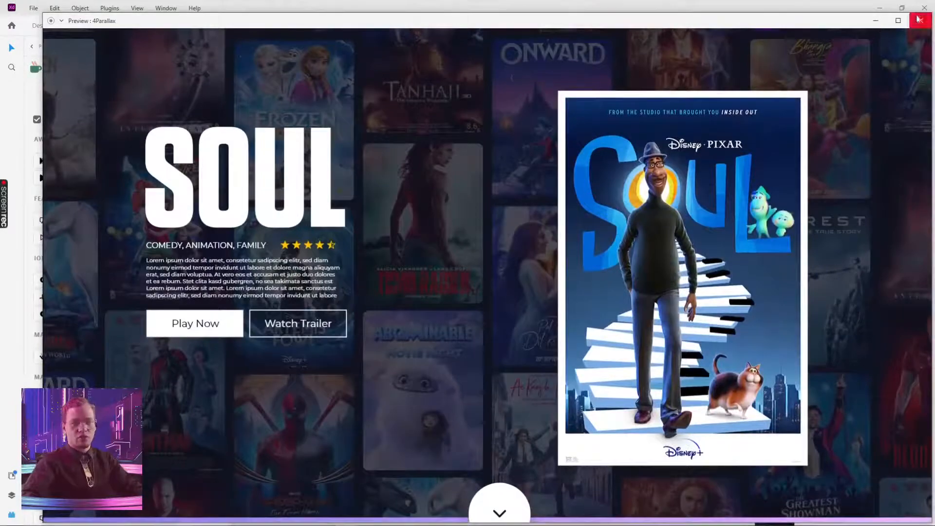
left_click(915, 24)
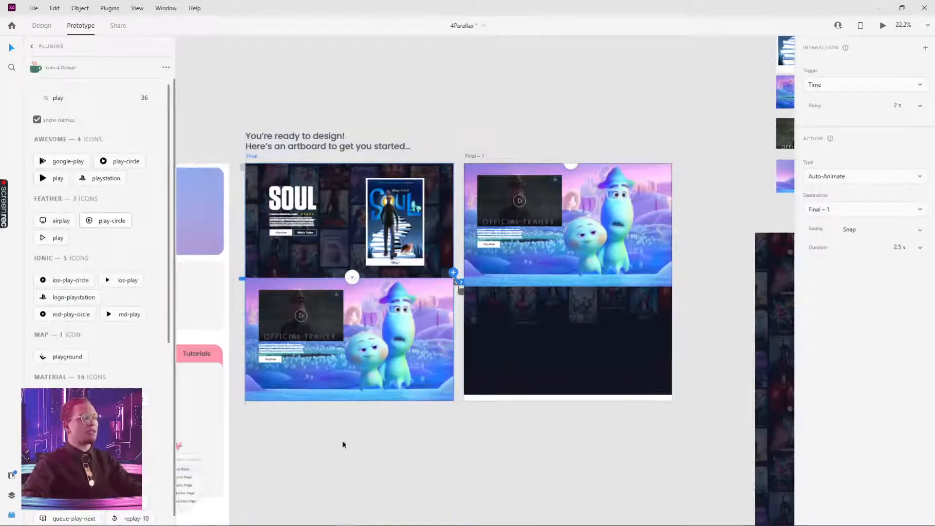
Step: In the Final artboard's design, move the foreground image of the two characters inside the content group down until it lies fully below the artboard
left_click_drag(344, 442, 403, 399)
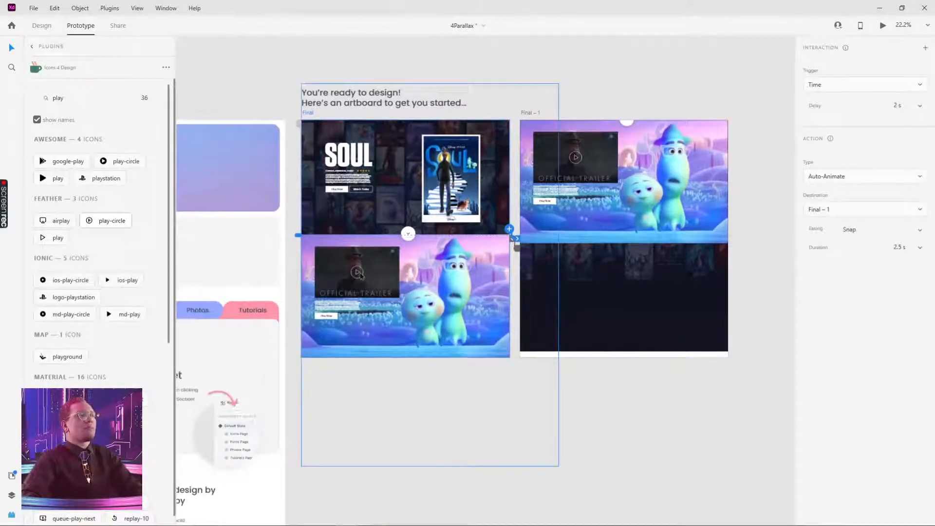
scroll(408, 312, "up", 4)
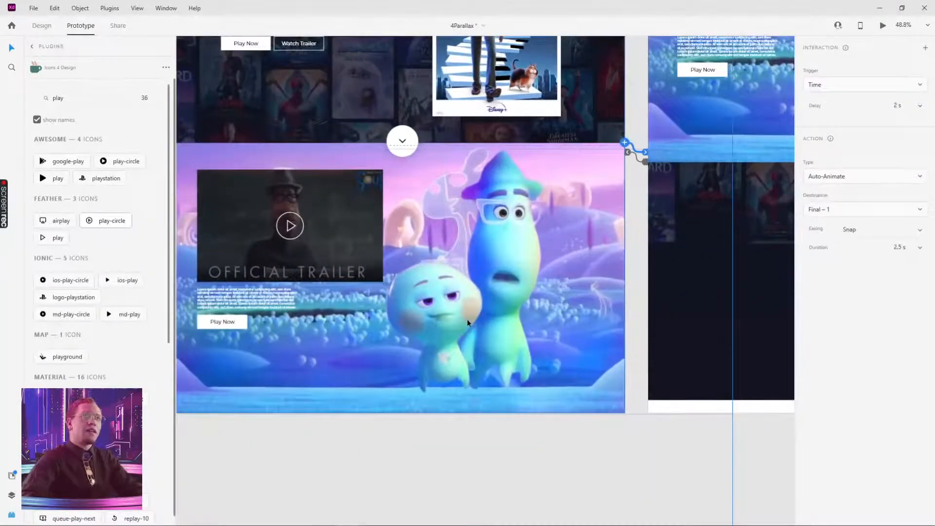
left_click(450, 319)
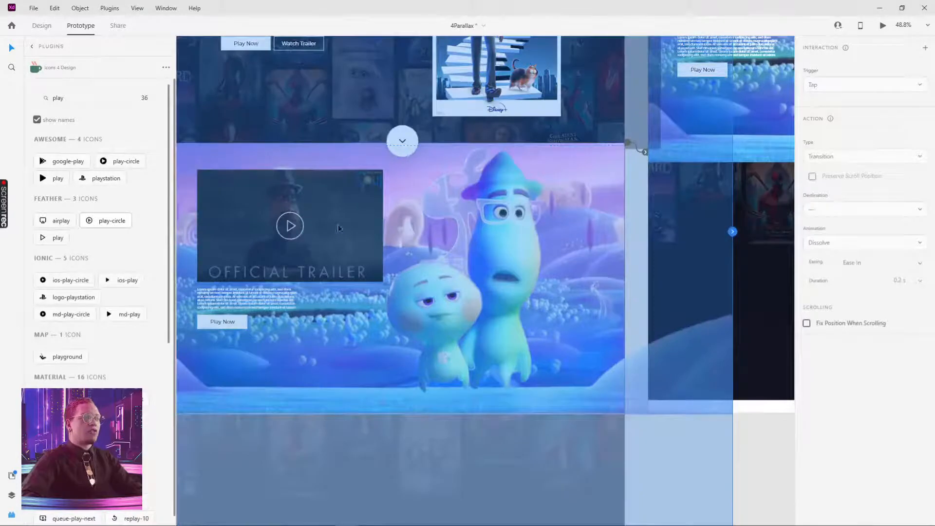
left_click(39, 26)
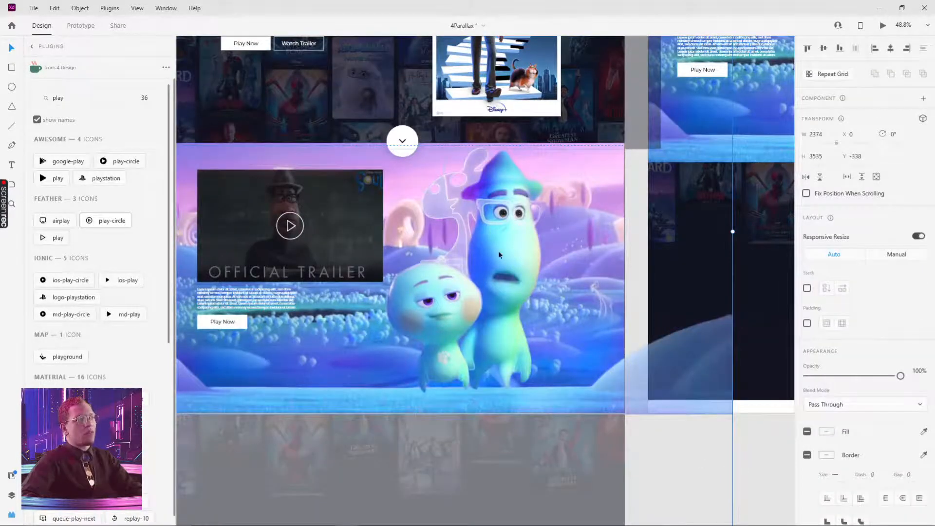
double_click(498, 250)
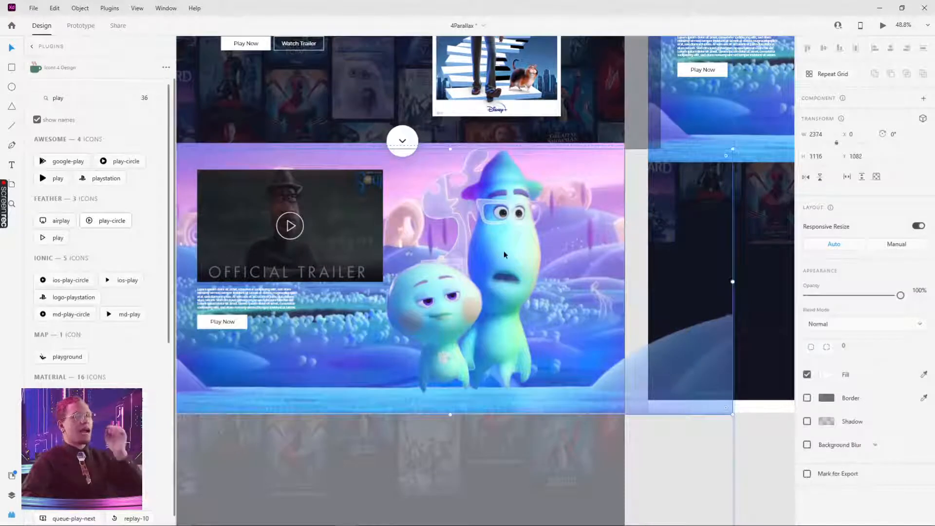
left_click_drag(504, 236, 505, 251)
left_click_drag(498, 350, 534, 265)
left_click(491, 82)
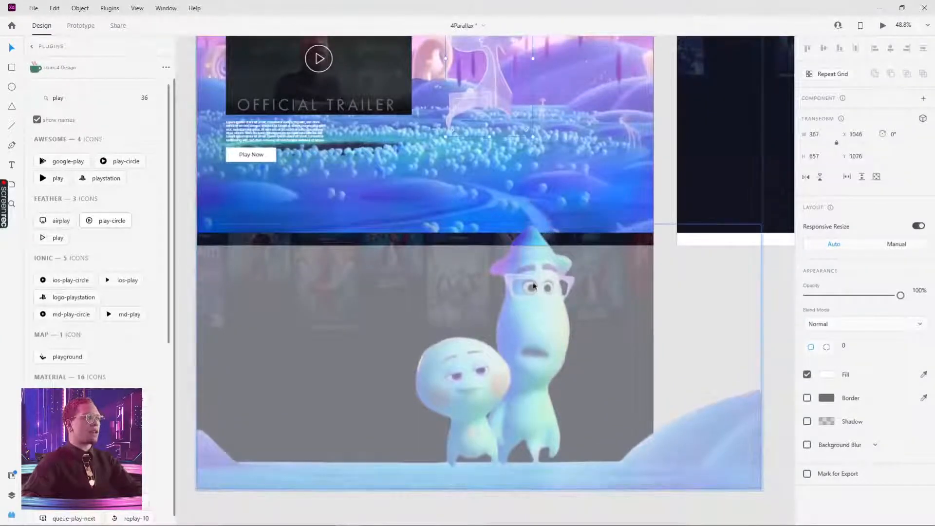
scroll(536, 294, "down", 3)
left_click_drag(536, 302, 533, 417)
left_click(686, 295)
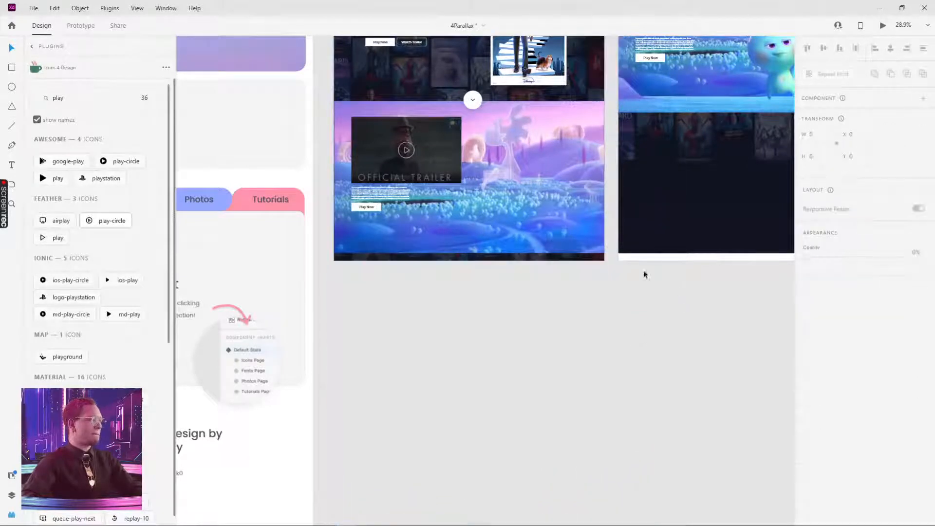
Step: Move the pale midground character image in the Final artboard down below the artboard's lower edge, to about Y 2271
left_click(508, 145)
left_click_drag(508, 131, 513, 300)
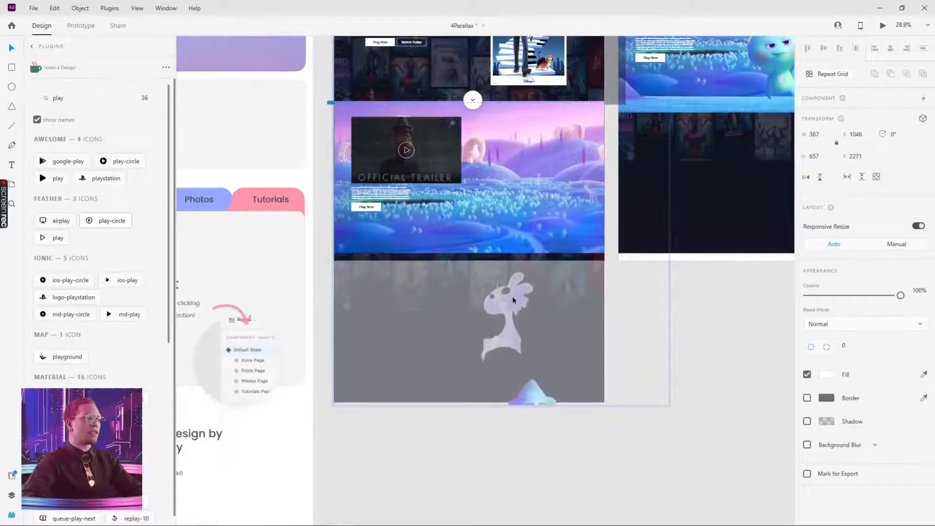
Step: Enlarge the Final artboard's landscape background image to about 2186 × 1230, extending past both sides, and place it at about X -133, Y 1060
left_click(533, 198)
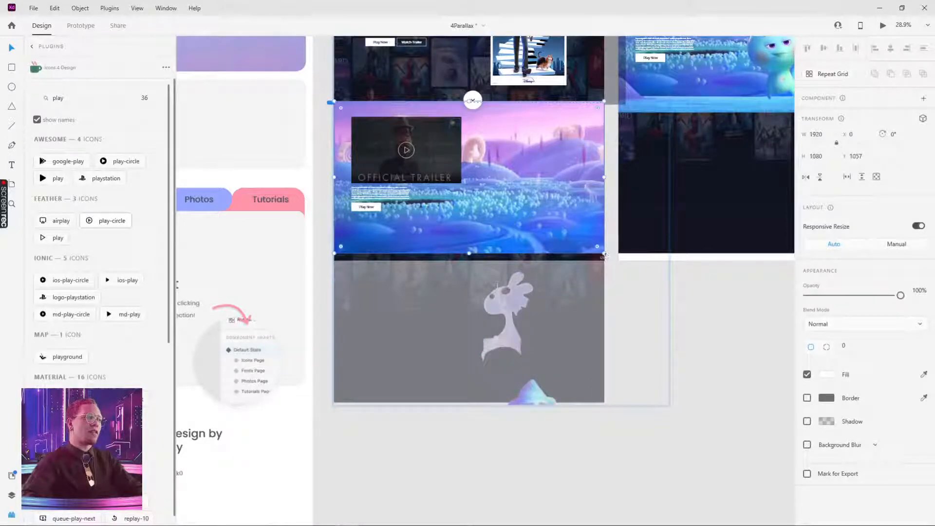
left_click_drag(605, 254, 617, 262)
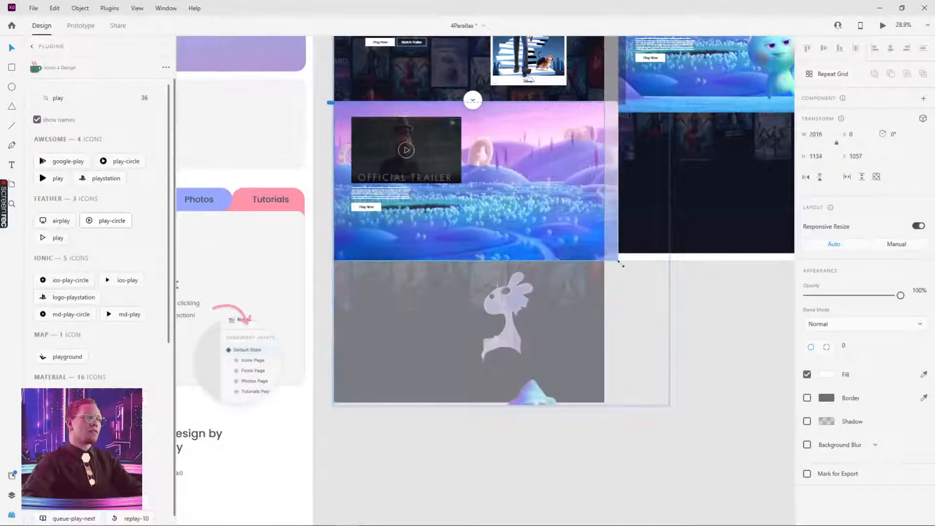
left_click_drag(333, 102, 313, 85)
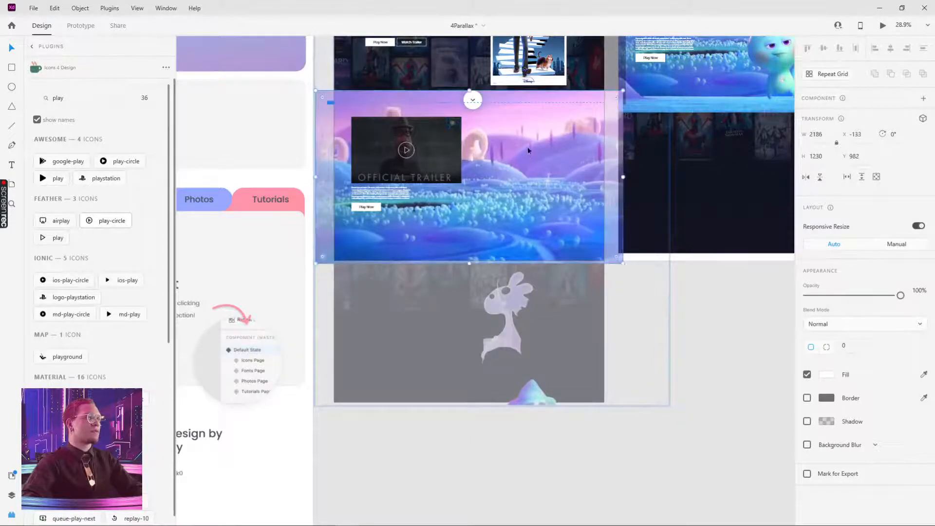
left_click_drag(528, 147, 528, 159)
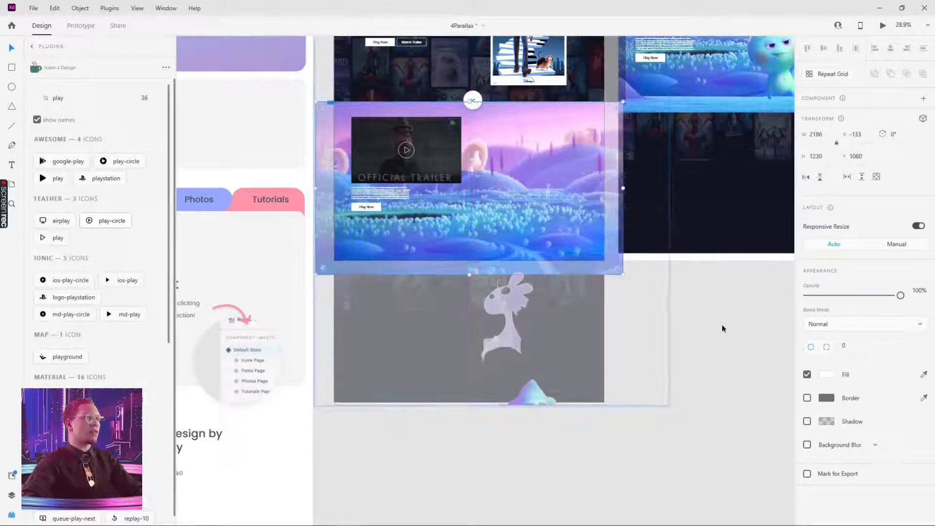
left_click(722, 324)
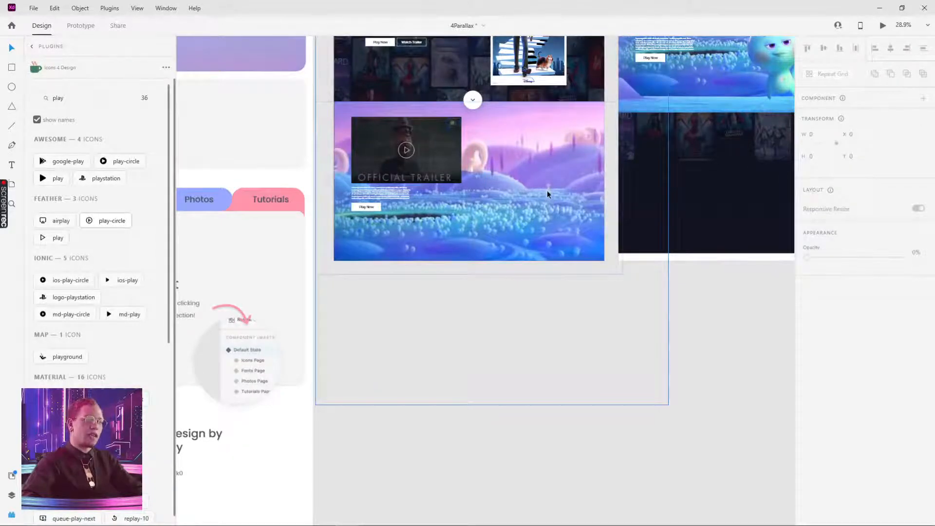
Step: Preview the page from the Final artboard, scroll back and forth through the poster and trailer sections, and close the preview
left_click_drag(530, 194, 592, 359)
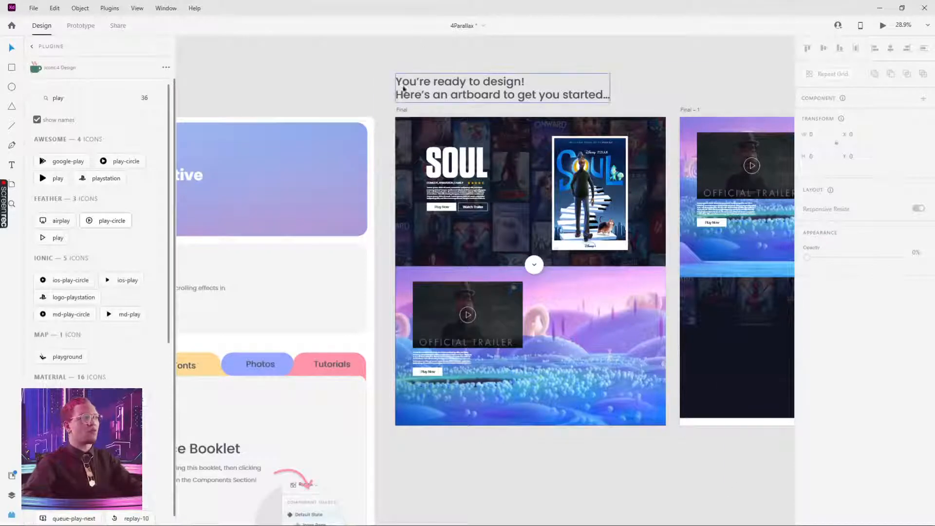
left_click(403, 110)
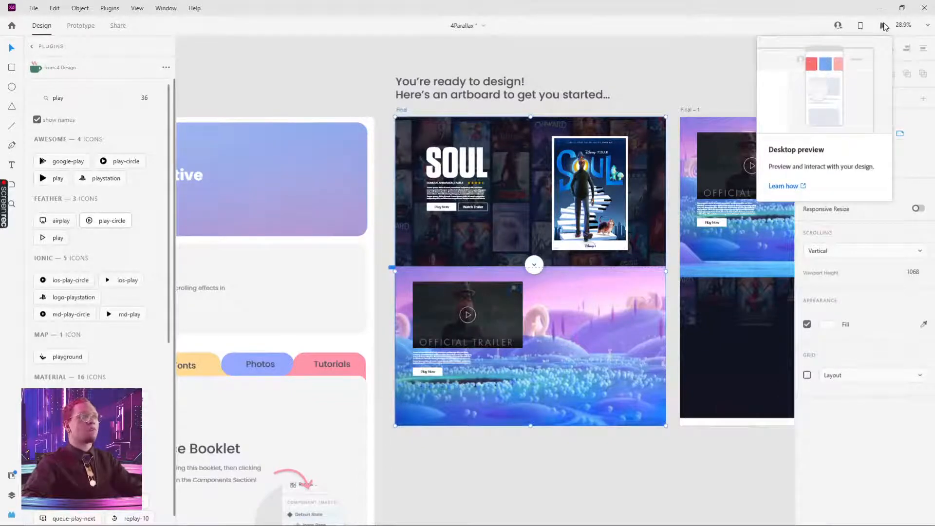
left_click_drag(724, 433, 592, 325)
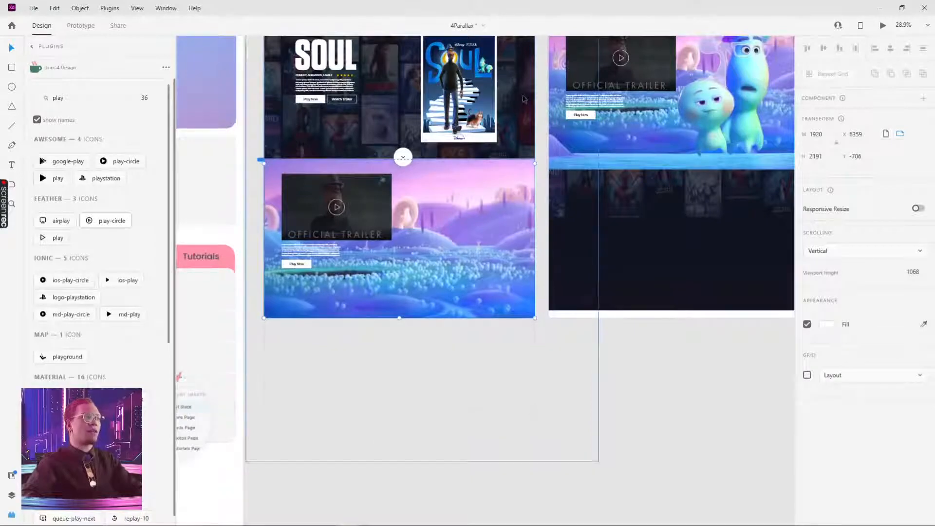
left_click_drag(520, 91, 612, 238)
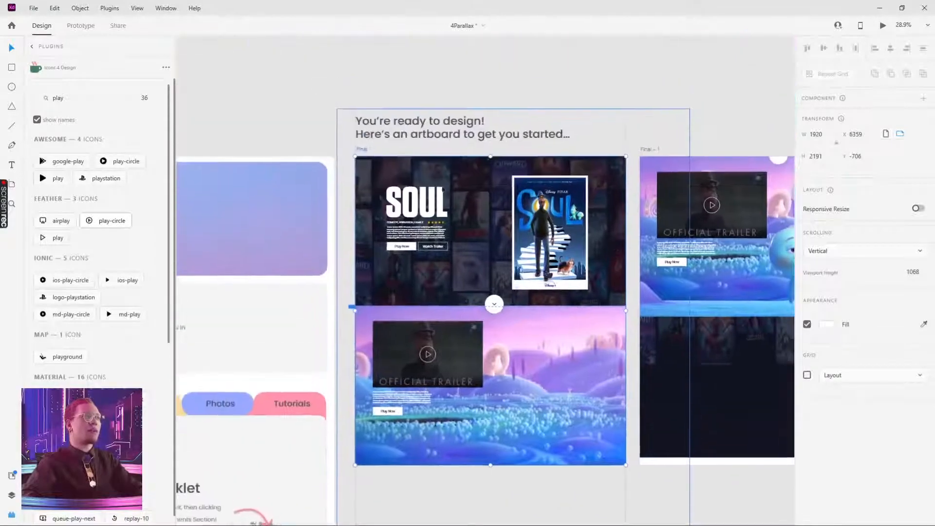
left_click(883, 27)
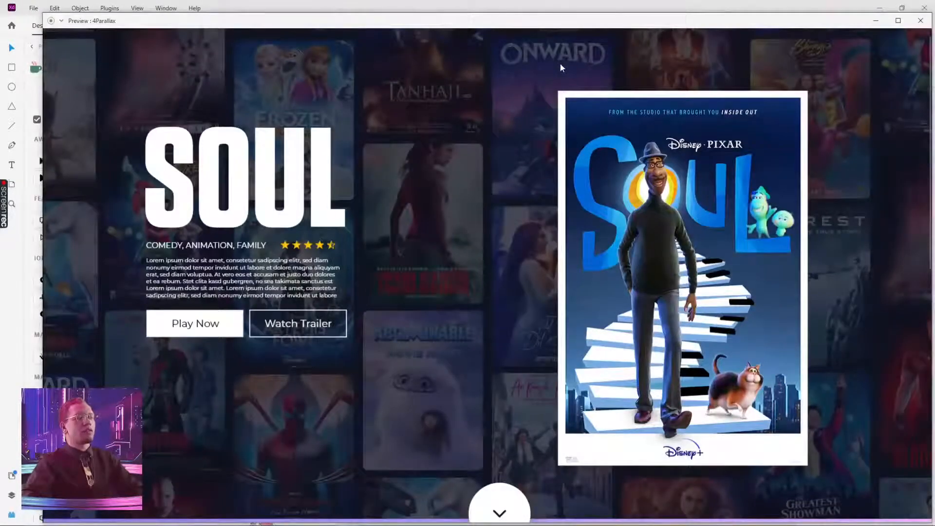
scroll(561, 67, "down", 10)
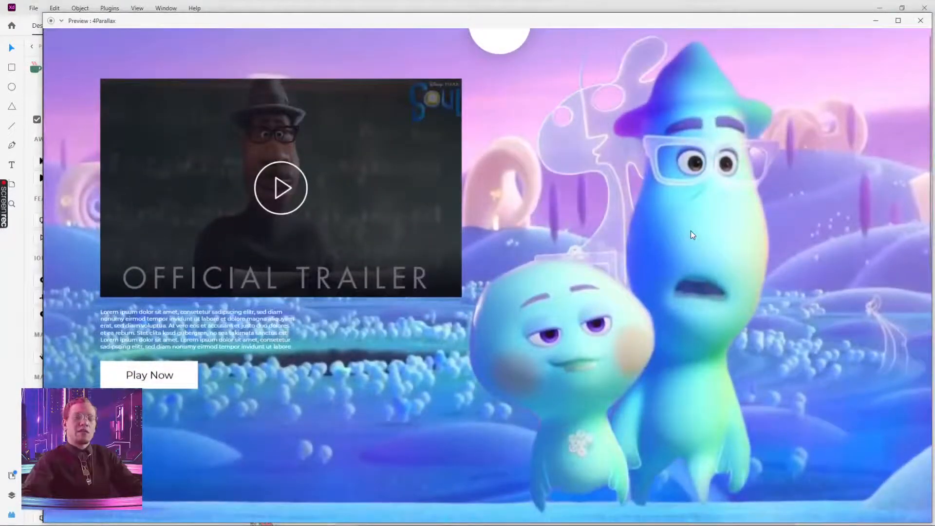
scroll(691, 235, "up", 10)
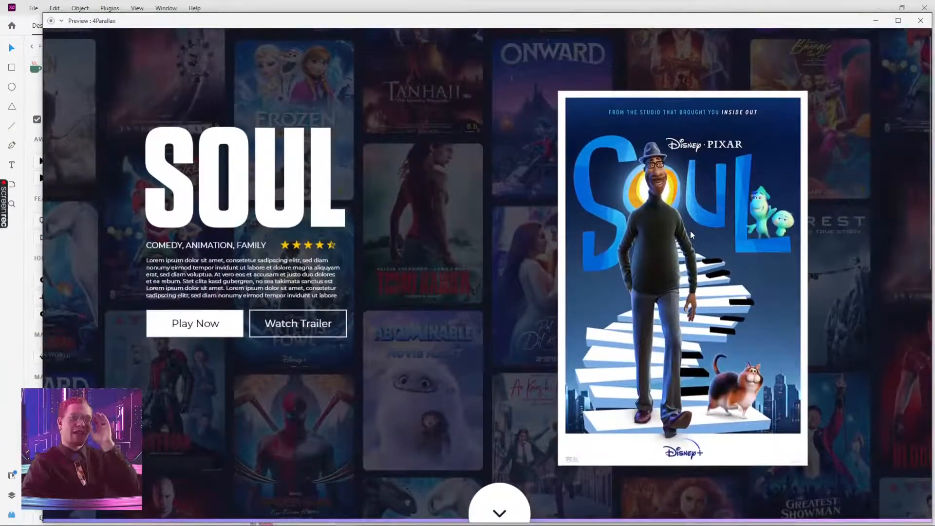
scroll(690, 232, "down", 10)
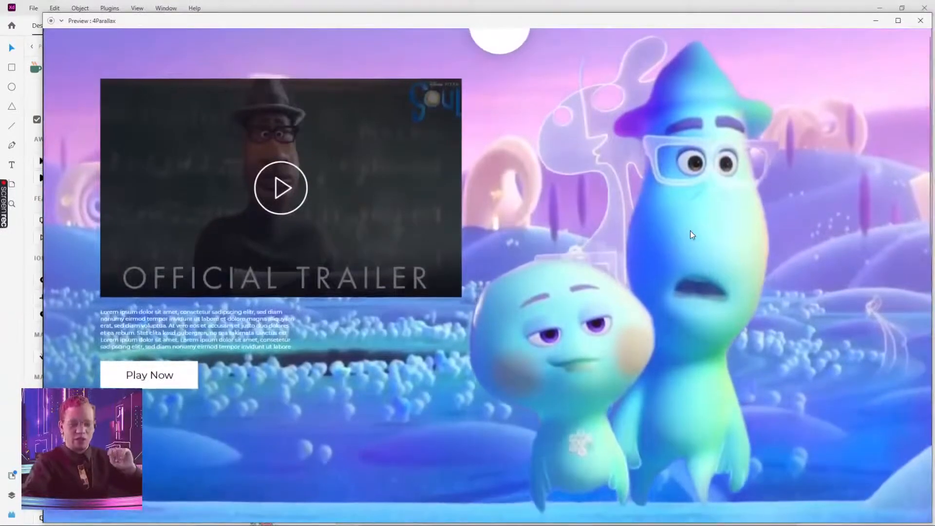
scroll(690, 230, "up", 10)
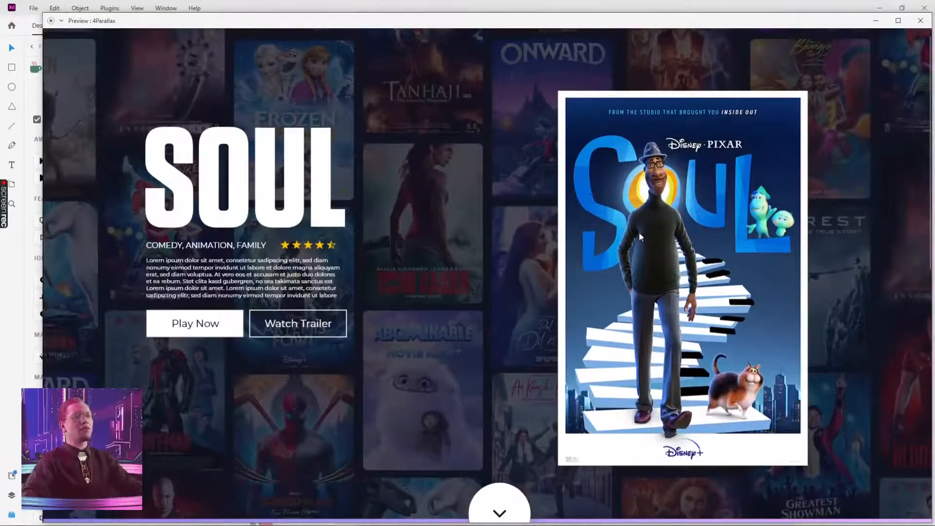
scroll(641, 237, "down", 10)
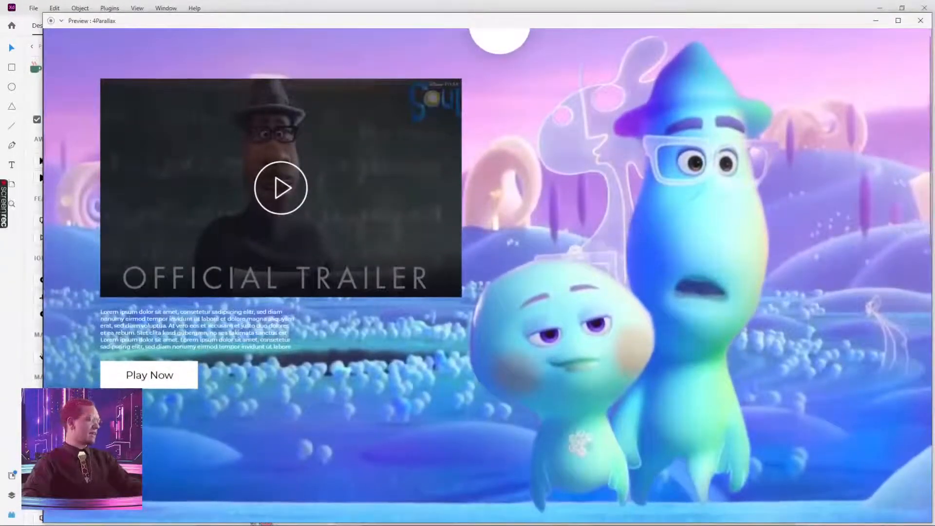
scroll(591, 4, "up", 10)
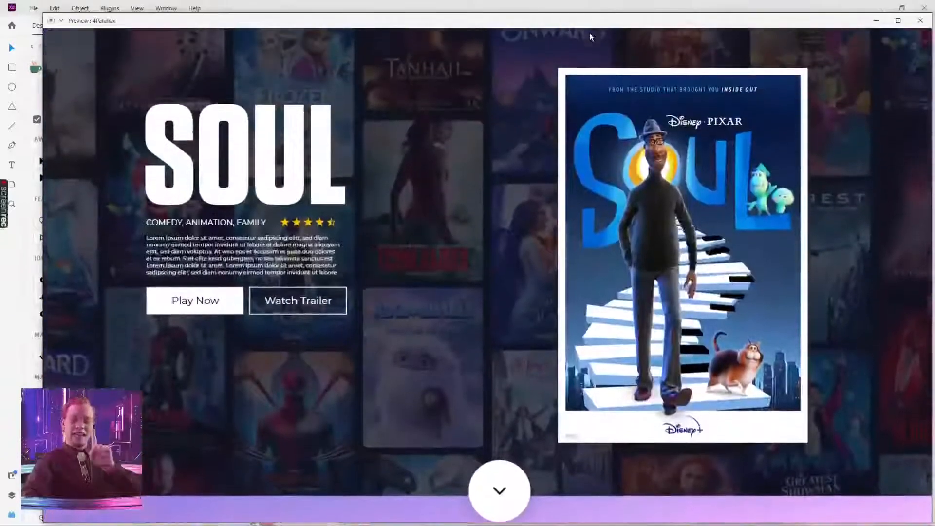
scroll(732, 5, "down", 1)
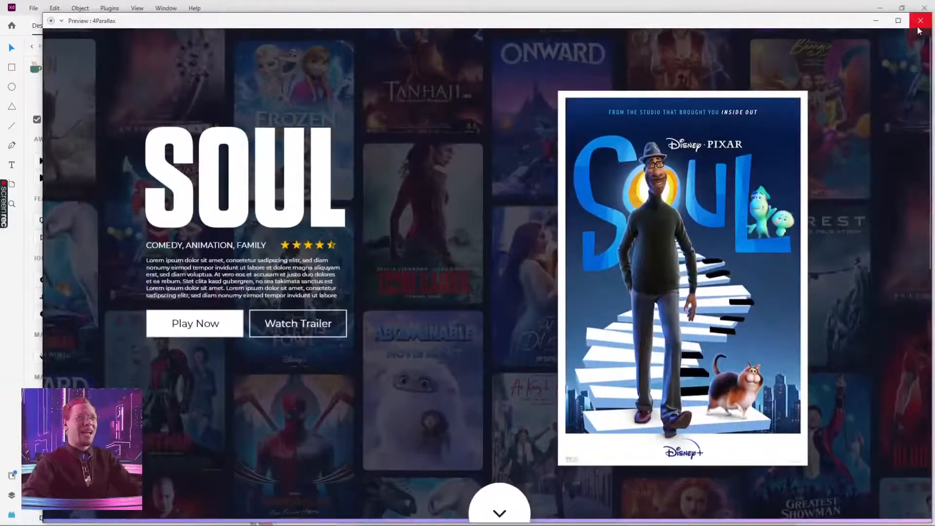
left_click(921, 22)
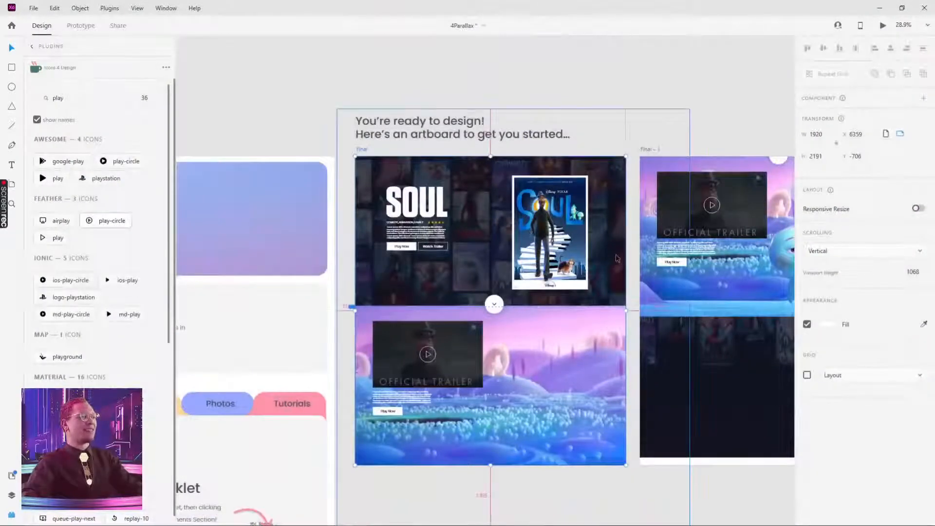
Step: Try to take the movie-poster background component out of the Final artboard's content group by moving it away and cutting and pasting it outside
left_click(366, 256)
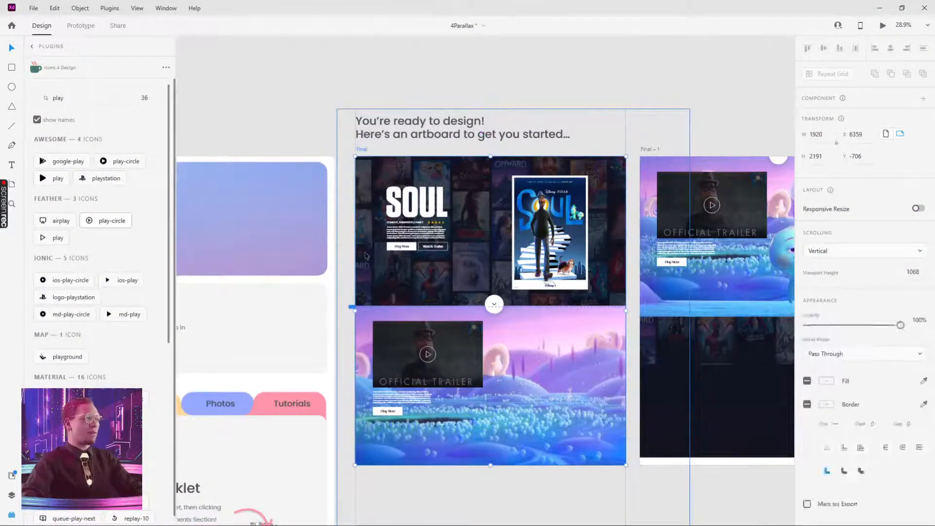
double_click(369, 242)
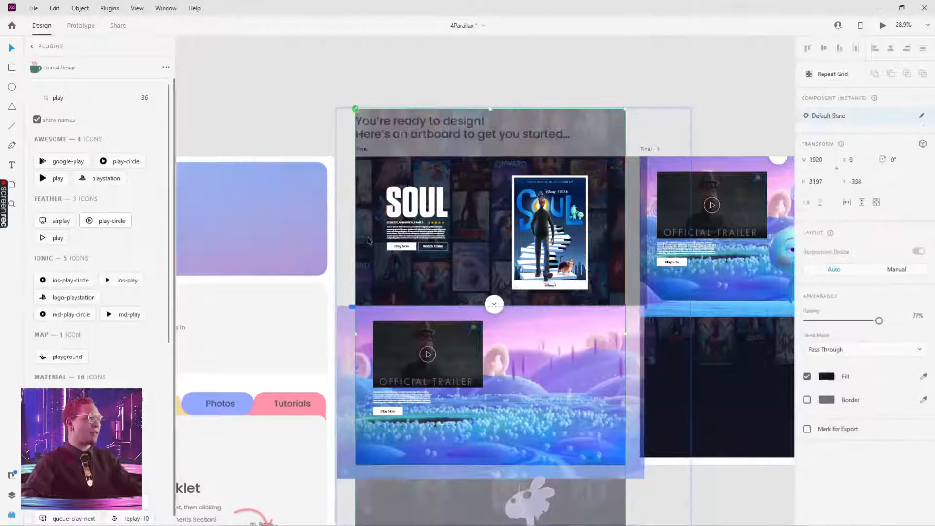
left_click(368, 240)
scroll(744, 478, "down", 3)
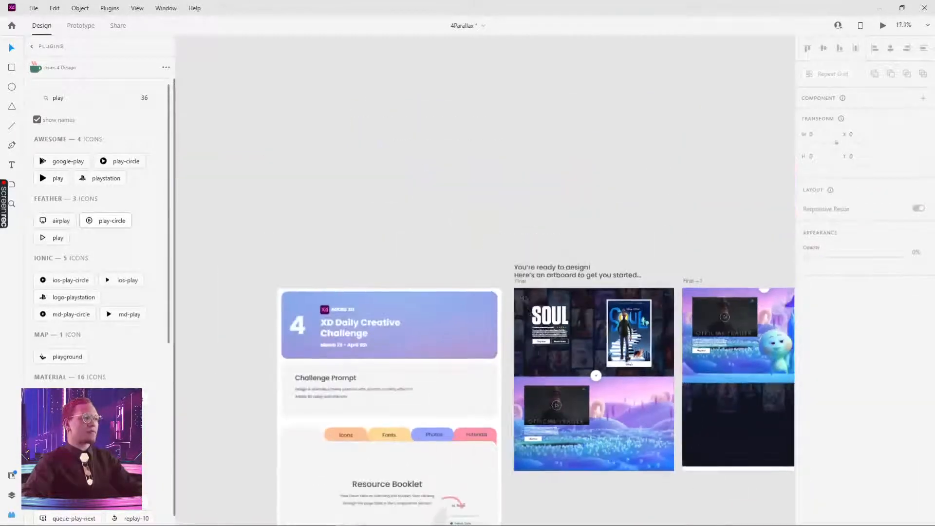
left_click(518, 302)
double_click(518, 302)
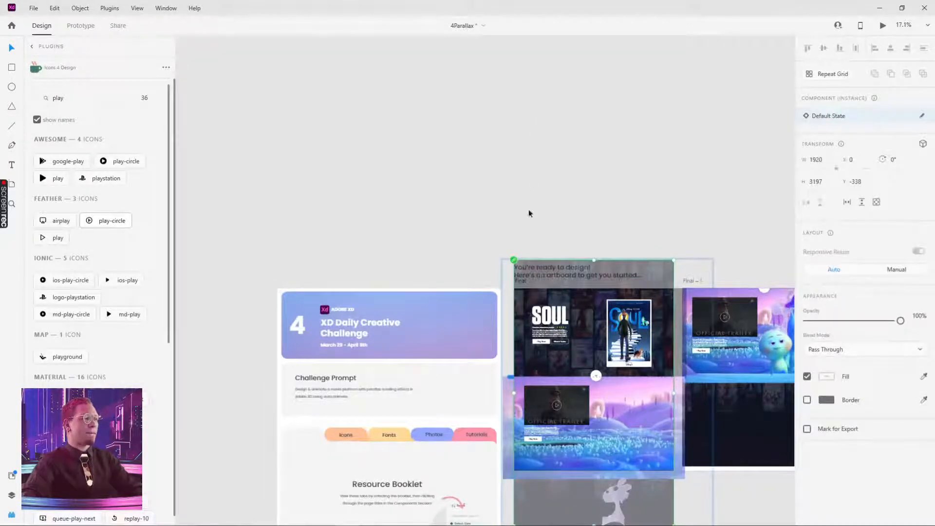
left_click(557, 173)
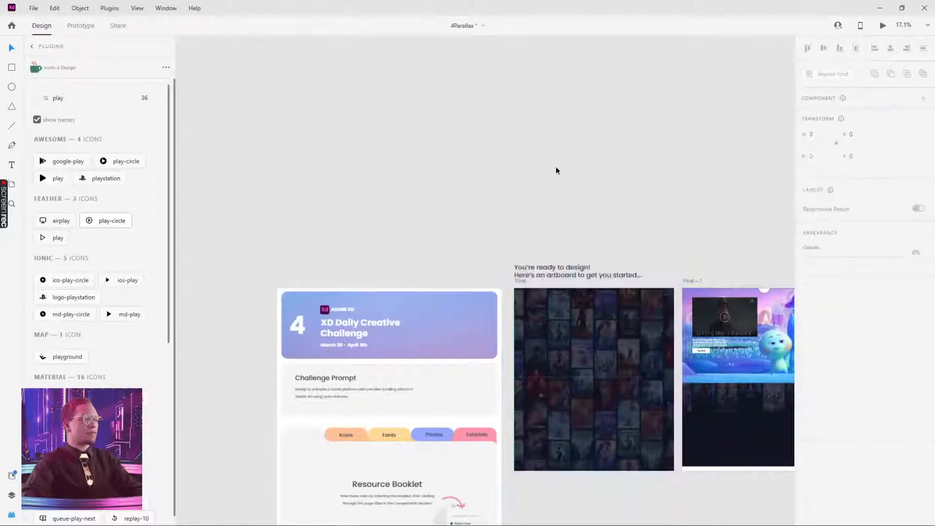
double_click(519, 304)
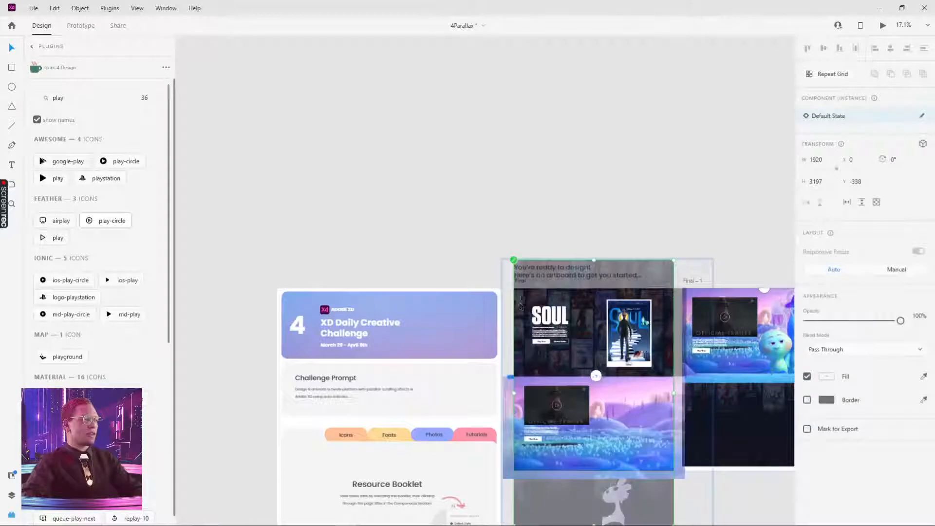
left_click_drag(520, 306, 321, 146)
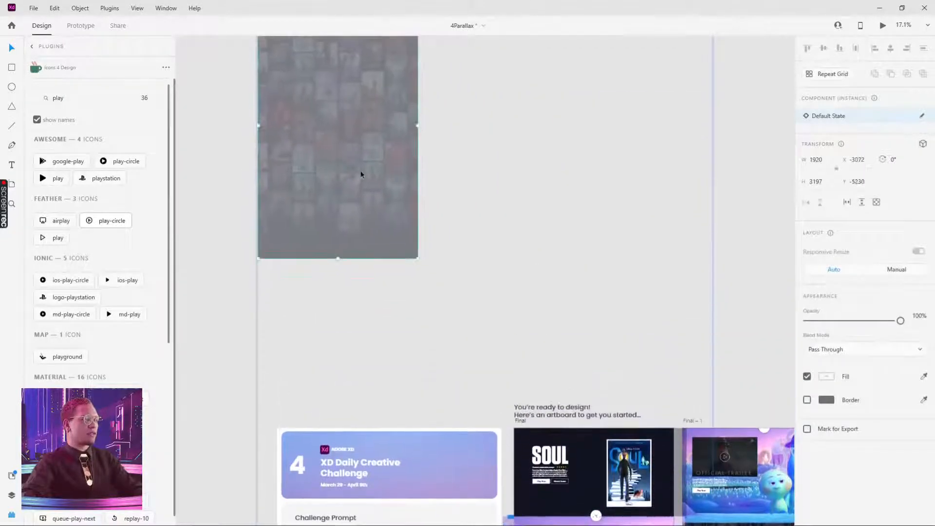
key("ctrl+x")
left_click(562, 224)
key("ctrl+v")
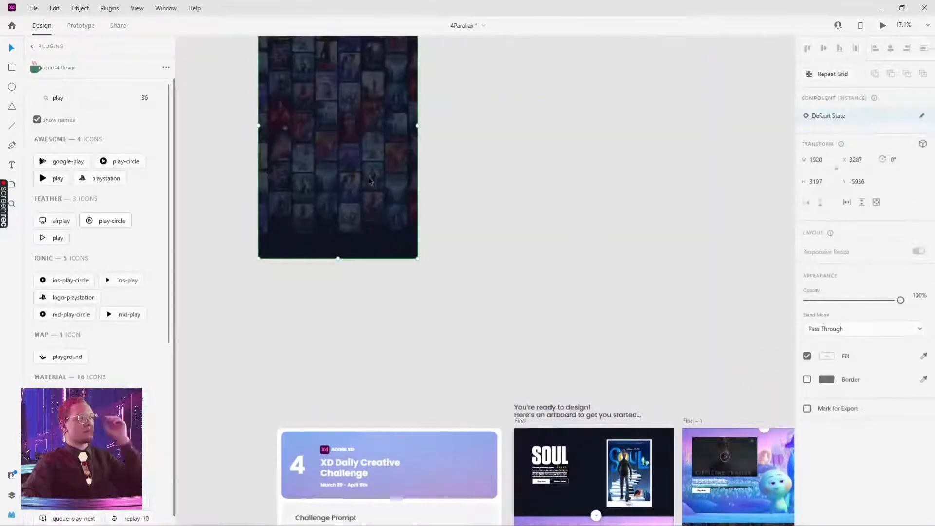
Step: Undo the removal of the movie-poster background component from the Final artboard and deselect everything
key("ctrl+z")
key("ctrl+z")
key("ctrl+z")
key("ctrl+z")
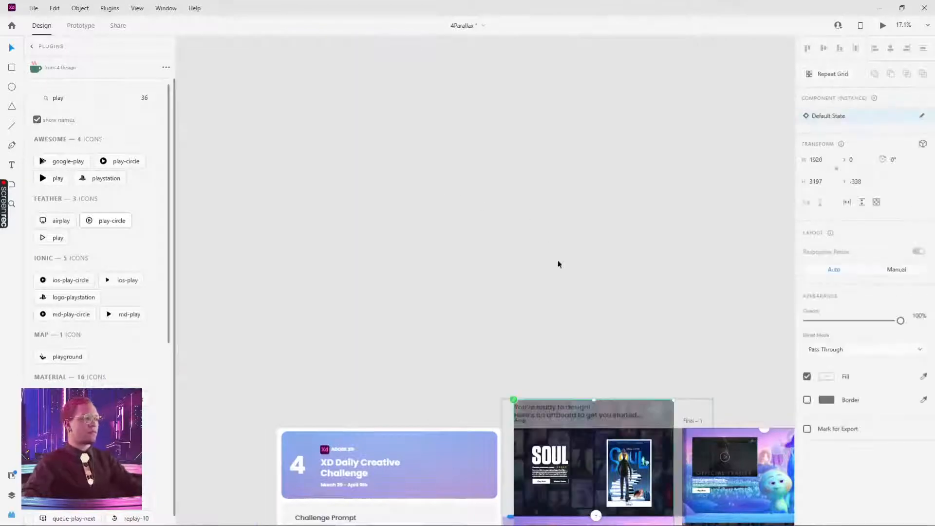
left_click_drag(603, 279, 514, 89)
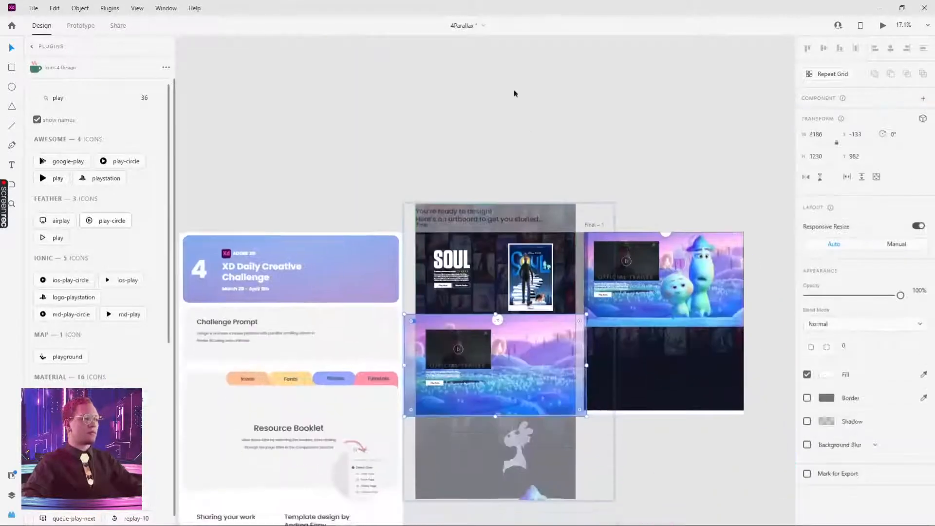
left_click(516, 119)
Step: Enter the content group on the Final – 1 artboard and select its full-height dark overlay with 77% opacity
scroll(502, 120, "down", 1)
scroll(472, 158, "up", 3)
scroll(472, 159, "up", 1)
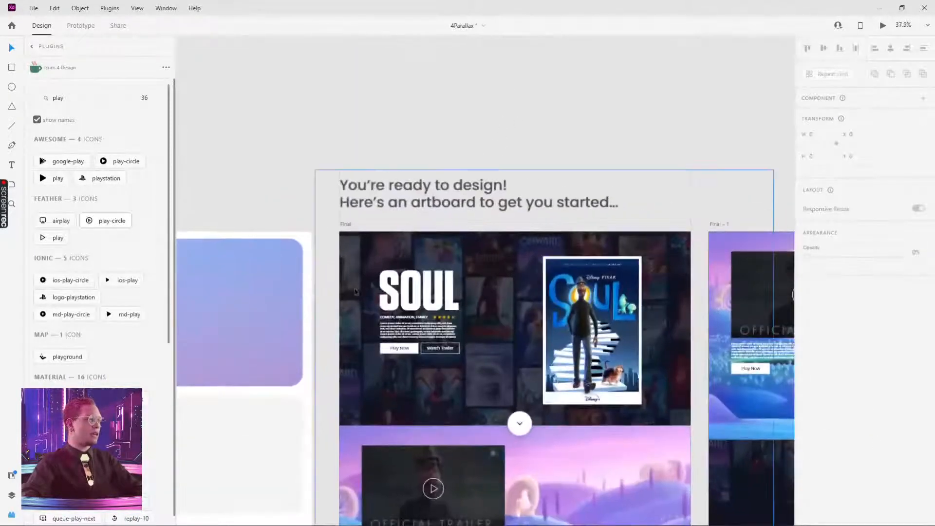
left_click_drag(498, 258, 210, 145)
left_click_drag(606, 106, 569, 257)
left_click(588, 300)
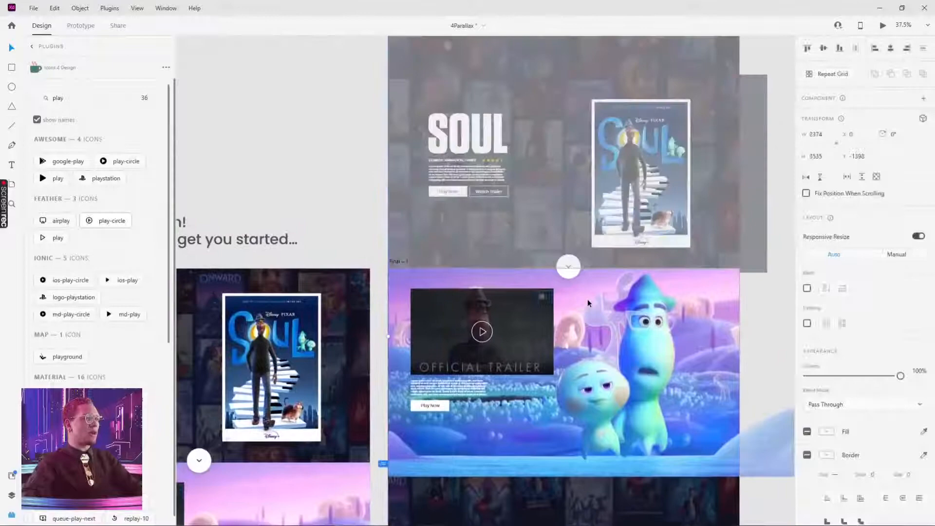
double_click(531, 169)
double_click(547, 159)
left_click_drag(567, 124, 483, 238)
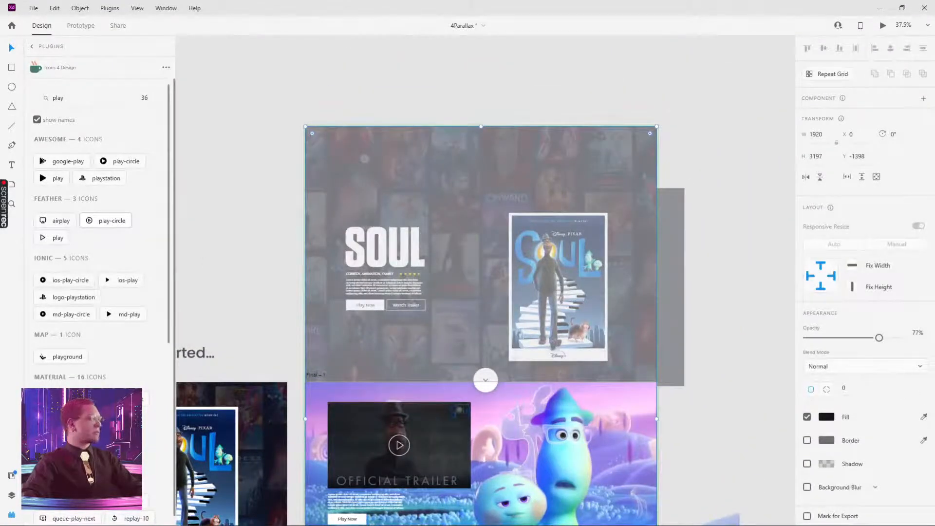
Step: Show the artboard's layers and select Group 856, the poster columns inside the mask group of Component 2 – 5
left_click(11, 497)
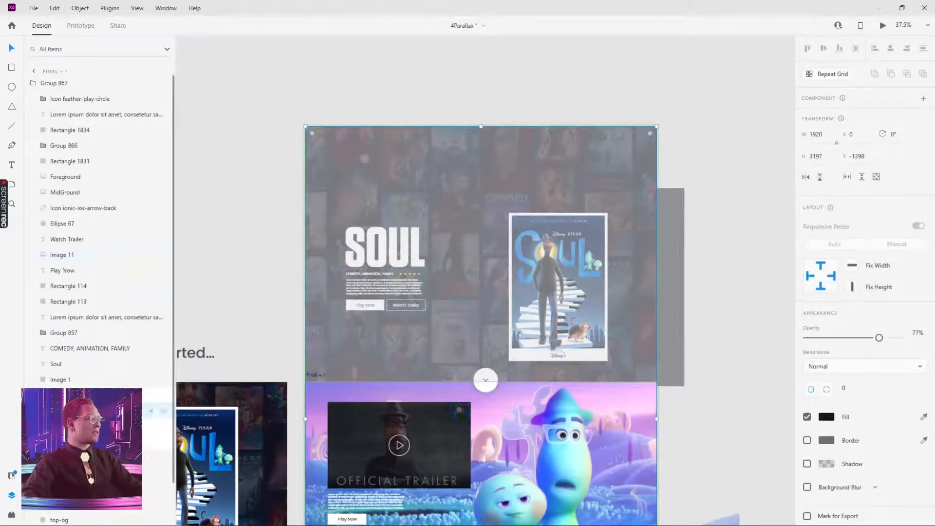
left_click(98, 395)
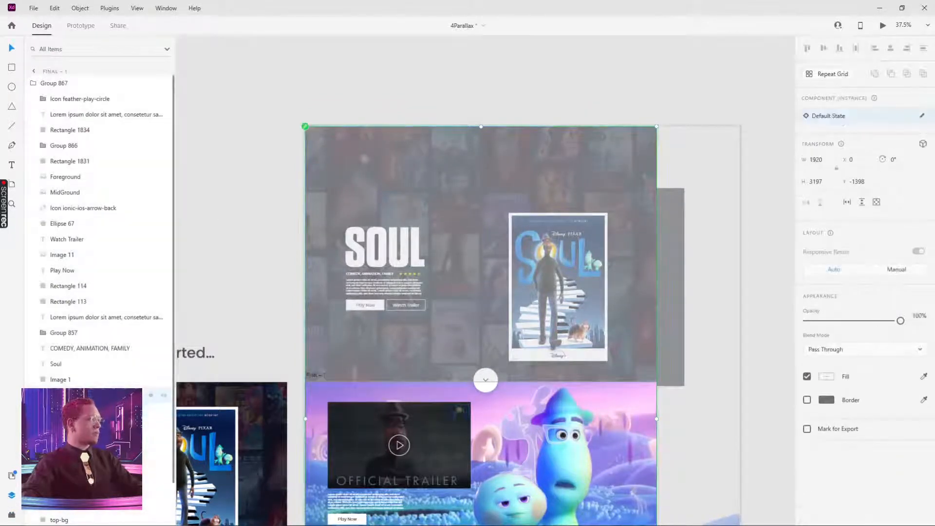
left_click(97, 411)
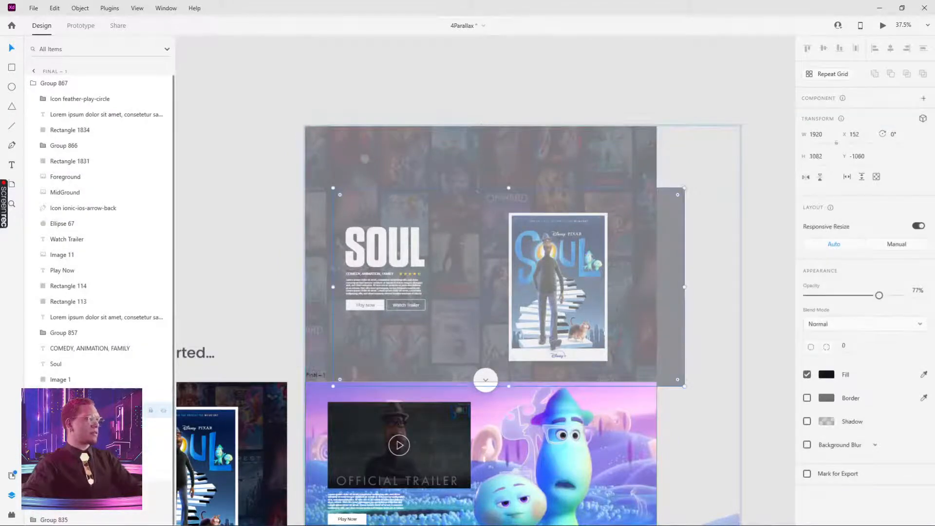
left_click(97, 427)
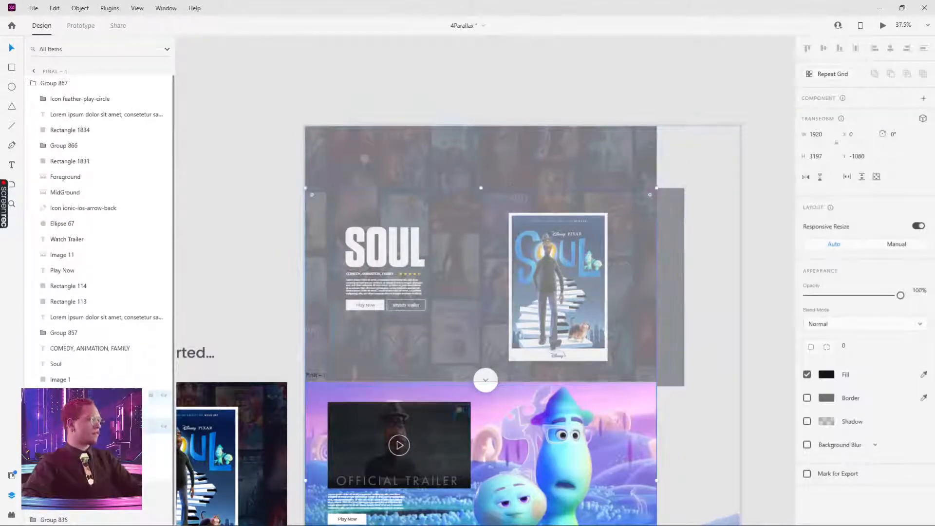
left_click(97, 395)
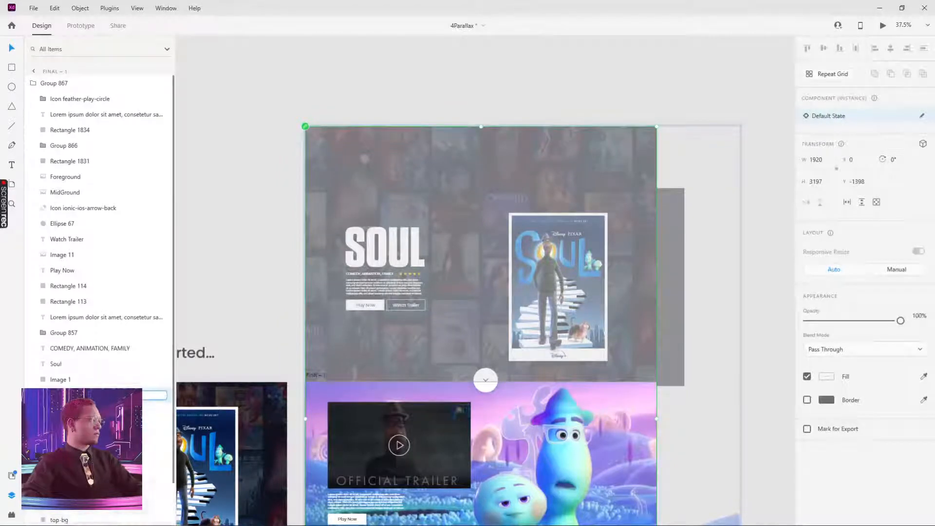
left_click(54, 427)
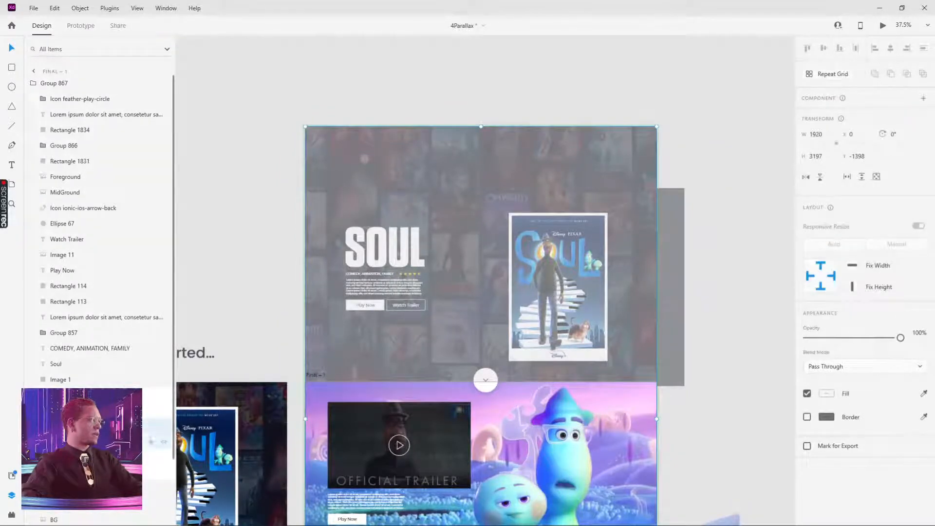
left_click(62, 457)
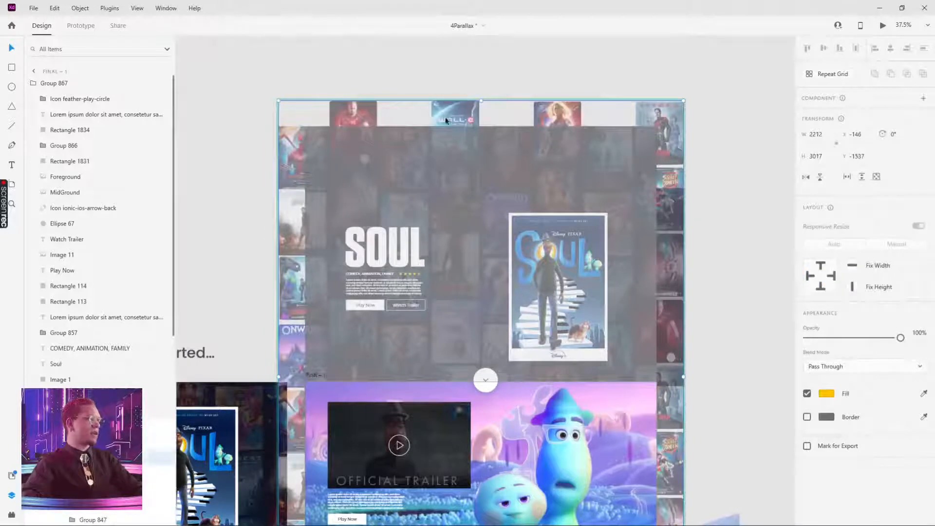
Step: Select Group 855 and Group 841 and move this first poster column straight up to Y -2107
scroll(92, 341, "down", 3)
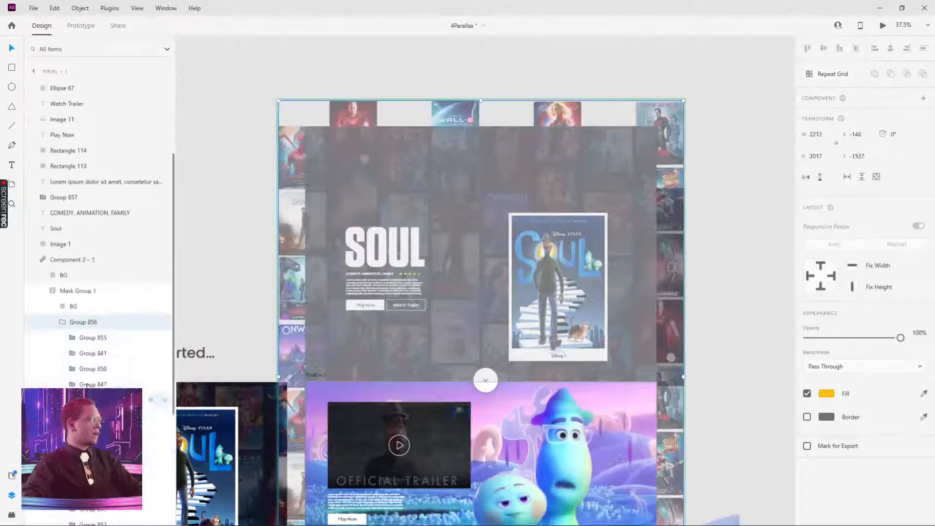
left_click(93, 338)
scroll(258, 291, "down", 2)
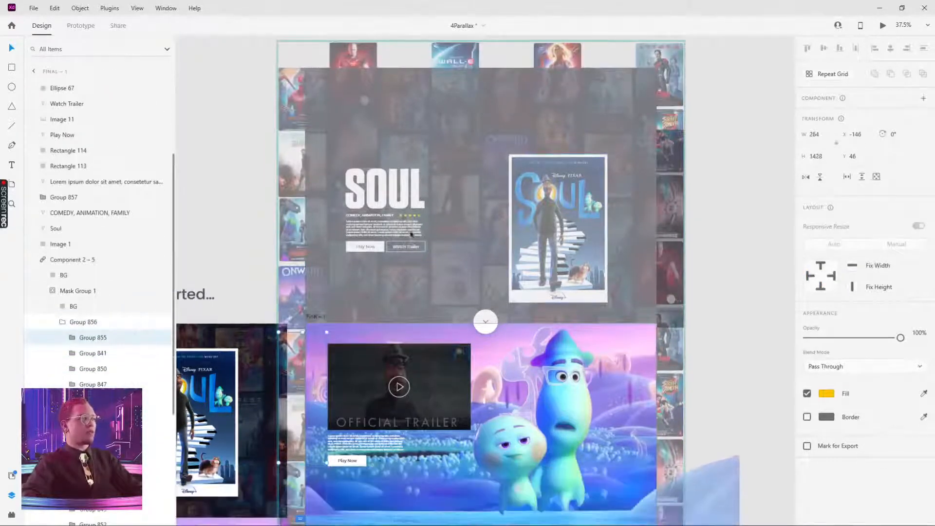
left_click(293, 296, "shift")
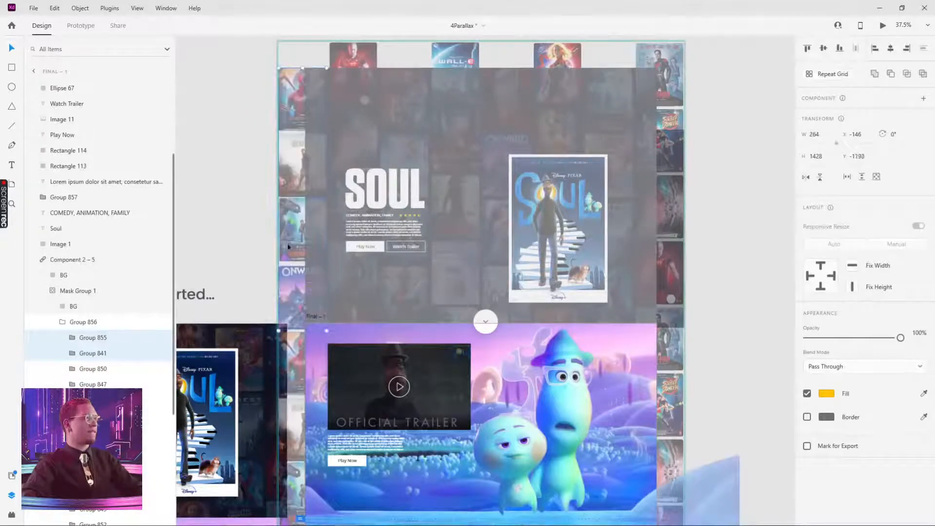
left_click_drag(288, 247, 293, 121)
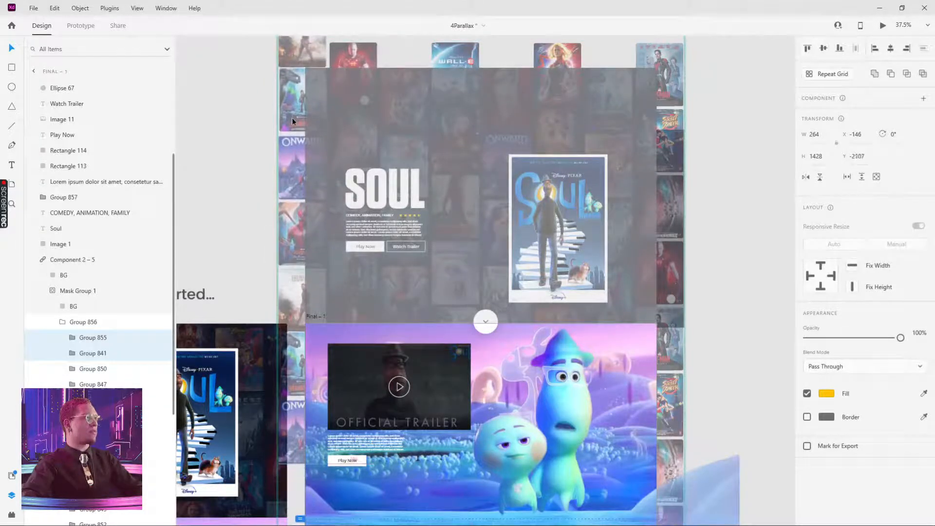
Step: Select Group 840 and Group 851 and move this second poster column straight up to Y -2107
left_click_drag(373, 60, 382, 184)
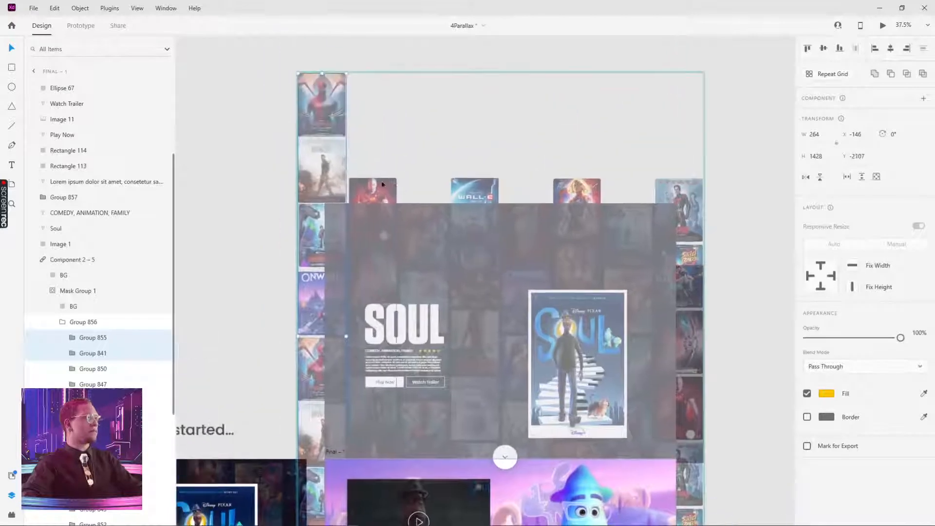
left_click(371, 194)
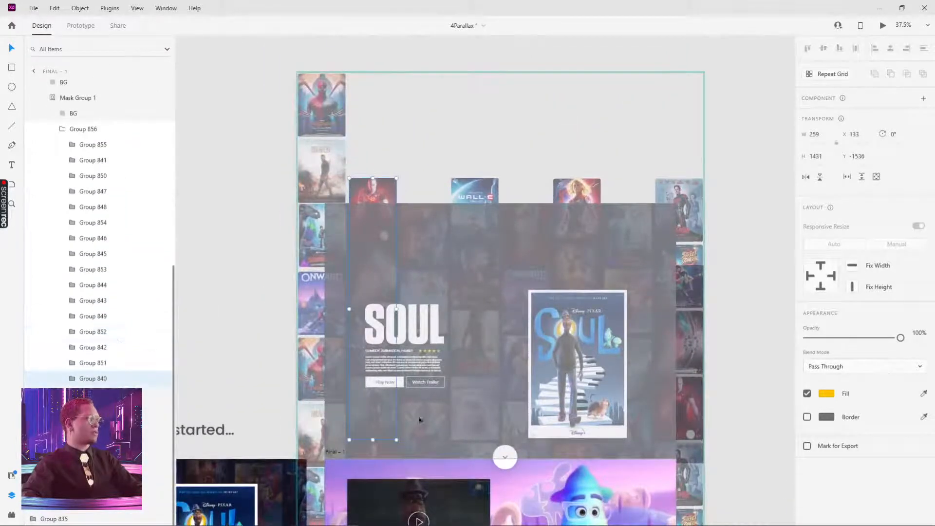
left_click(103, 365, "shift")
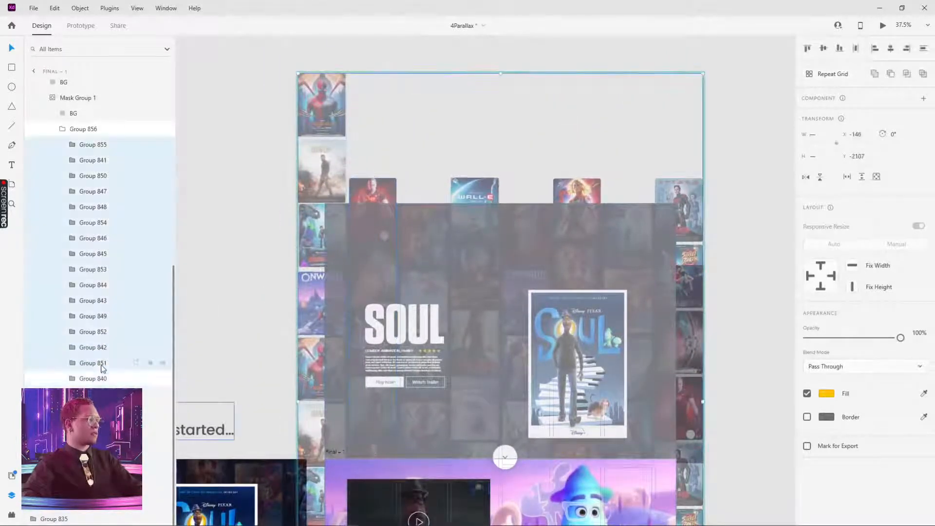
left_click(101, 380)
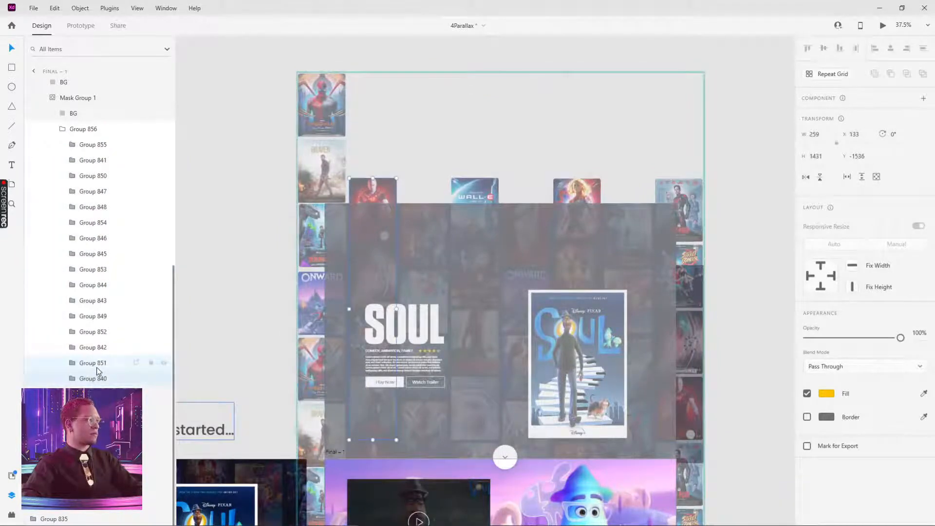
left_click_drag(373, 192, 377, 90)
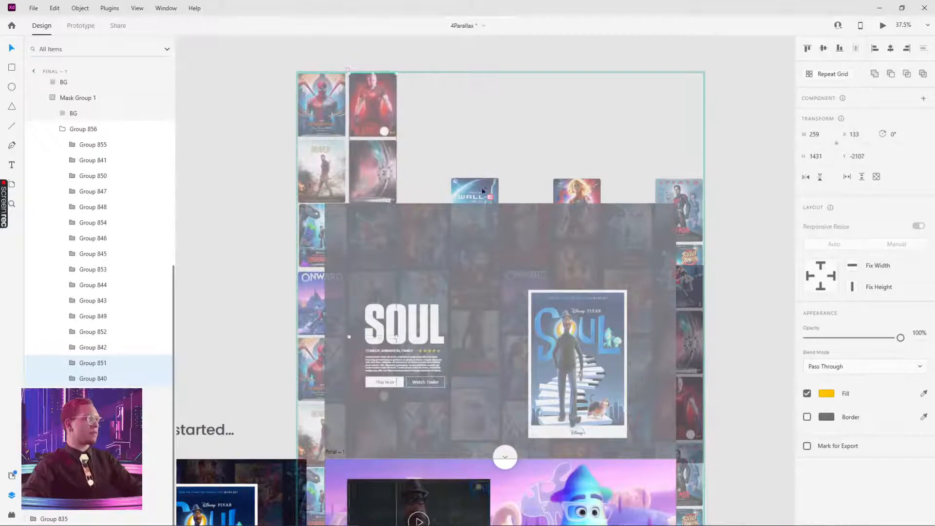
Step: Select Group 842 and Group 852 and move this third poster column up to Y -2107, level with the first two
left_click(85, 349)
left_click(90, 332, "shift")
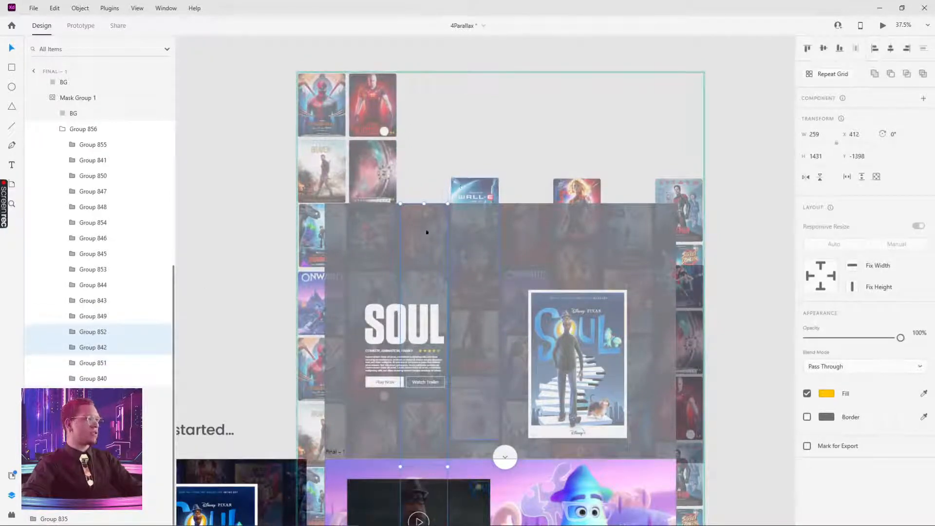
key("shift+Up")
key("shift+Up")
key("shift+Up")
key("shift+Up")
key("shift+Up")
key("shift+Up")
key("shift+Up")
key("shift+Up")
key("shift+Up")
key("shift+Up")
key("shift+Up")
key("shift+Up")
key("shift+Up")
key("shift+Up")
key("shift+Up")
key("shift+Up")
key("shift+Up")
key("shift+Up")
key("shift+Up")
key("shift+Up")
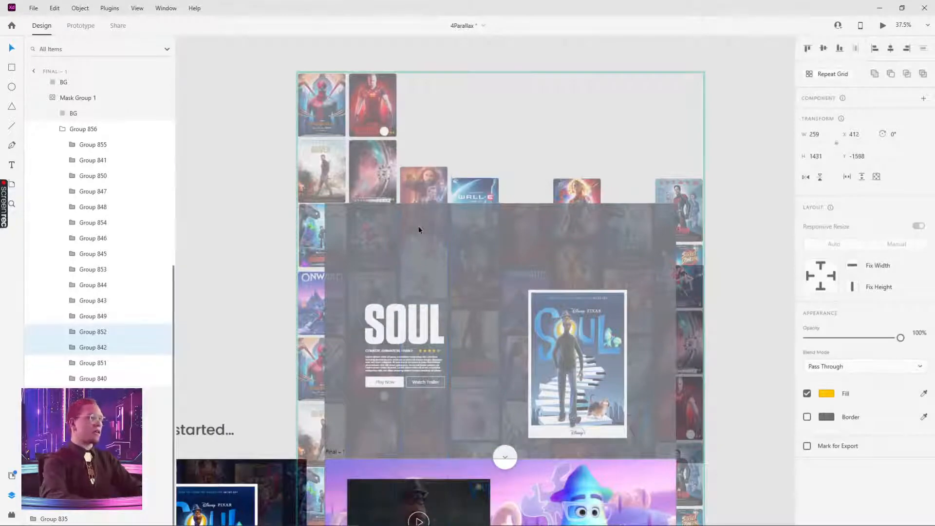
left_click_drag(418, 190, 420, 99)
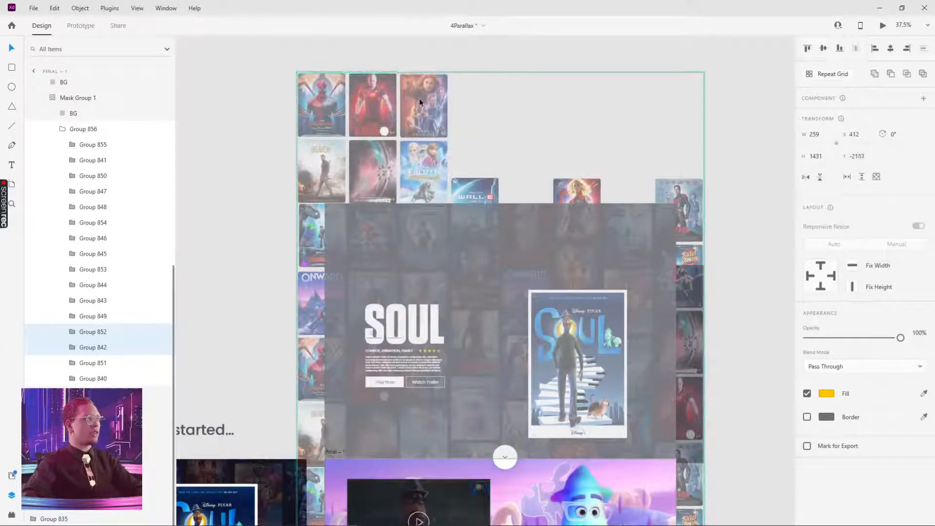
Step: Clear the selection and re-enter Group 867 down to Group 856 within the mask group of Component 2 – 5
left_click(472, 187, "shift")
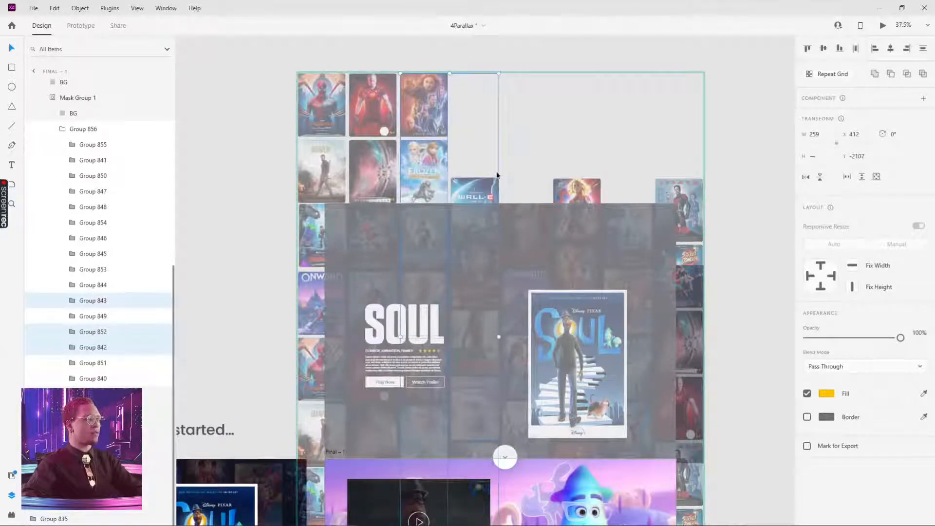
left_click(497, 174)
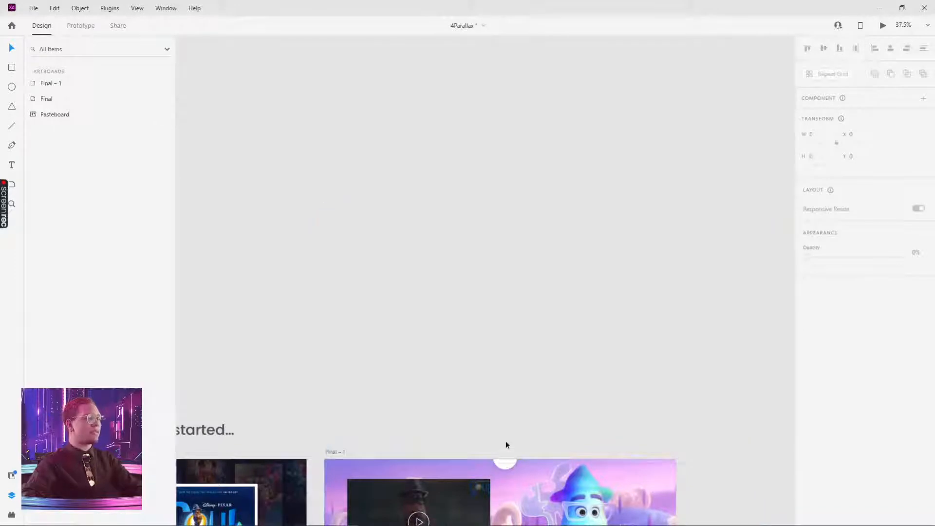
left_click(506, 442)
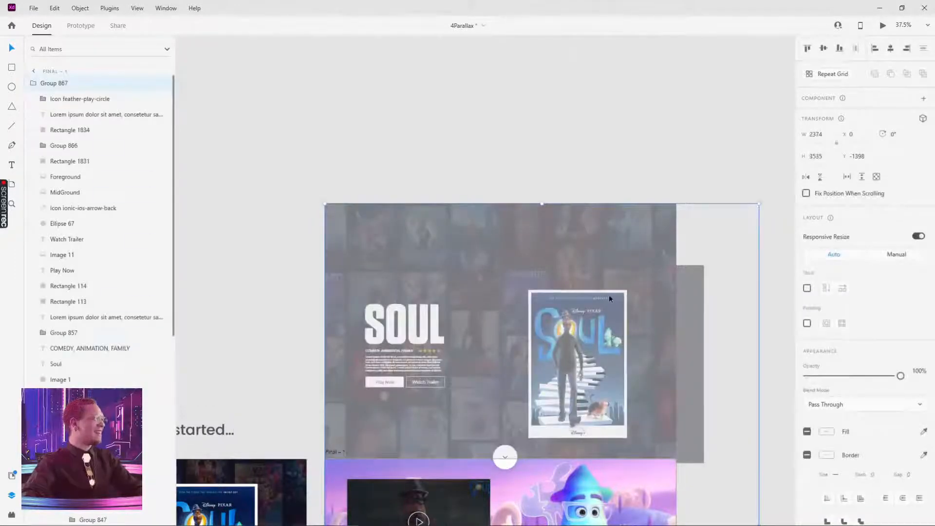
double_click(485, 239)
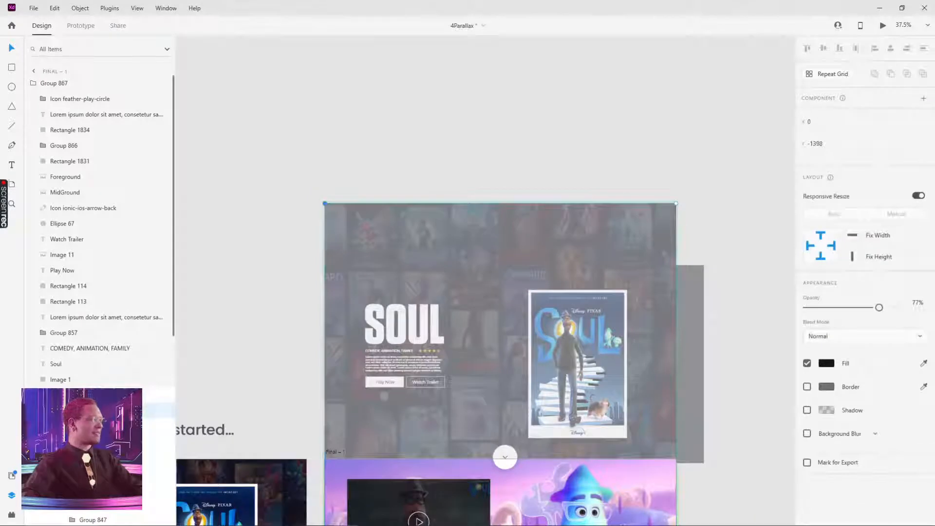
left_click(53, 427)
scroll(54, 424, "down", 2)
left_click(52, 379)
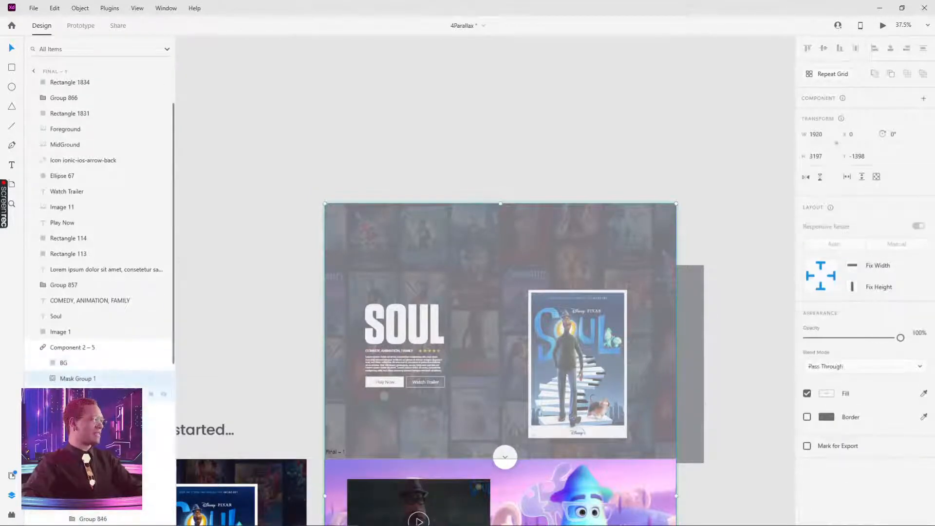
scroll(73, 396, "down", 3)
left_click(78, 460)
Step: Examine the layers in Group 856 one by one to find which group pairs with Group 843 in the WALL-E poster column
left_click(485, 190)
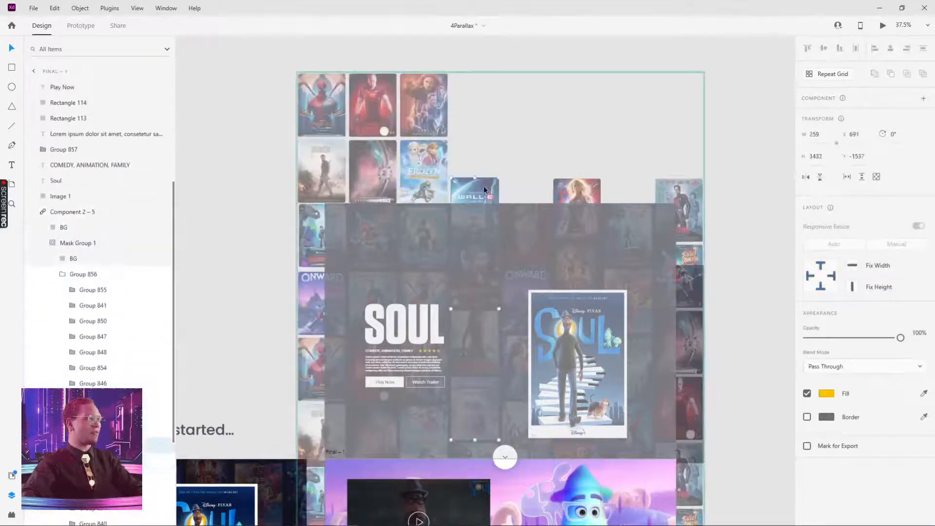
scroll(92, 317, "down", 5)
left_click(91, 317, "shift")
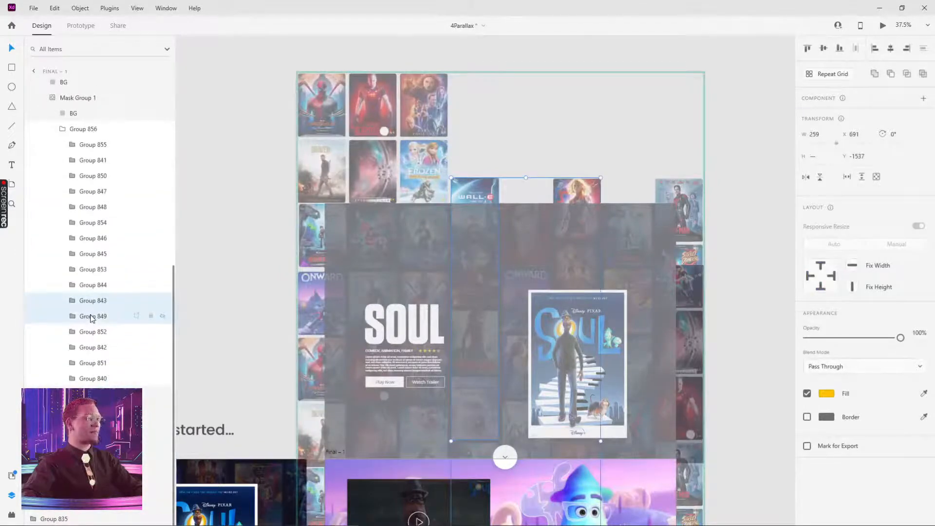
left_click(92, 300)
left_click(95, 285, "shift")
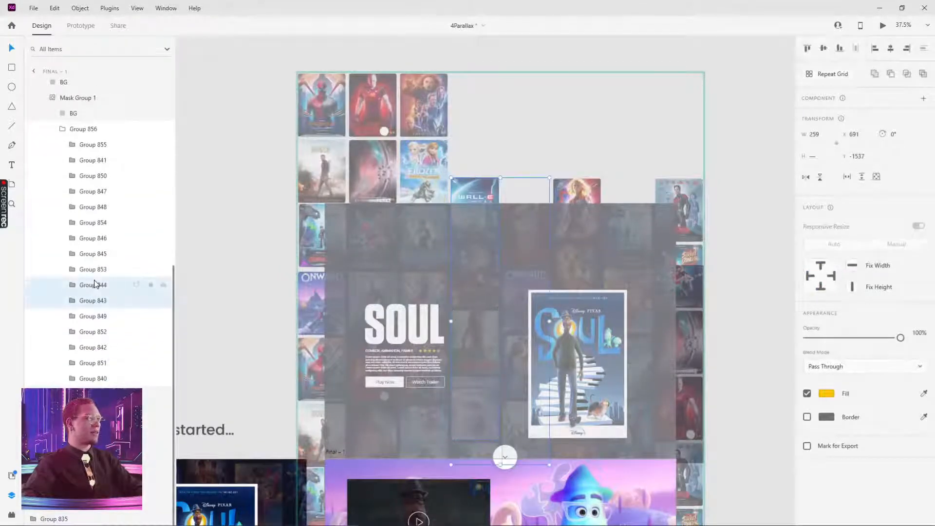
left_click(95, 285, "shift")
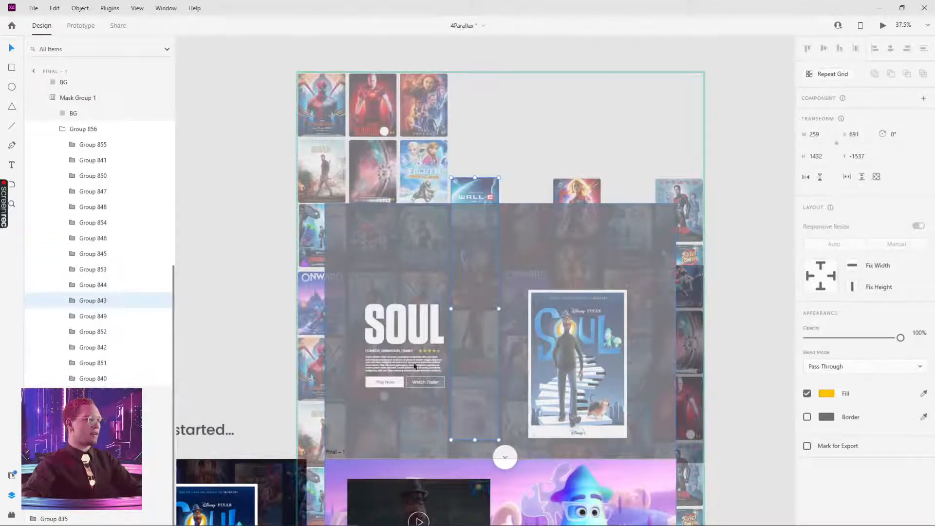
left_click(87, 318)
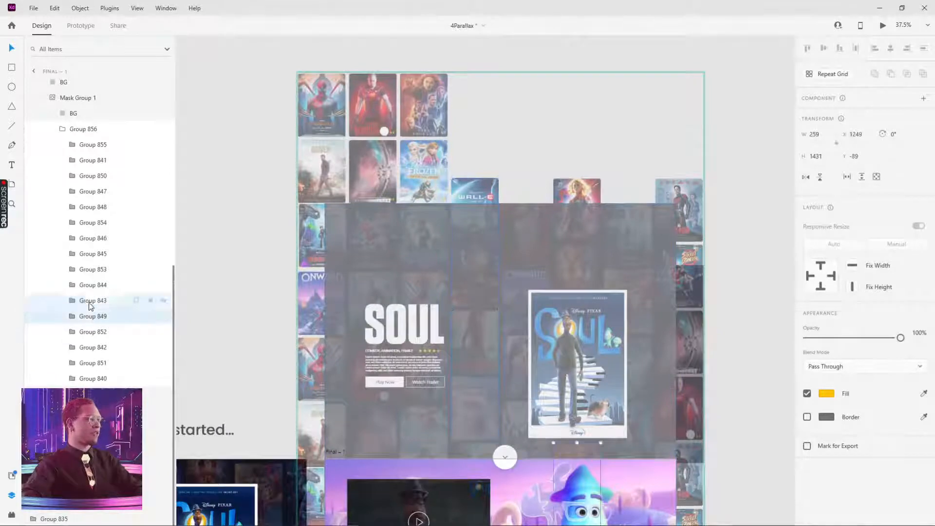
left_click(91, 301)
left_click(94, 270)
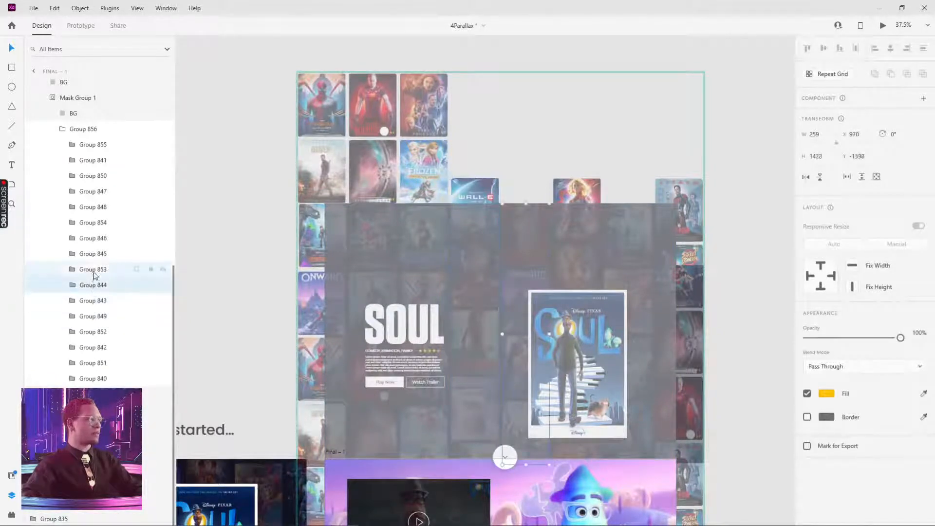
left_click(95, 238)
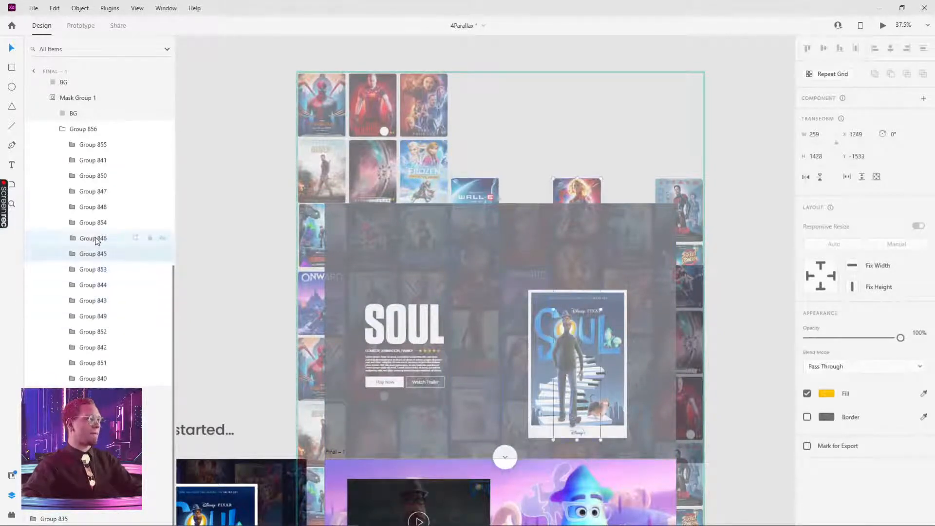
left_click(96, 223)
Step: Select Group 848 and Group 843 together and move this fourth poster column straight up to Y -2107
left_click(99, 209)
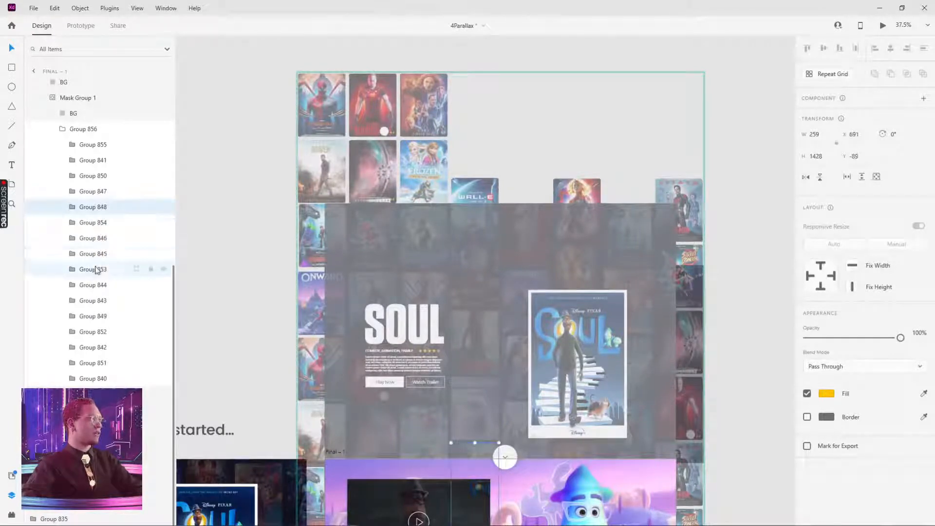
left_click(97, 290, "ctrl")
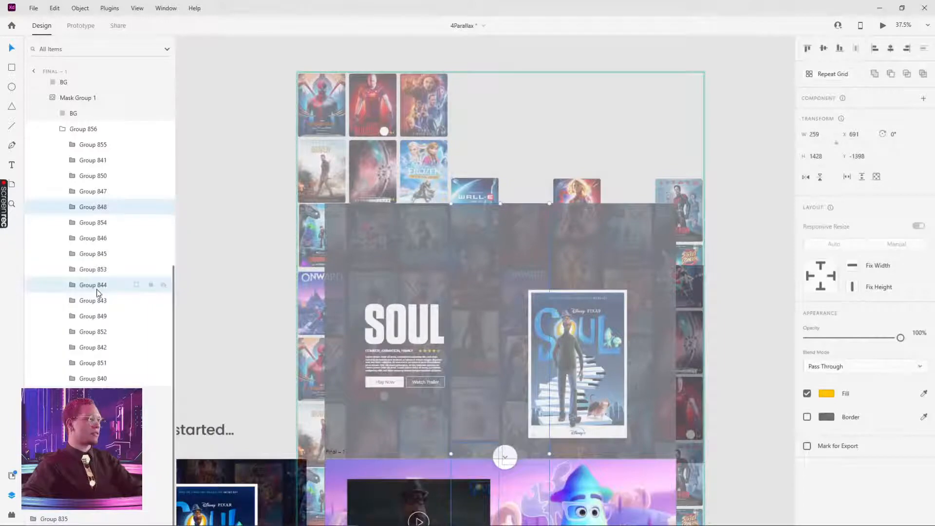
left_click(97, 293, "ctrl")
left_click(97, 302, "ctrl")
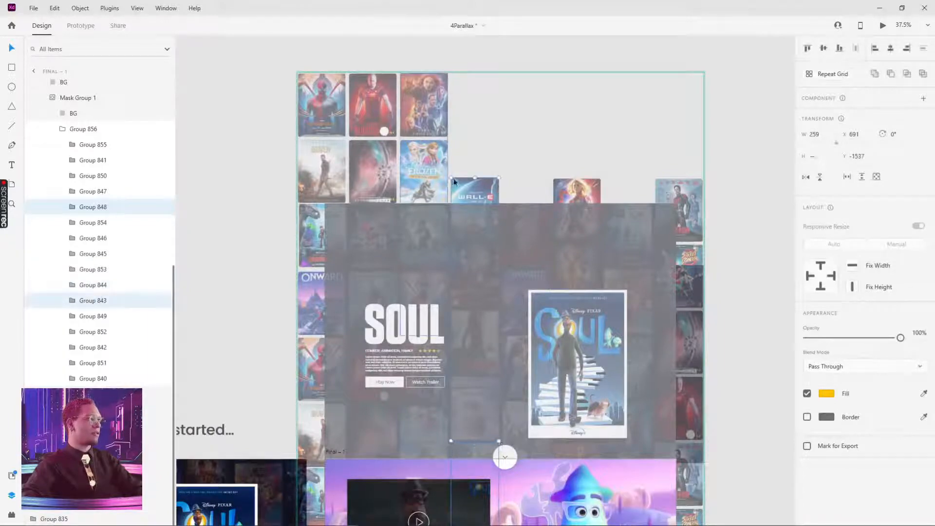
left_click_drag(477, 186, 481, 81)
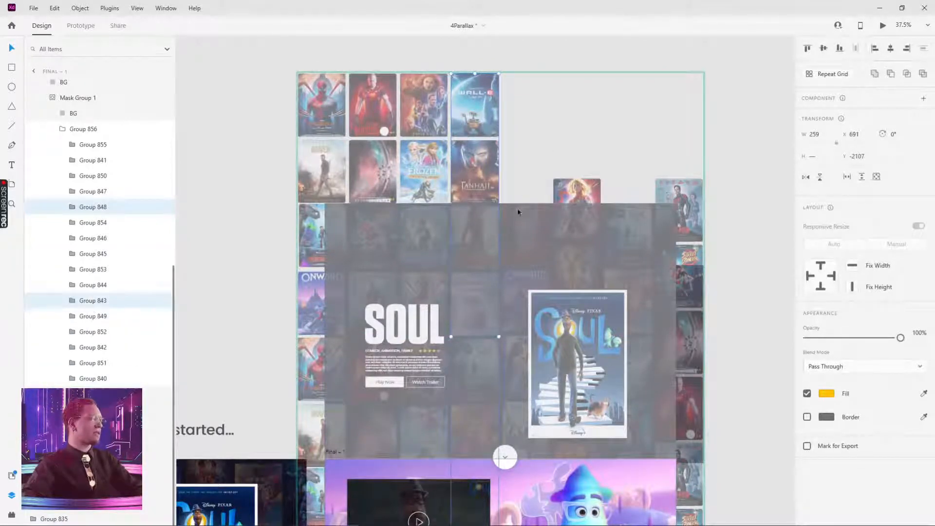
Step: Clear the poster selection, select the Final artboard and start its desktop preview
left_click(529, 235)
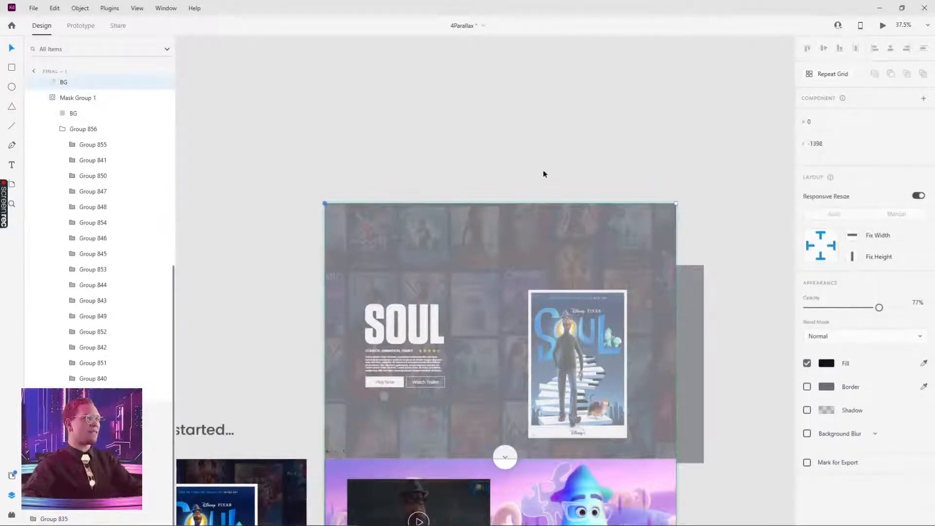
scroll(98, 419, "up", 7)
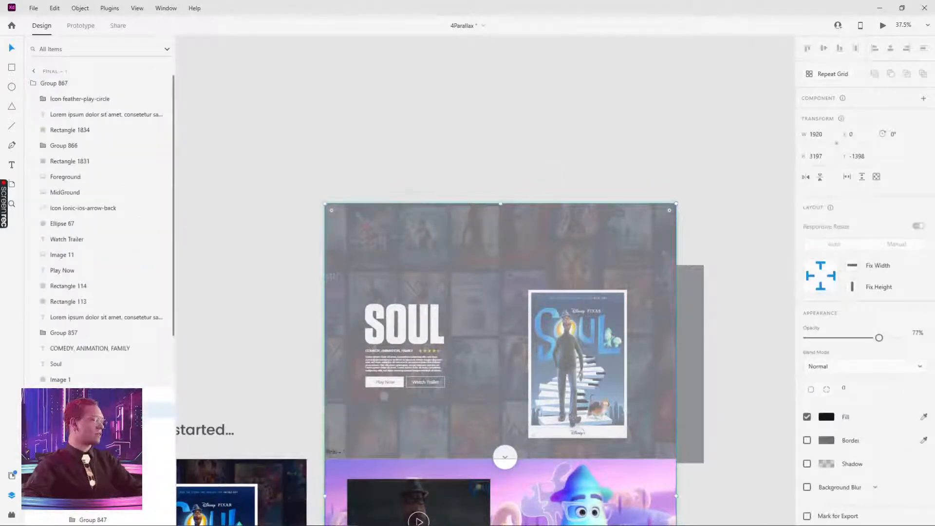
left_click_drag(423, 166, 605, 100)
left_click_drag(226, 263, 524, 62)
left_click(442, 185)
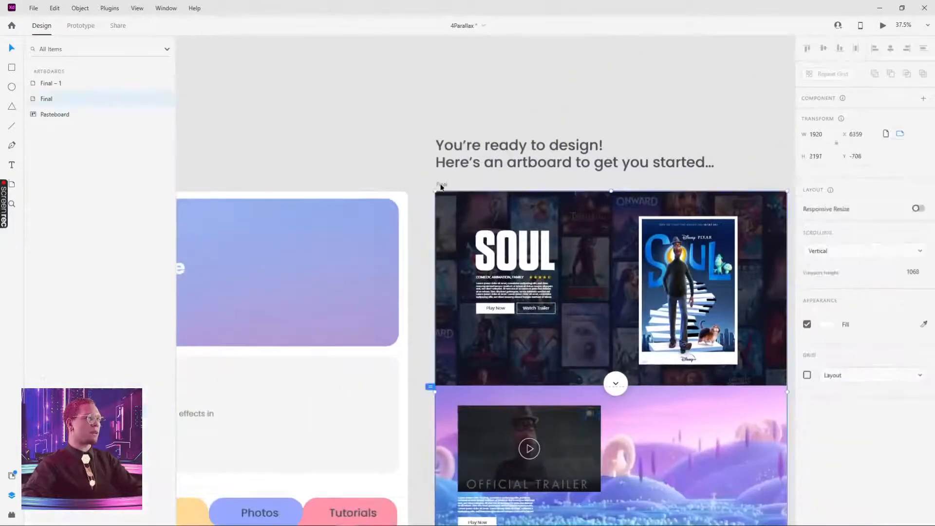
left_click(884, 25)
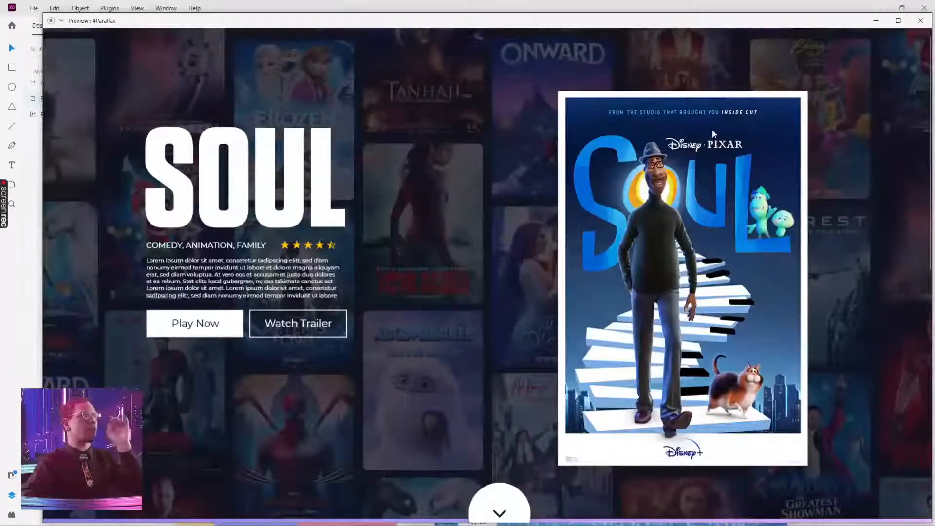
Step: Examine the parallax transition in the preview by going back and forth between the Soul hero and the trailer section
scroll(712, 129, "down", 10)
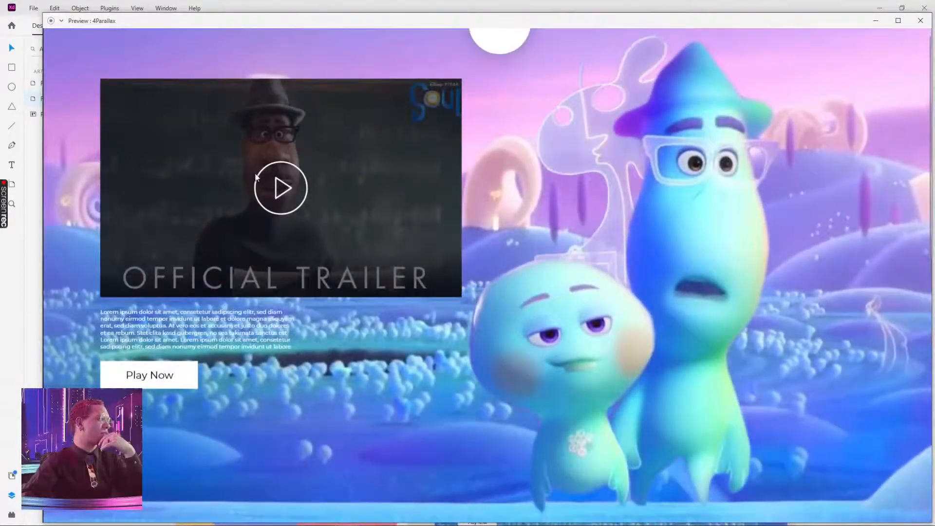
scroll(261, 184, "up", 5)
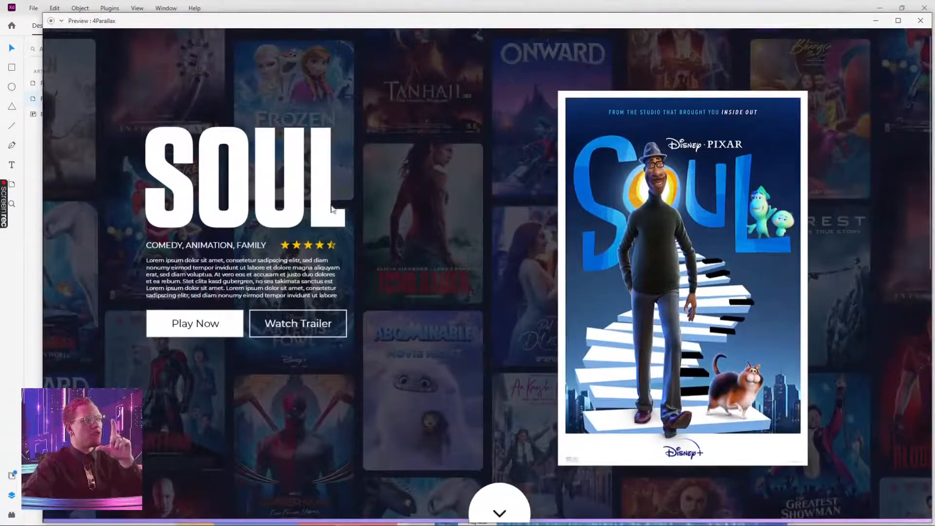
scroll(358, 241, "down", 5)
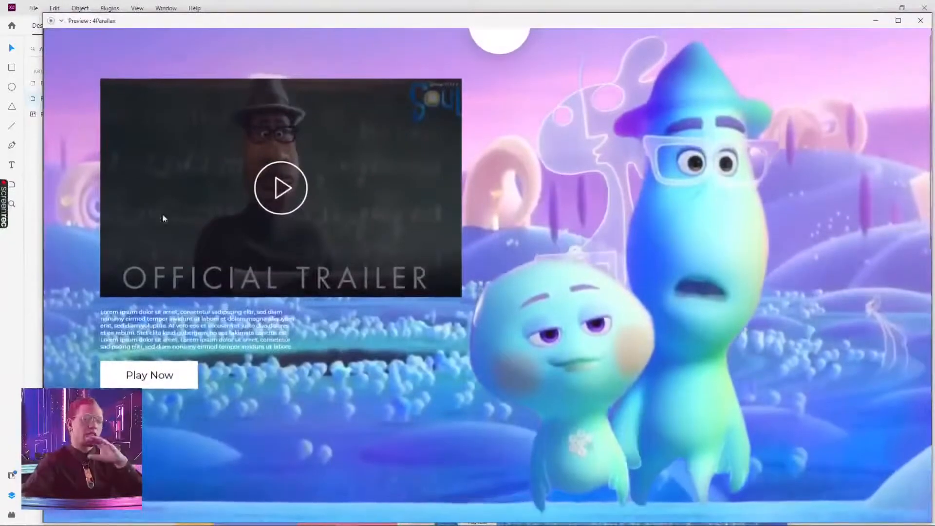
scroll(475, 265, "up", 5)
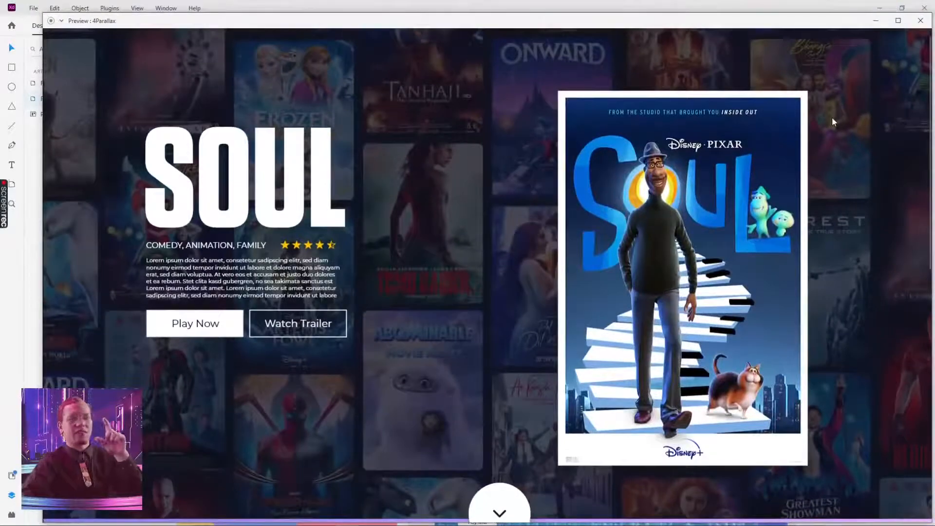
scroll(832, 121, "down", 5)
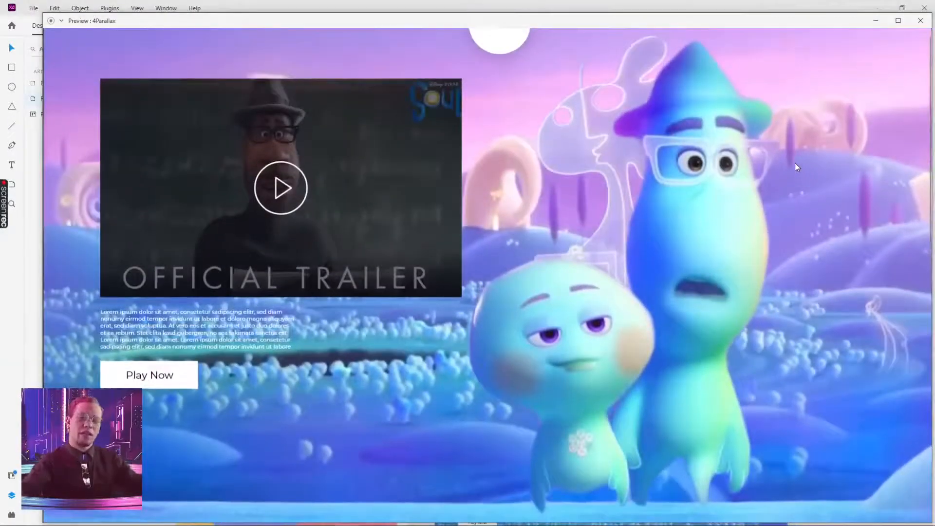
scroll(785, 168, "up", 5)
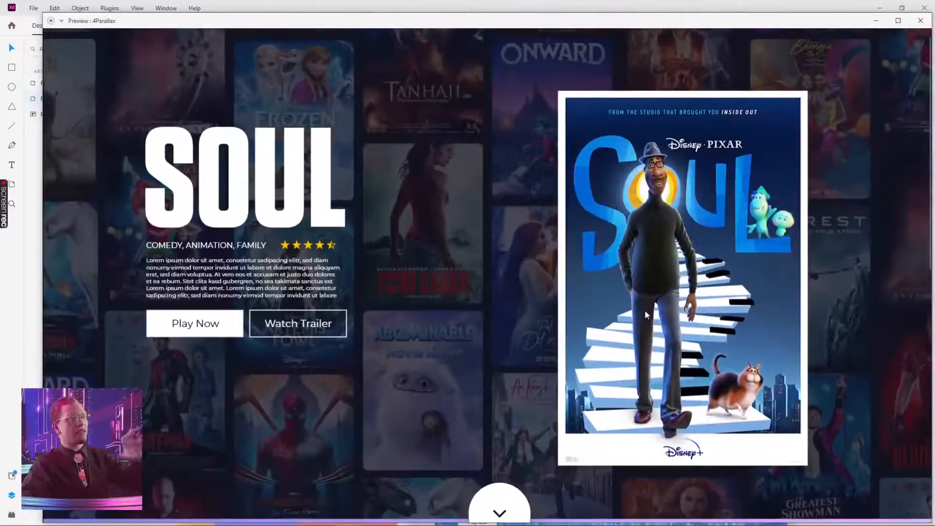
scroll(645, 310, "down", 5)
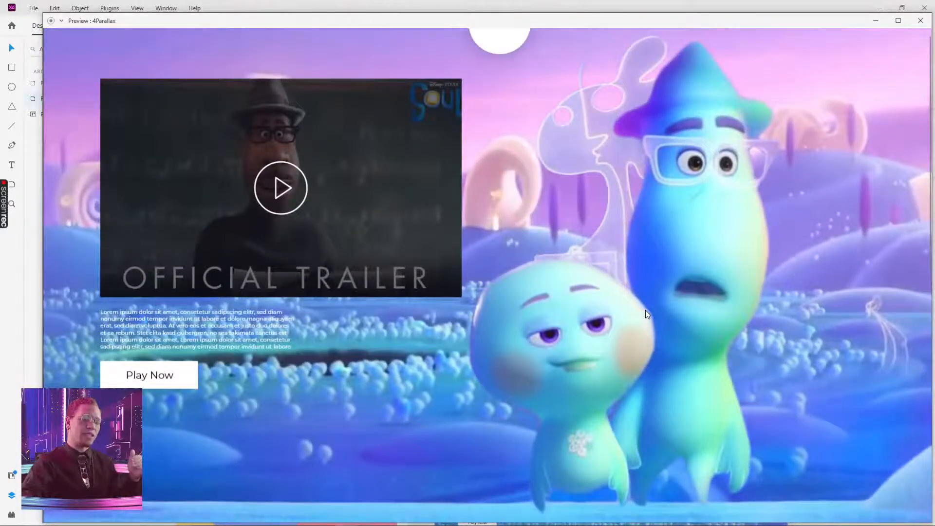
scroll(646, 314, "up", 5)
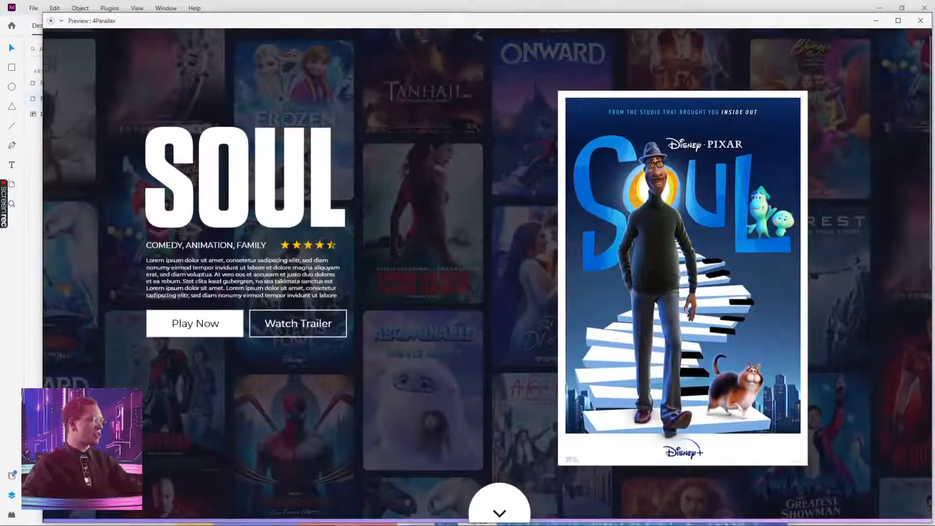
scroll(662, 28, "down", 5)
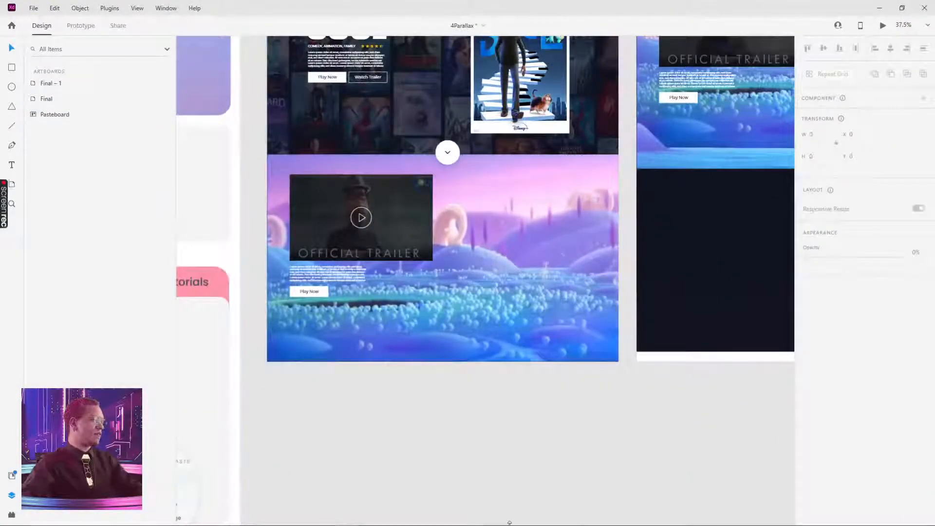
Step: Switch to Discord and look back through the Adobe XD server's challenge channel for day 2 submissions
mouse_move(509, 524)
left_click(395, 517)
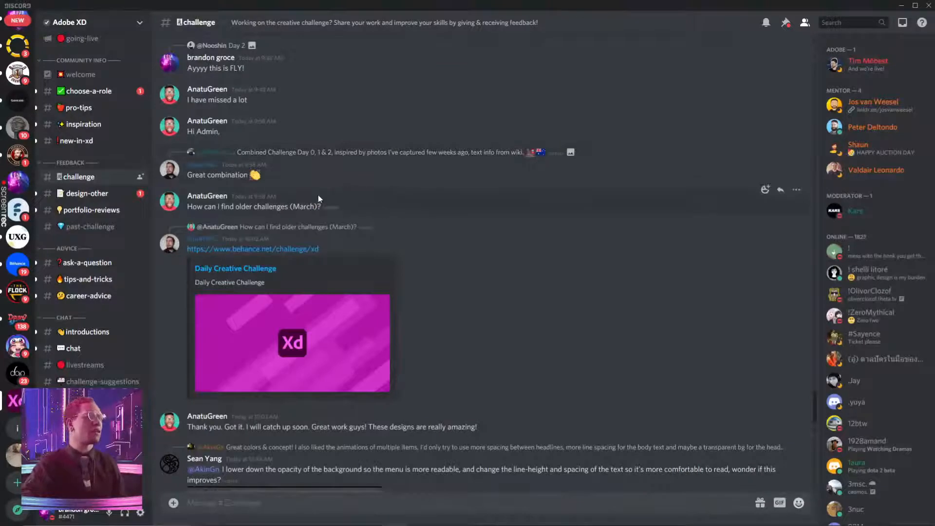
scroll(321, 212, "up", 6)
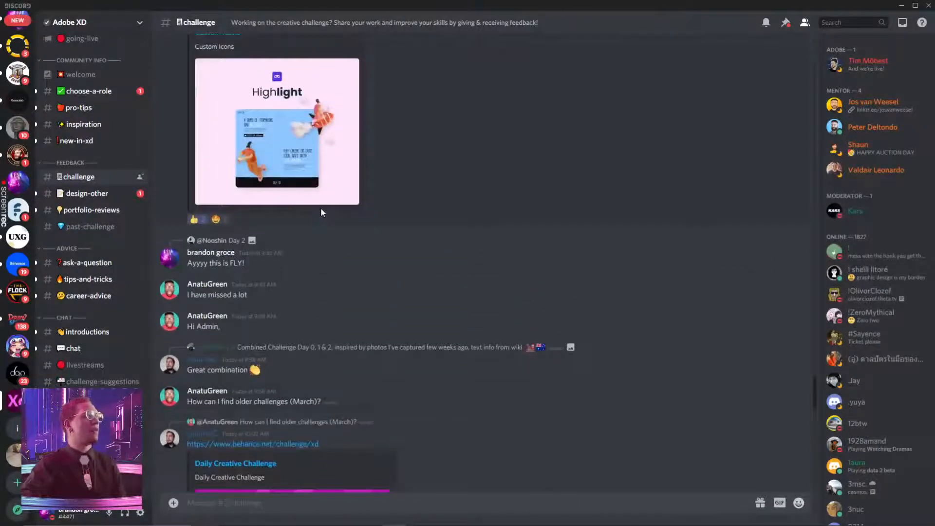
scroll(321, 208, "up", 1)
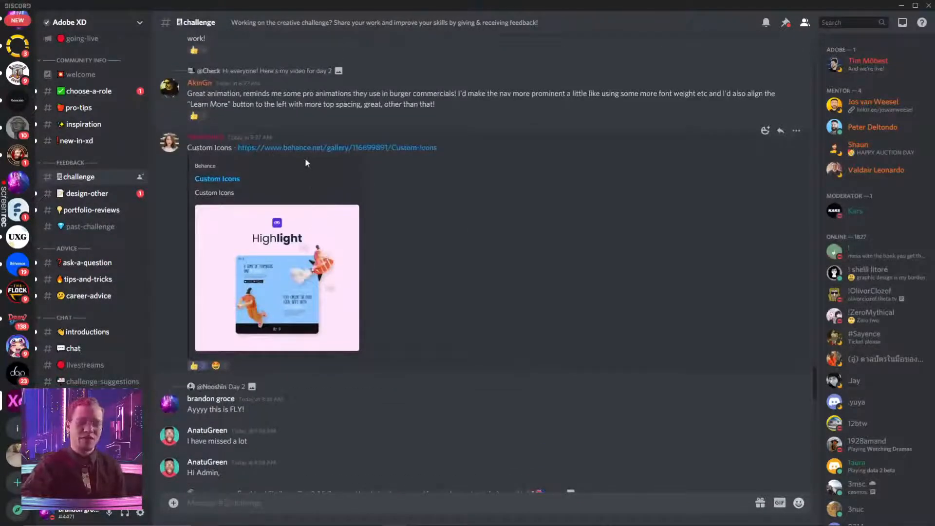
scroll(333, 163, "up", 6)
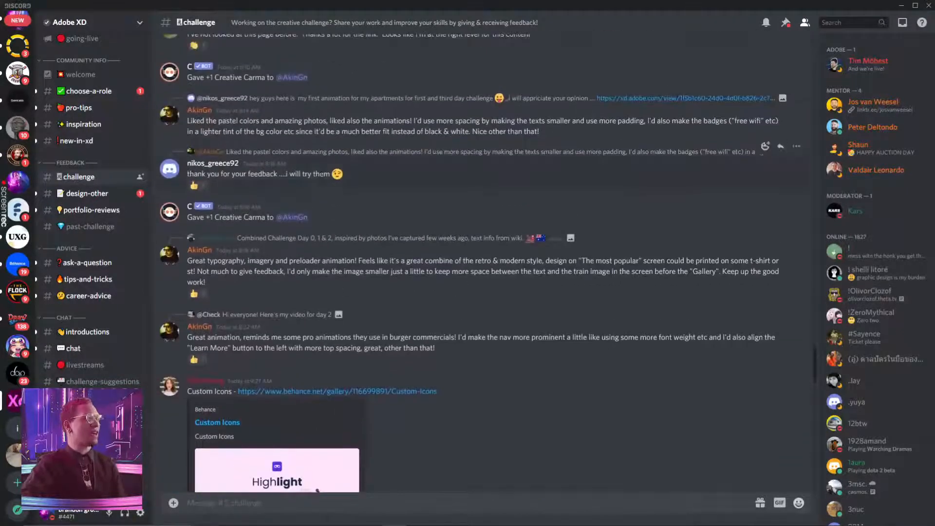
scroll(314, 180, "down", 1)
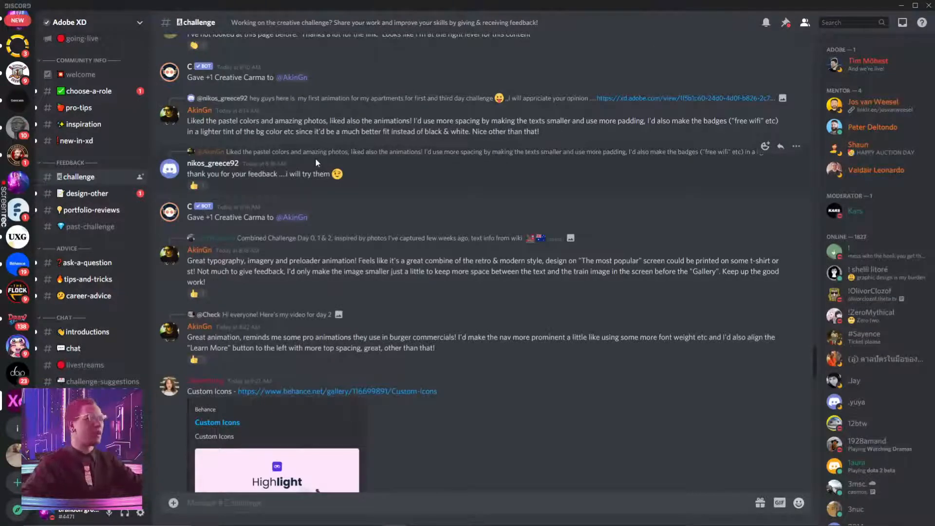
scroll(315, 157, "up", 10)
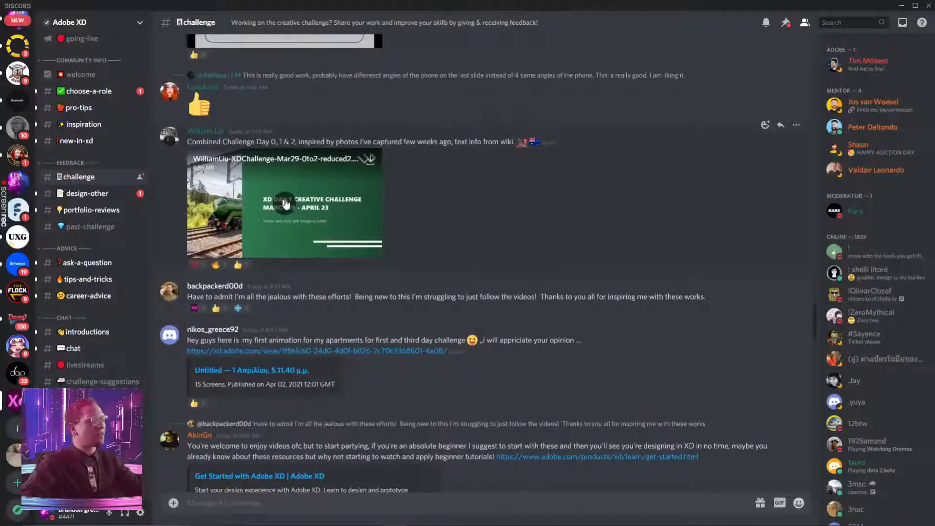
scroll(286, 204, "up", 5)
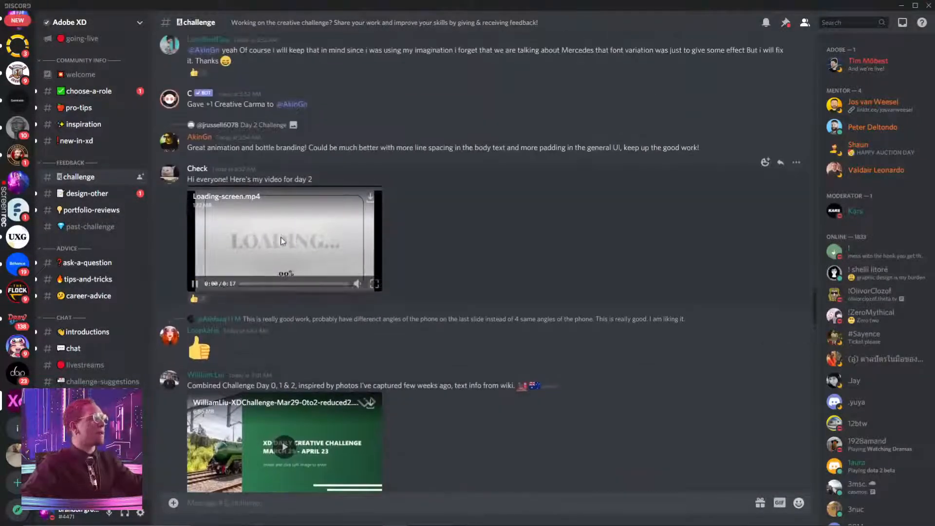
Step: Watch the Loading-screen.mp4 submission in full screen and return to the channel
left_click(374, 284)
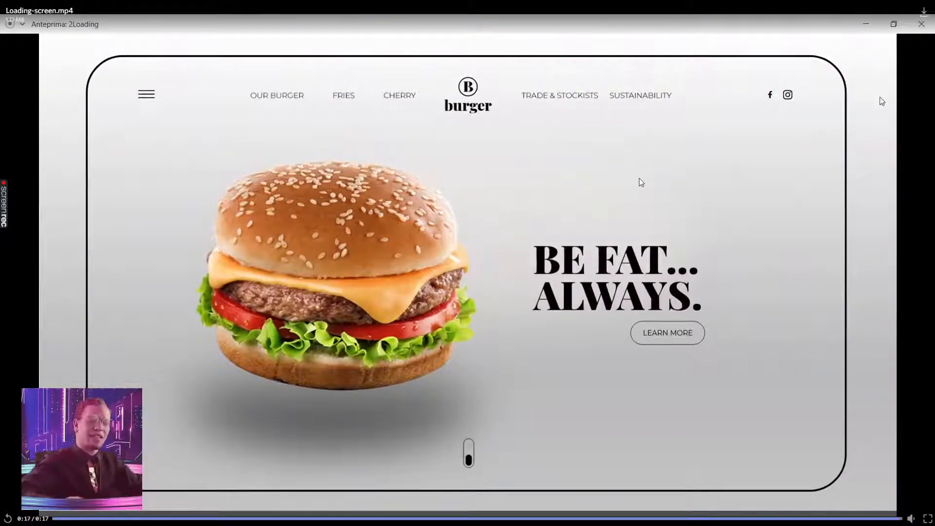
double_click(471, 208)
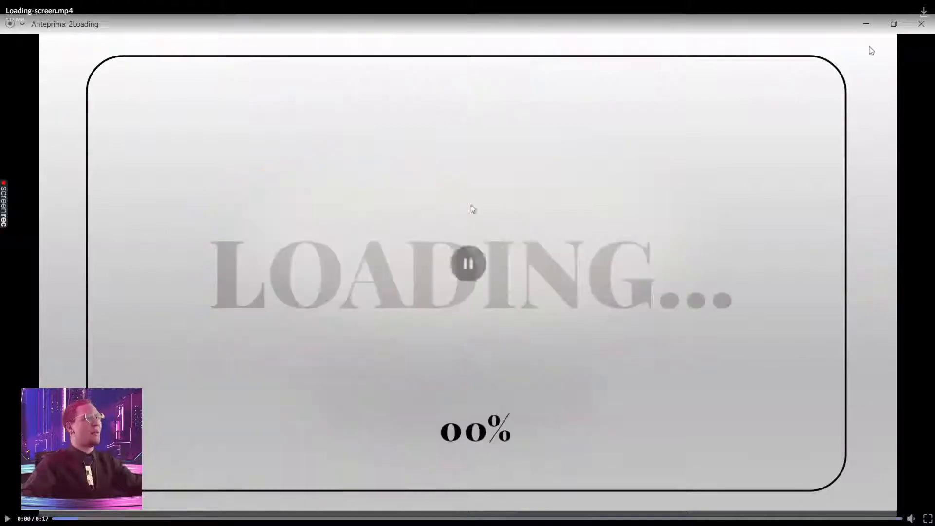
left_click(929, 519)
Step: Find the newer Adobe_XD_2021-04-02_00-09-46_Trim.mp4 submission, rewind it to the start and watch it in full screen
scroll(619, 336, "down", 15)
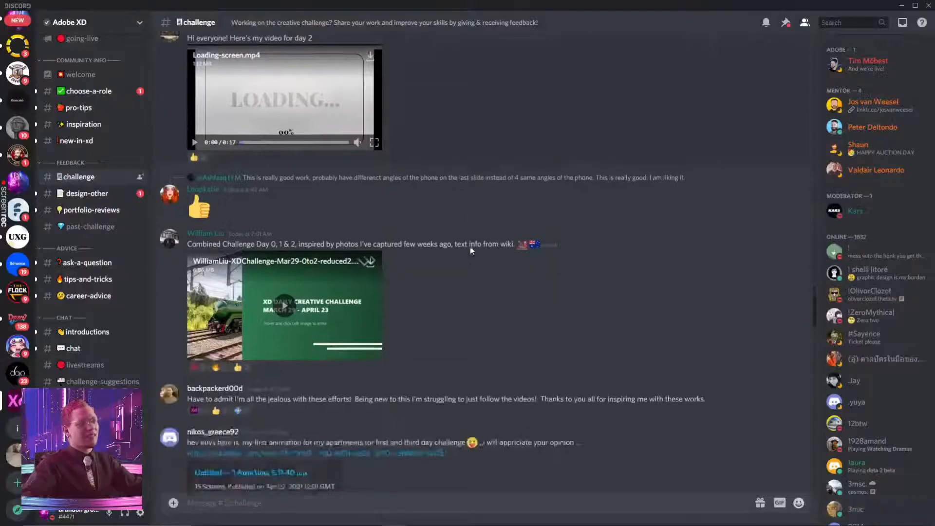
scroll(463, 237, "down", 12)
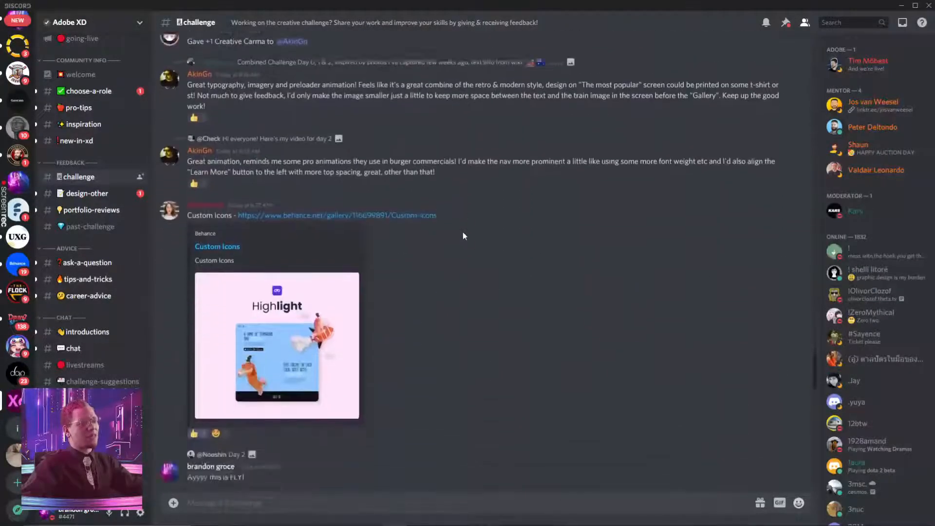
scroll(461, 229, "down", 3)
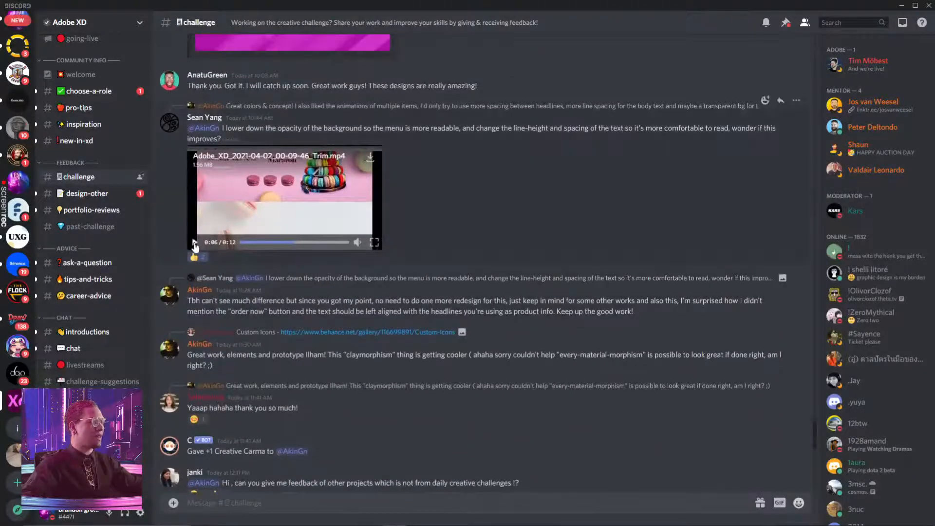
left_click_drag(287, 248, 229, 239)
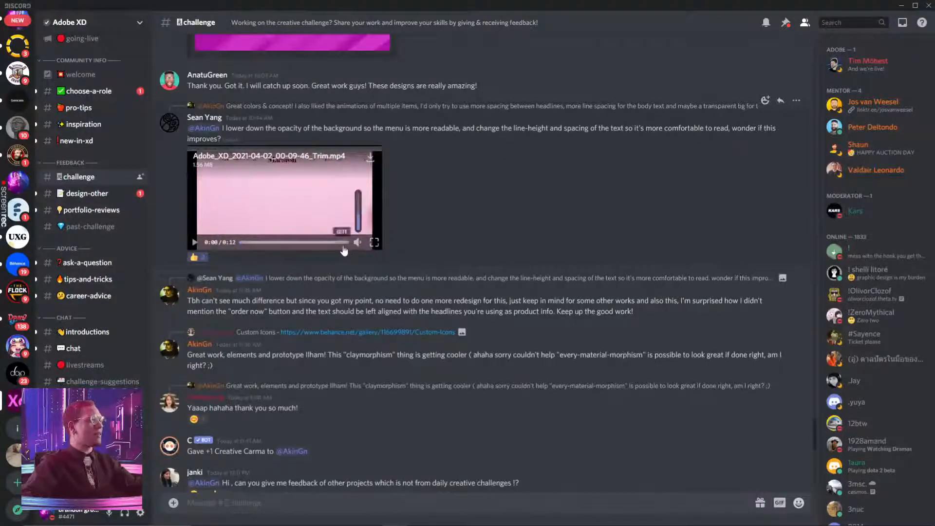
scroll(344, 253, "down", 5)
scroll(343, 249, "up", 5)
left_click(373, 247)
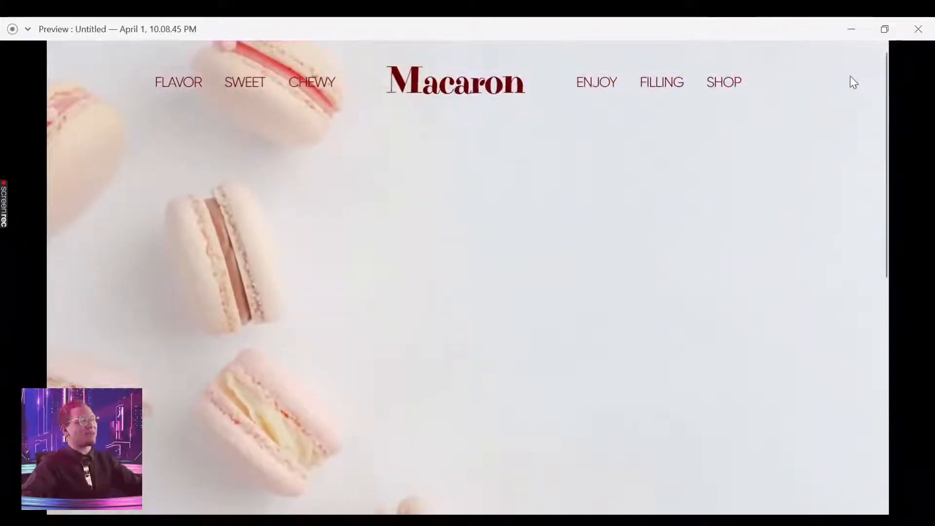
mouse_move(278, 296)
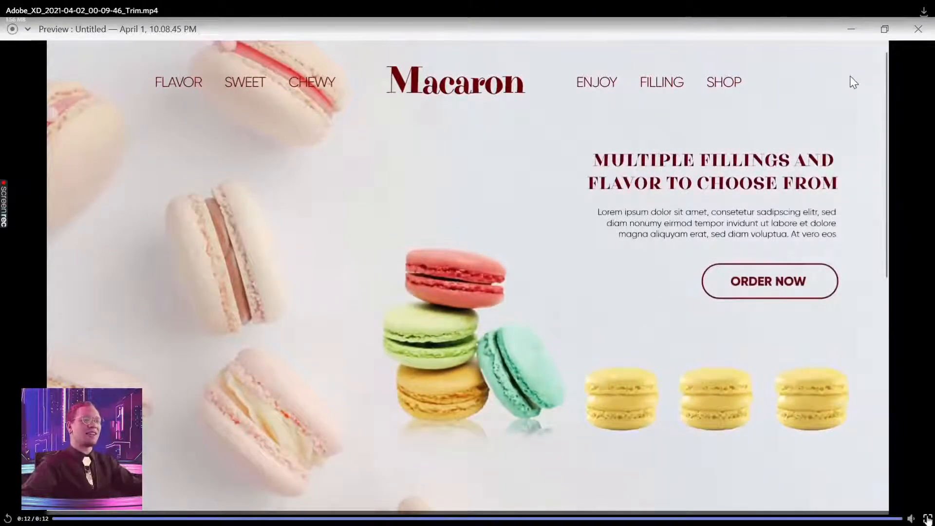
left_click(927, 520)
Step: Find the Loading_Page_Video.mp4 submission, restart it from the beginning and watch it in full screen
scroll(333, 286, "down", 10)
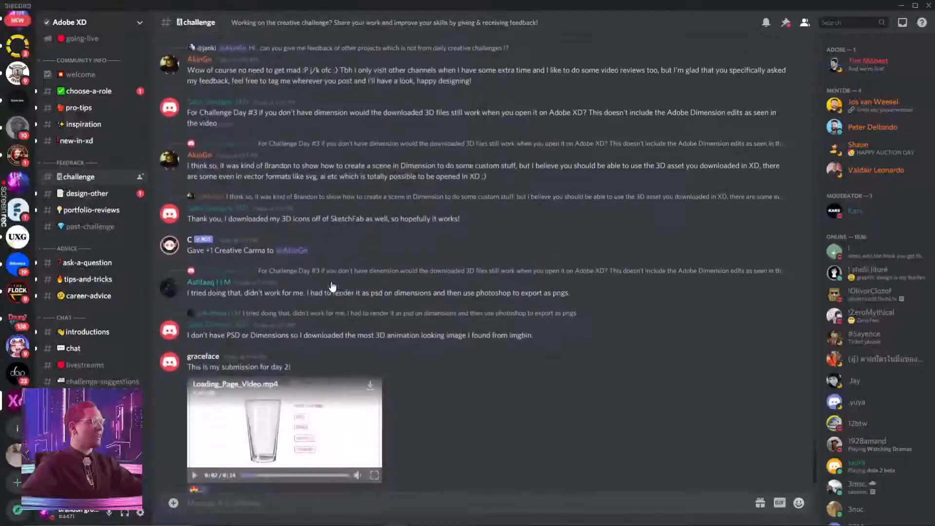
scroll(333, 286, "down", 2)
left_click(375, 407)
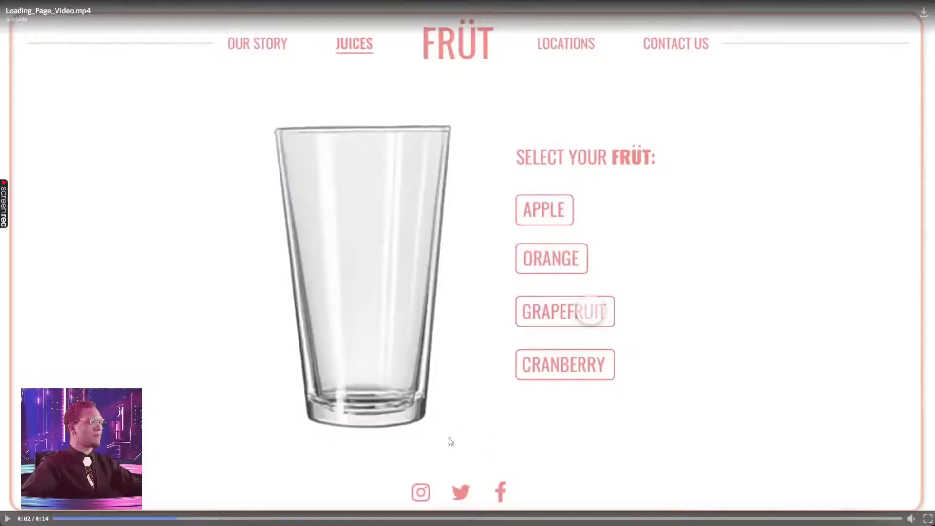
left_click(54, 520)
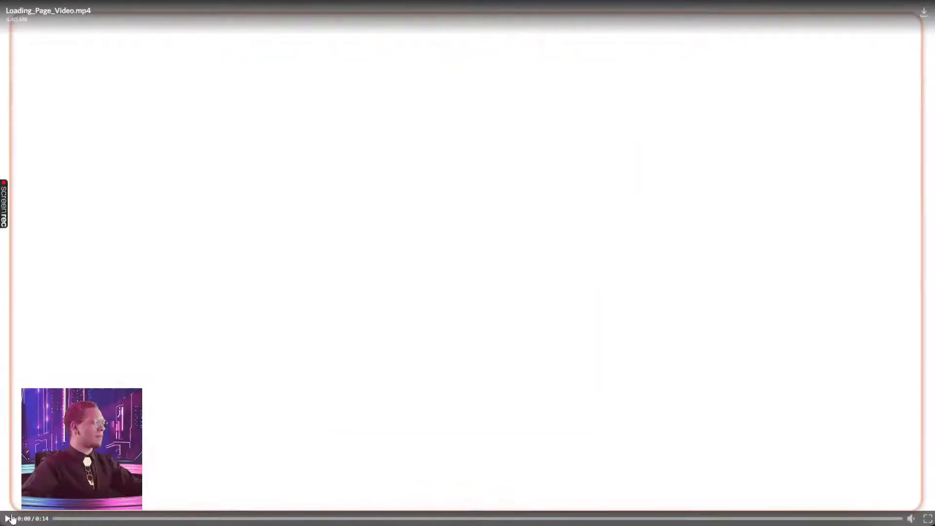
left_click(11, 519)
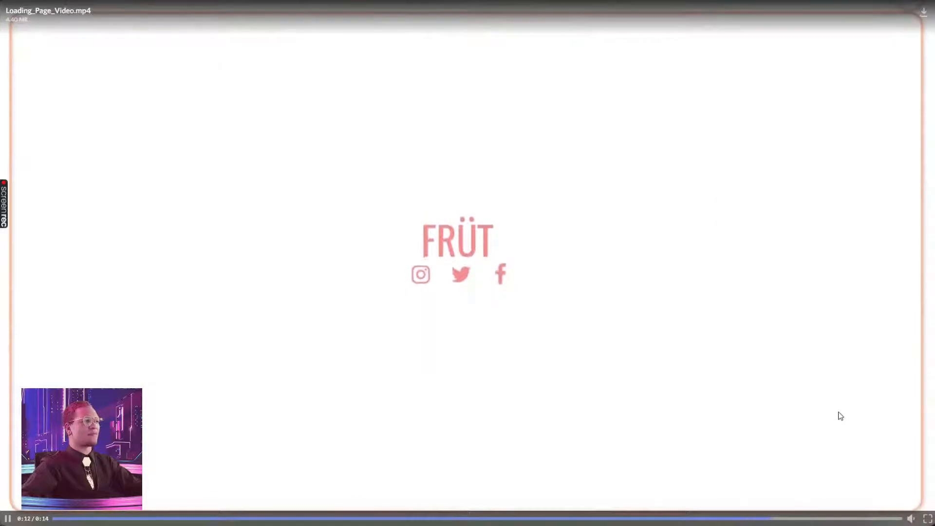
left_click(927, 519)
Step: Review the latest challenge channel messages, minimize Discord and bring both Final artboards into view in the 4Parallax document in Adobe XD
scroll(303, 244, "up", 5)
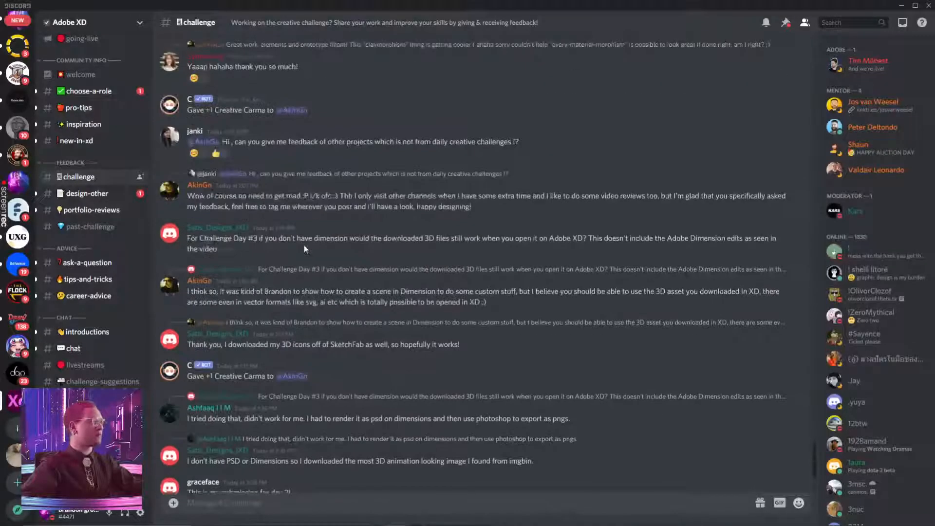
scroll(303, 244, "down", 4)
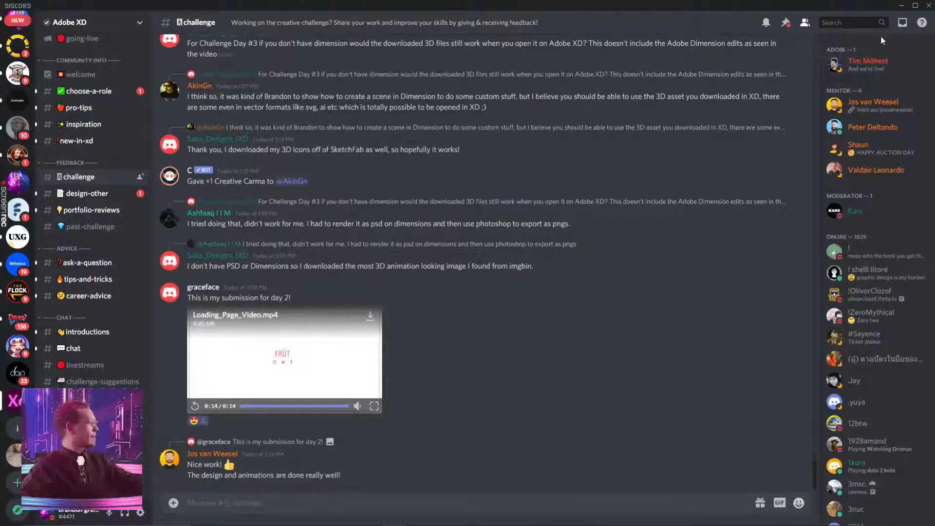
left_click(900, 8)
scroll(445, 180, "down", 5)
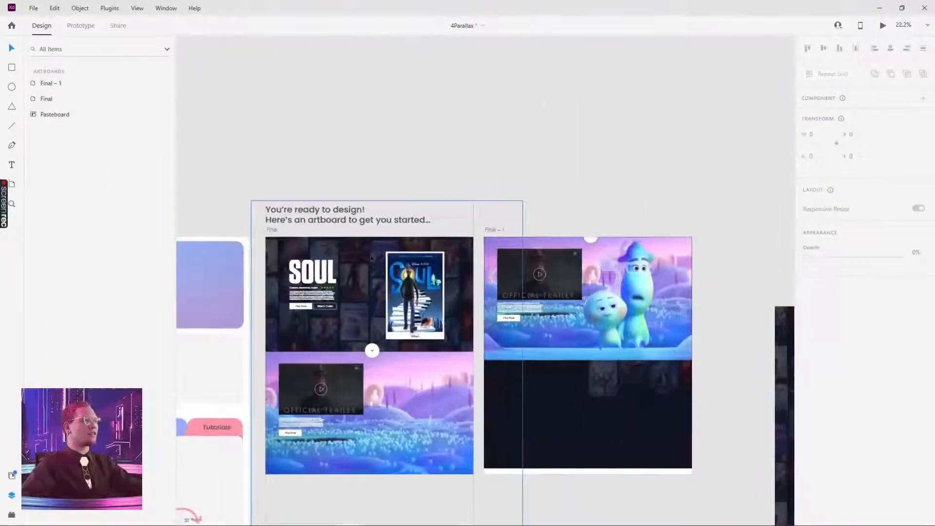
Step: In Final – 1, reach Mask Group 1 in the poster background and raise the seventh poster column, Groups 854 and 846, to Y -2107
scroll(371, 256, "up", 3)
left_click(700, 223)
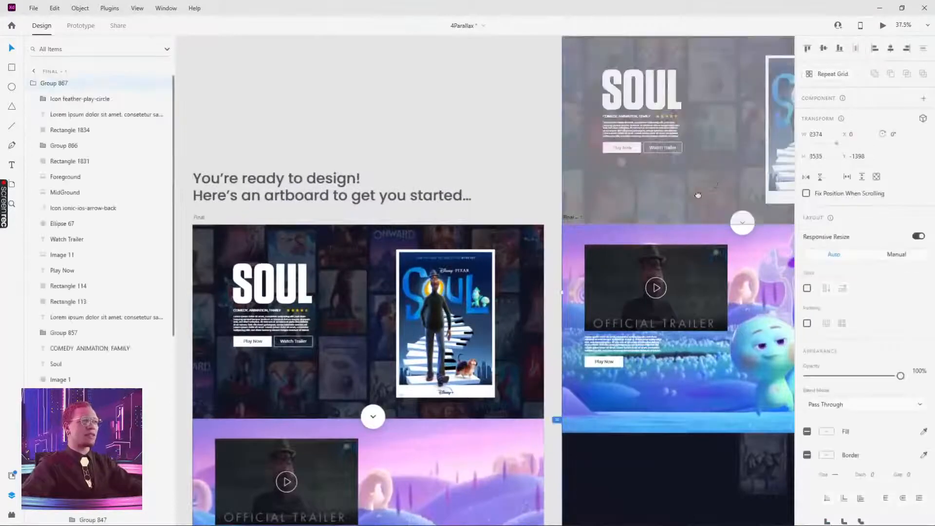
left_click_drag(698, 195, 530, 326)
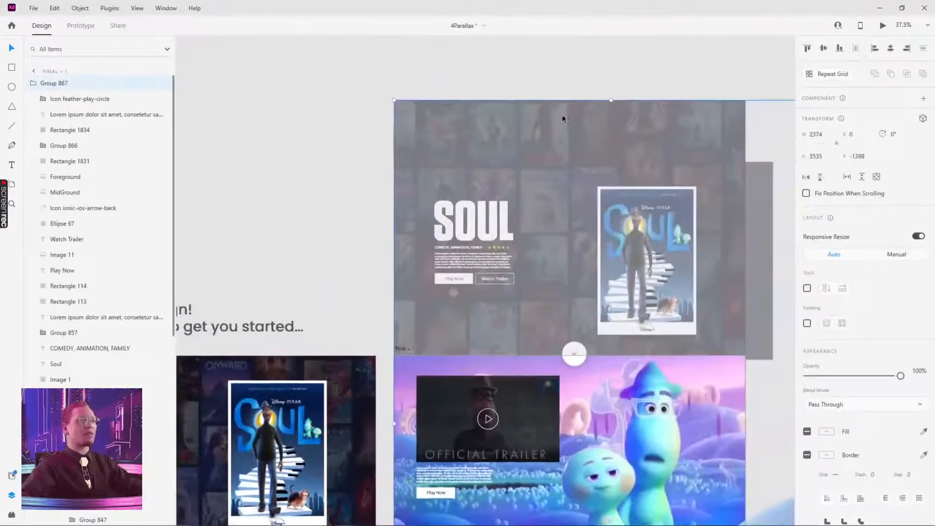
double_click(609, 123)
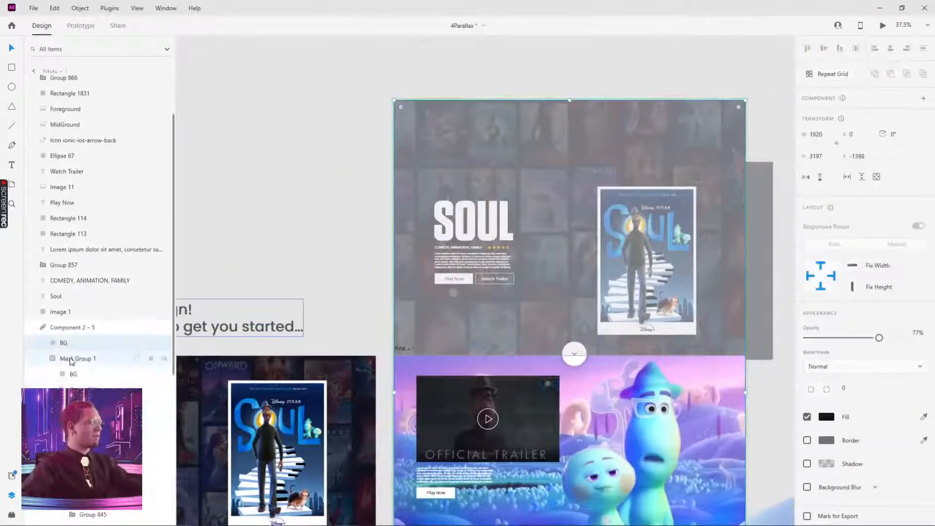
left_click(73, 359)
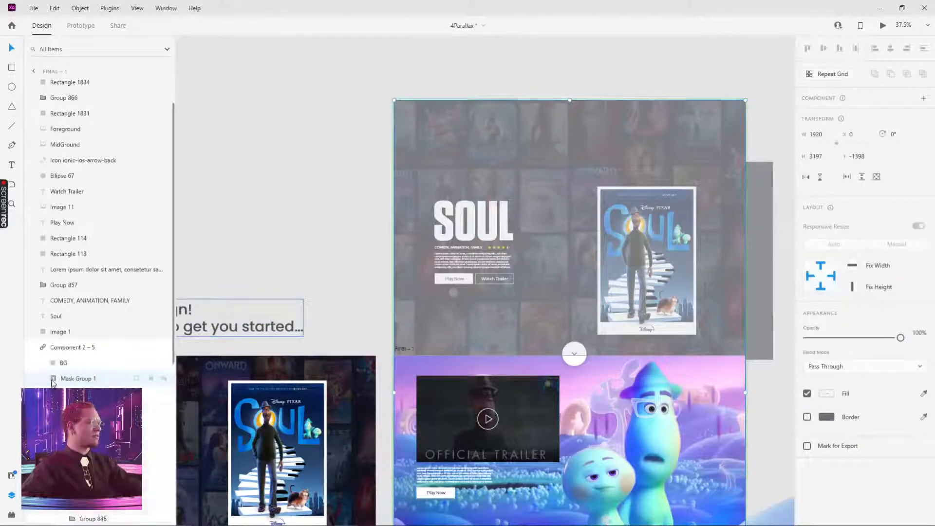
left_click(46, 378)
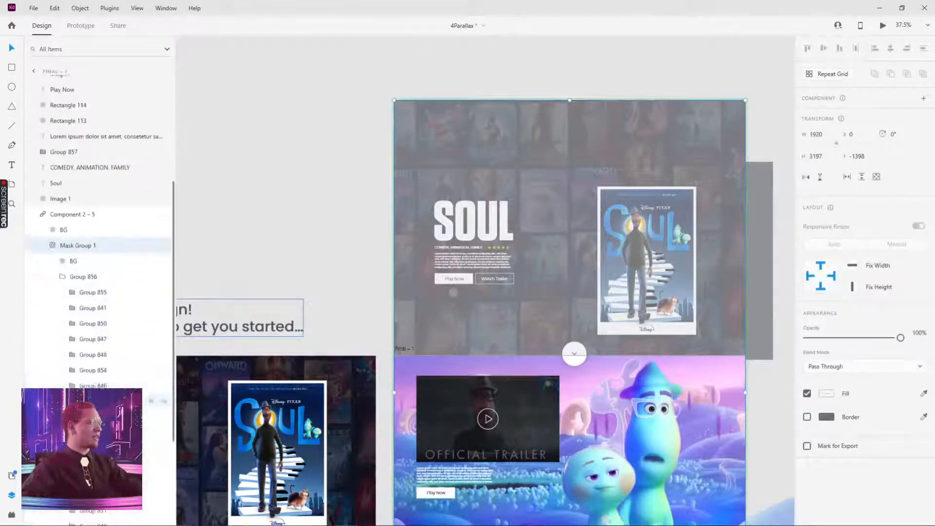
left_click(94, 384)
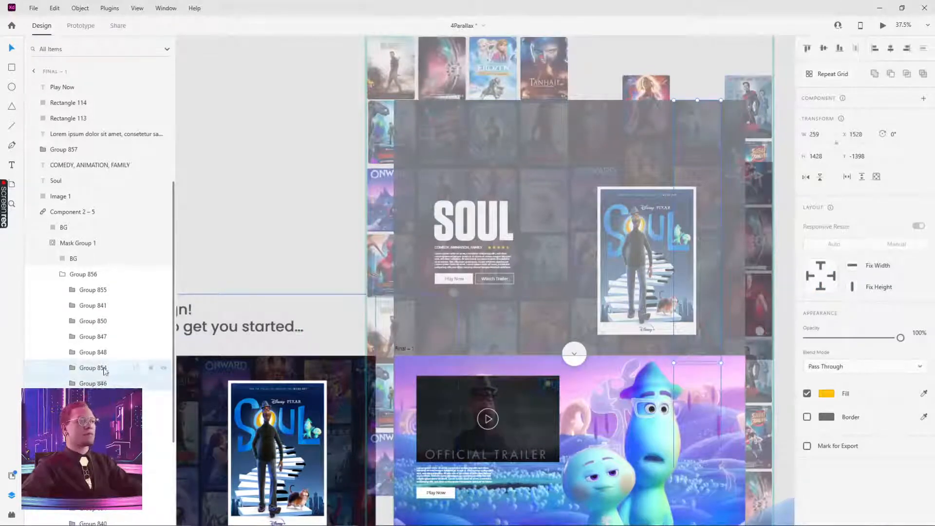
left_click_drag(691, 120, 697, 138)
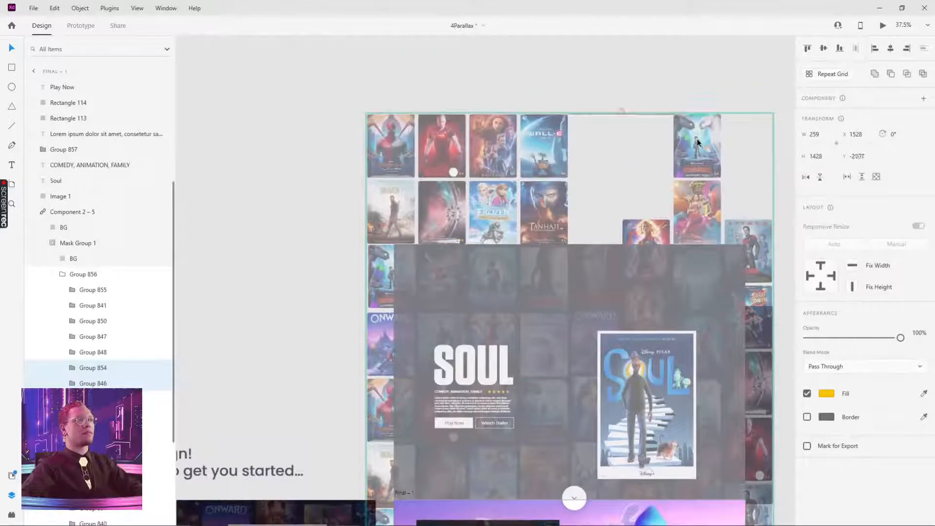
Step: Select both groups of the fifth poster column, Groups 853 and 844, and raise them to Y -2107
left_click(638, 239)
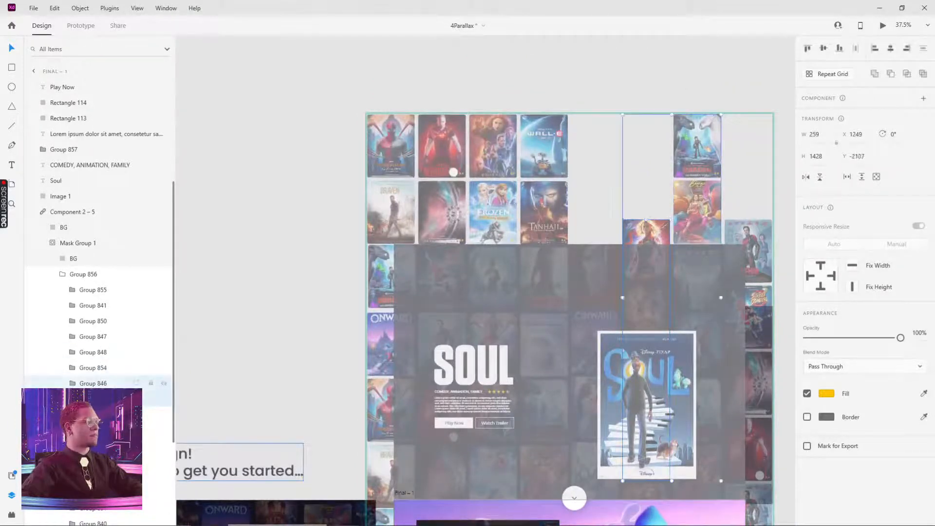
left_click(644, 239)
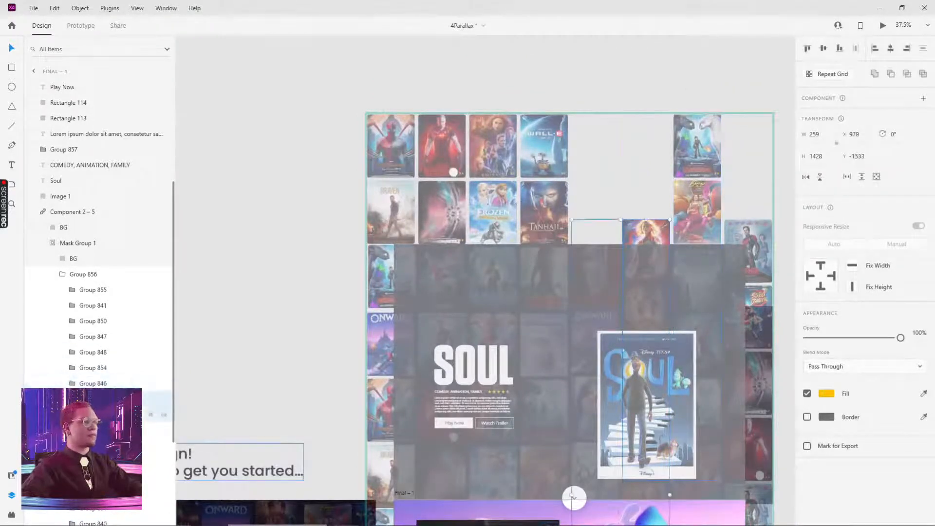
left_click(646, 237)
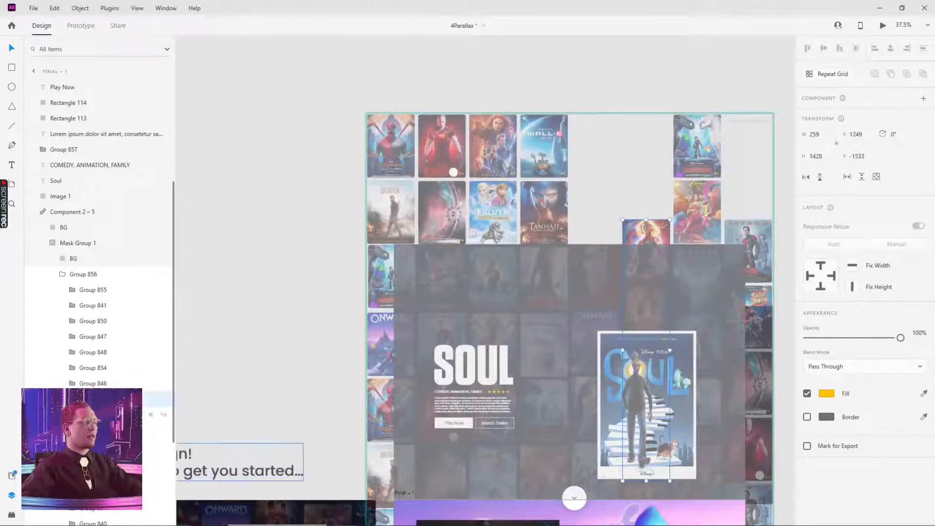
left_click(93, 415)
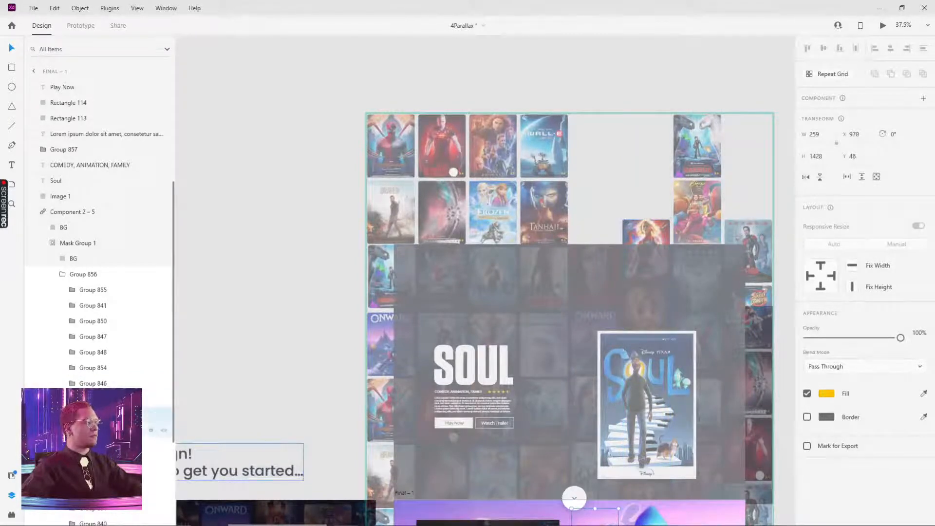
left_click(93, 430, "shift")
left_click_drag(598, 257, 606, 158)
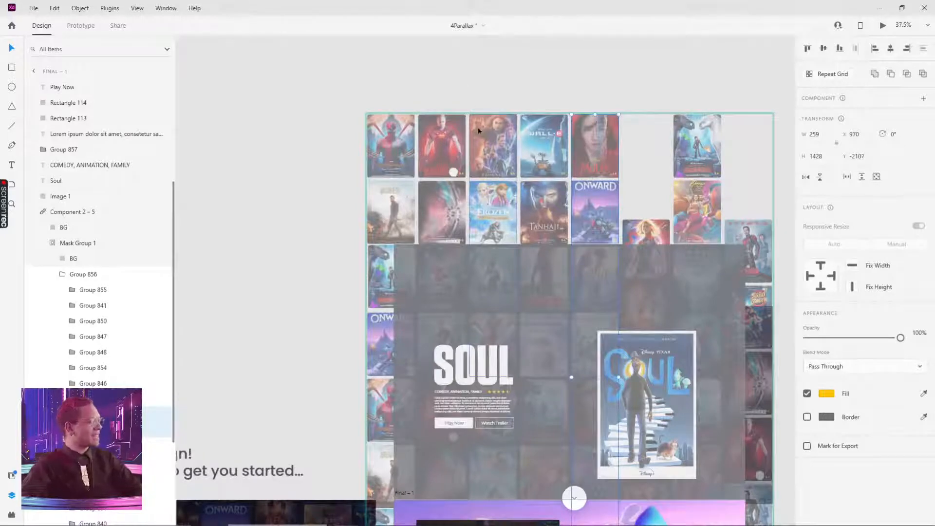
Step: Try to raise the sixth and eighth poster columns and the lower poster piece in Group 850
left_click(641, 246)
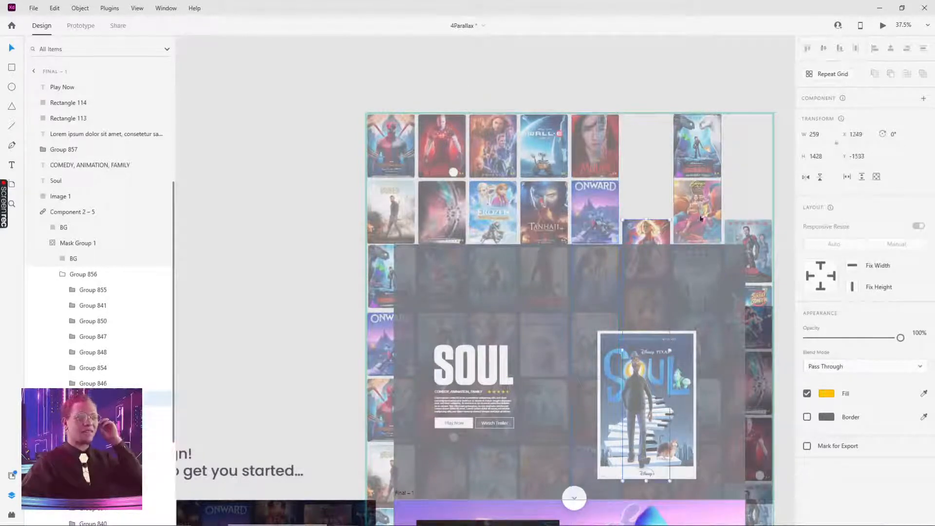
left_click_drag(719, 238, 665, 118)
left_click(668, 479)
left_click_drag(669, 479, 668, 373)
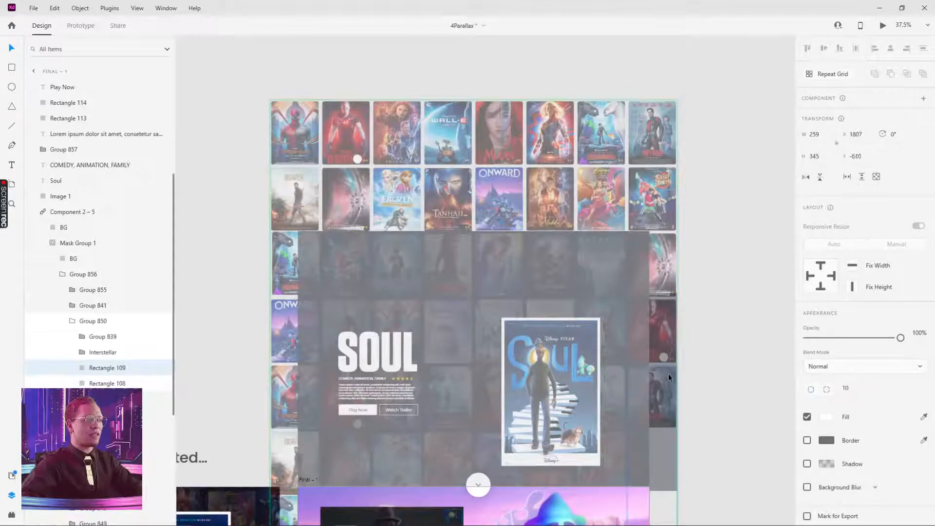
Step: Undo the moves of the sixth and eighth poster columns, keeping the raised fifth column
key("ctrl+z")
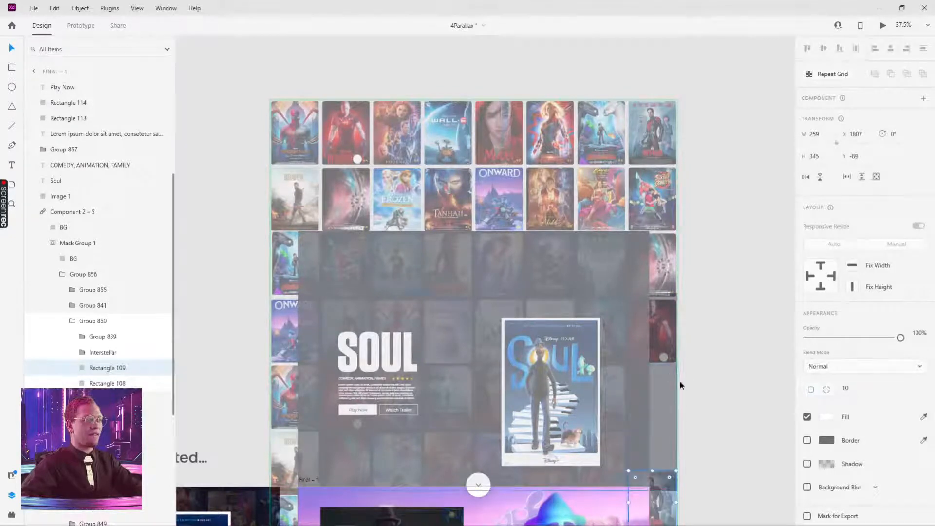
key("ctrl+z")
left_click(691, 431)
key("ctrl+z")
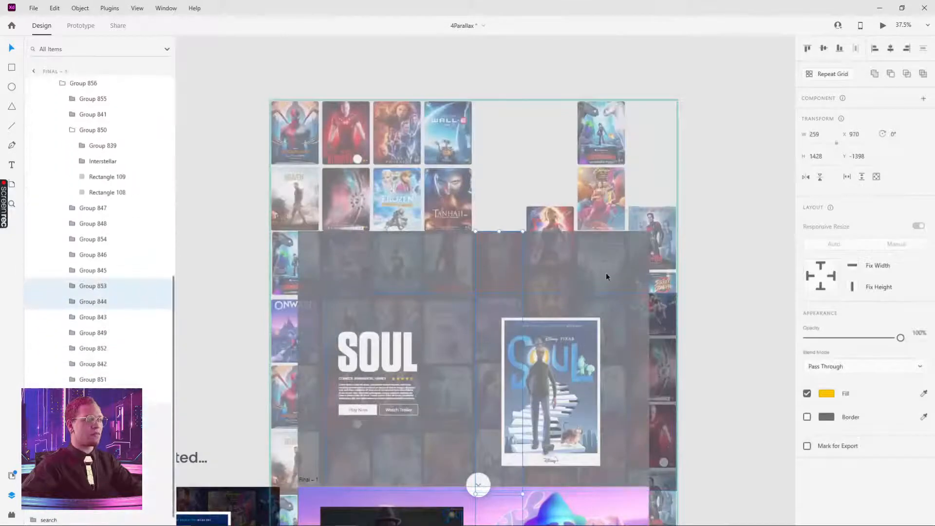
key("ctrl+shift+z")
Step: Select Groups 845, 847 and 850 together and raise the sixth and eighth poster columns to Y -2107
left_click(540, 221)
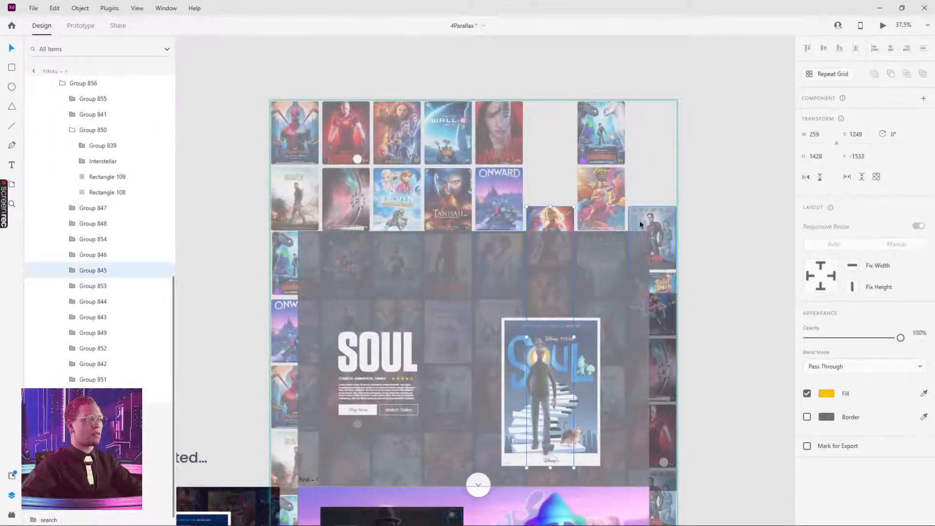
left_click(663, 218, "shift")
left_click(666, 479, "shift")
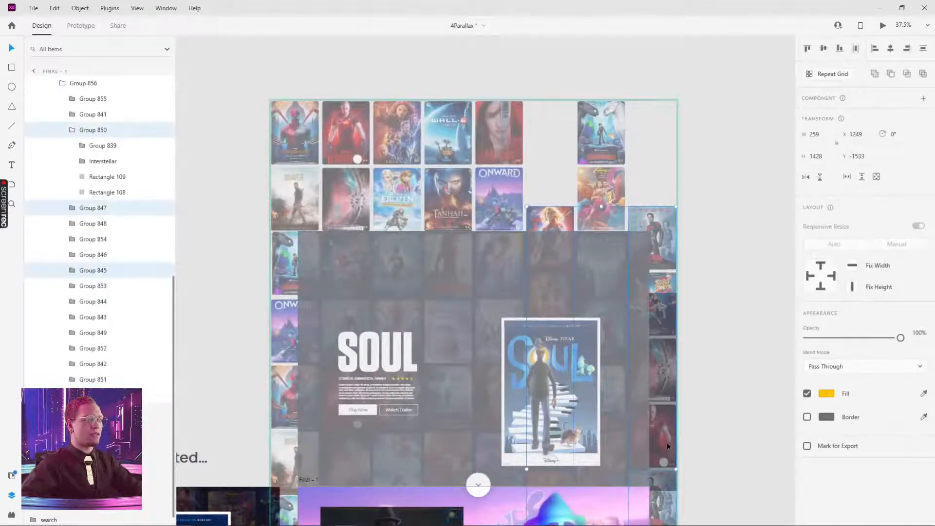
left_click_drag(667, 442, 675, 337)
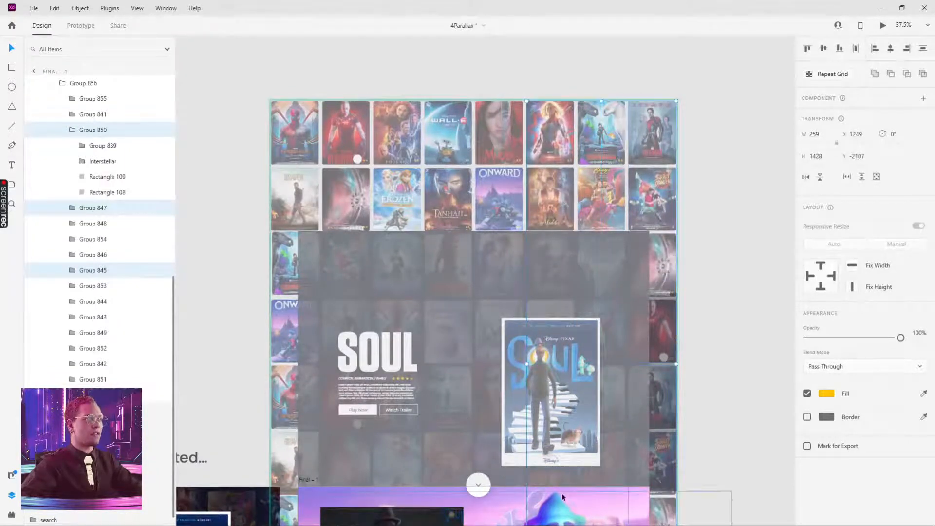
Step: Reopen Mask Group 1, nudge Group 854 in the seventh poster column up to Y -683, and deselect everything
left_click(545, 478)
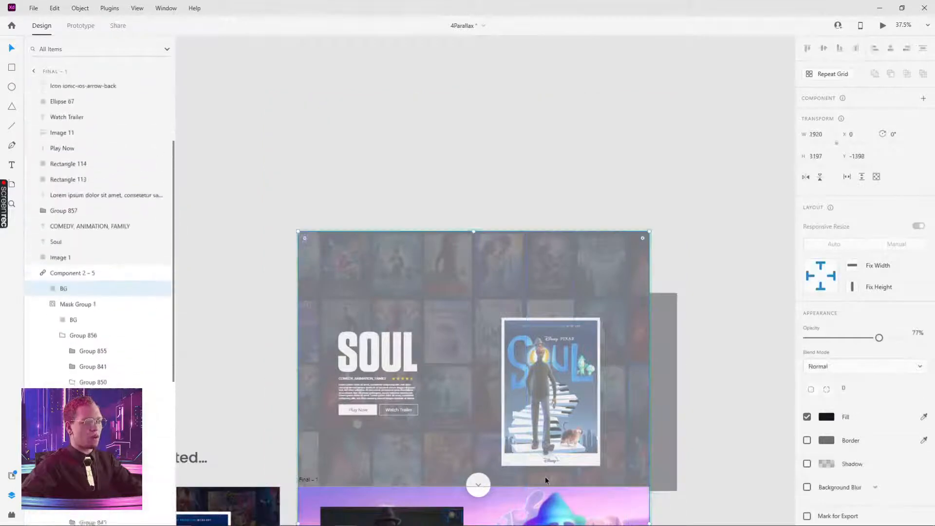
double_click(545, 479)
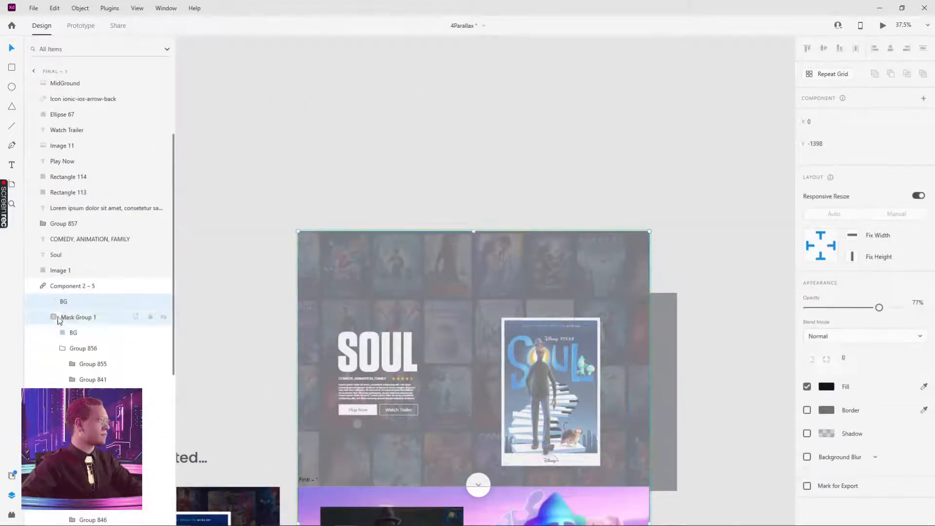
left_click(60, 316)
left_click(53, 378)
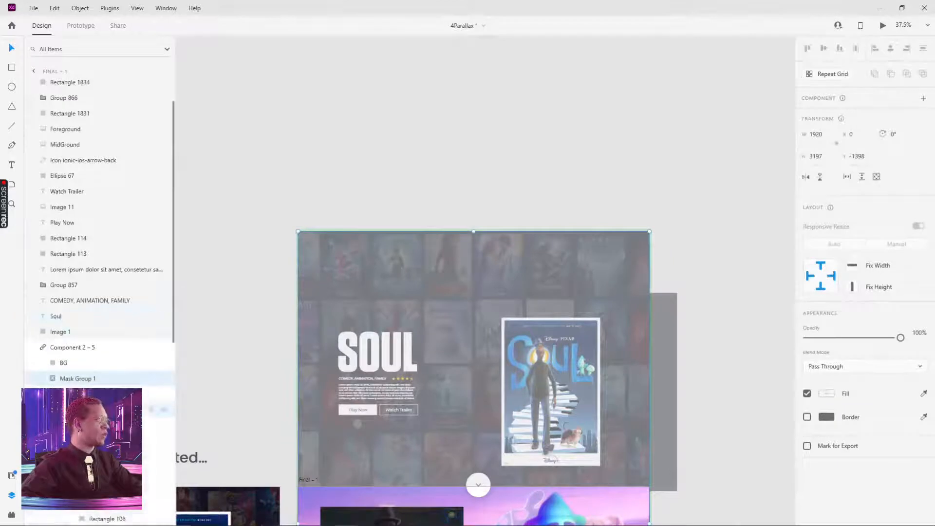
scroll(73, 408, "down", 3)
left_click(73, 321)
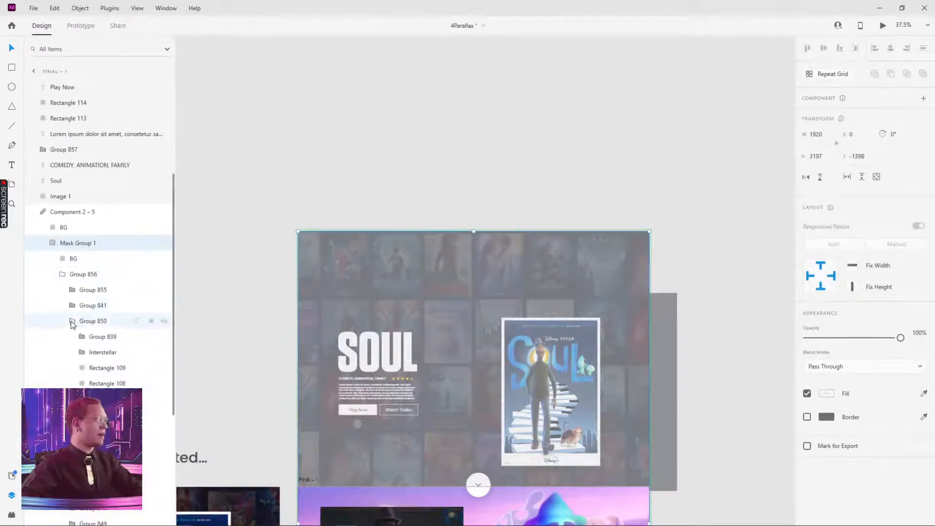
left_click(93, 352)
left_click(89, 370)
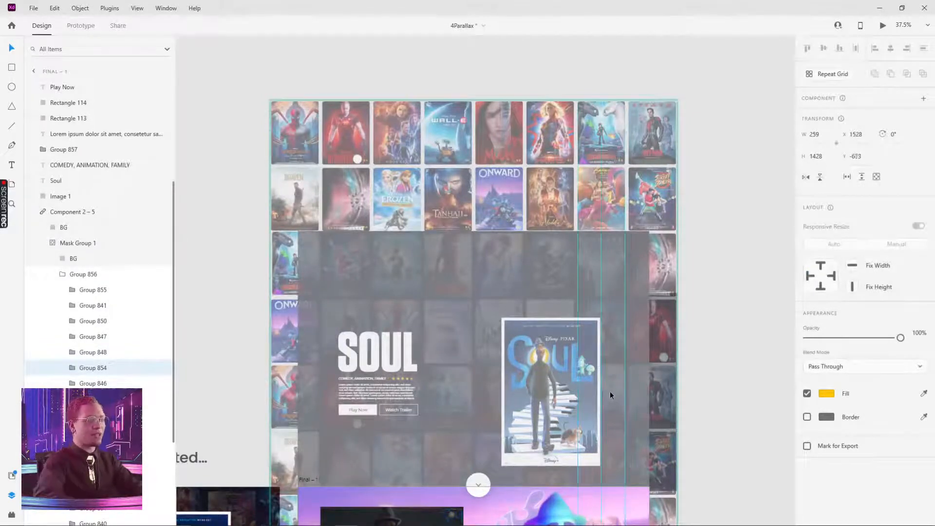
key("shift+Up")
key("shift+Up")
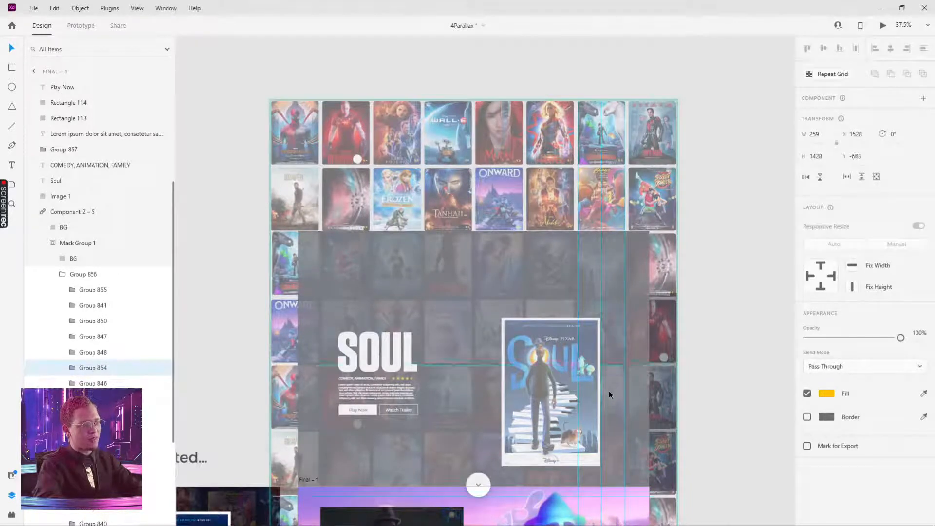
left_click(712, 257)
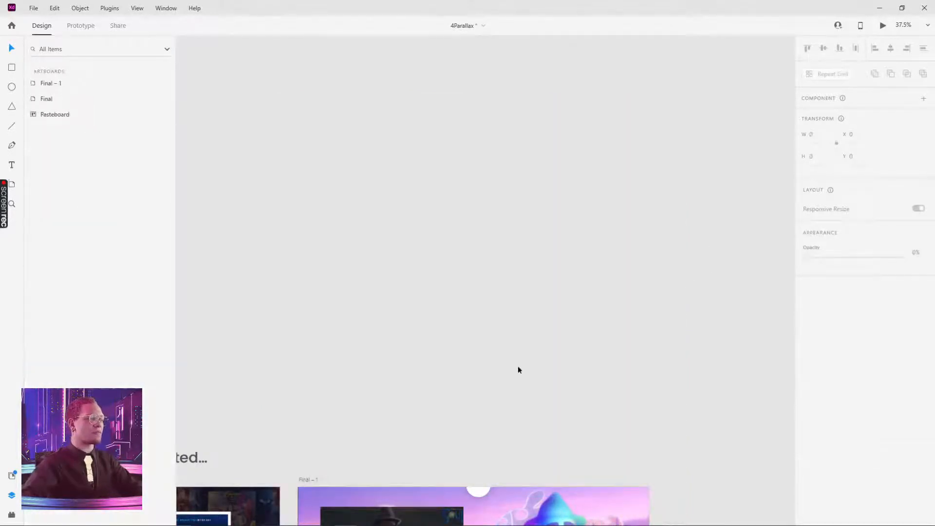
Step: Preview the prototype from the Final artboard and play the parallax transition between the Soul poster section and the trailer section
scroll(519, 366, "down", 7)
left_click(445, 293)
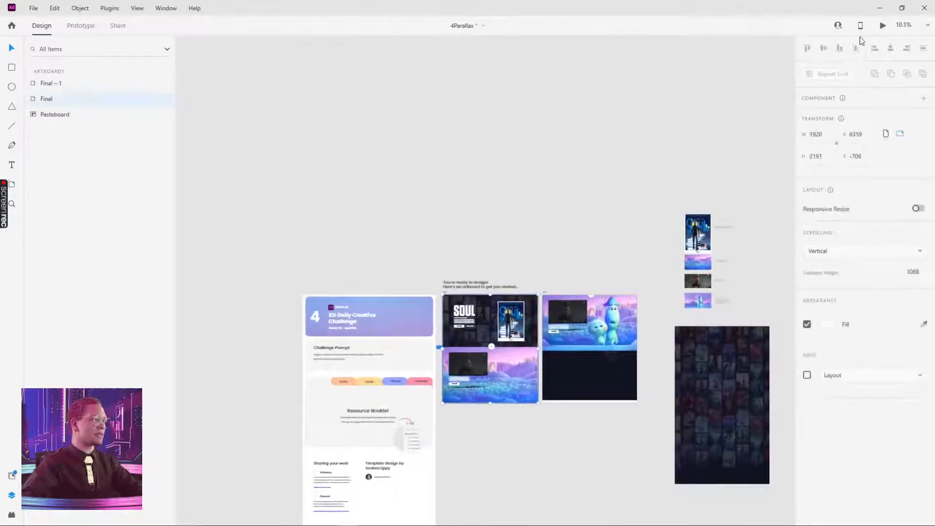
left_click(883, 26)
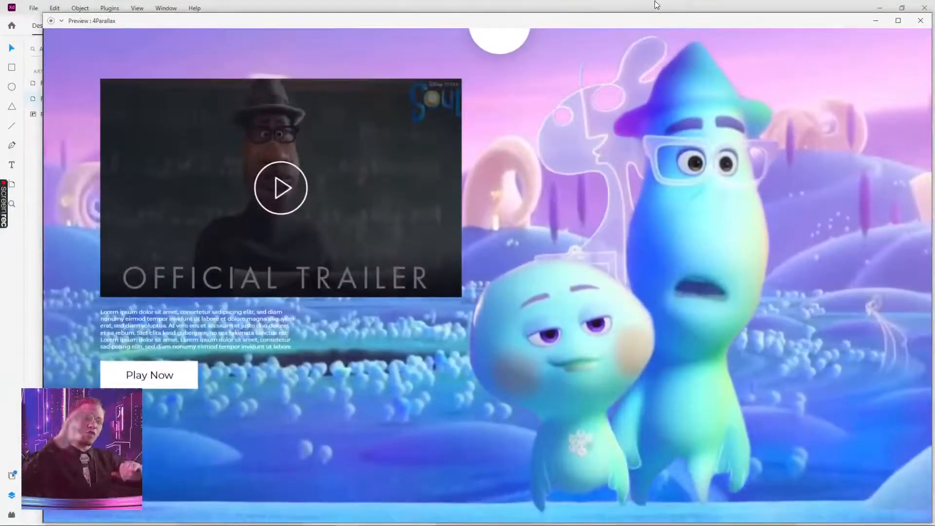
left_click(505, 48)
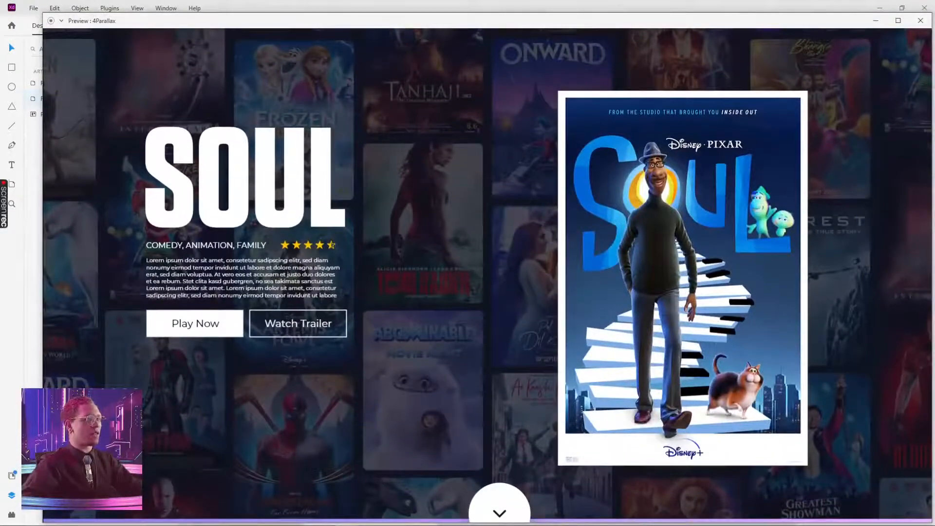
left_click(499, 512)
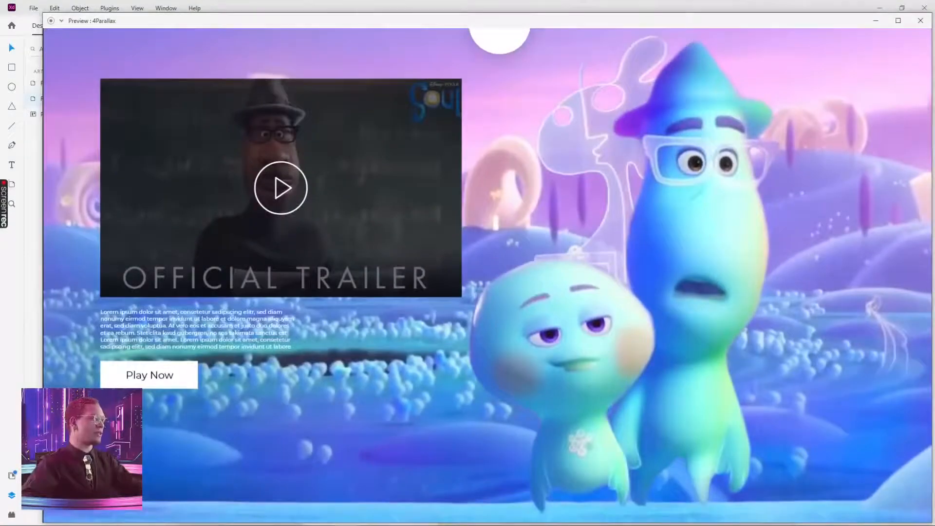
left_click(507, 218)
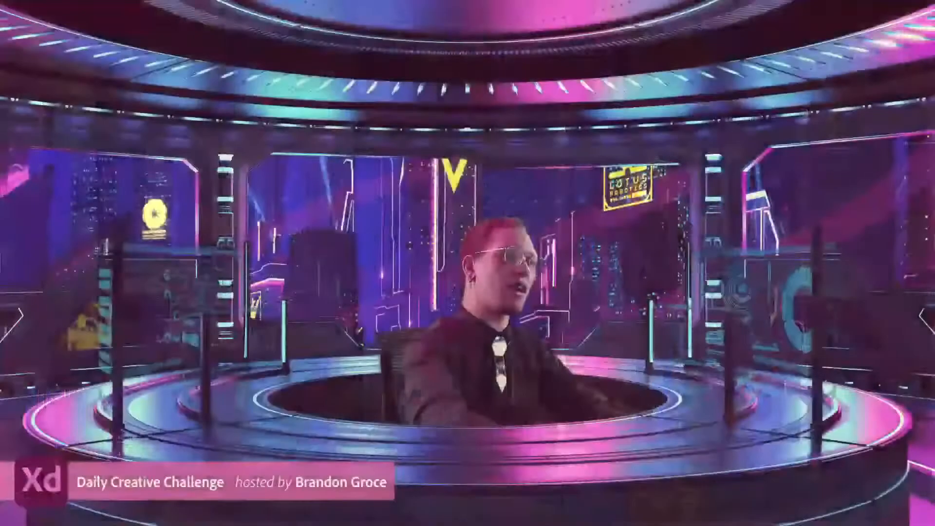